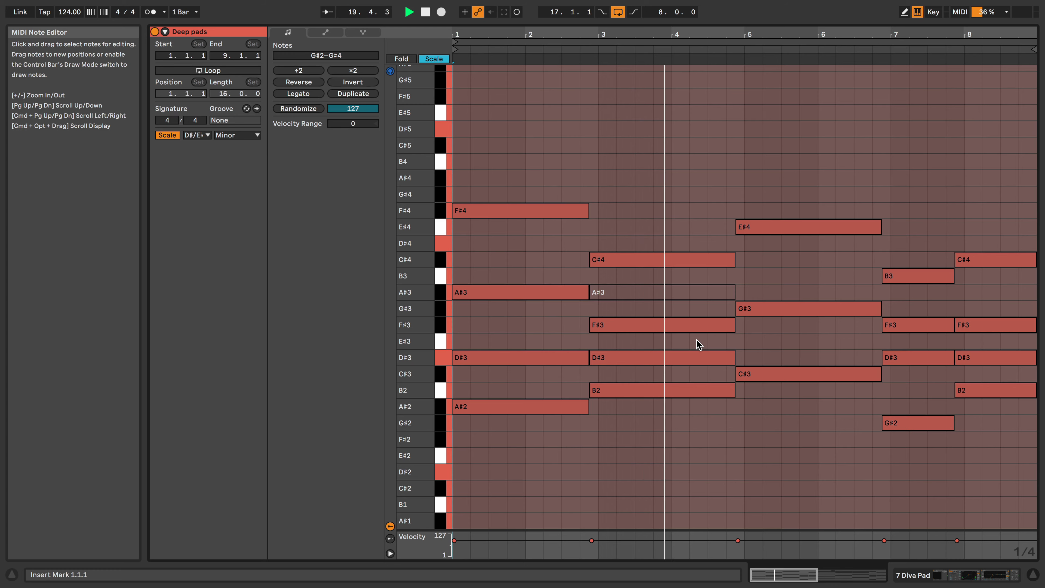
Show the Diva Pad track's device chain and examine the Diva synth's settings in its plug-in window.
{"action": "left_click", "coordinate": [990, 576]}
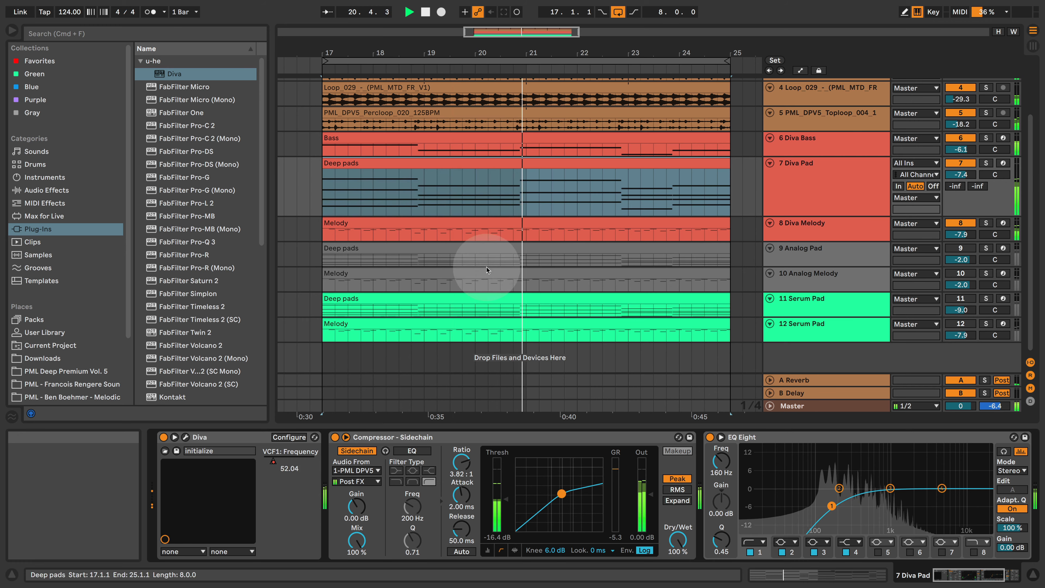
{"action": "left_click", "coordinate": [186, 437]}
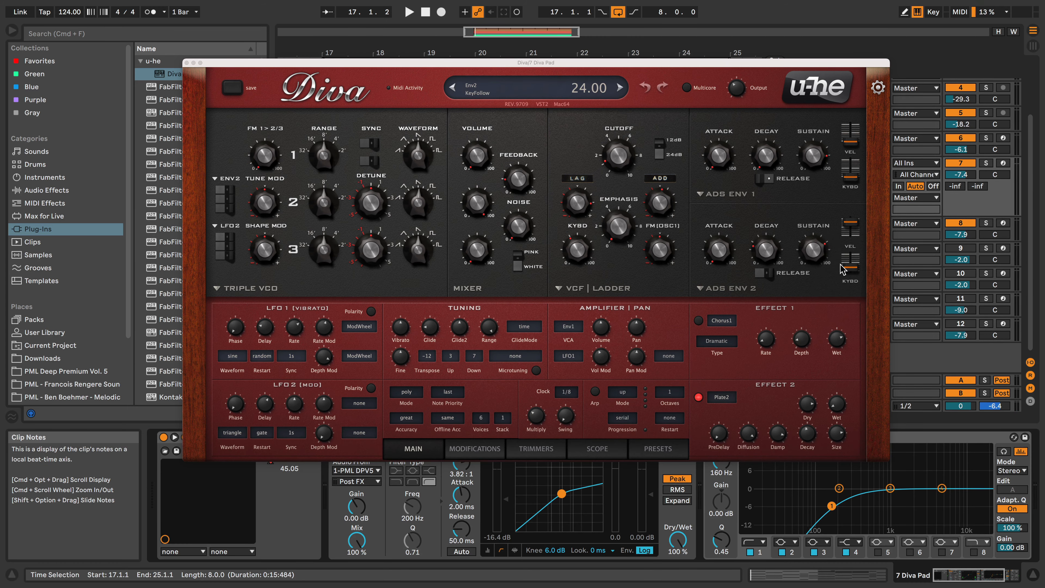
{"action": "left_click", "coordinate": [187, 63]}
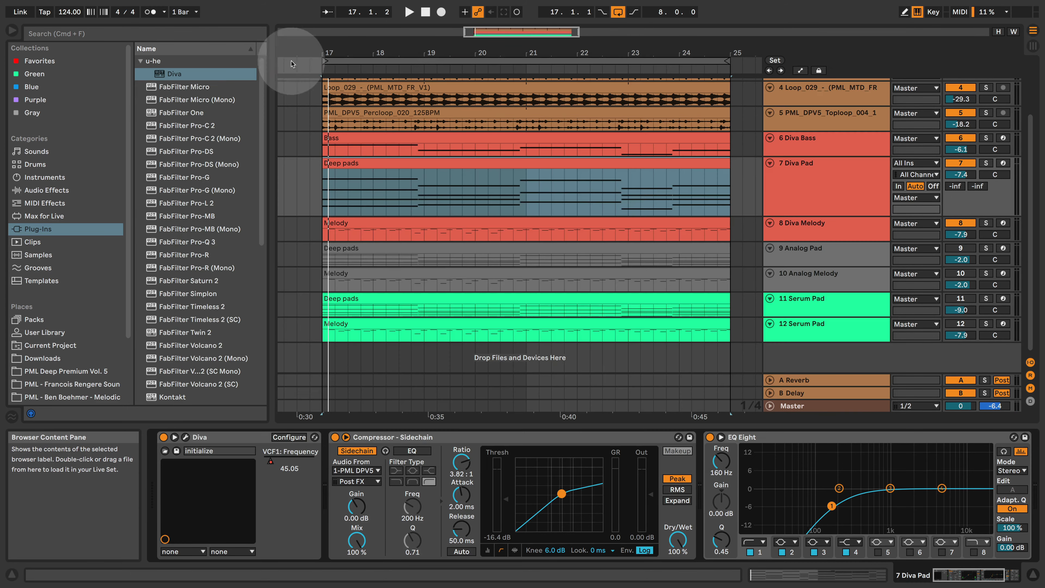
Solo the Diva Pad track and play it back on its own.
{"action": "left_click", "coordinate": [987, 163]}
{"action": "left_click", "coordinate": [841, 188]}
{"action": "key", "text": "space"}
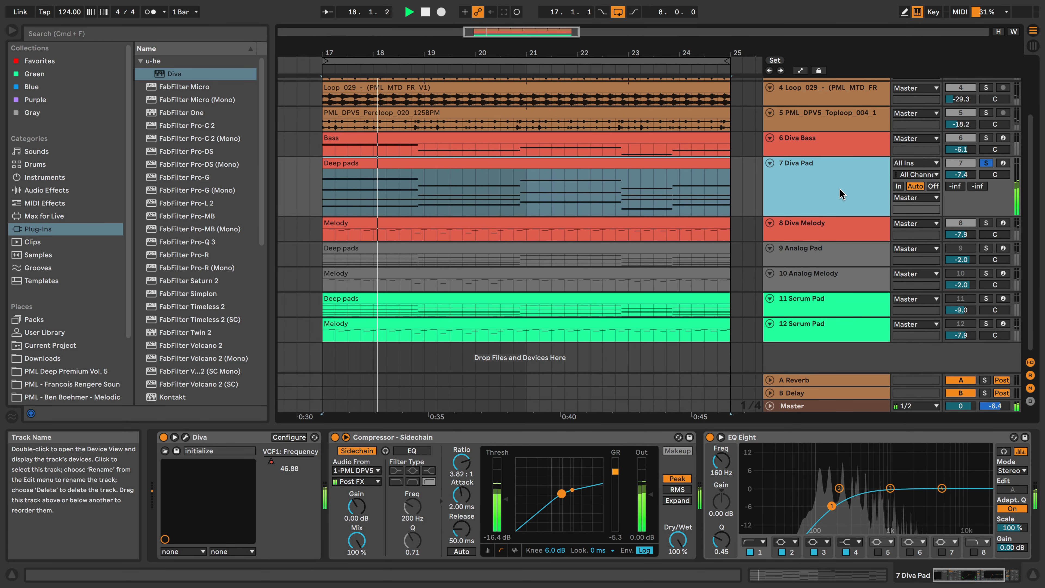
Insert a new MIDI track below Diva Pad and load the Diva plug-in onto it.
{"action": "right_click", "coordinate": [843, 169]}
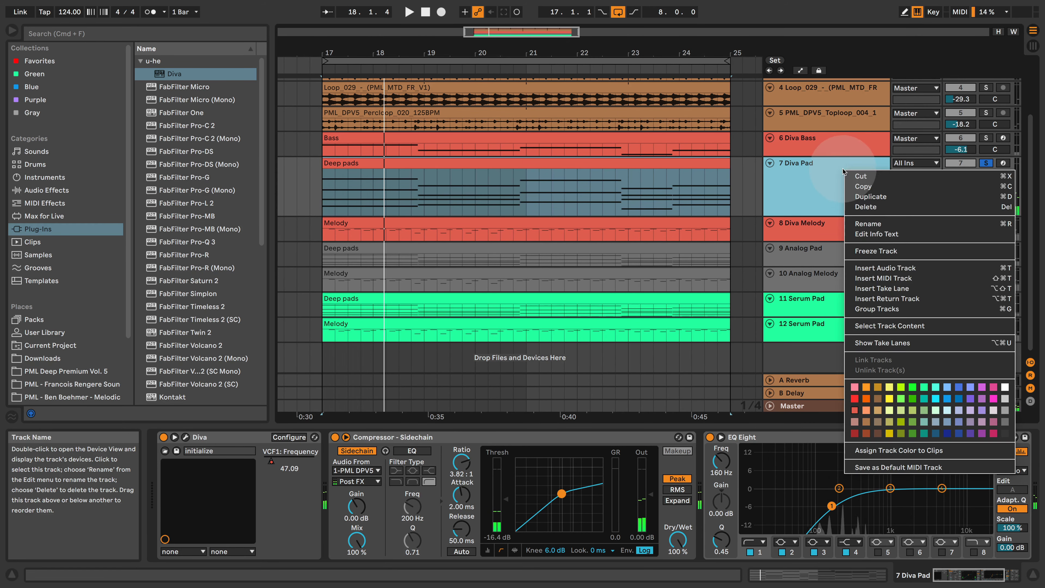
{"action": "left_click", "coordinate": [895, 280]}
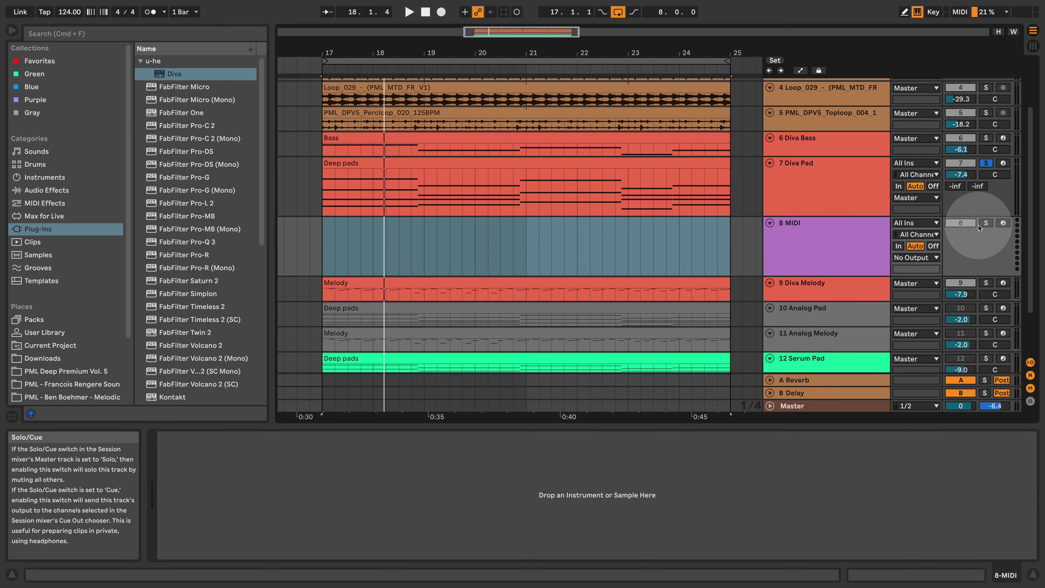
{"action": "left_click", "coordinate": [834, 242]}
{"action": "left_click", "coordinate": [176, 73]}
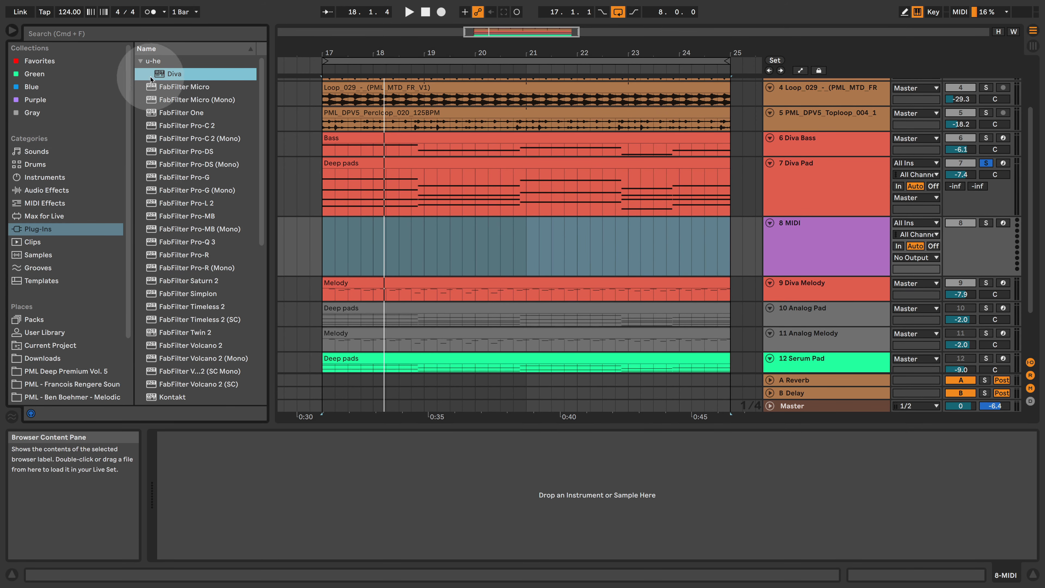
{"action": "left_click_drag", "start_coordinate": [163, 74], "coordinate": [254, 442]}
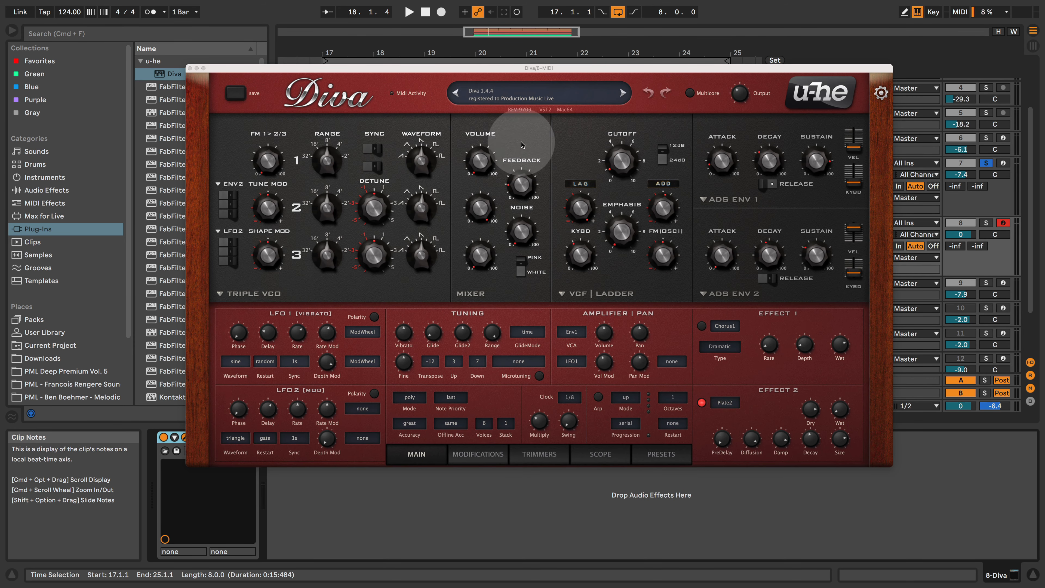
Solo the new MIDI track to try out Diva, close its window and delete Diva from the track.
{"action": "left_click", "coordinate": [986, 223]}
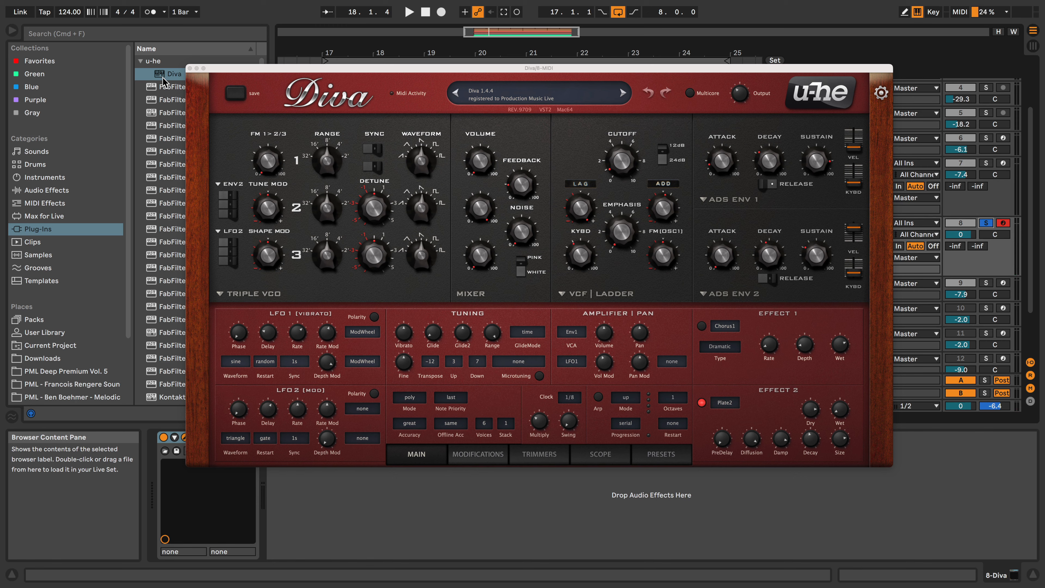
{"action": "left_click", "coordinate": [185, 89]}
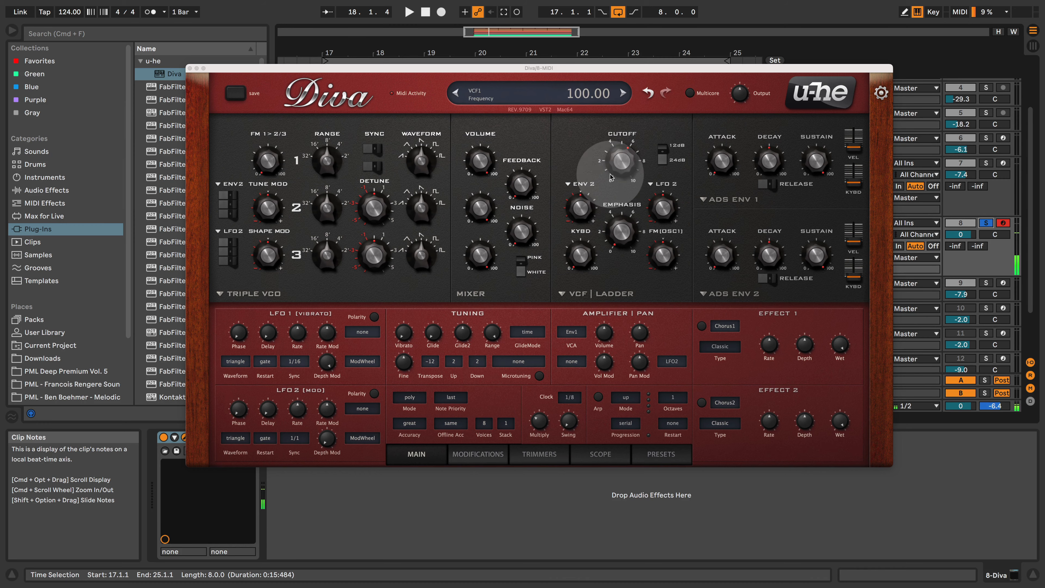
{"action": "left_click", "coordinate": [191, 69]}
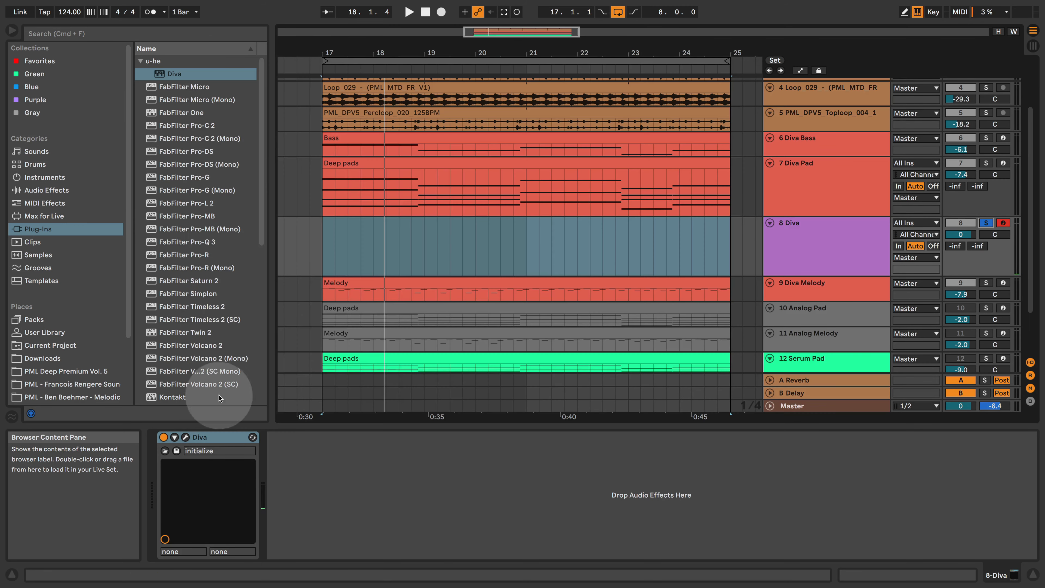
{"action": "key", "text": "Delete"}
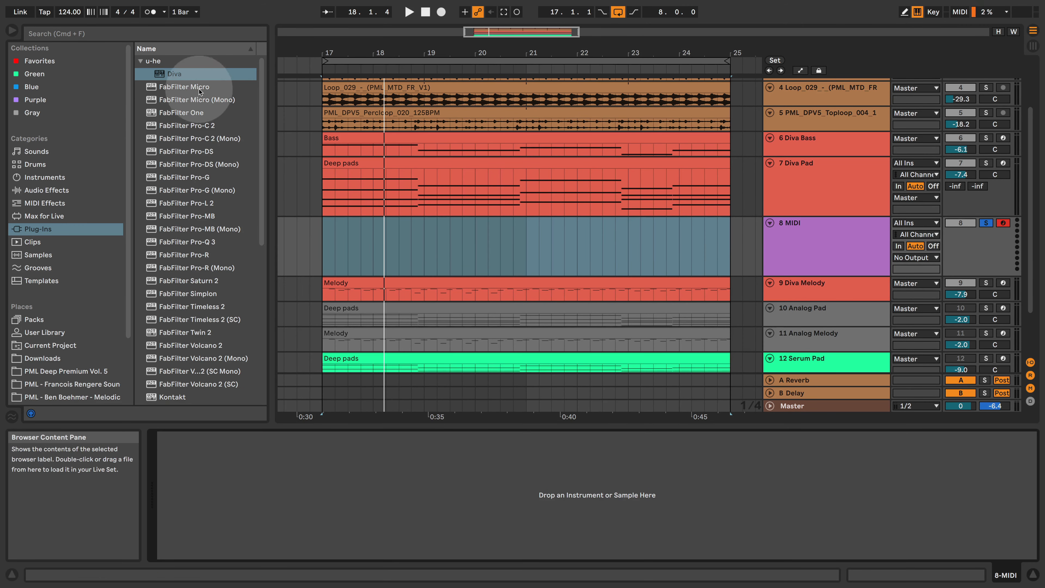
Load Diva onto the empty MIDI track again, close its window and remove the added track.
{"action": "left_click_drag", "start_coordinate": [177, 74], "coordinate": [442, 221]}
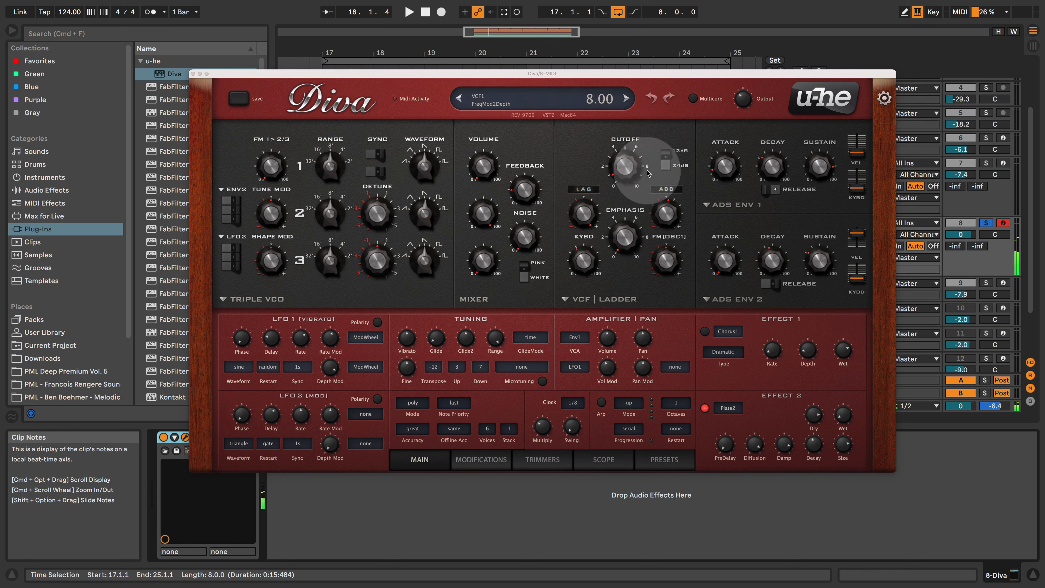
{"action": "left_click", "coordinate": [193, 74]}
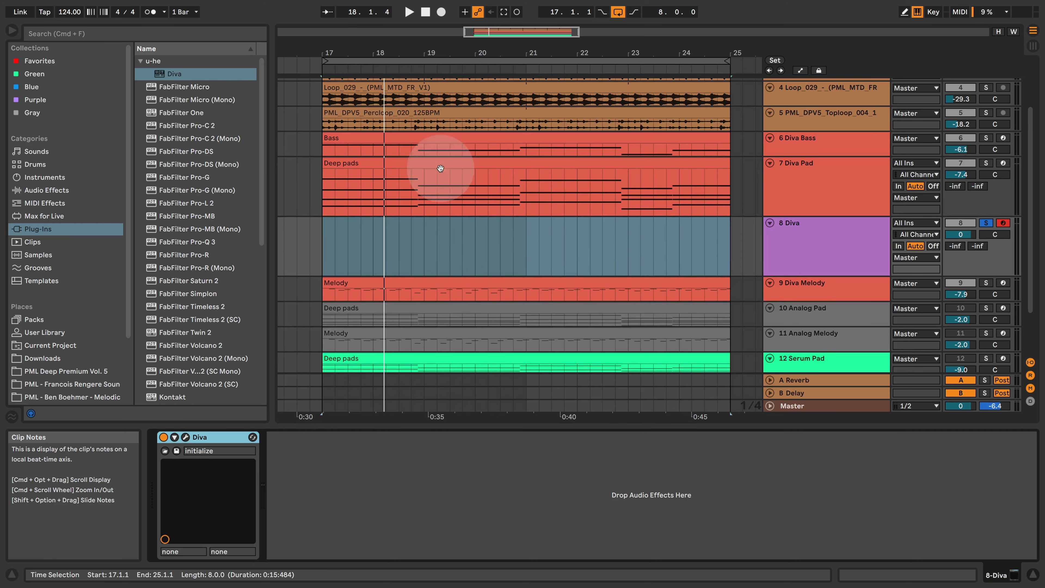
{"action": "left_click", "coordinate": [231, 437]}
Duplicate the Diva Pad track and move the copy below Diva Melody.
{"action": "left_click", "coordinate": [812, 179]}
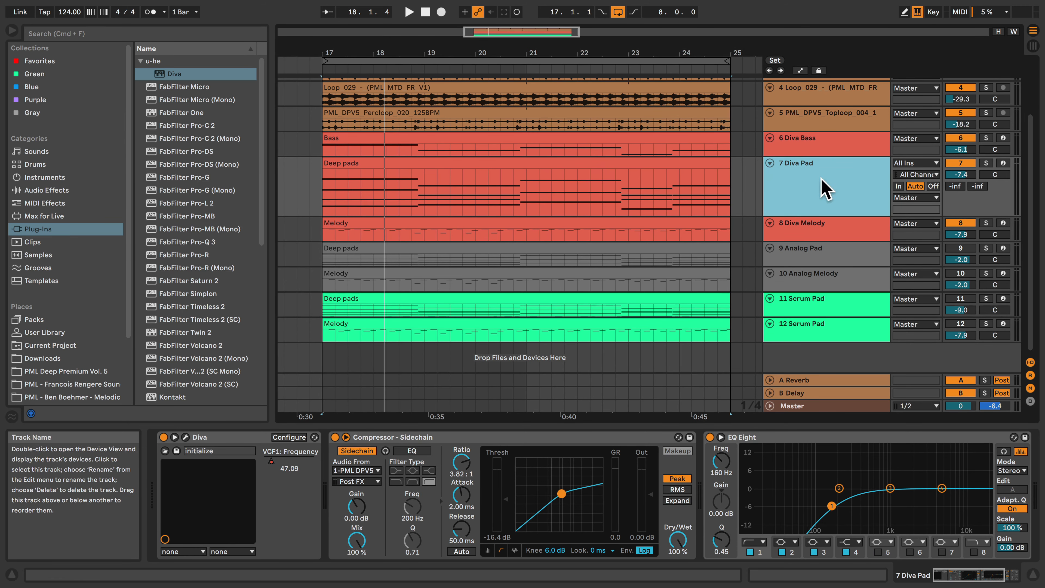
{"action": "right_click", "coordinate": [781, 168]}
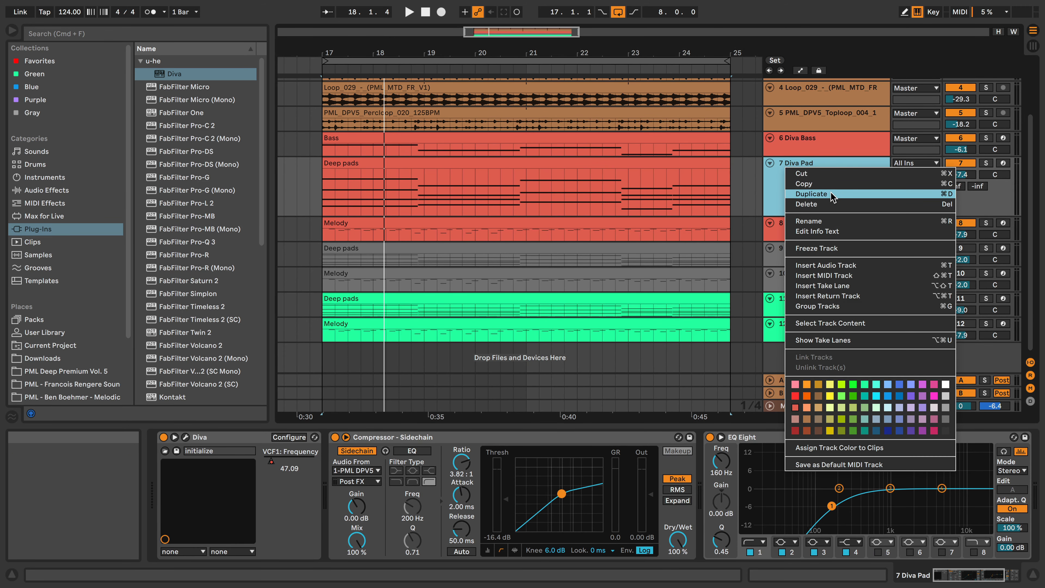
{"action": "left_click", "coordinate": [832, 195]}
{"action": "left_click_drag", "start_coordinate": [807, 234], "coordinate": [823, 305]}
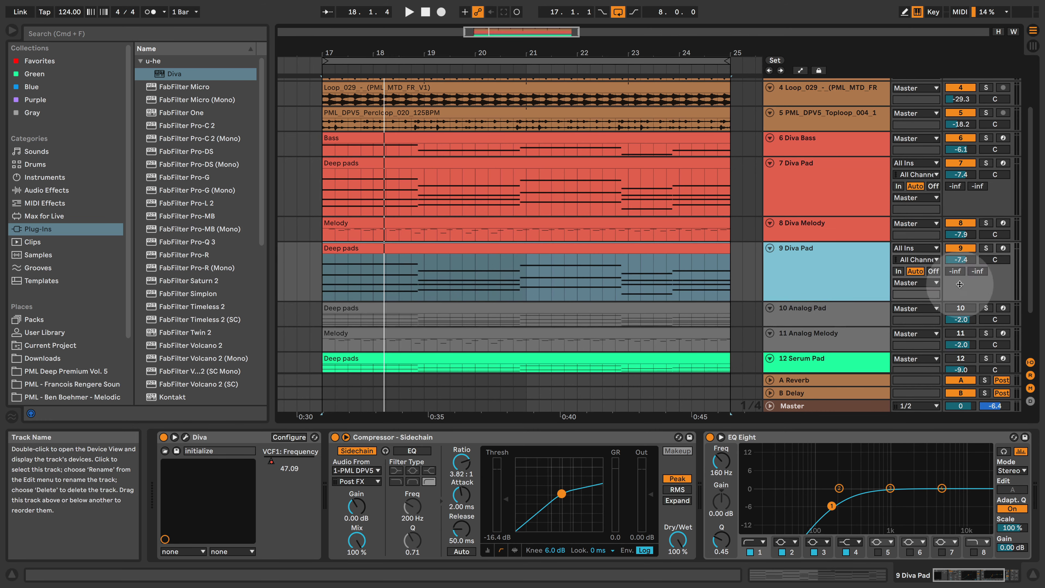
Color the duplicated Diva Pad track gray and assign the track color to its clips.
{"action": "right_click", "coordinate": [840, 293]}
{"action": "left_click", "coordinate": [1002, 536]}
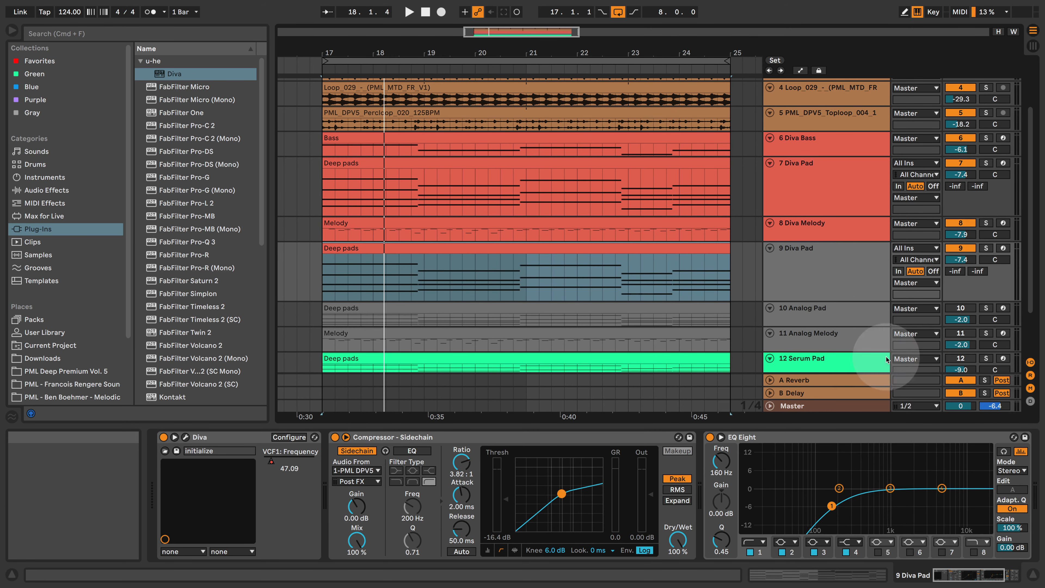
{"action": "right_click", "coordinate": [842, 272]}
{"action": "left_click", "coordinate": [938, 554]}
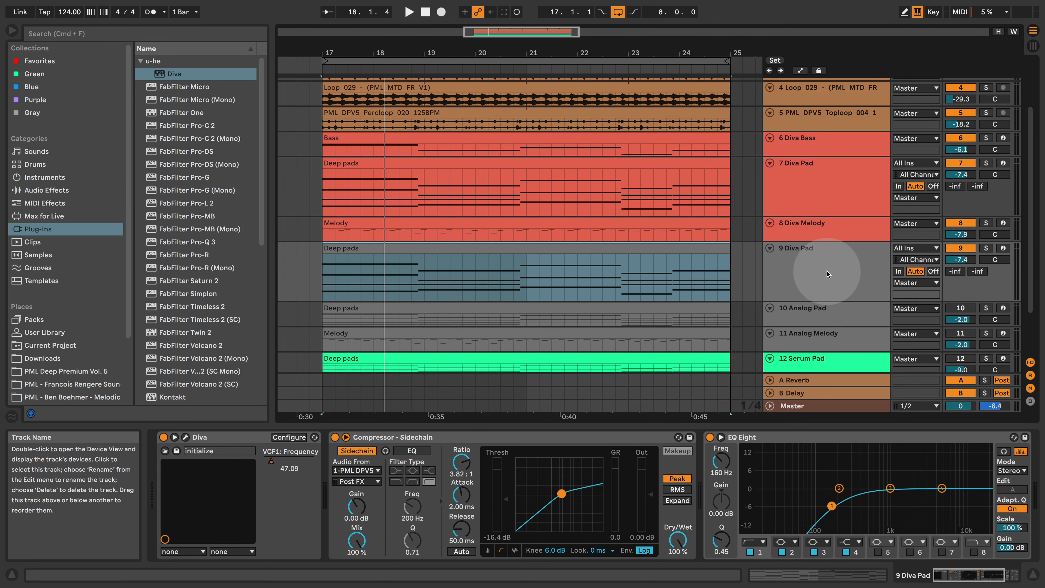
Replace Diva on the gray duplicated track with the default Analog instrument.
{"action": "left_click", "coordinate": [827, 271]}
{"action": "left_click", "coordinate": [46, 177]}
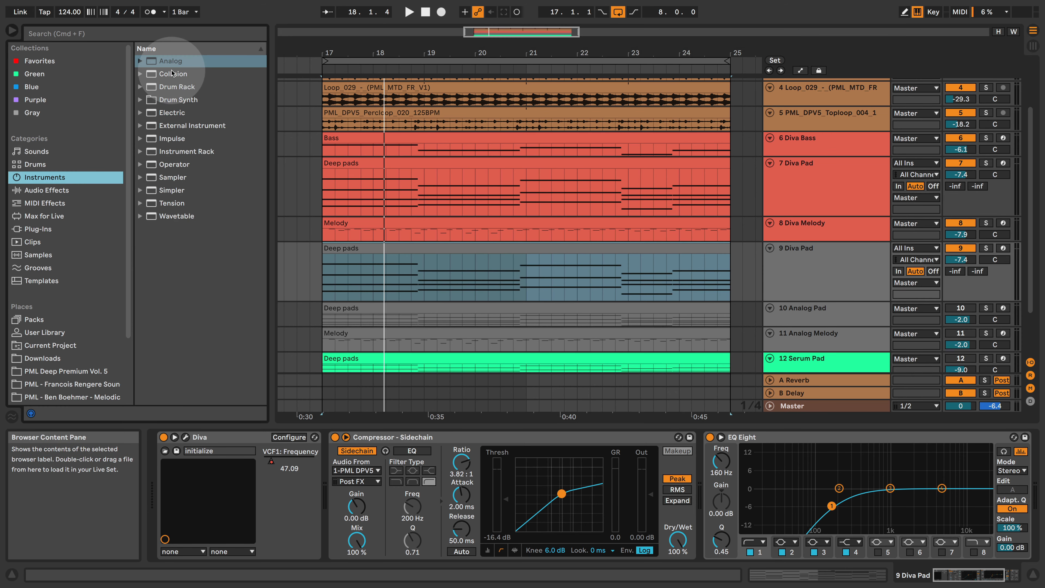
{"action": "left_click", "coordinate": [167, 60]}
{"action": "left_click_drag", "start_coordinate": [170, 109], "coordinate": [291, 451]}
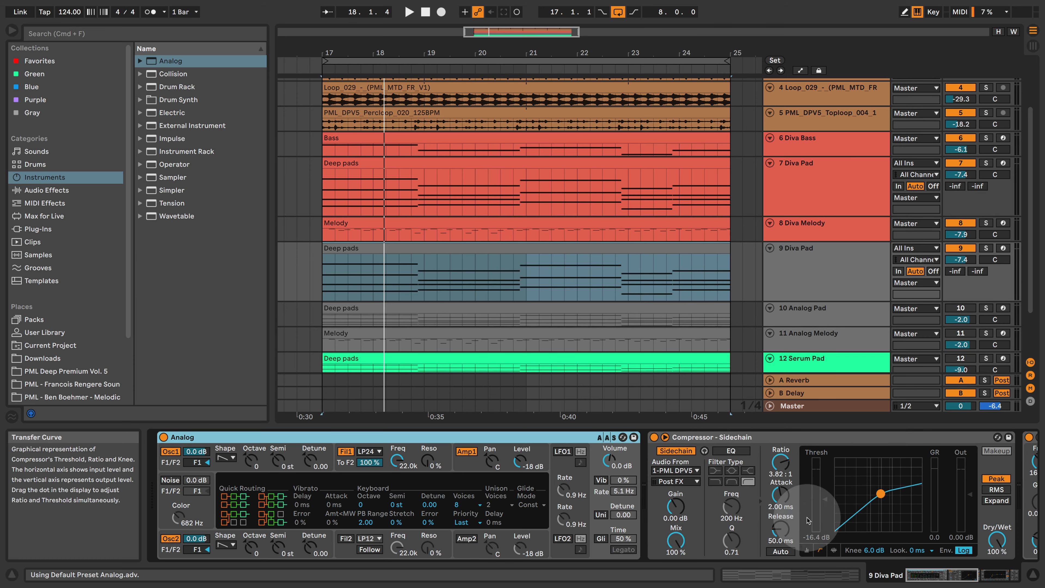
{"action": "left_click_drag", "start_coordinate": [930, 575], "coordinate": [902, 580]}
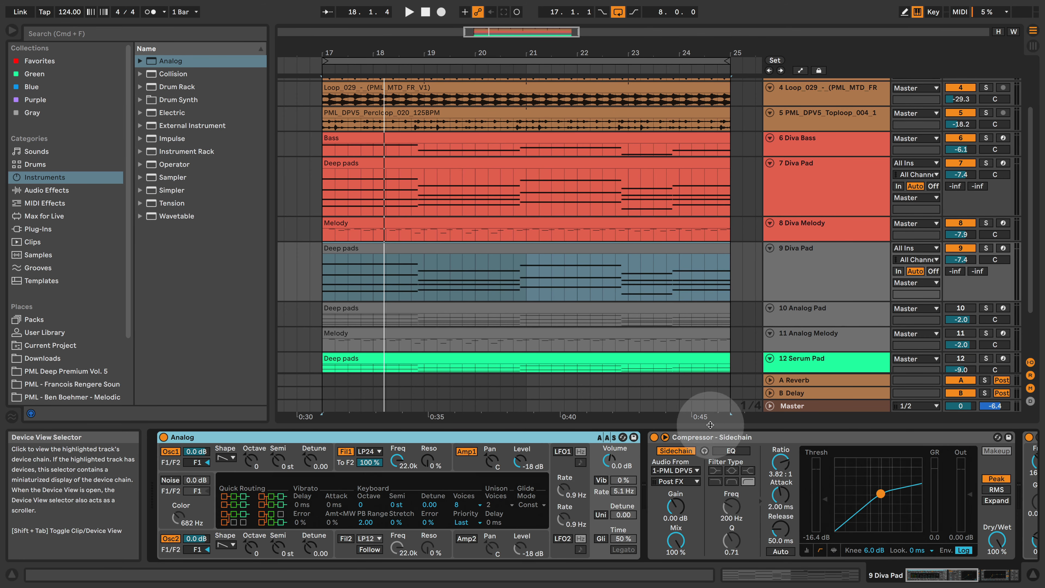
Play the track with Analog in solo and solo the original Diva Pad track for comparison.
{"action": "left_click", "coordinate": [986, 248]}
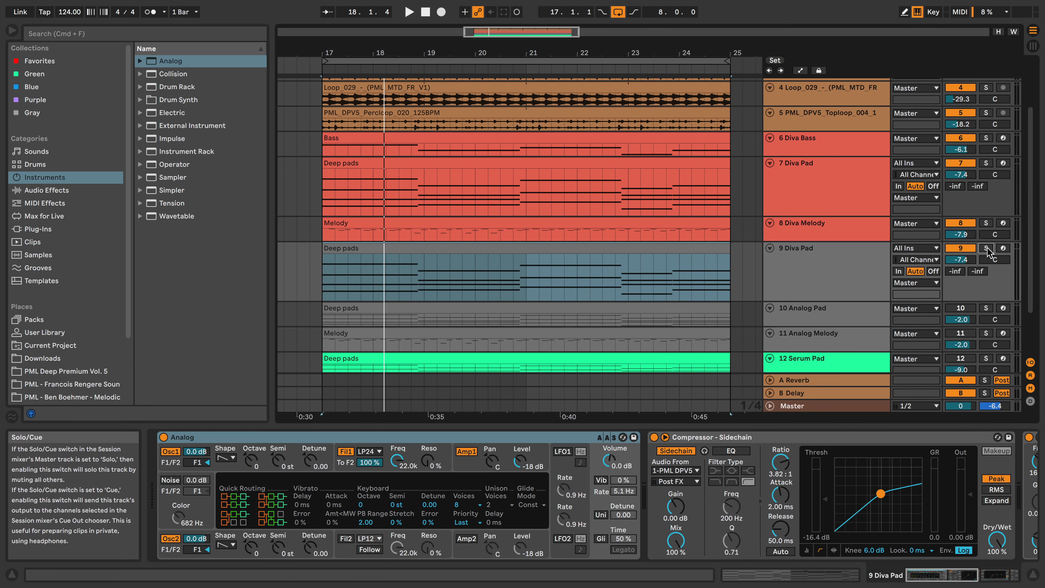
{"action": "key", "text": "space"}
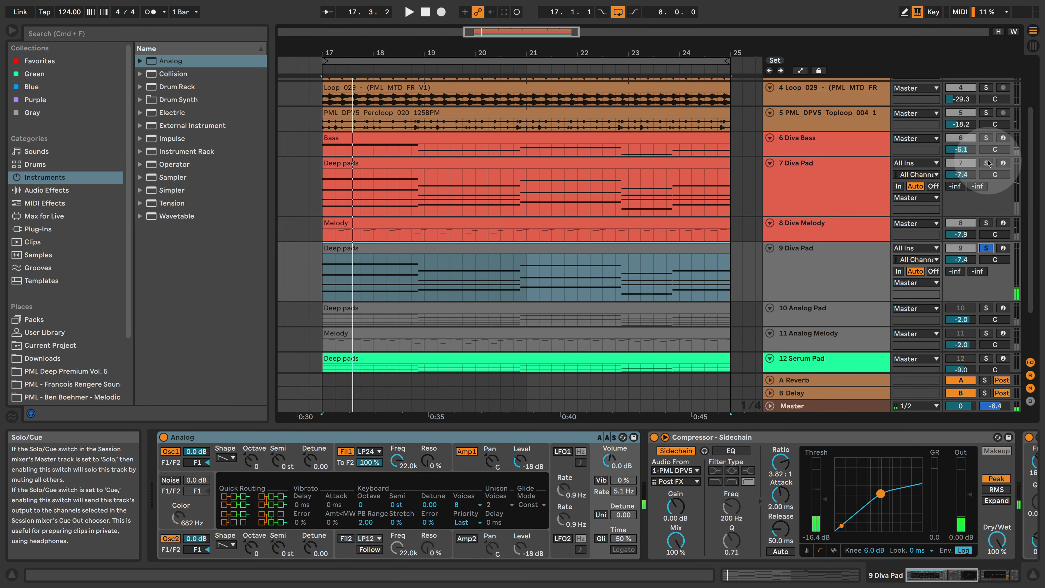
{"action": "left_click", "coordinate": [986, 163]}
{"action": "left_click", "coordinate": [859, 178]}
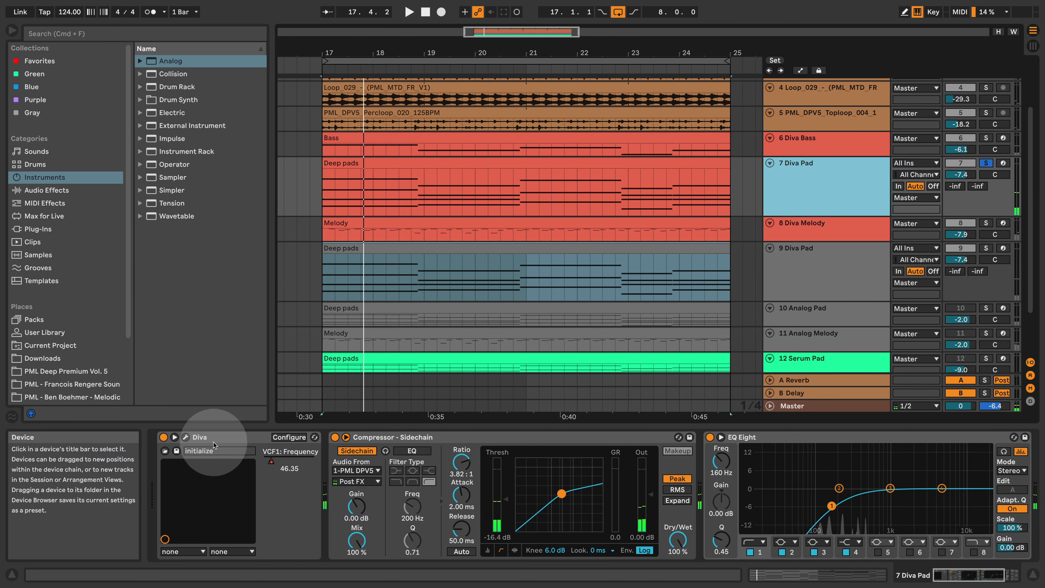
Examine the Diva Pad synth's main and Modifications pages, and close its window.
{"action": "left_click", "coordinate": [187, 438]}
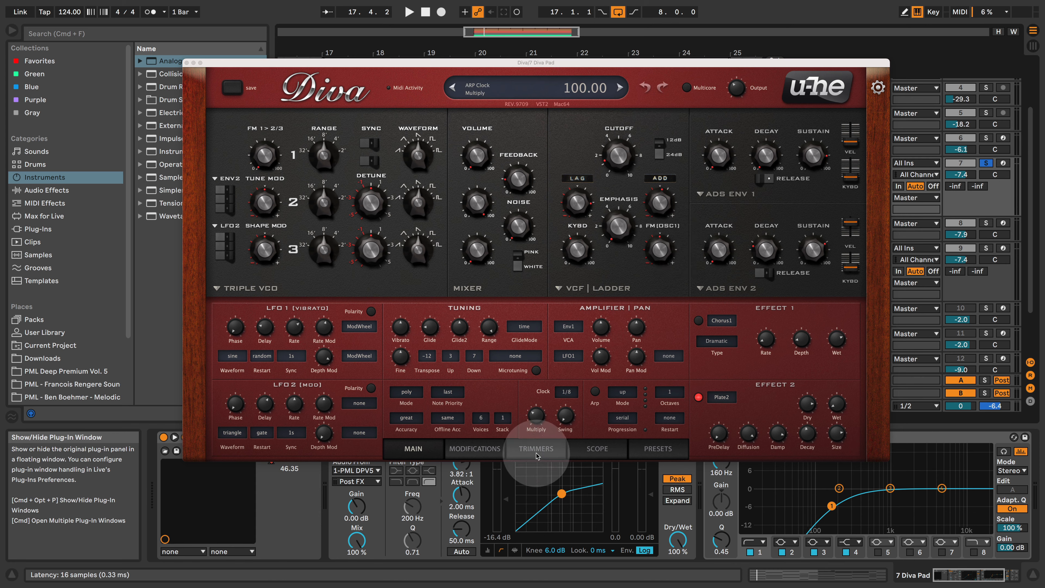
{"action": "left_click", "coordinate": [490, 448]}
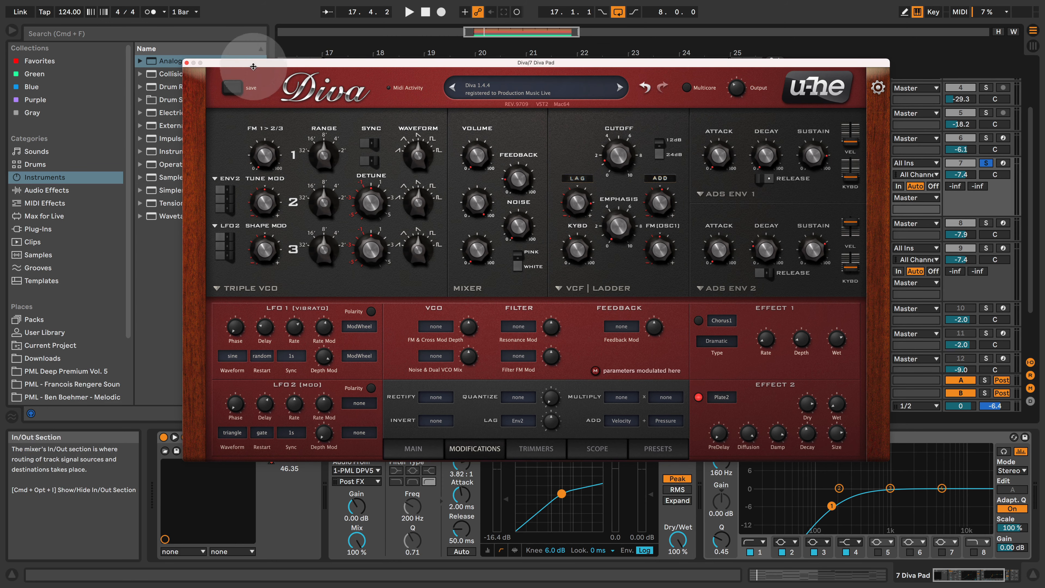
{"action": "left_click", "coordinate": [186, 63]}
Solo the gray duplicated Diva Pad track and rename it Analog Pad.
{"action": "left_click", "coordinate": [832, 263]}
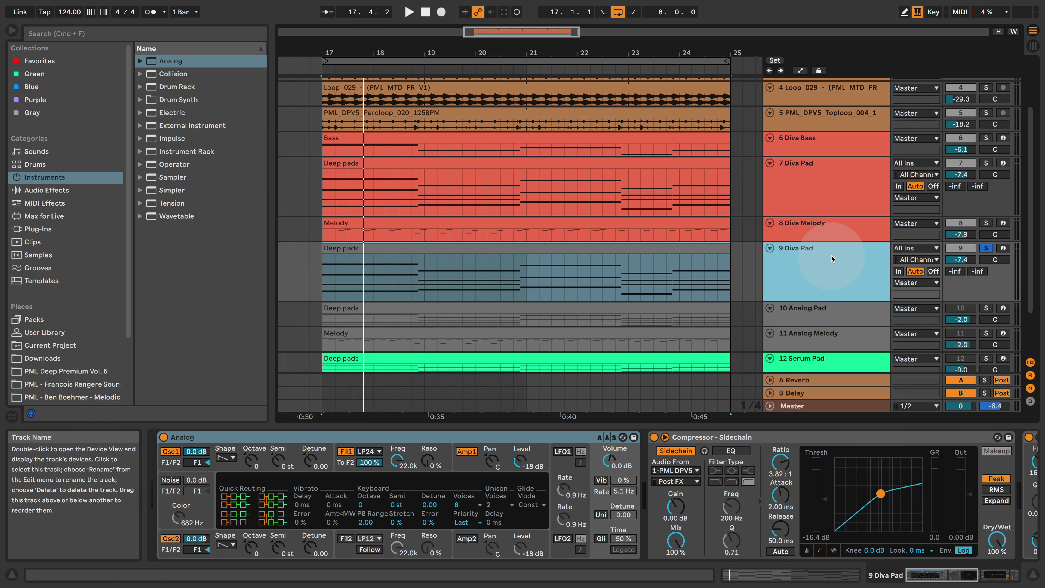
{"action": "key", "text": "super+r"}
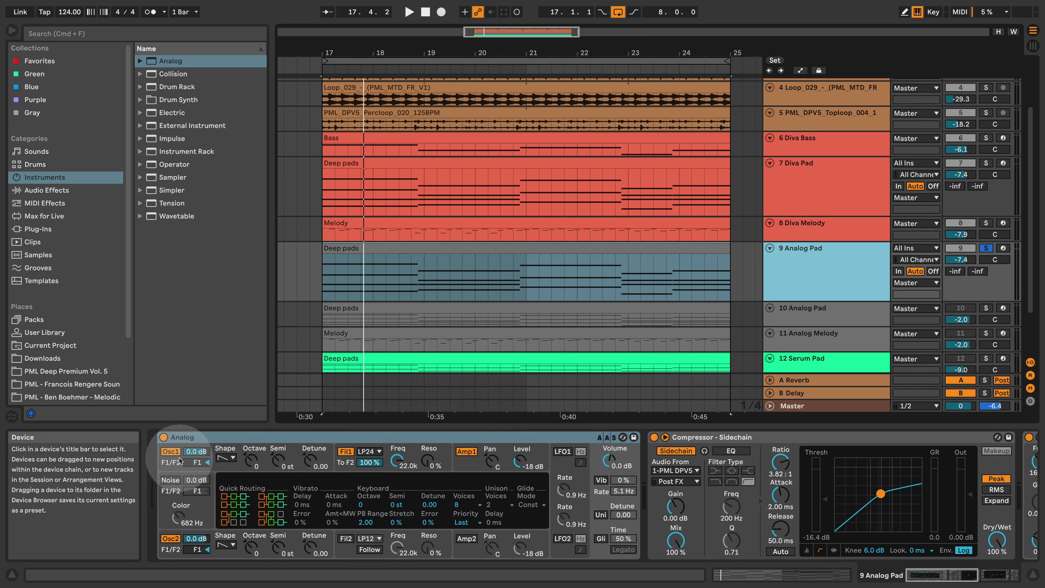
Turn off Analog's oscillator 2, keep oscillator 1 on the sawtooth waveform and play the pad.
{"action": "left_click", "coordinate": [169, 539]}
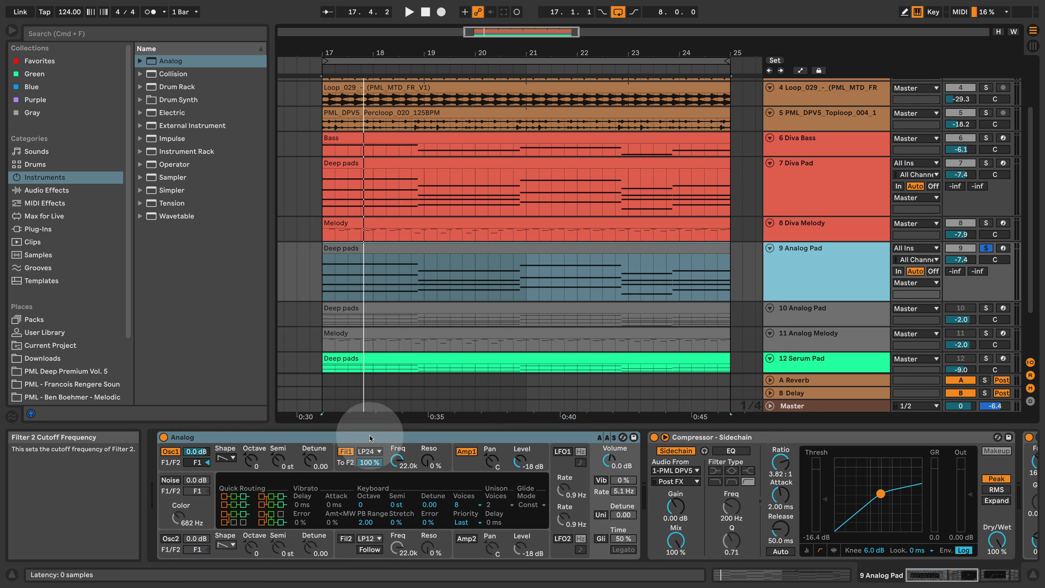
{"action": "left_click", "coordinate": [225, 458]}
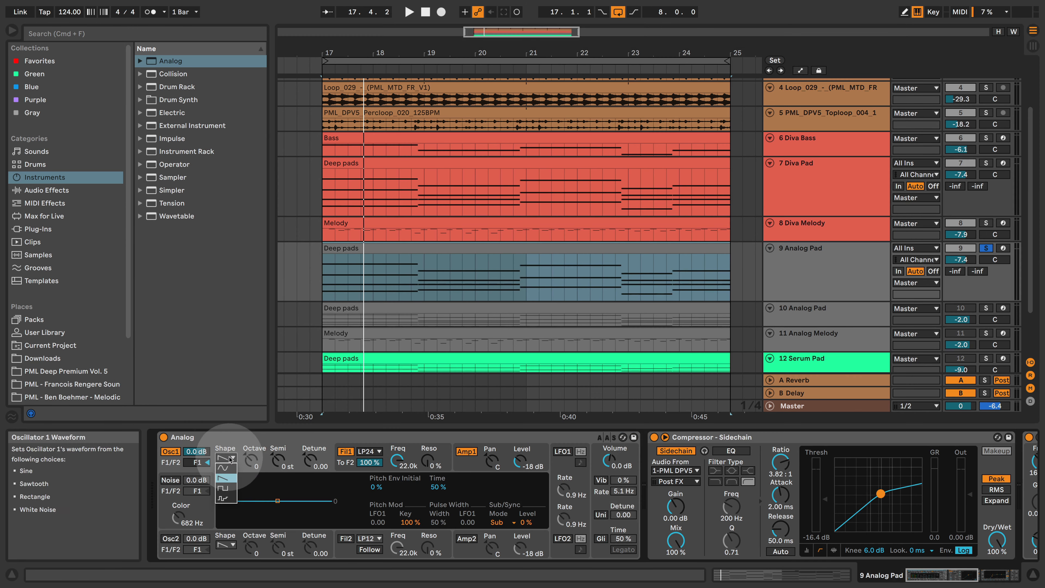
{"action": "left_click", "coordinate": [229, 479]}
{"action": "key", "text": "space"}
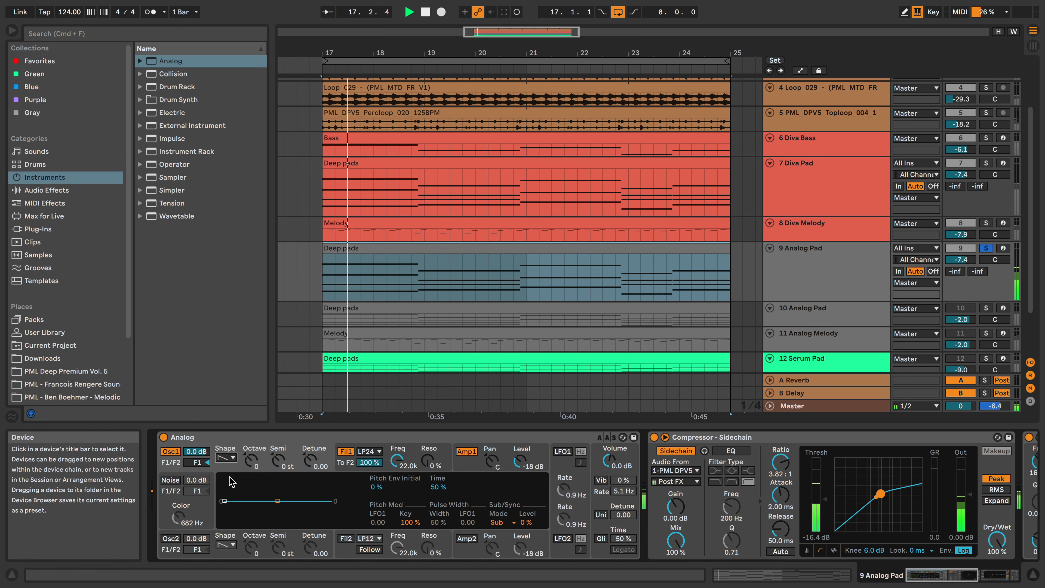
Audition the sine and rectangle waveforms on Analog's oscillator 1 and return it to sawtooth.
{"action": "left_click", "coordinate": [233, 459]}
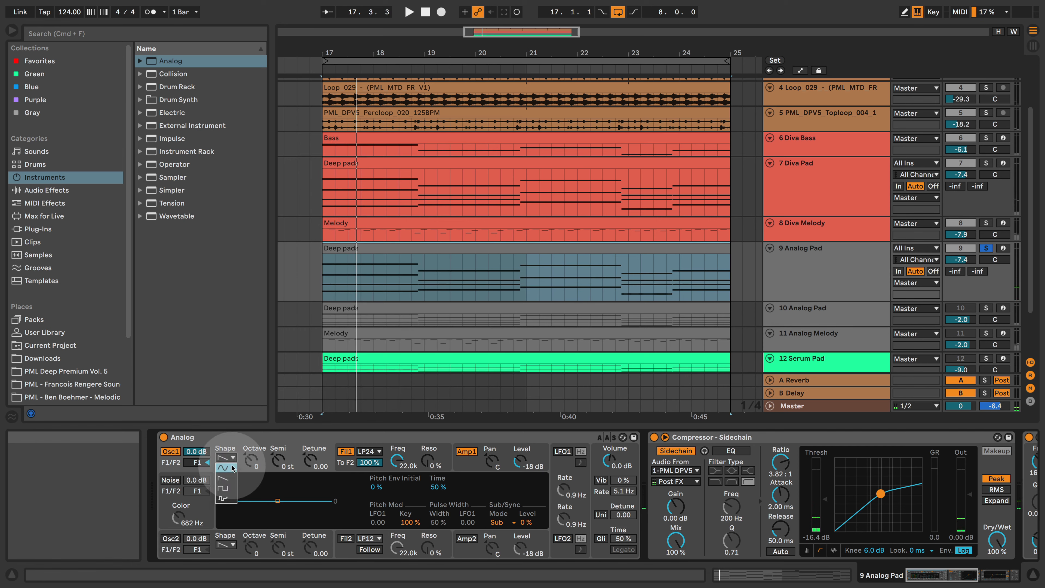
{"action": "left_click", "coordinate": [233, 468]}
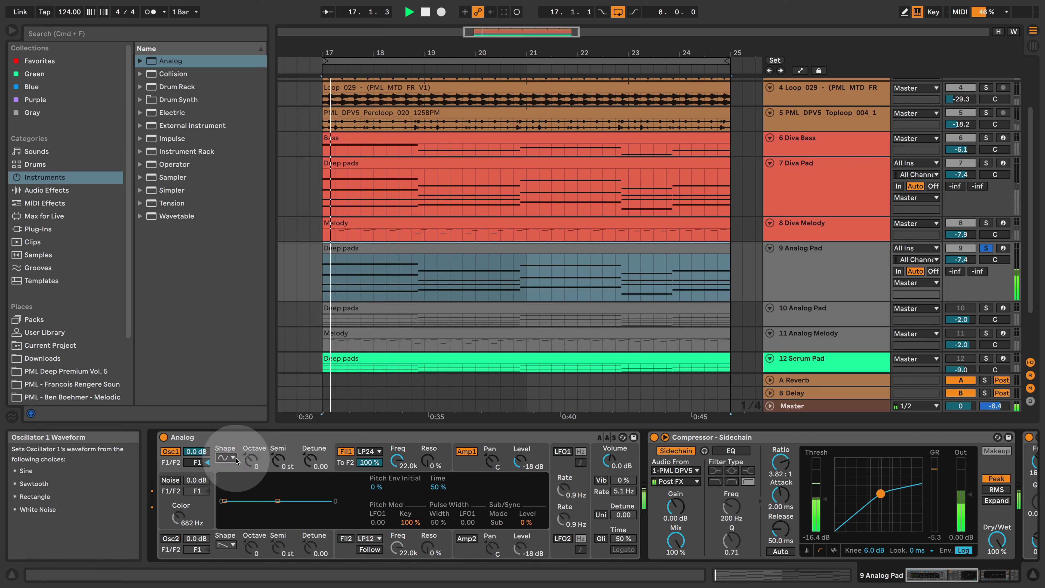
{"action": "left_click", "coordinate": [229, 489]}
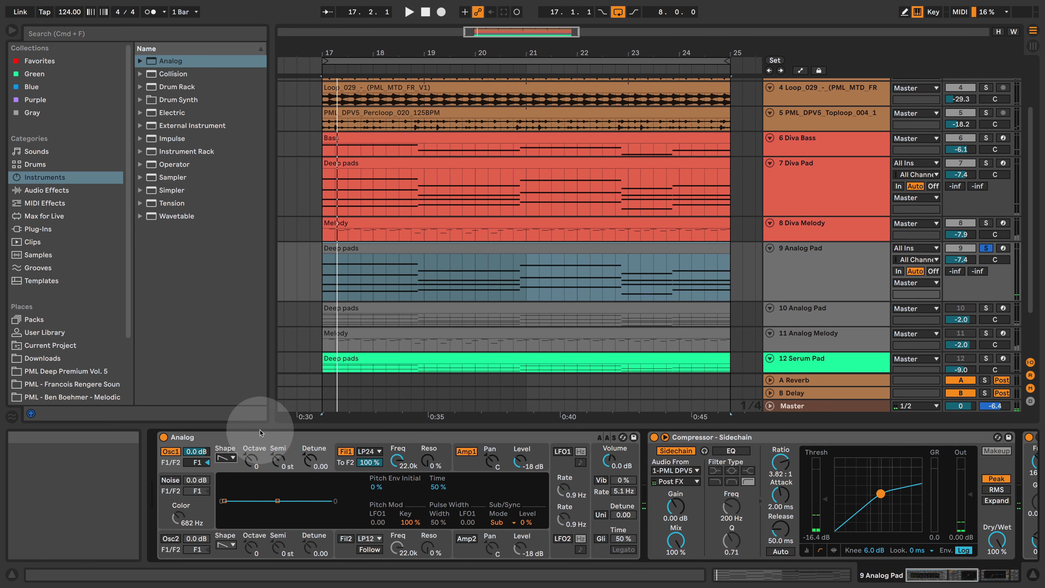
Transpose Analog's oscillator 1 down one octave and raise the instrument's overall volume to 6 dB.
{"action": "left_click", "coordinate": [251, 460]}
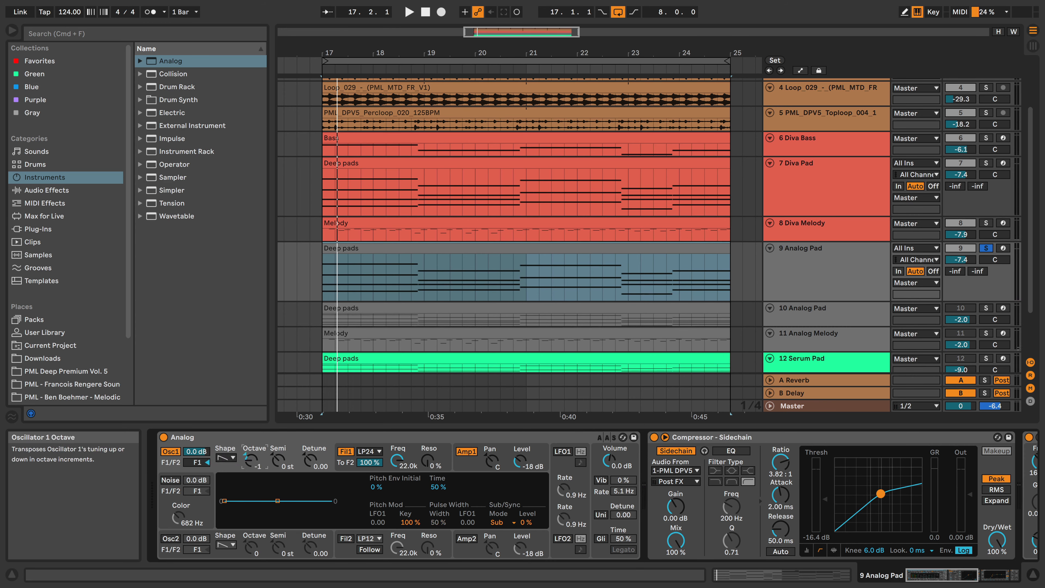
{"action": "key", "text": "space"}
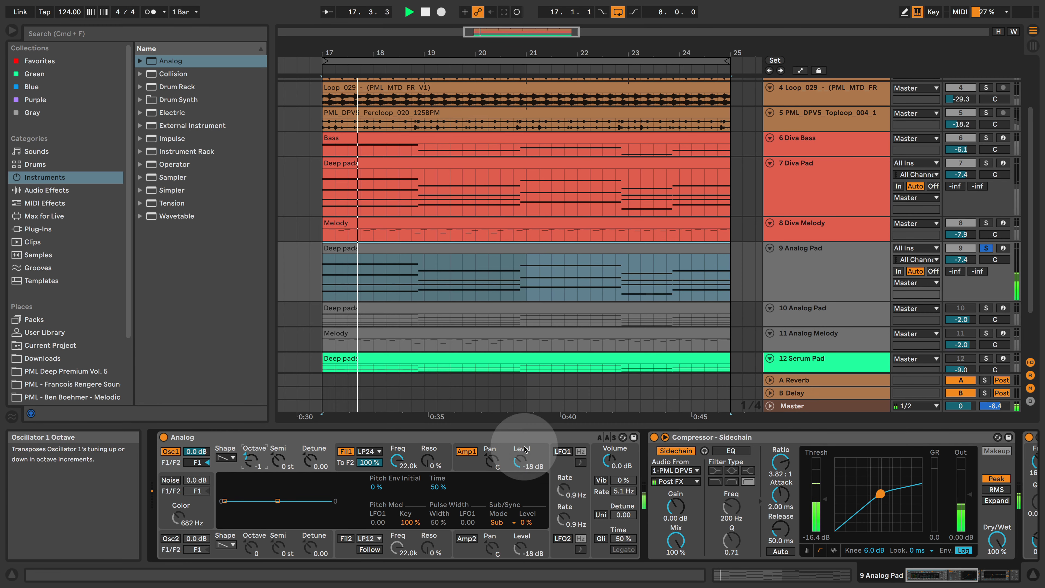
{"action": "left_click_drag", "start_coordinate": [612, 464], "coordinate": [612, 439]}
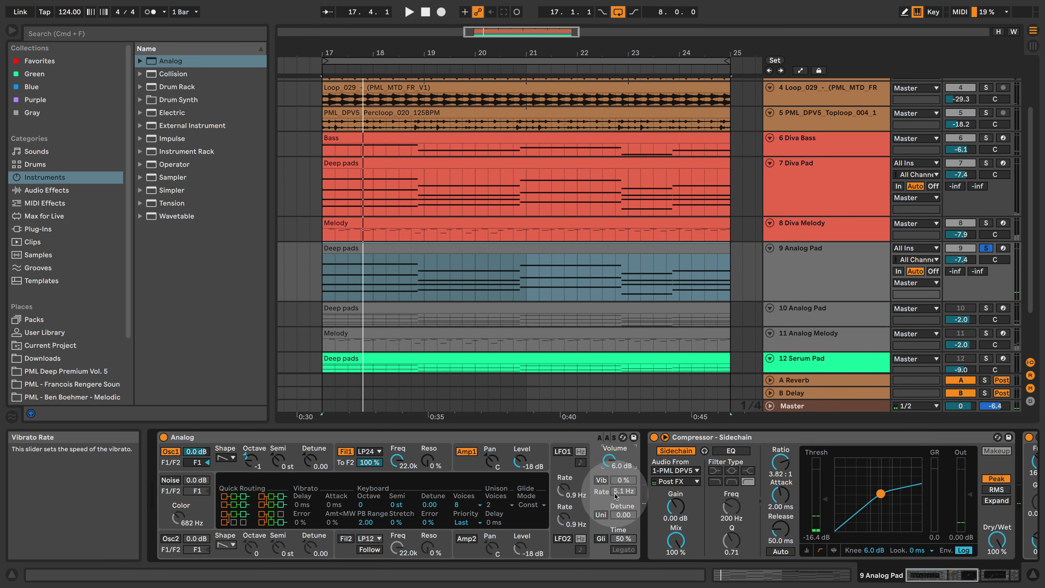
Play the pad and raise the Analog Pad track's volume to about -2.6 dB.
{"action": "key", "text": "space"}
{"action": "key", "text": "space"}
{"action": "left_click_drag", "start_coordinate": [961, 259], "coordinate": [961, 256]}
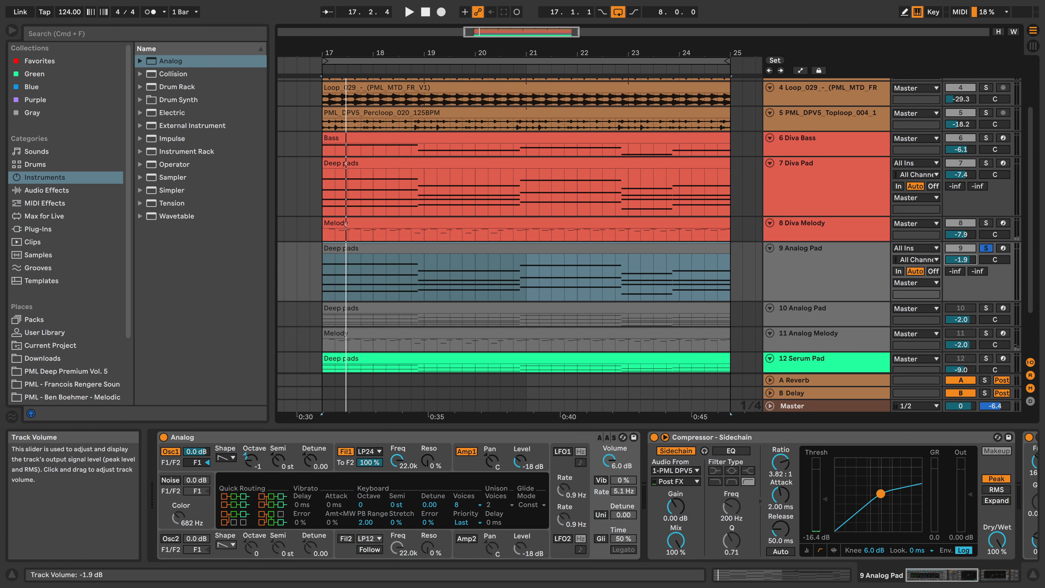
Keep filter 1 on Low-pass 24dB/oct and lower its cutoff to about 235 Hz while auditioning the pad.
{"action": "left_click", "coordinate": [397, 460]}
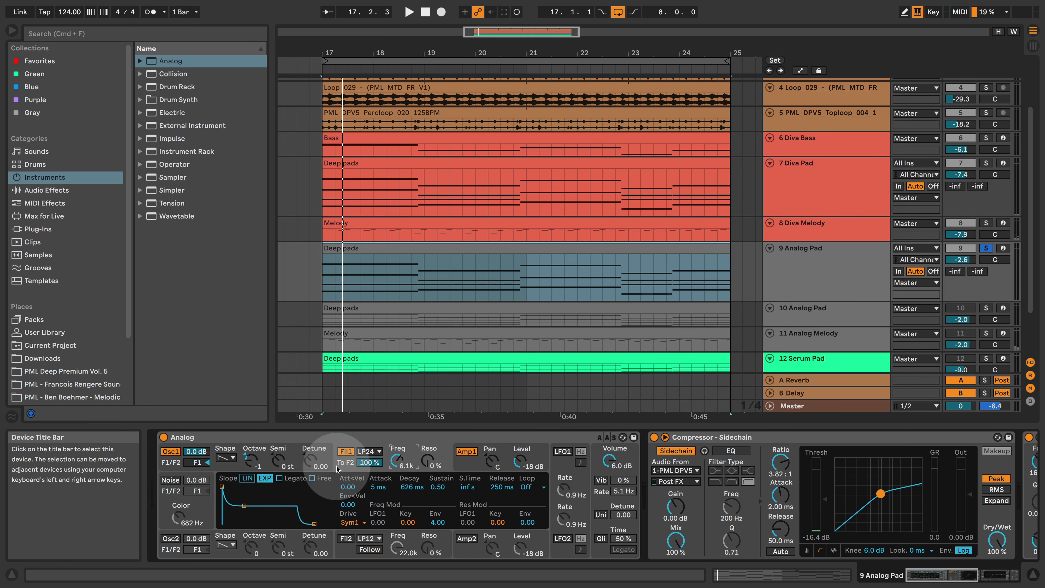
{"action": "left_click_drag", "start_coordinate": [398, 456], "coordinate": [402, 461]}
{"action": "key", "text": "space"}
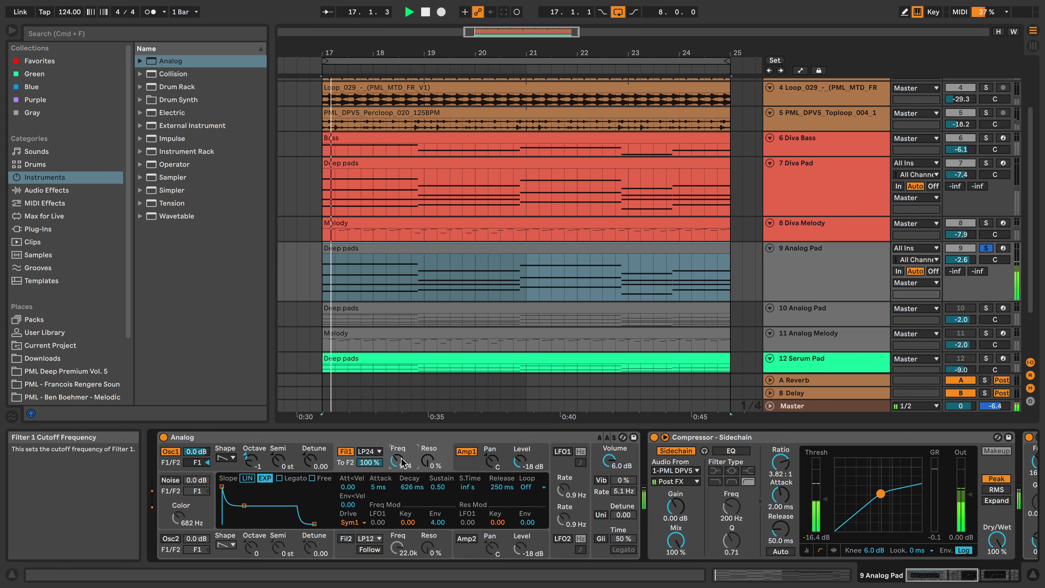
{"action": "key", "text": "space"}
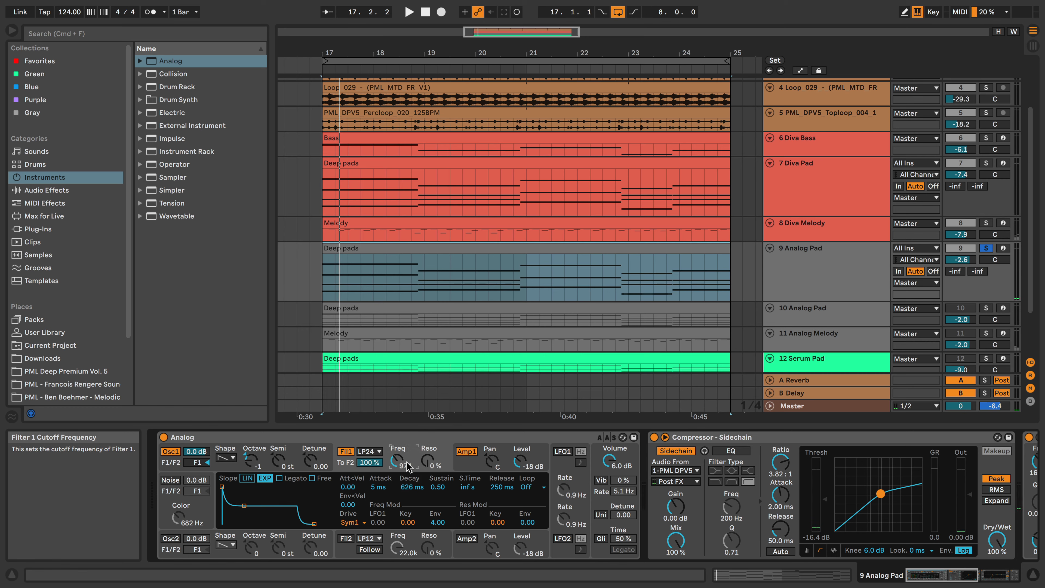
{"action": "left_click", "coordinate": [369, 451]}
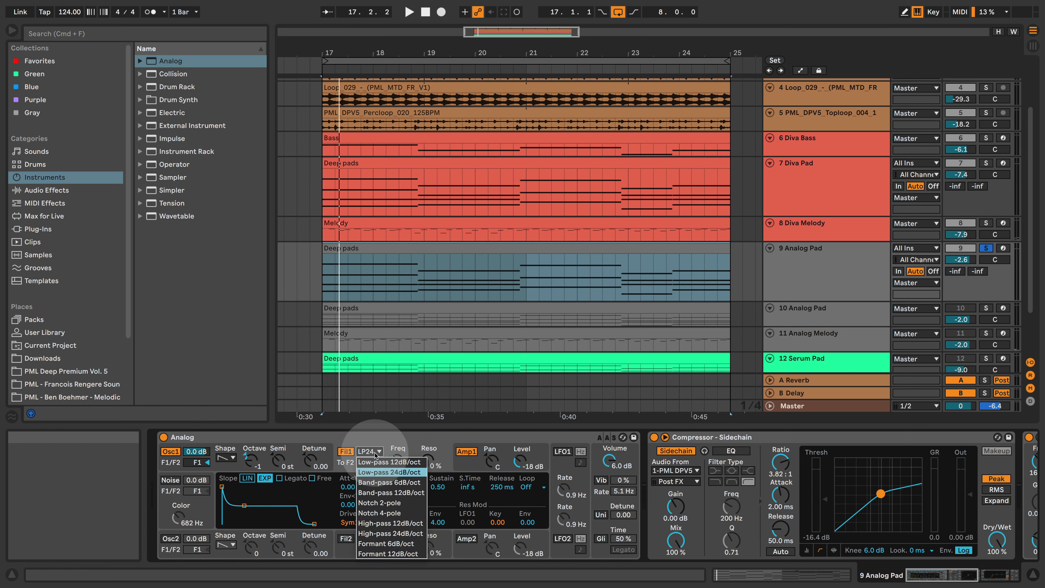
{"action": "left_click", "coordinate": [406, 474]}
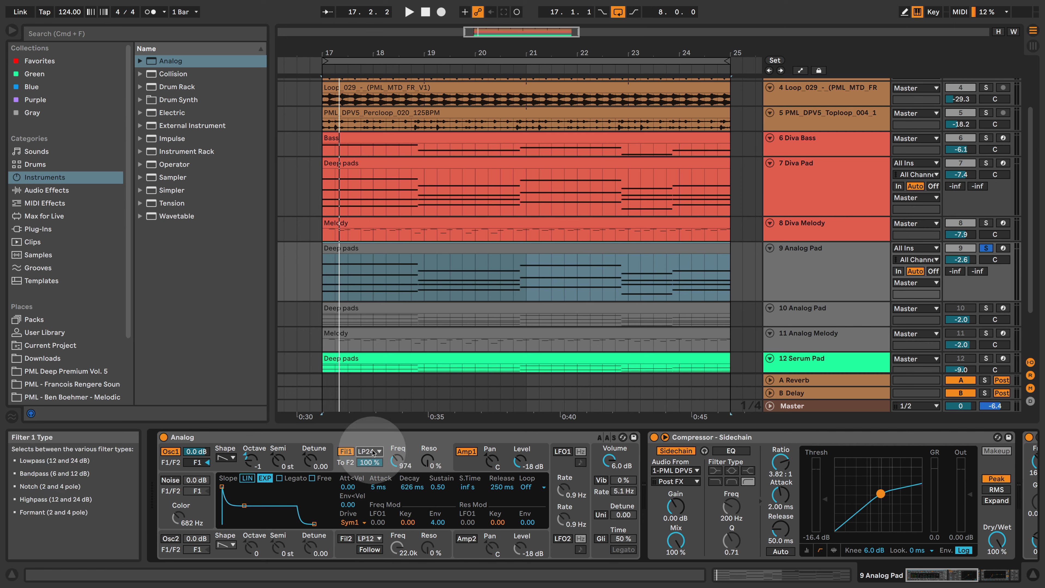
{"action": "key", "text": "space"}
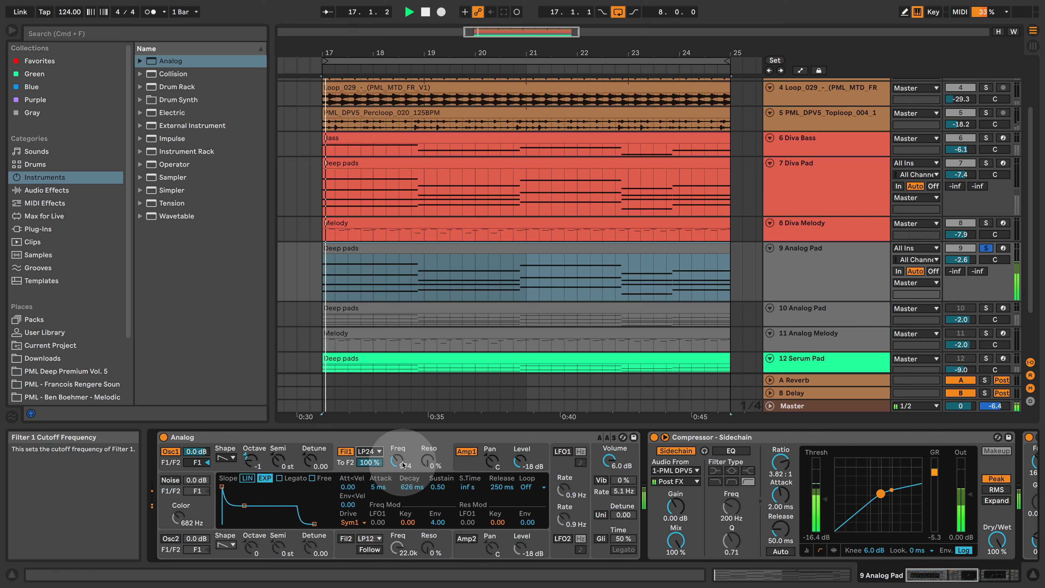
{"action": "left_click_drag", "start_coordinate": [399, 461], "coordinate": [399, 482]}
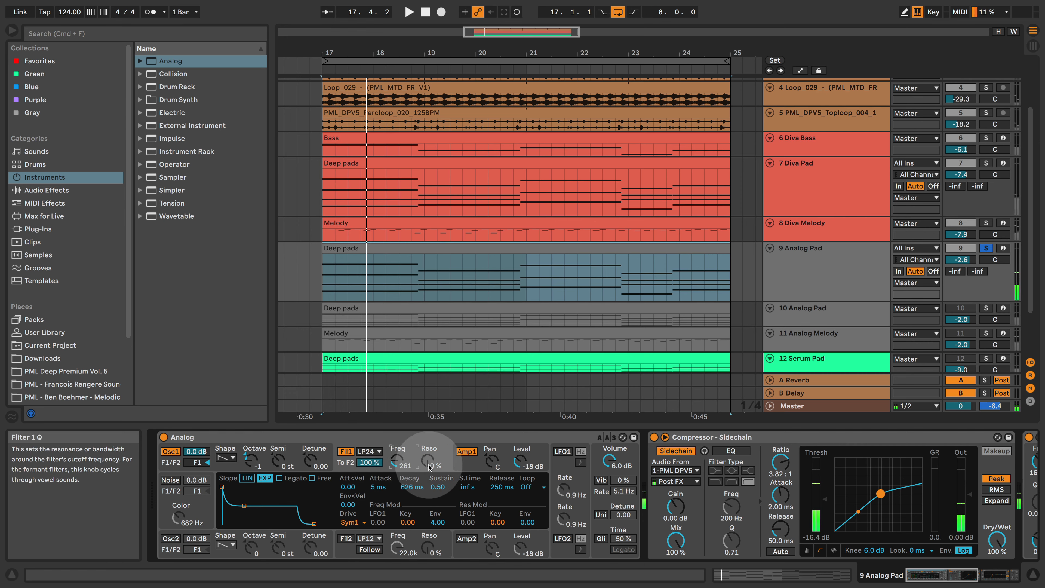
{"action": "key", "text": "space"}
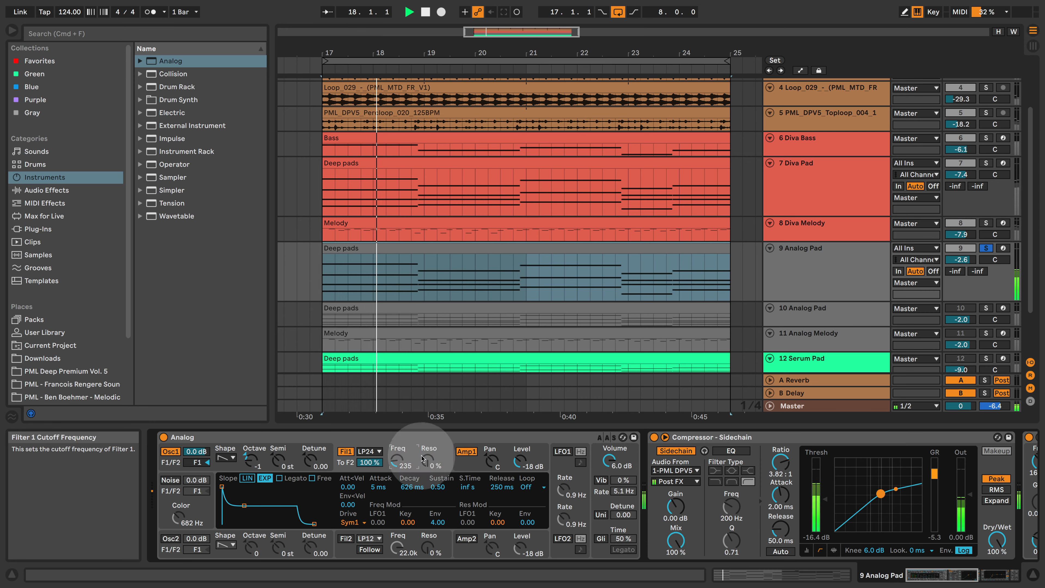
Raise the amp 1 envelope's sustain to 0.88, lengthen its release and play the pad.
{"action": "left_click", "coordinate": [474, 457]}
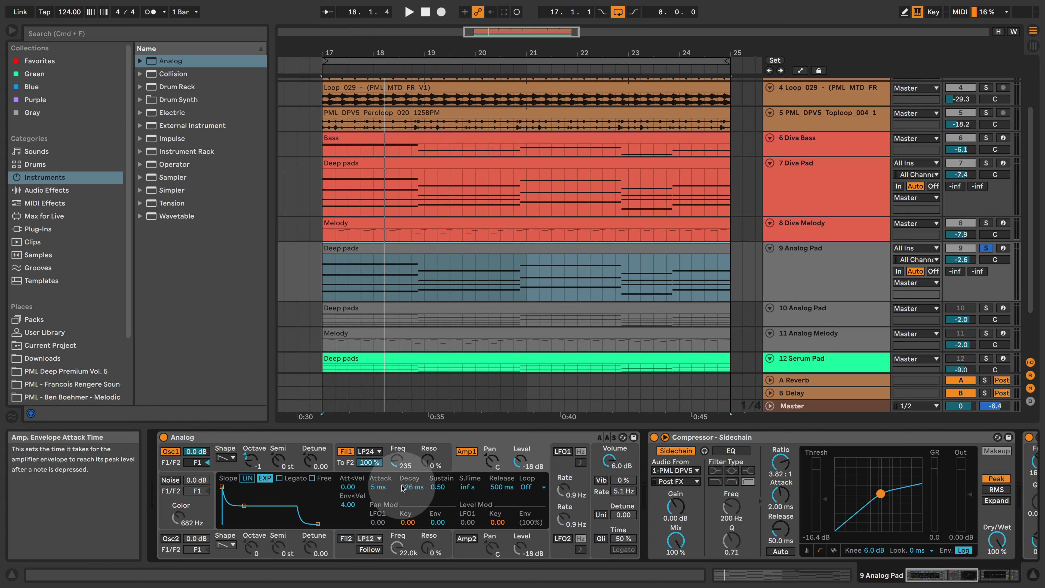
{"action": "left_click_drag", "start_coordinate": [440, 488], "coordinate": [439, 469]}
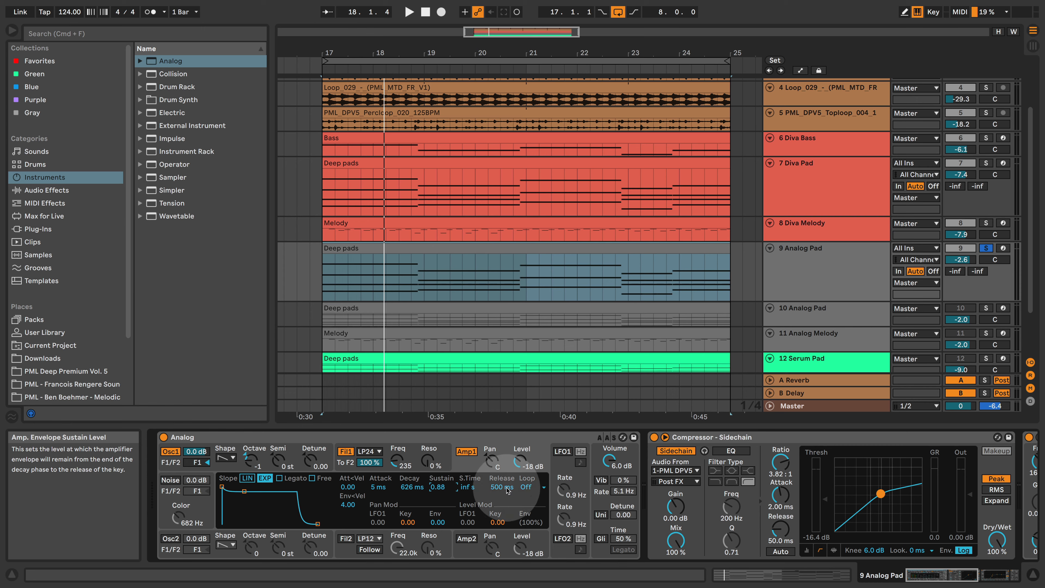
{"action": "left_click_drag", "start_coordinate": [505, 487], "coordinate": [505, 469]}
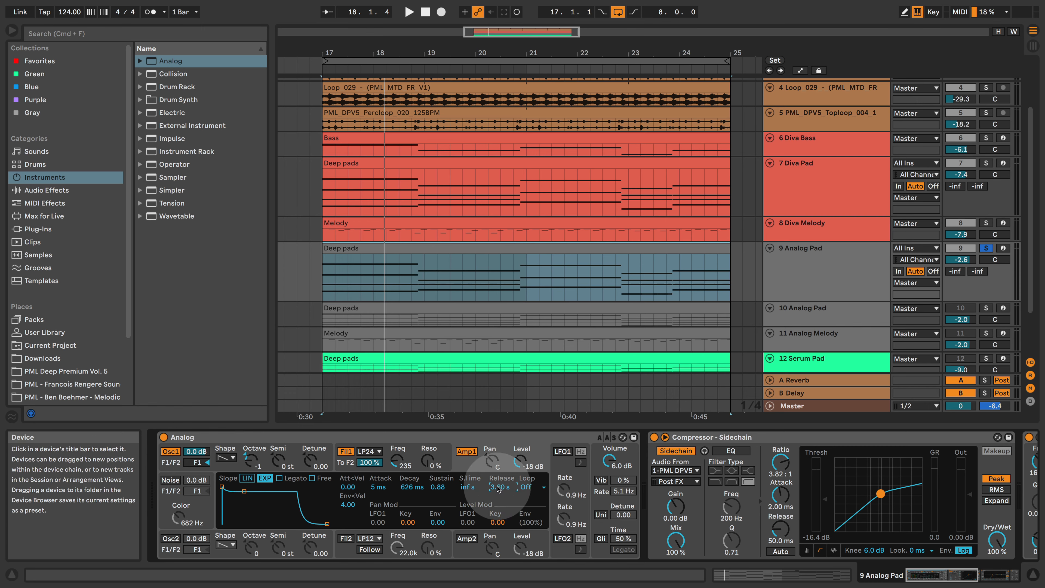
{"action": "key", "text": "space"}
Raise the filter 1 envelope's sustain to 0.86 and audition the pad.
{"action": "left_click", "coordinate": [443, 456]}
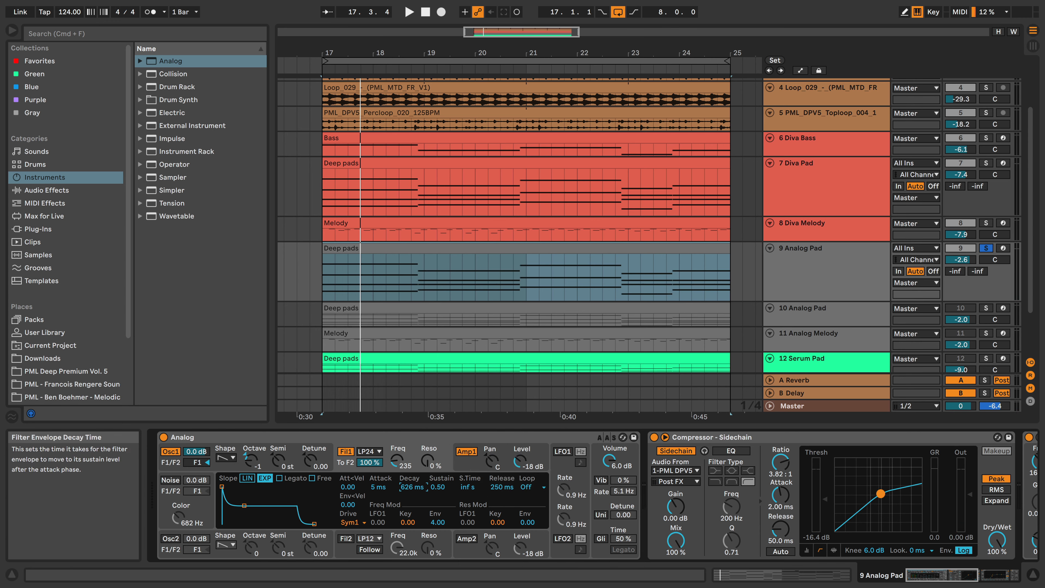
{"action": "left_click_drag", "start_coordinate": [438, 487], "coordinate": [438, 482]}
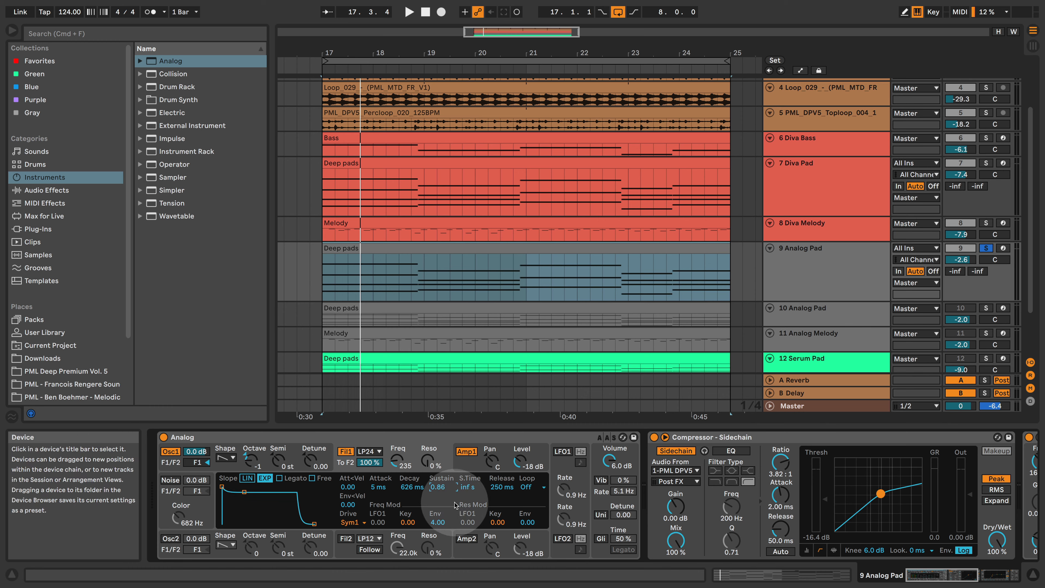
{"action": "key", "text": "space"}
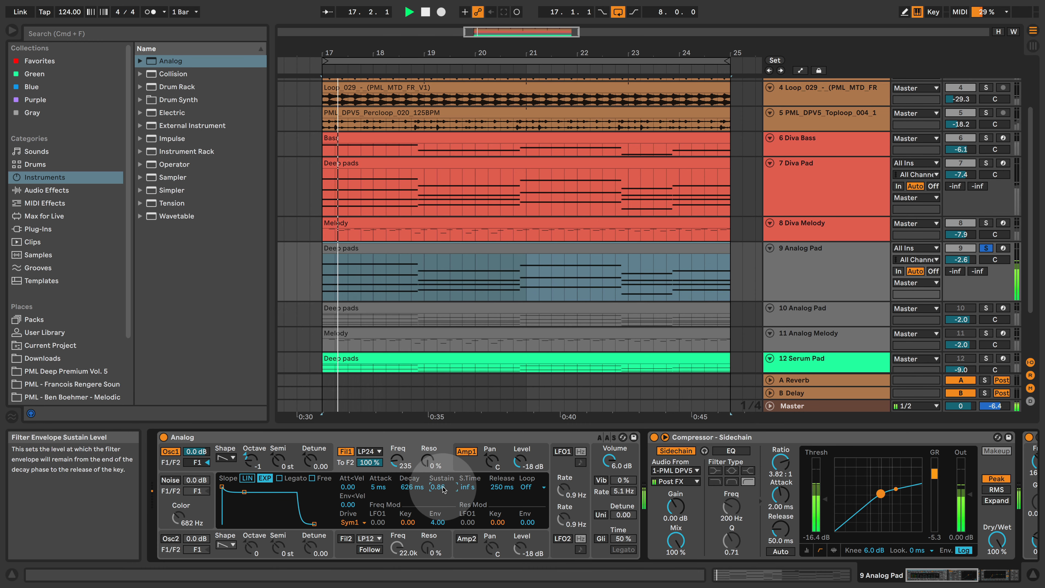
{"action": "left_click", "coordinate": [442, 489]}
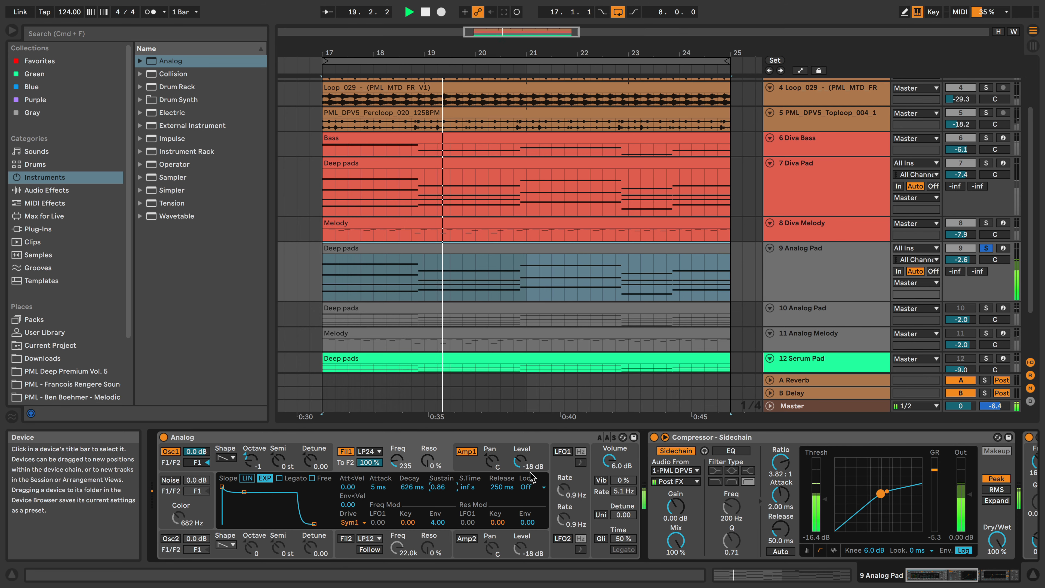
Solo the Diva Pad track to hear the reference sound, and return the solo to Analog Pad.
{"action": "left_click", "coordinate": [986, 163]}
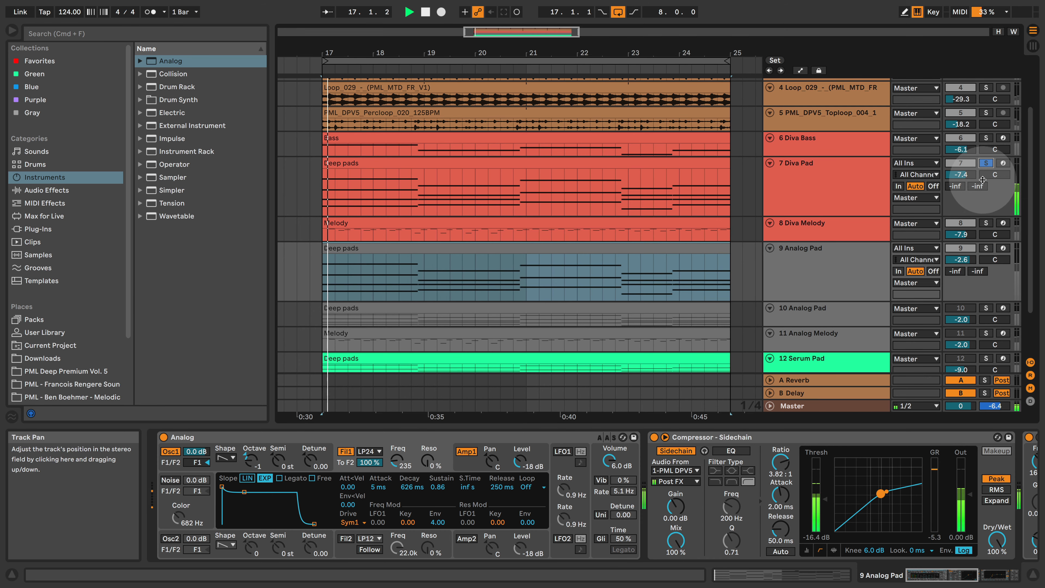
{"action": "left_click", "coordinate": [867, 263]}
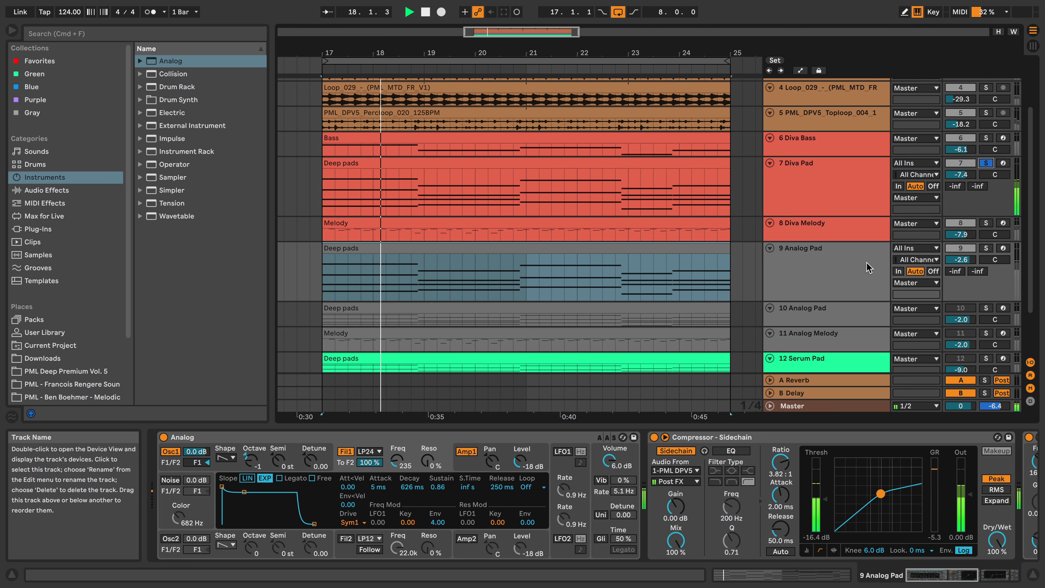
{"action": "left_click", "coordinate": [986, 248]}
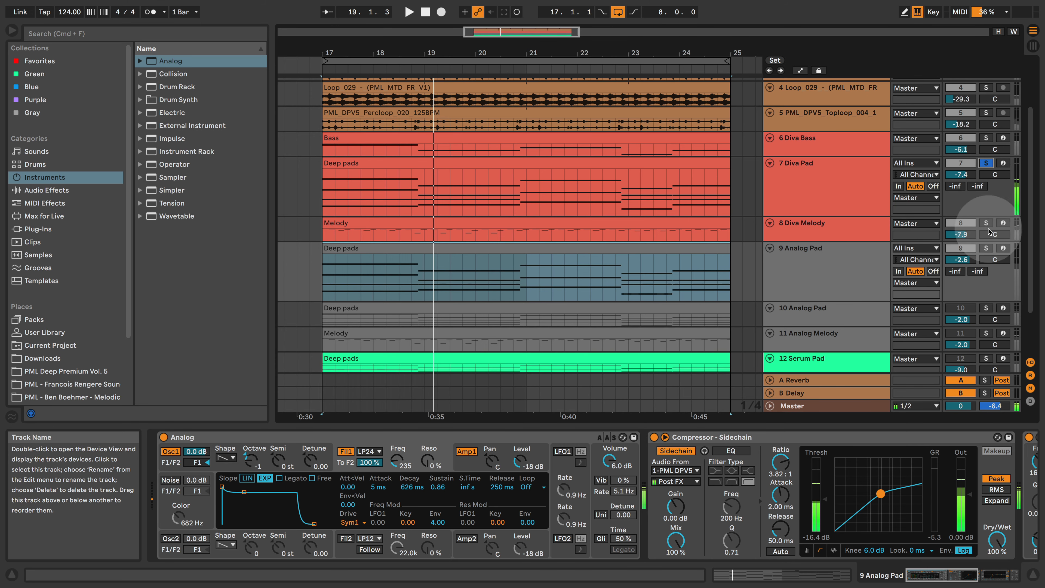
{"action": "left_click", "coordinate": [866, 274]}
Lower the filter 1 envelope's sustain to 0.74 and the filter cutoff to about 91 Hz during playback.
{"action": "left_click", "coordinate": [364, 505]}
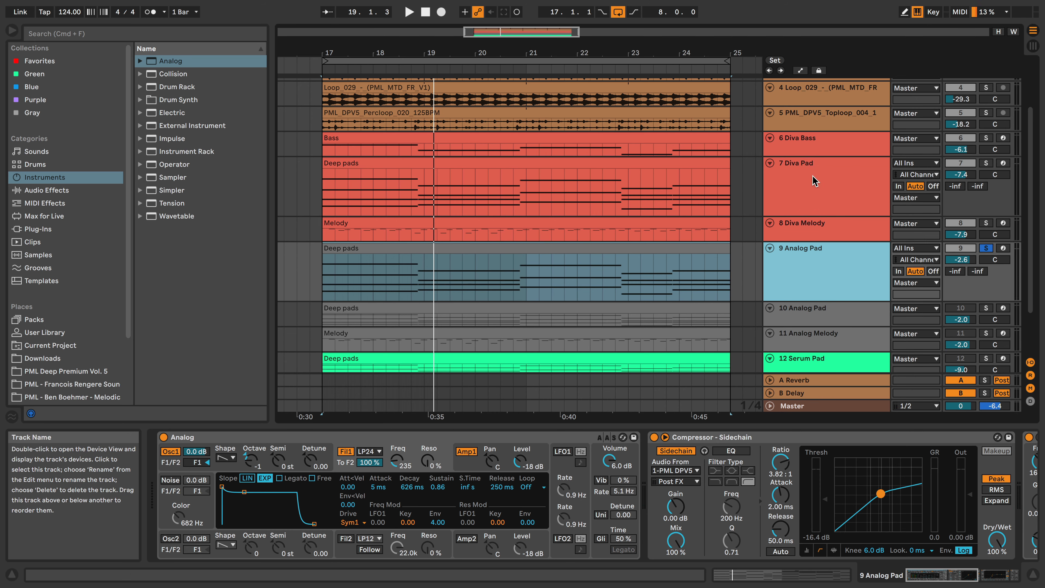
{"action": "left_click", "coordinate": [225, 458]}
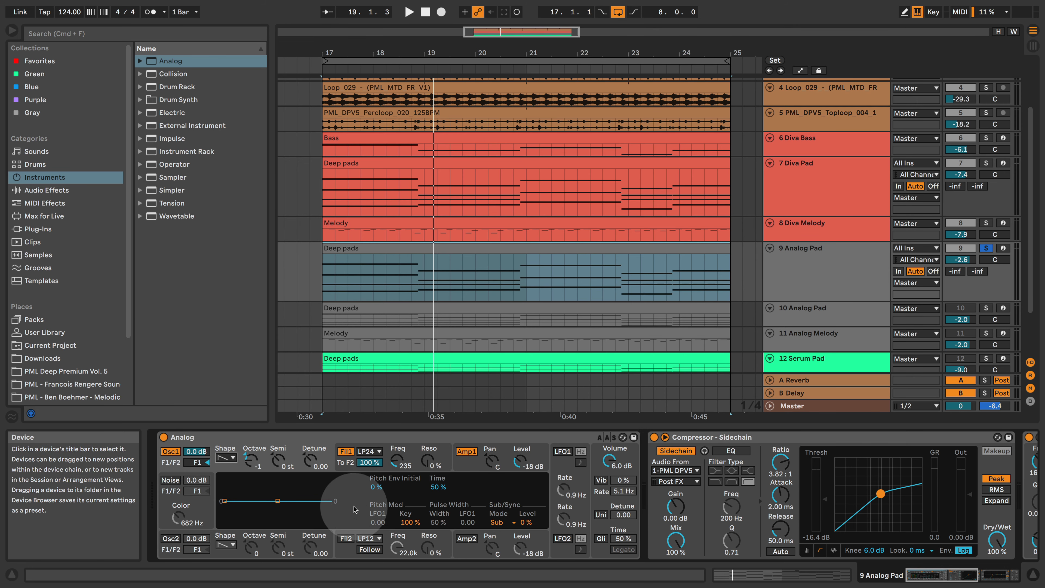
{"action": "left_click", "coordinate": [419, 452]}
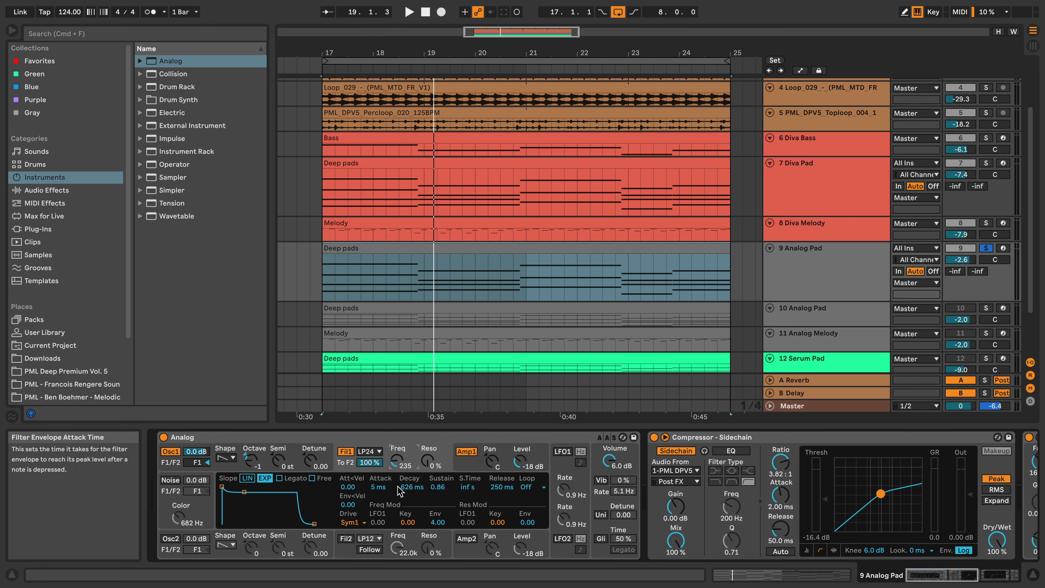
{"action": "key", "text": "space"}
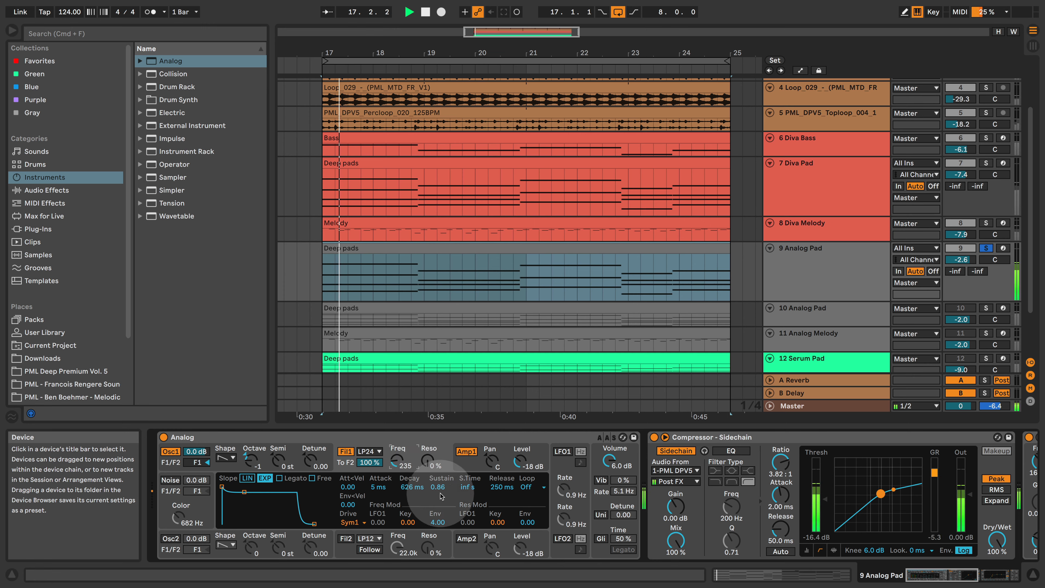
{"action": "left_click_drag", "start_coordinate": [442, 496], "coordinate": [441, 503]}
{"action": "left_click_drag", "start_coordinate": [397, 461], "coordinate": [396, 473]}
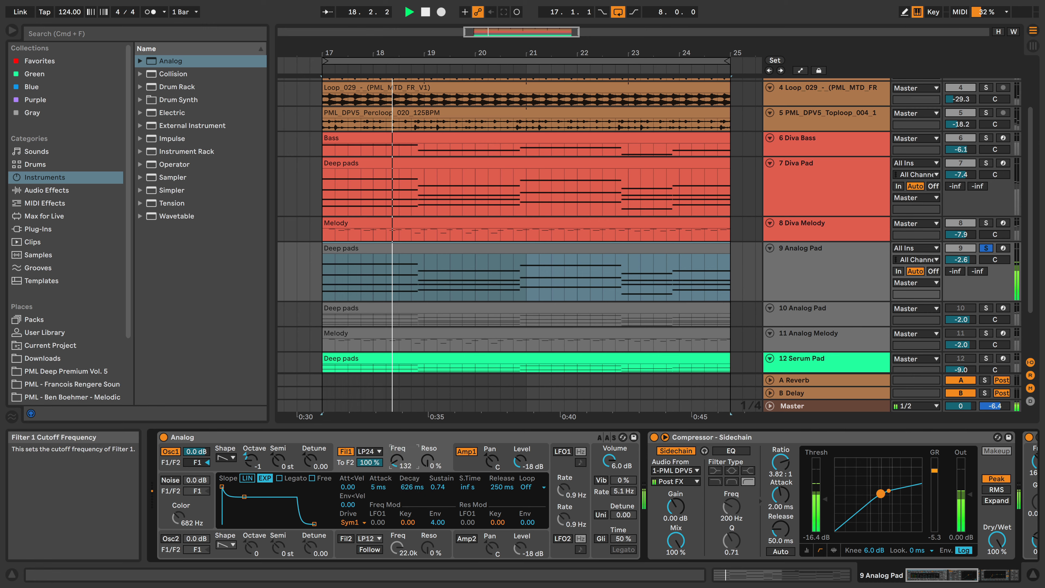
Compare the darker filter setting against the soloed Diva Pad, and solo Analog Pad again.
{"action": "left_click", "coordinate": [986, 163]}
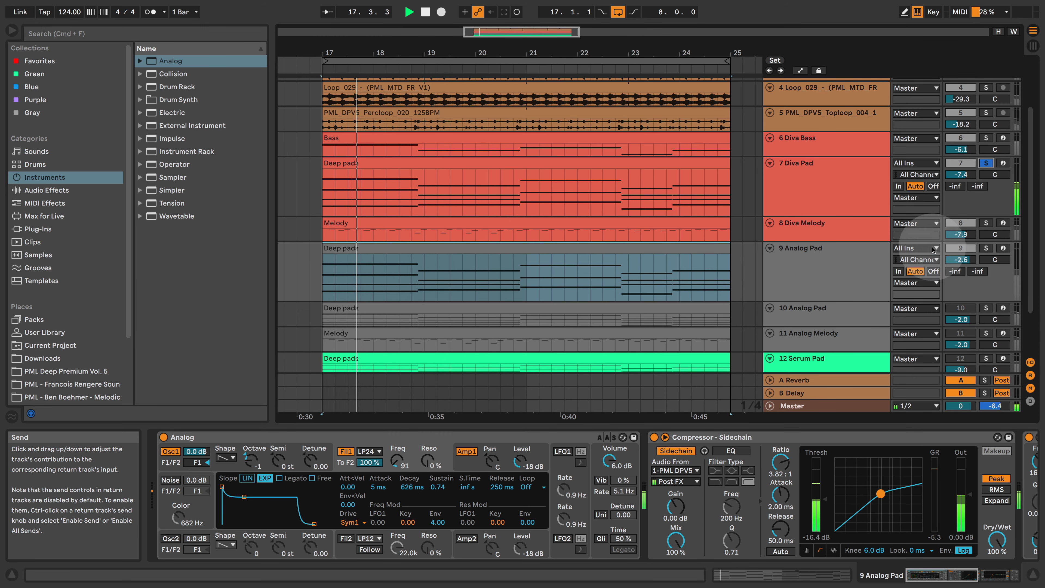
{"action": "left_click", "coordinate": [986, 248]}
{"action": "left_click", "coordinate": [831, 258]}
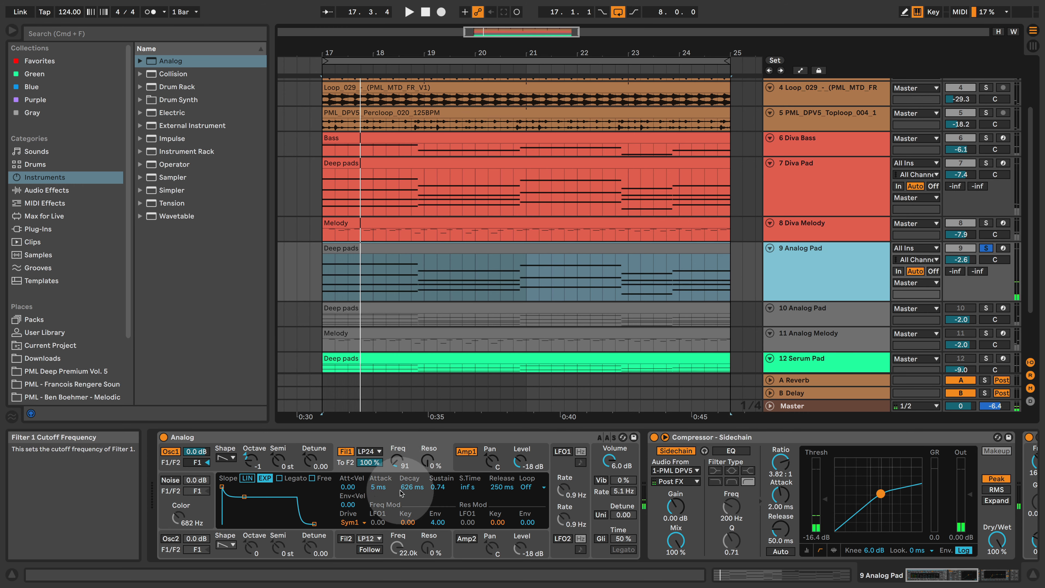
Set the filter 1 envelope's attack to about 29 ms, restarting playback to hear the note onset.
{"action": "left_click_drag", "start_coordinate": [379, 487], "coordinate": [379, 485]}
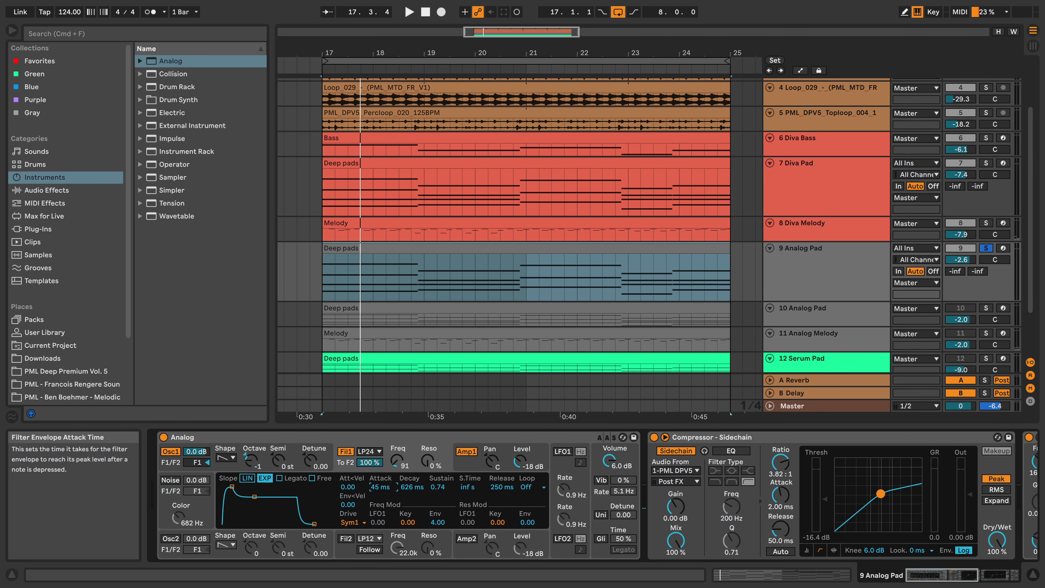
{"action": "left_click_drag", "start_coordinate": [382, 487], "coordinate": [382, 492]}
{"action": "key", "text": "space"}
{"action": "key", "text": "space"}
{"action": "key", "text": "space"}
{"action": "key", "text": "space"}
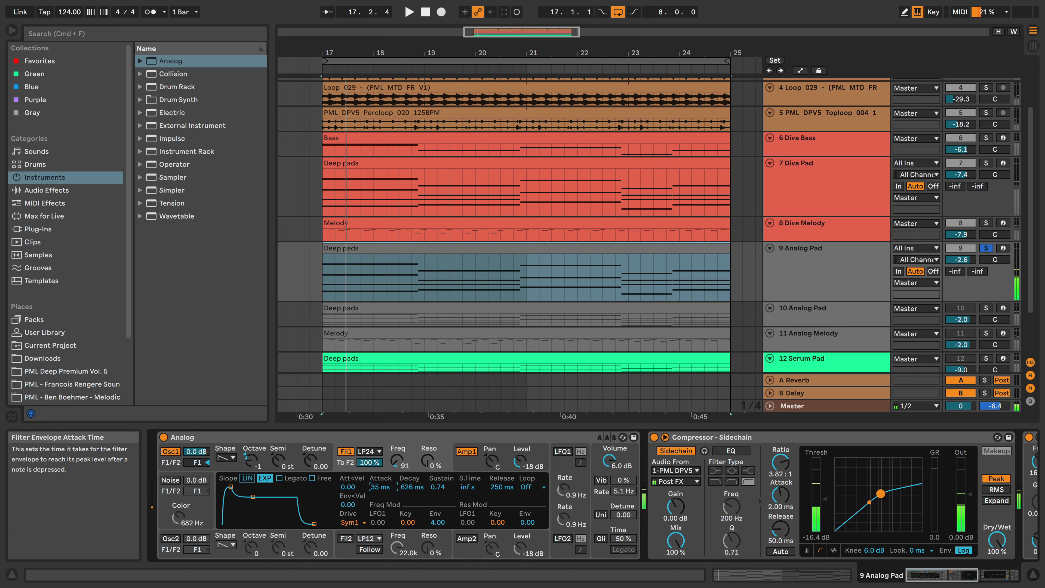
Lower filter 1's cutoff to about 74 Hz and set its envelope decay to 2.64 s while replaying the pad.
{"action": "left_click", "coordinate": [397, 462]}
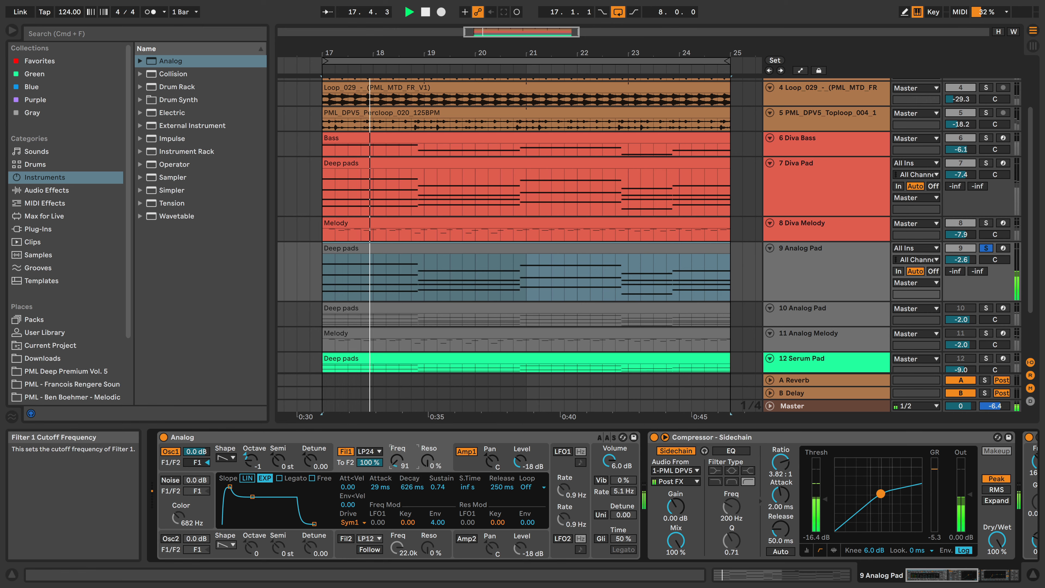
{"action": "left_click_drag", "start_coordinate": [412, 487], "coordinate": [412, 483]}
{"action": "key", "text": "space"}
{"action": "key", "text": "space"}
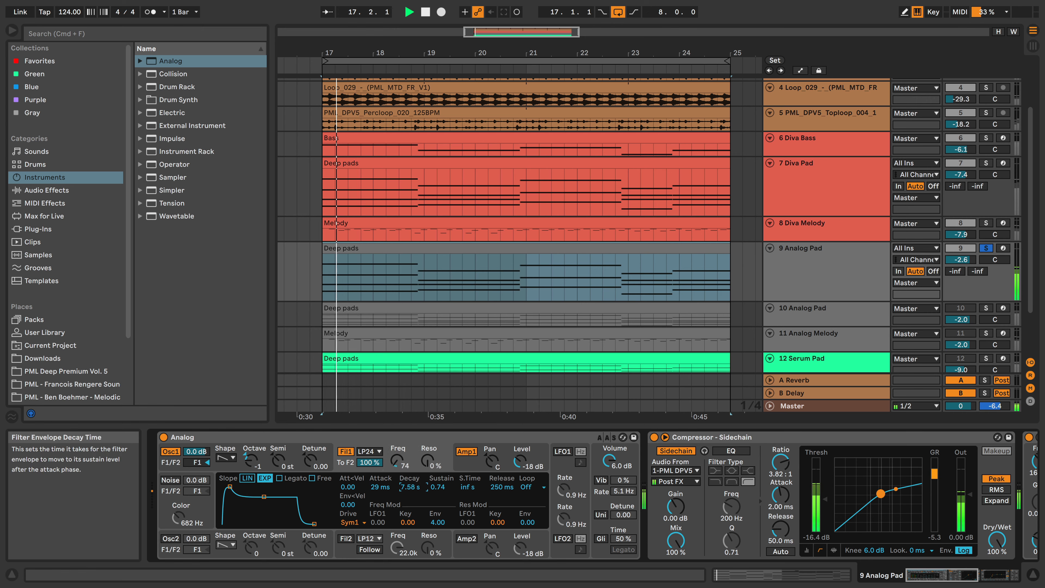
{"action": "left_click", "coordinate": [415, 499]}
{"action": "key", "text": "space"}
{"action": "key", "text": "space"}
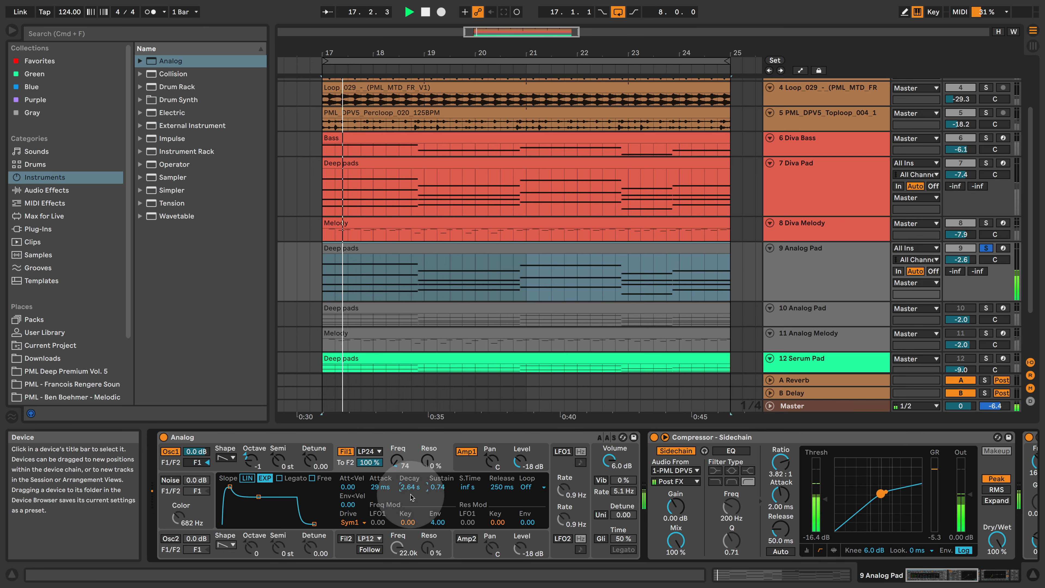
Solo the Diva Pad track and play it from the loop start for comparison with Analog Pad.
{"action": "left_click", "coordinate": [986, 163]}
{"action": "key", "text": "space"}
{"action": "key", "text": "space"}
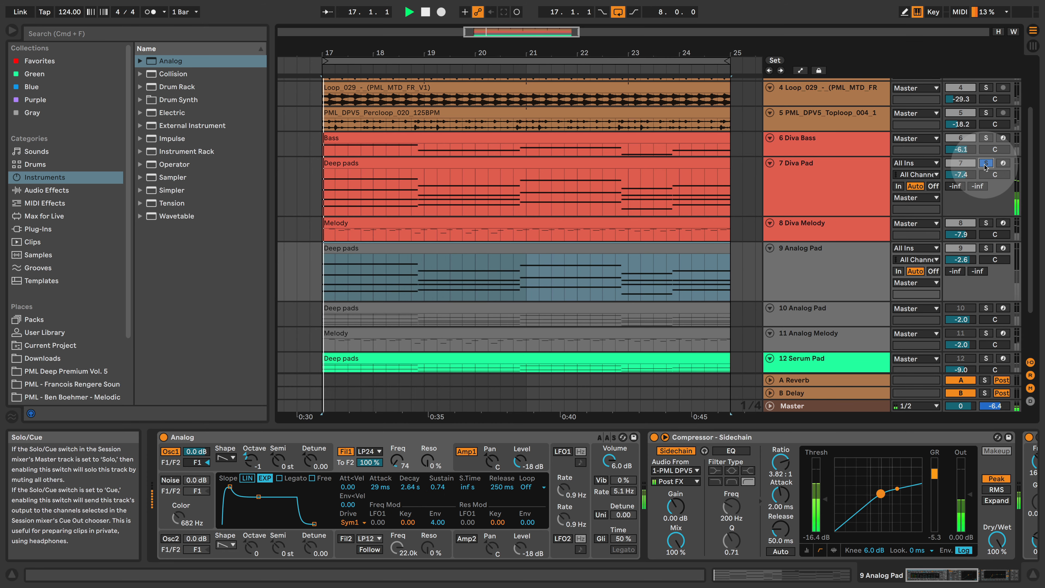
Solo Analog Pad, lower filter 1's cutoff to about 51 Hz, and compare the pad with Diva Pad during playback.
{"action": "left_click", "coordinate": [987, 249]}
{"action": "key", "text": "space"}
{"action": "key", "text": "space"}
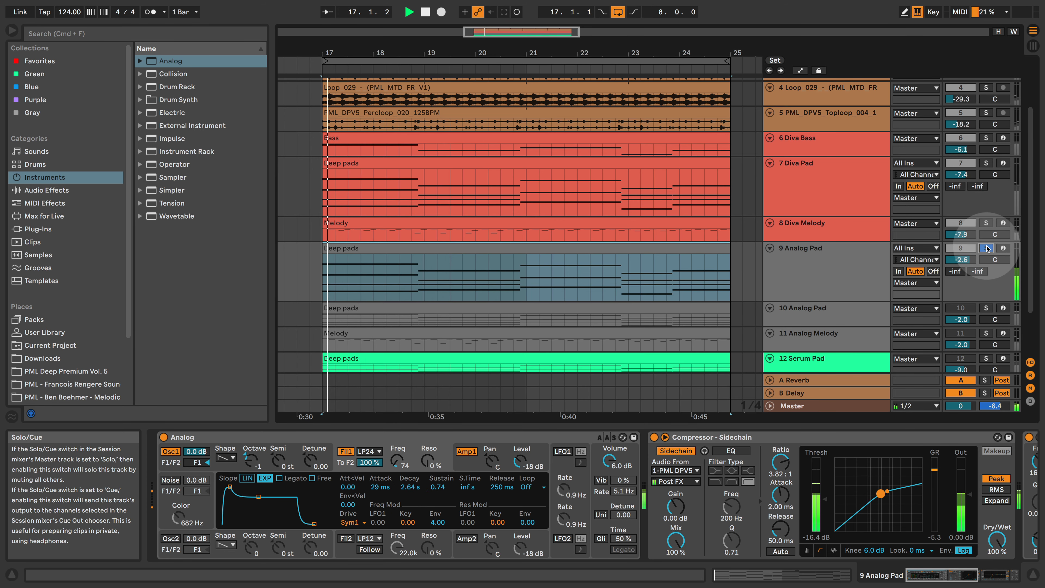
{"action": "left_click_drag", "start_coordinate": [398, 460], "coordinate": [398, 470]}
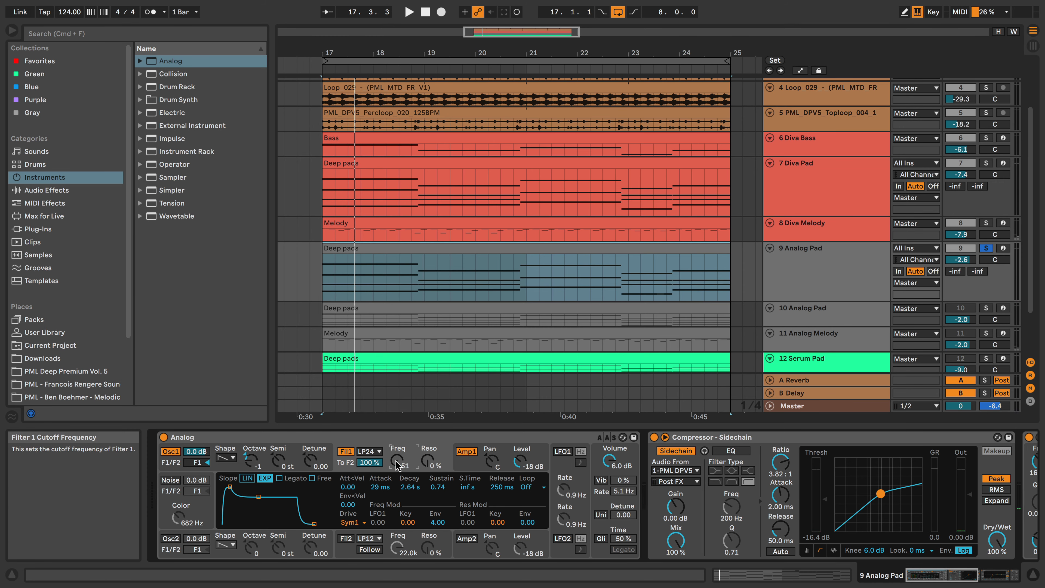
{"action": "key", "text": "space"}
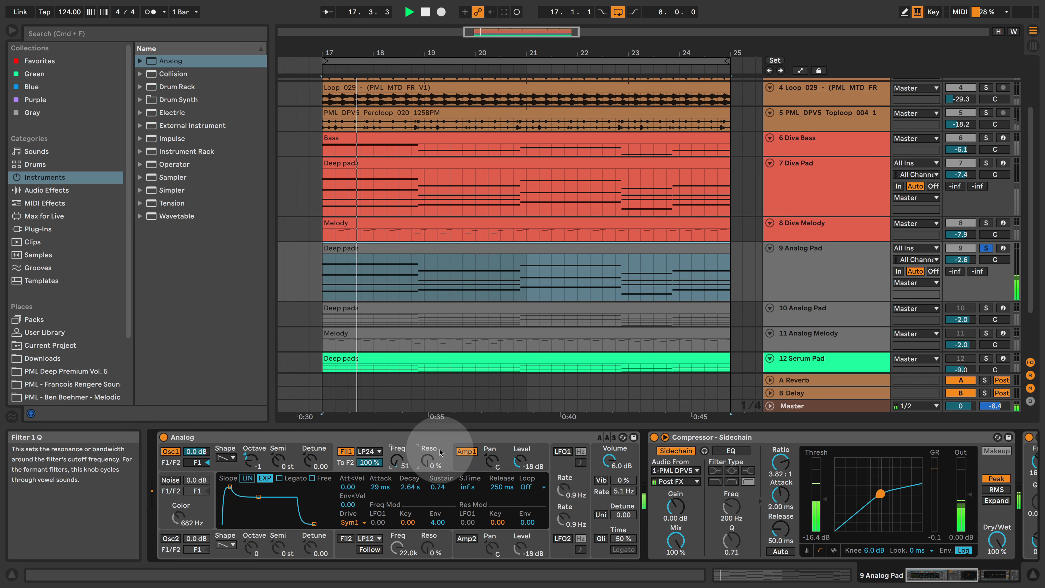
{"action": "left_click", "coordinate": [988, 162]}
{"action": "left_click", "coordinate": [987, 248]}
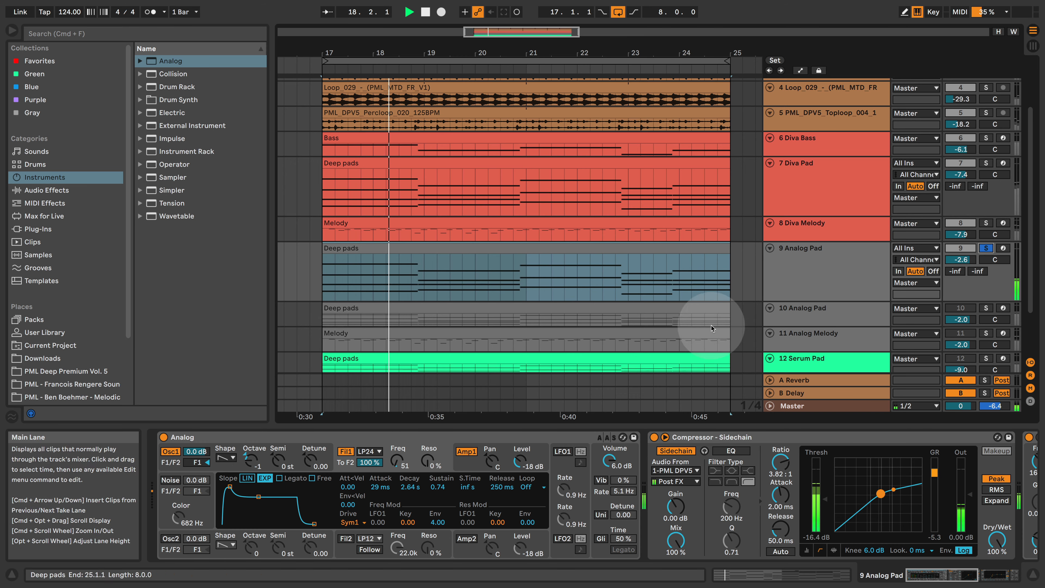
Set Analog Pad's EQ Eight band 1 low cut to about 141 Hz with Q 0.72, auditioning Diva Pad for comparison.
{"action": "mouse_move", "coordinate": [960, 577]}
{"action": "left_mouse_down"}
{"action": "mouse_move", "coordinate": [987, 579]}
{"action": "mouse_move", "coordinate": [925, 585]}
{"action": "mouse_move", "coordinate": [978, 580]}
{"action": "left_mouse_up"}
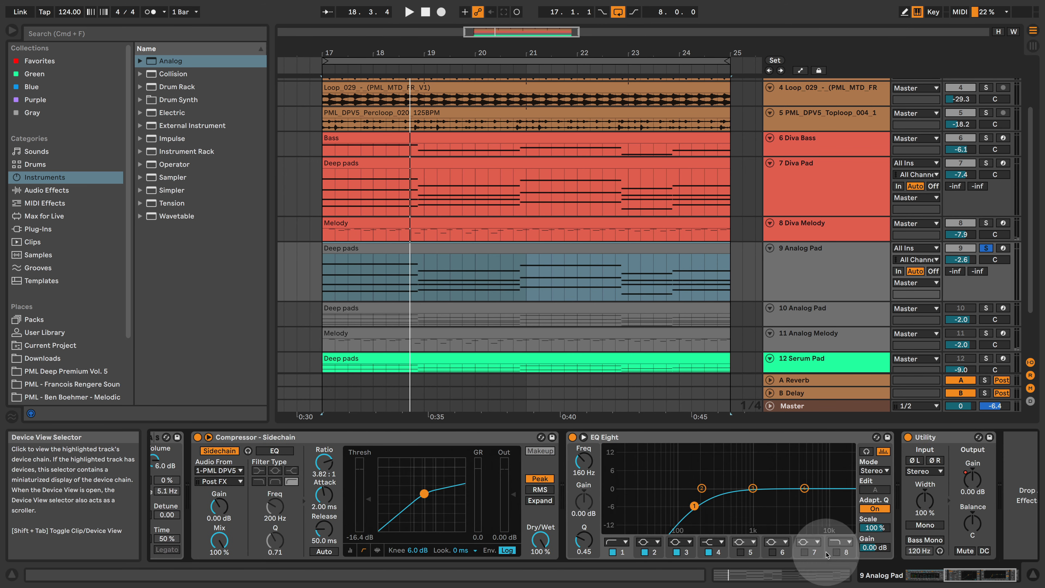
{"action": "left_click_drag", "start_coordinate": [698, 507], "coordinate": [695, 504]}
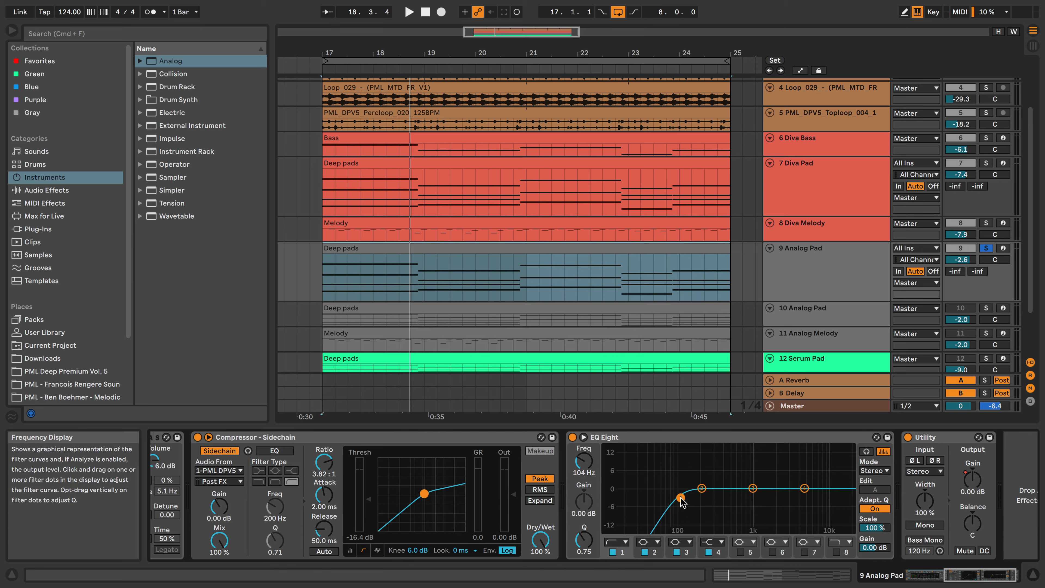
{"action": "key", "text": "space"}
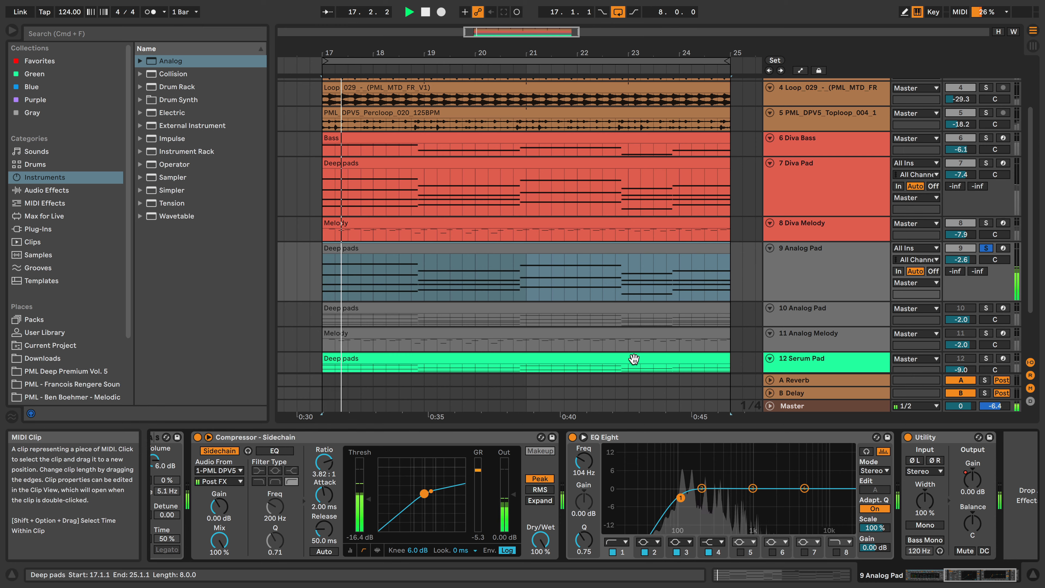
{"action": "left_click", "coordinate": [986, 164]}
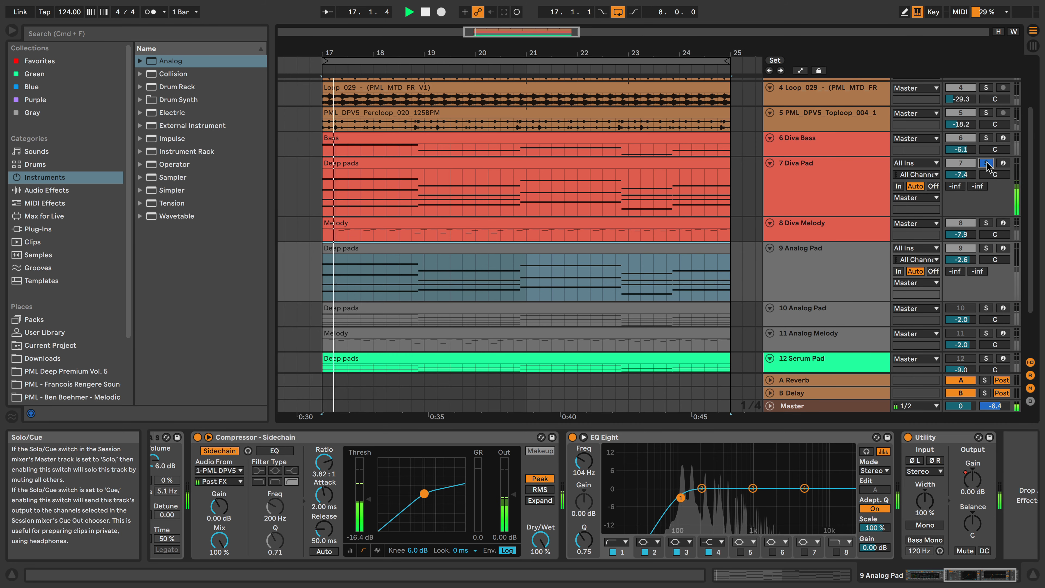
{"action": "left_click_drag", "start_coordinate": [681, 497], "coordinate": [682, 497]}
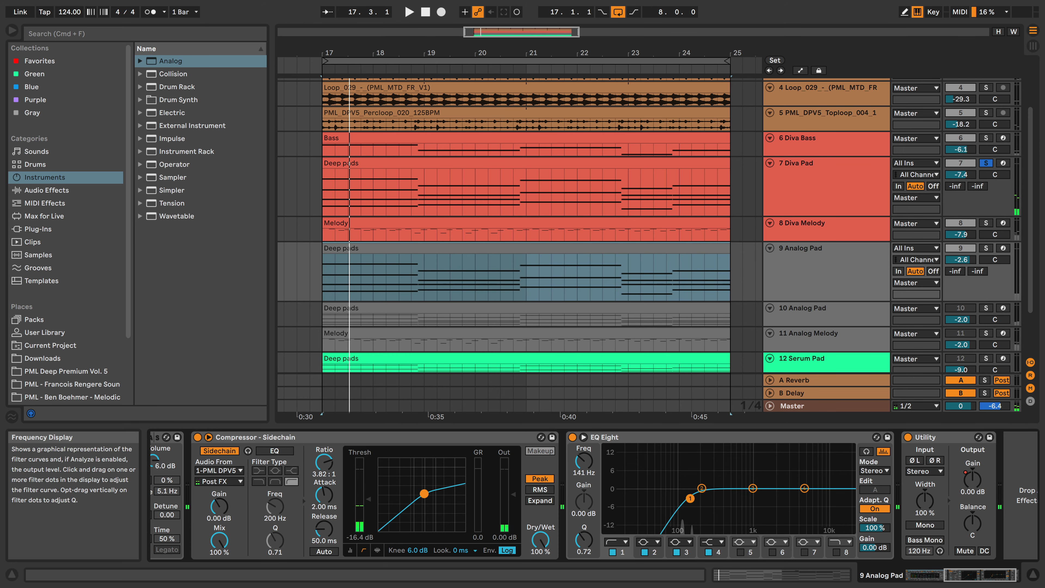
Solo Analog Pad again and raise its track volume to -1.4 dB while playing the loop.
{"action": "left_click", "coordinate": [988, 249]}
{"action": "key", "text": "space"}
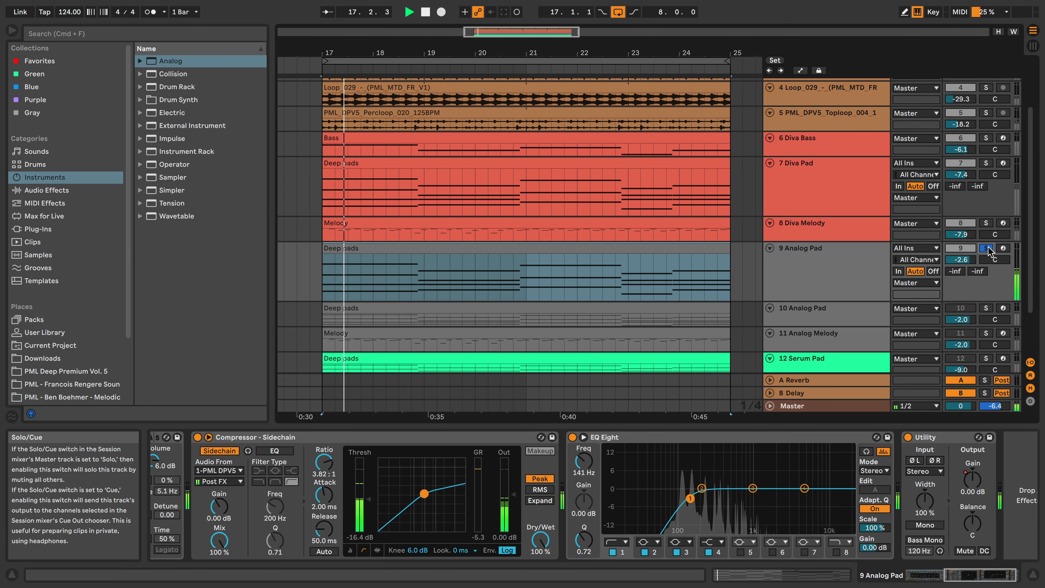
{"action": "left_click_drag", "start_coordinate": [961, 259], "coordinate": [961, 258]}
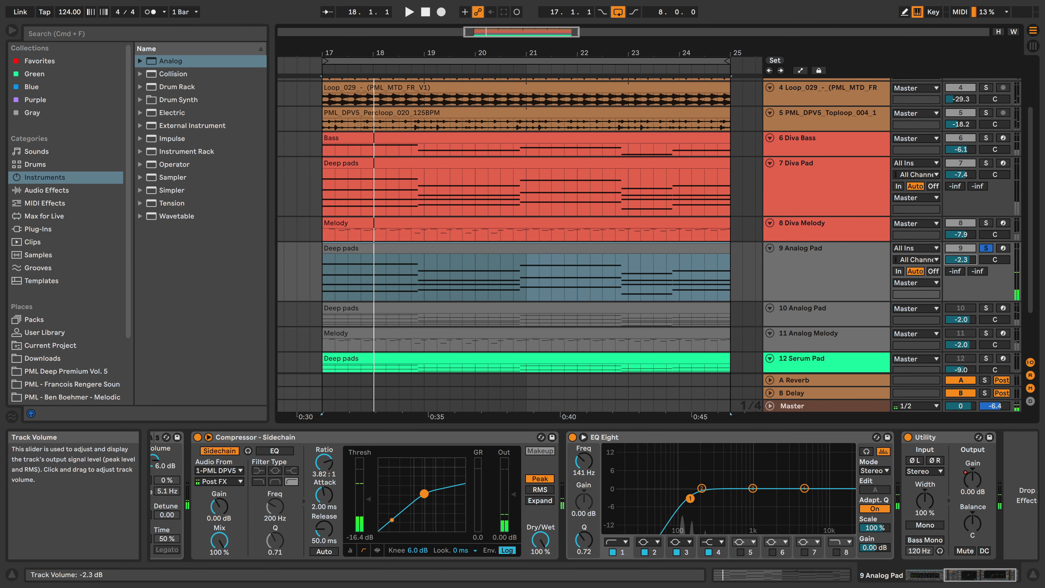
{"action": "key", "text": "space"}
Sweep filter 1's cutoff on the Analog instrument during playback, ending at about 248 Hz.
{"action": "left_click_drag", "start_coordinate": [998, 576], "coordinate": [948, 582]}
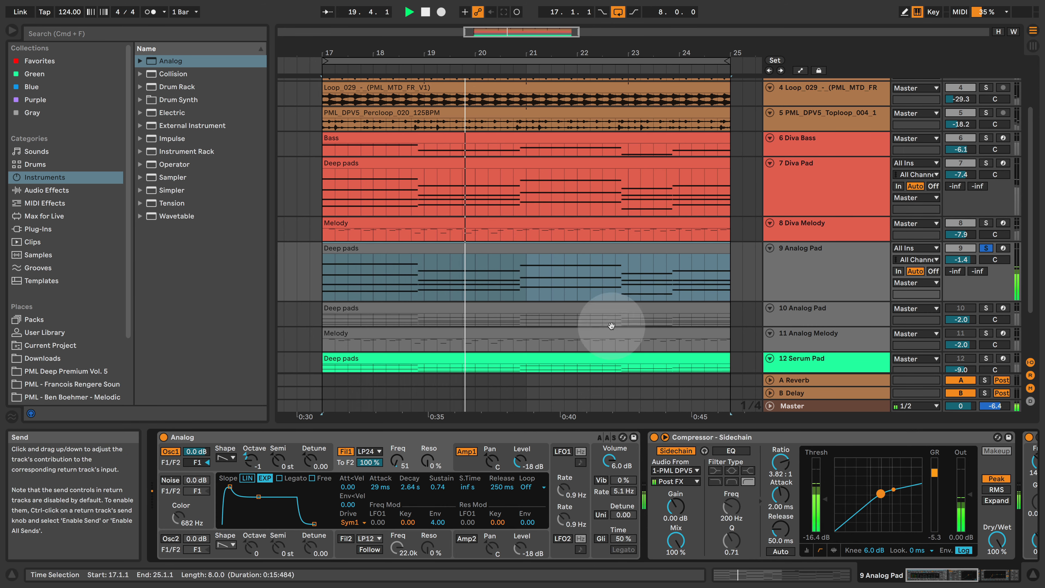
{"action": "left_click_drag", "start_coordinate": [397, 460], "coordinate": [397, 447]}
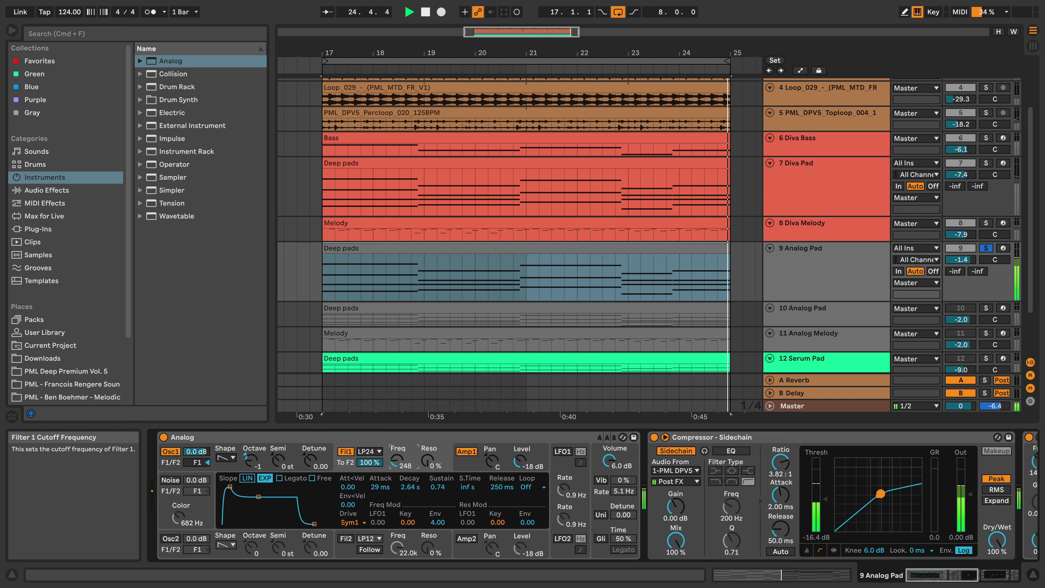
{"action": "key", "text": "space"}
Set the amp 1 envelope's release to 1.04 s and replay the pad from the loop start.
{"action": "left_click", "coordinate": [471, 459]}
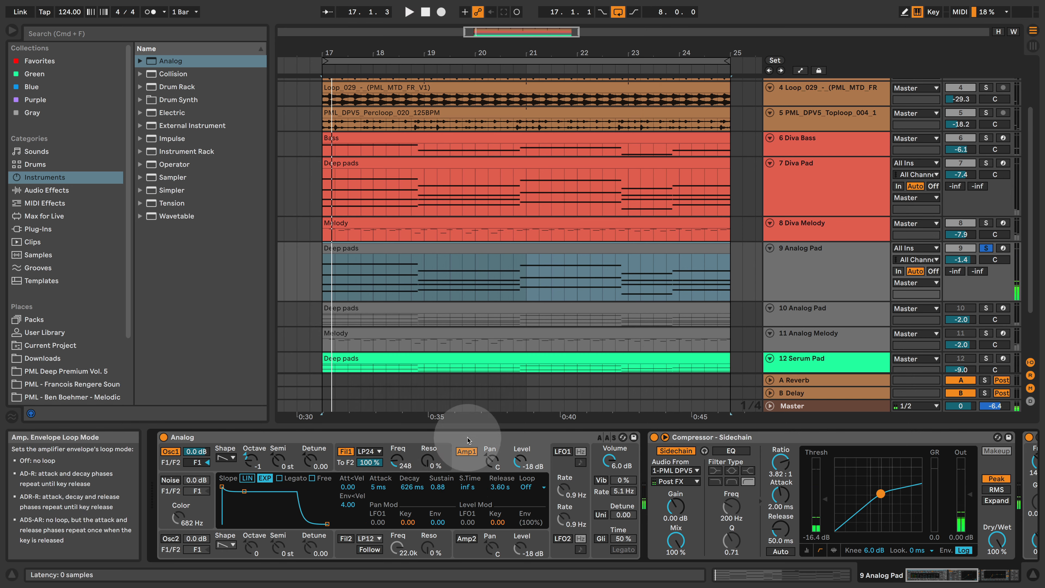
{"action": "left_click", "coordinate": [500, 487]}
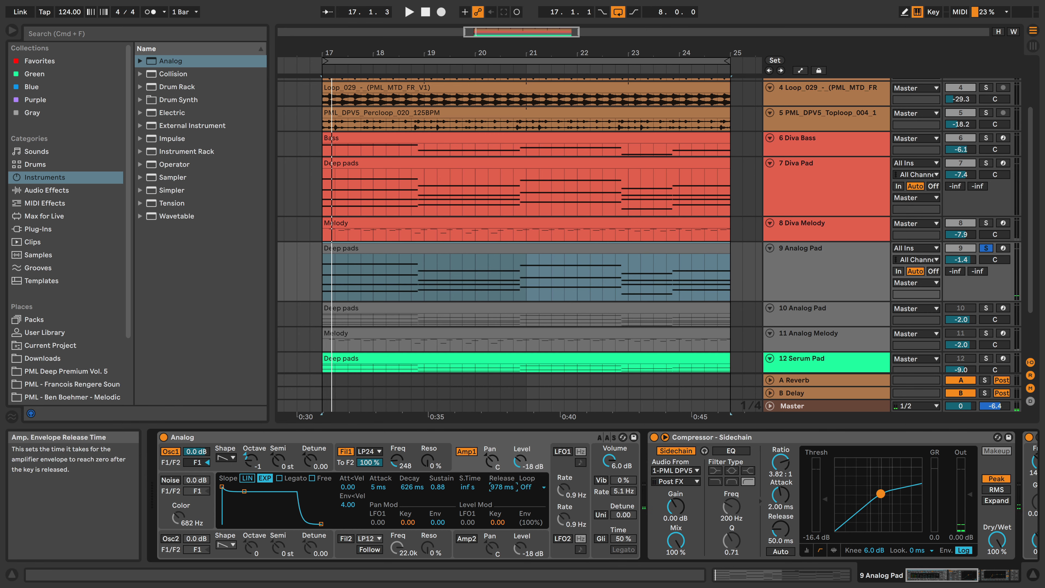
{"action": "left_click_drag", "start_coordinate": [499, 487], "coordinate": [500, 485]}
{"action": "key", "text": "space"}
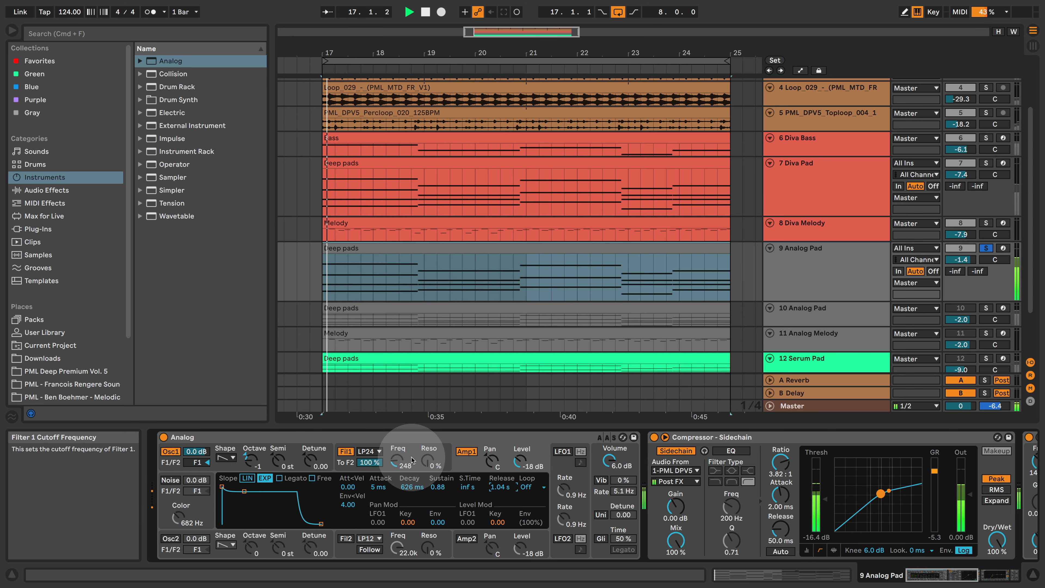
{"action": "key", "text": "space"}
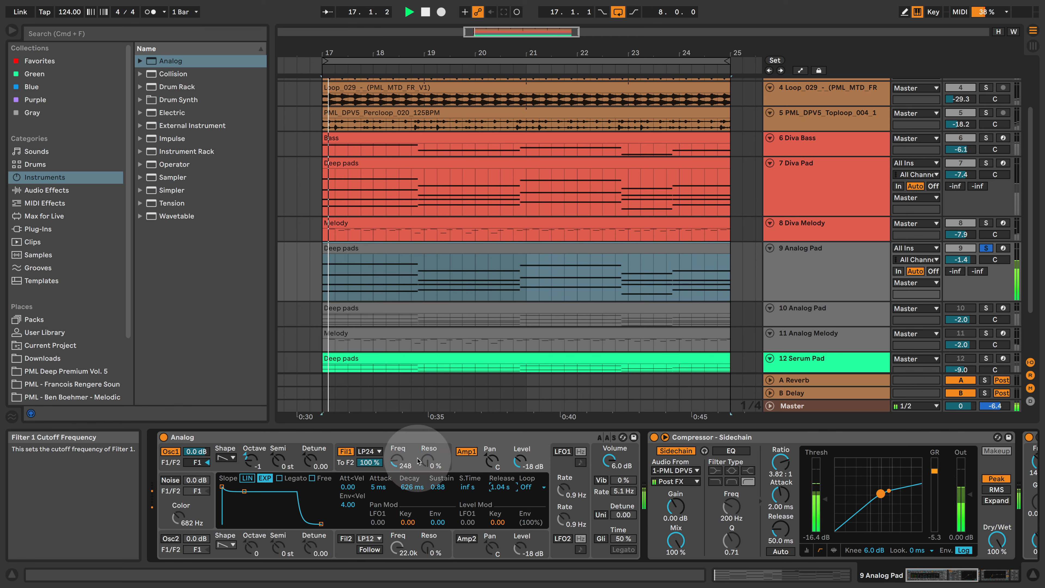
Sweep filter 1's cutoff to about 290 Hz and shorten the amp 1 envelope's release further.
{"action": "left_click_drag", "start_coordinate": [396, 460], "coordinate": [397, 454]}
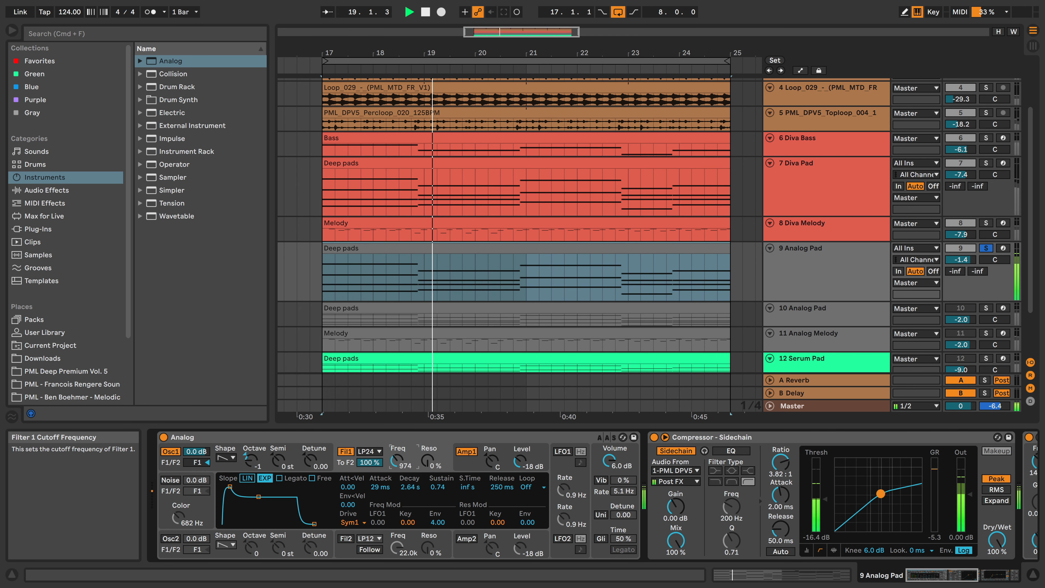
{"action": "left_click_drag", "start_coordinate": [397, 460], "coordinate": [396, 466]}
{"action": "key", "text": "space"}
{"action": "left_click", "coordinate": [467, 465]}
{"action": "left_click_drag", "start_coordinate": [507, 488], "coordinate": [497, 489]}
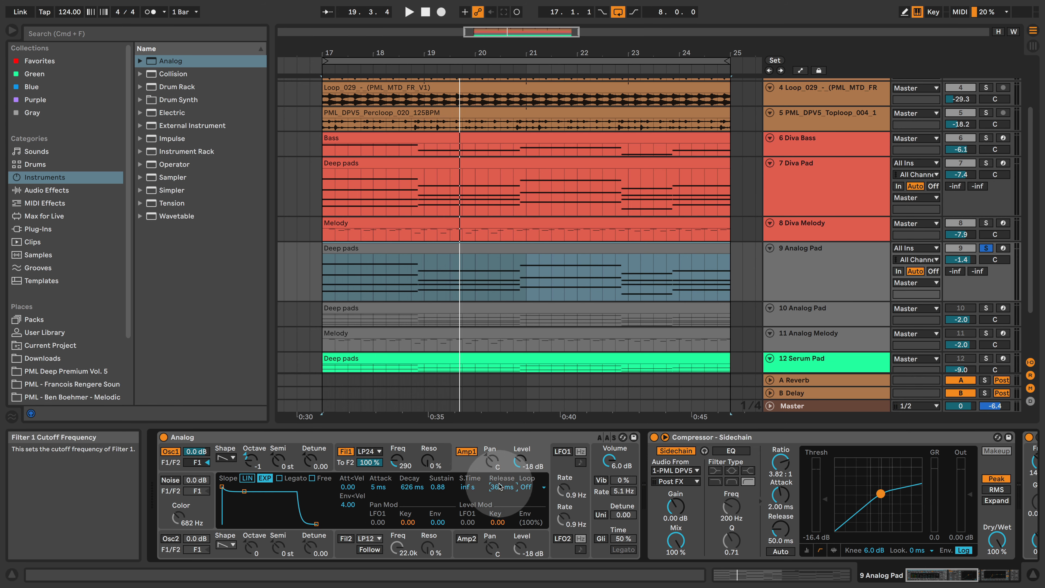
Replay the pad while sweeping filter 1's cutoff, settling at about 70 Hz.
{"action": "left_click", "coordinate": [397, 461]}
{"action": "key", "text": "space"}
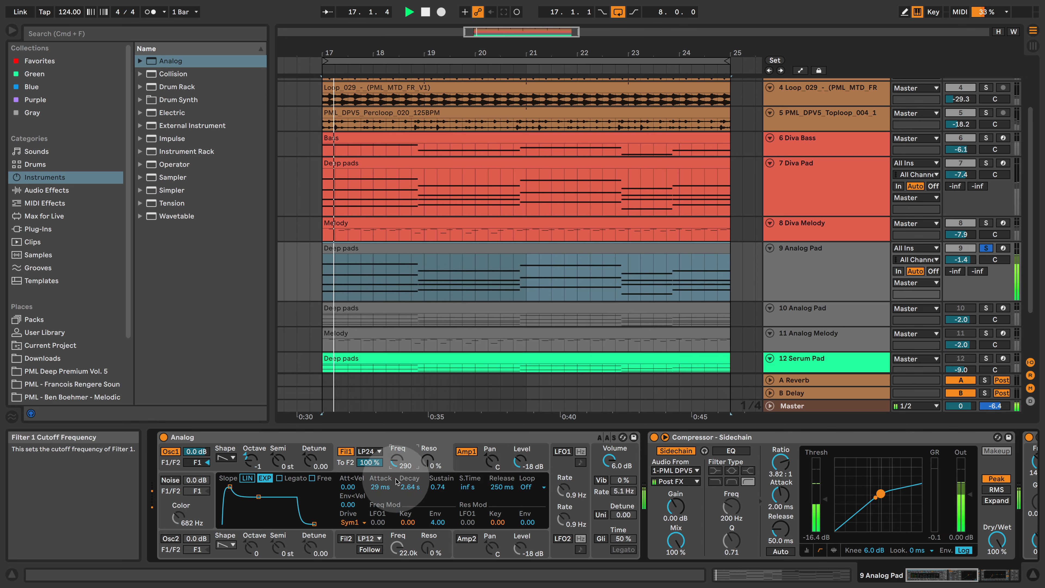
{"action": "left_click_drag", "start_coordinate": [397, 462], "coordinate": [397, 451]}
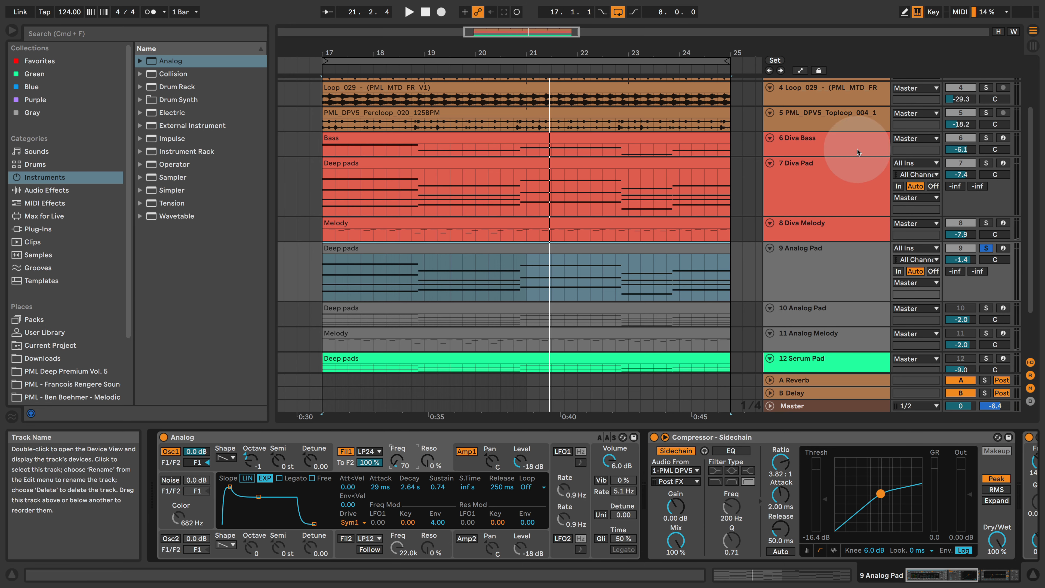
Open the Diva plug-in on the Diva Pad track and examine its glide settings.
{"action": "left_click", "coordinate": [822, 181]}
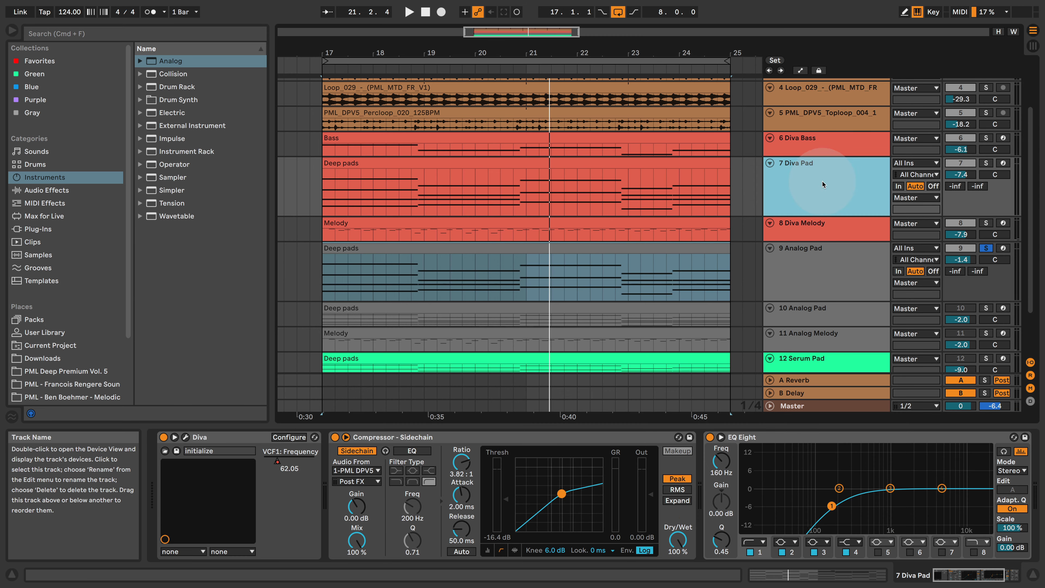
{"action": "left_click", "coordinate": [237, 467]}
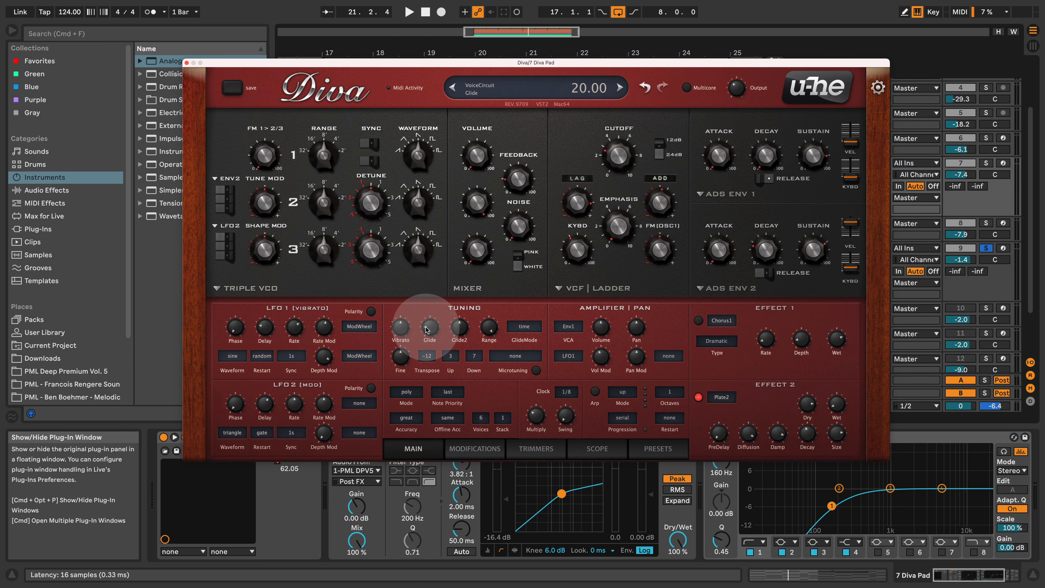
{"action": "left_click", "coordinate": [186, 63]}
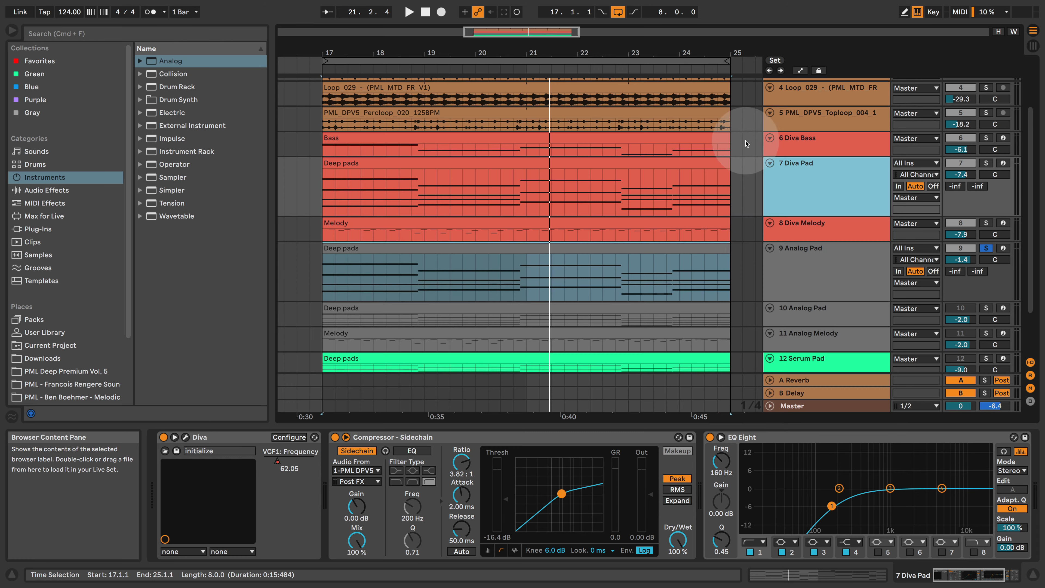
Enable glide in Analog Pad's Analog instrument and set the glide time to 51 % while replaying the chord changes.
{"action": "left_click", "coordinate": [828, 252]}
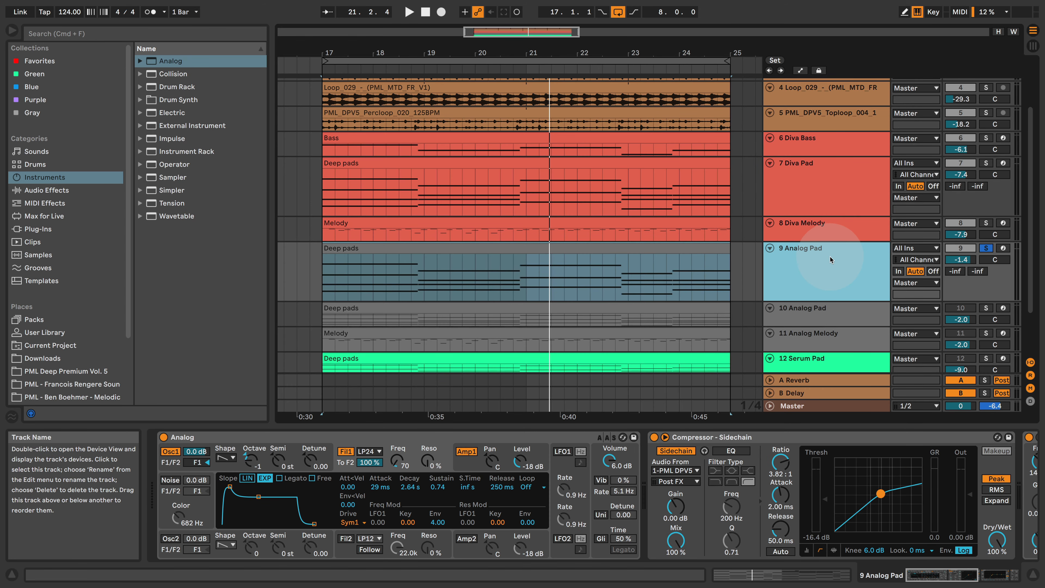
{"action": "left_click", "coordinate": [603, 539]}
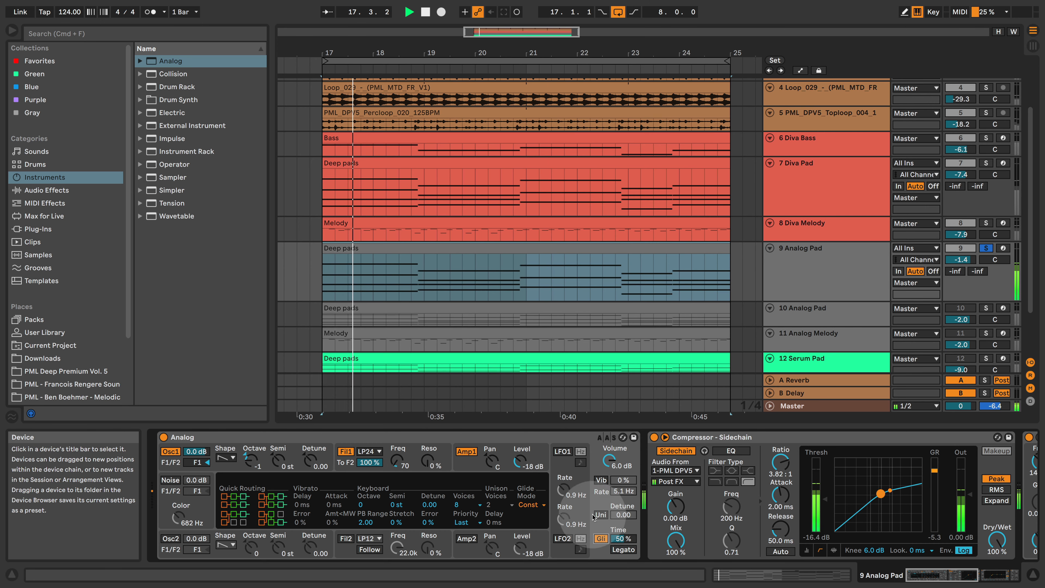
{"action": "key", "text": "space"}
{"action": "key", "text": "space"}
{"action": "left_click", "coordinate": [426, 270]}
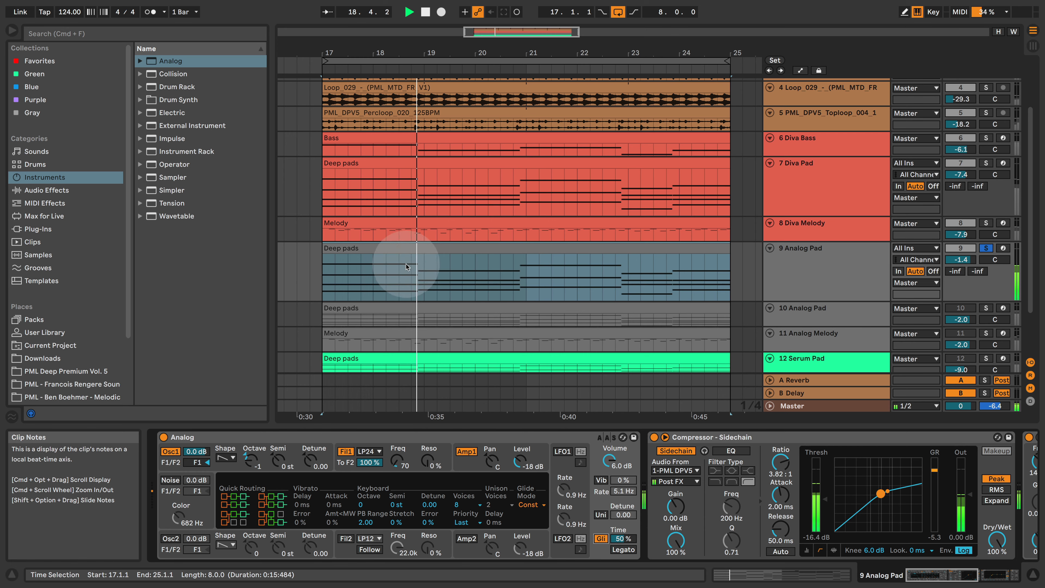
{"action": "left_click", "coordinate": [621, 538]}
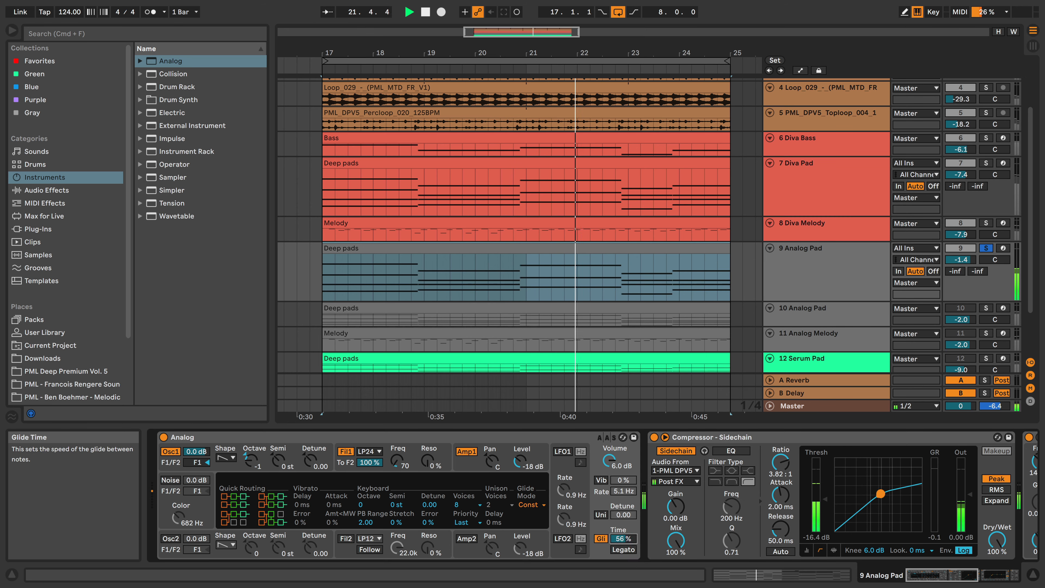
{"action": "left_click_drag", "start_coordinate": [623, 539], "coordinate": [623, 542]}
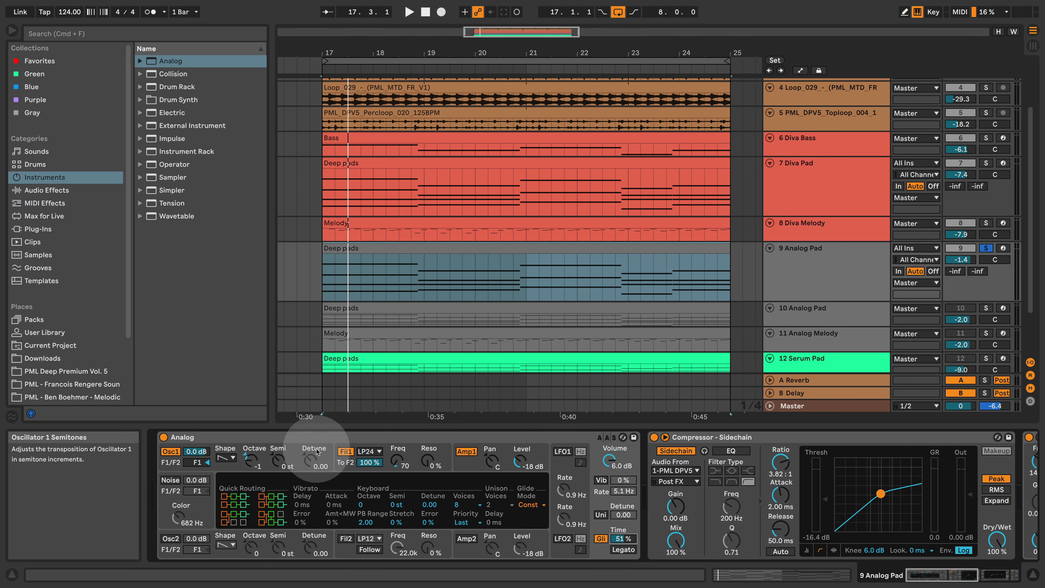
Reopen the Diva plug-in on Diva Pad to review its effect section, and close it again.
{"action": "left_click", "coordinate": [844, 187]}
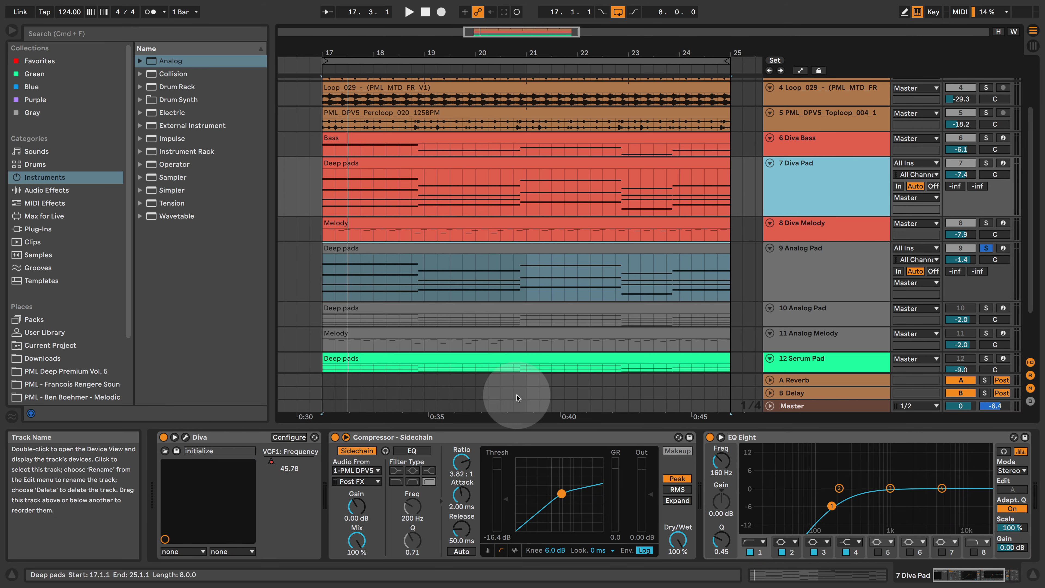
{"action": "left_click", "coordinate": [185, 438]}
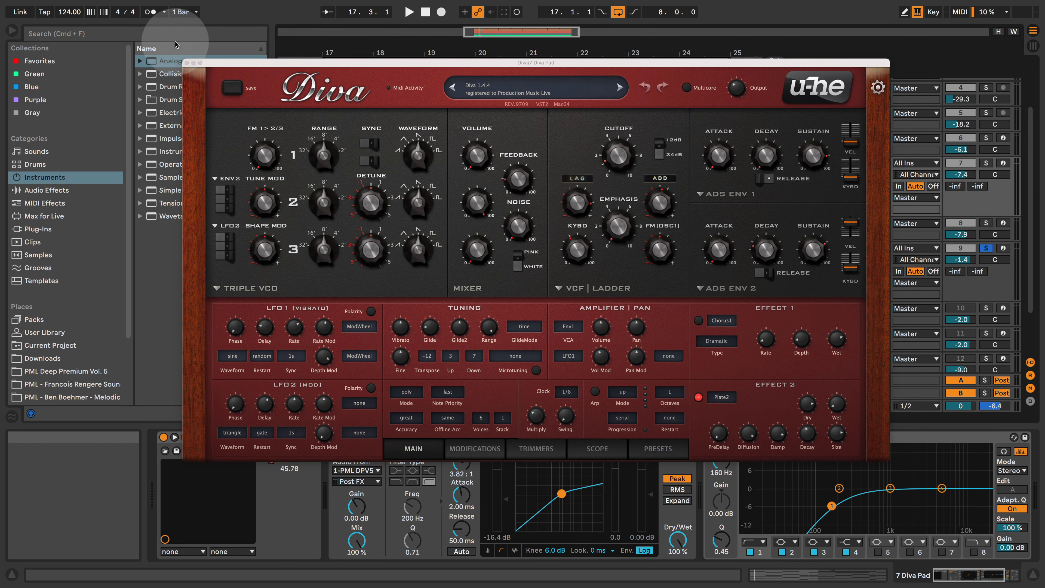
{"action": "left_click", "coordinate": [186, 63]}
Find Reverb among the audio effects and insert it on Analog Pad between Analog and the sidechain compressor.
{"action": "left_click", "coordinate": [832, 277]}
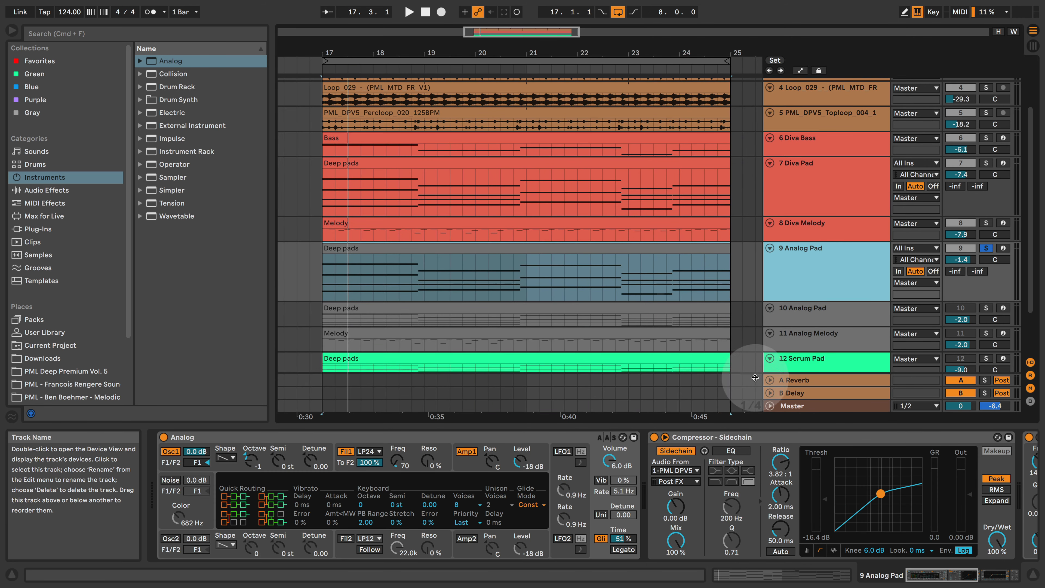
{"action": "left_click", "coordinate": [46, 190]}
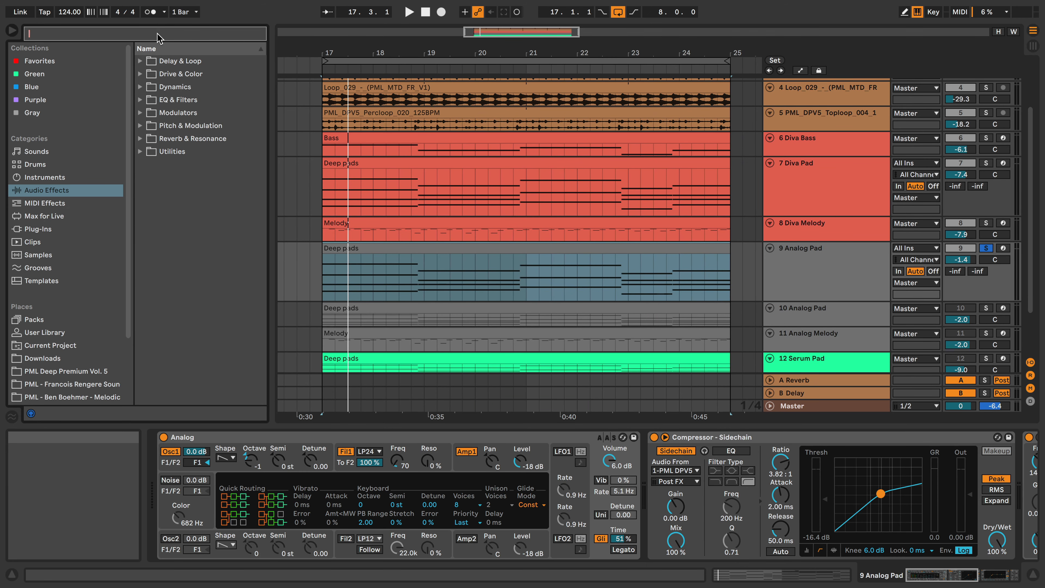
{"action": "left_click", "coordinate": [141, 74]}
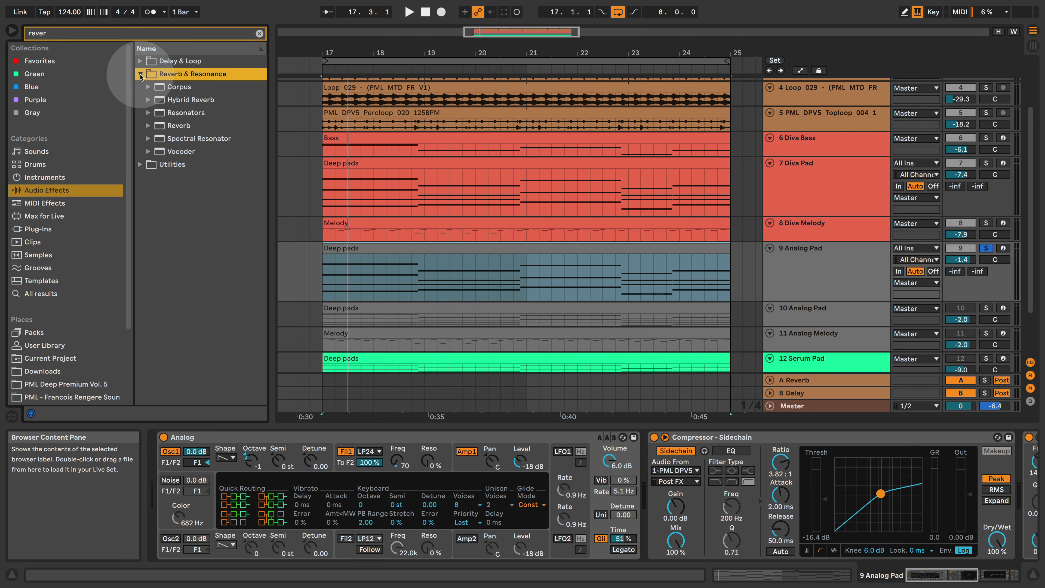
{"action": "left_click_drag", "start_coordinate": [179, 126], "coordinate": [677, 477]}
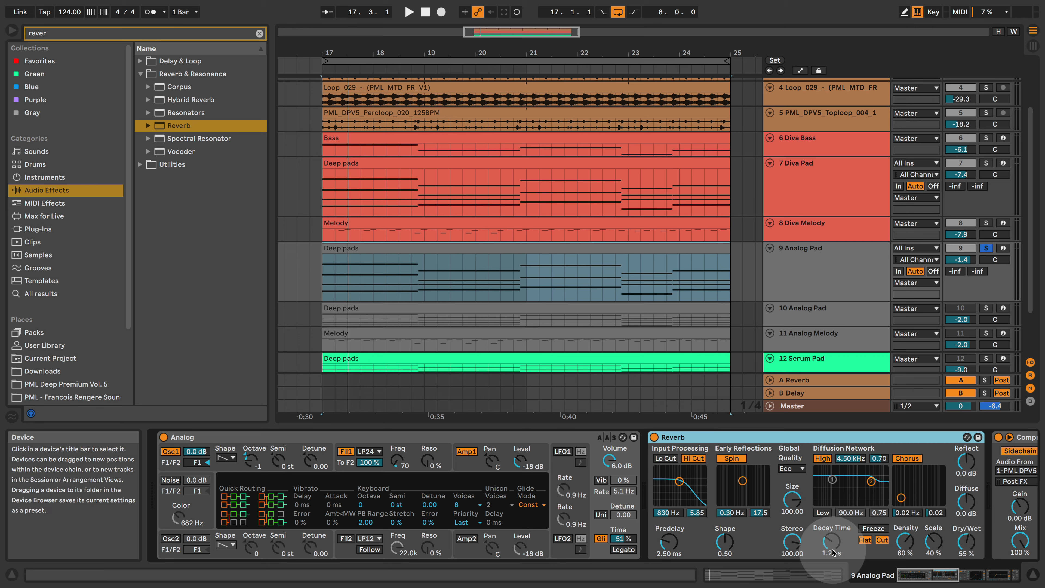
Set Analog Pad's Reverb to 2.20 s decay, 18 % dry/wet, -30 dB reflect and 0.9 dB diffuse while replaying the loop.
{"action": "mouse_move", "coordinate": [832, 541]}
{"action": "left_mouse_down"}
{"action": "mouse_move", "coordinate": [831, 531]}
{"action": "mouse_move", "coordinate": [832, 540]}
{"action": "left_mouse_up"}
{"action": "key", "text": "space"}
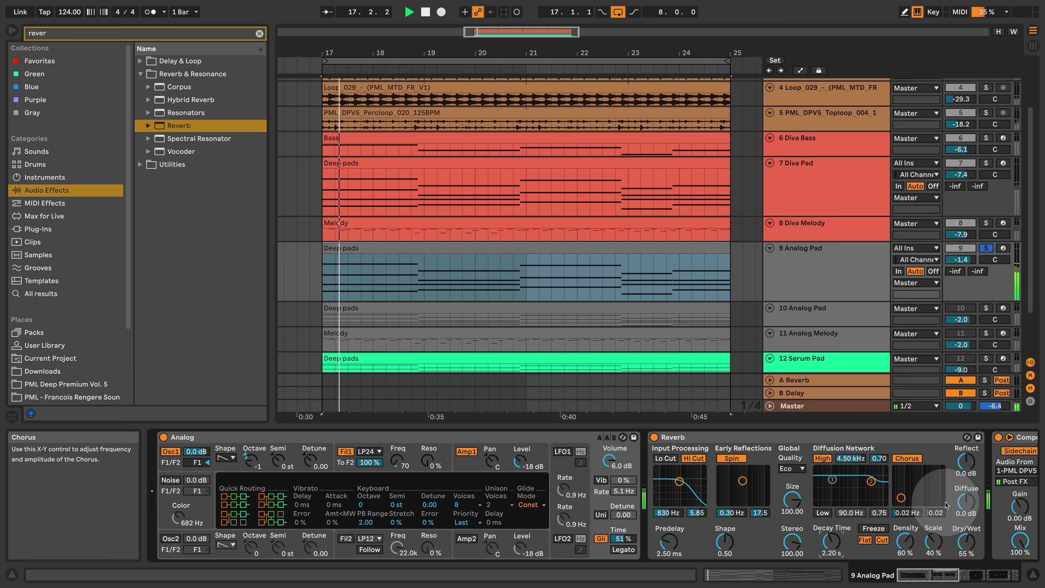
{"action": "key", "text": "space"}
{"action": "left_click_drag", "start_coordinate": [962, 539], "coordinate": [963, 556]}
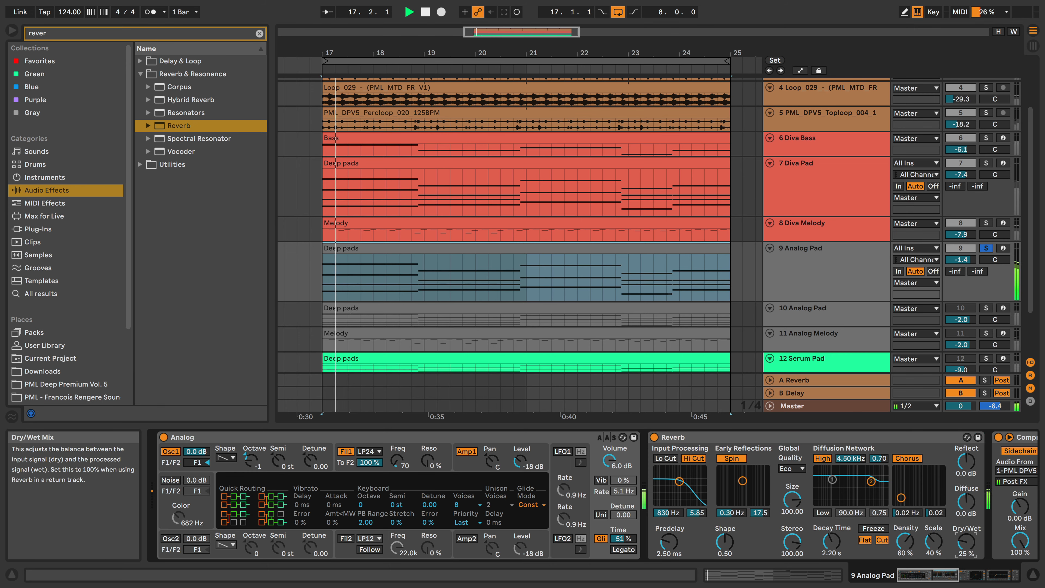
{"action": "key", "text": "space"}
{"action": "left_click_drag", "start_coordinate": [963, 460], "coordinate": [971, 501]}
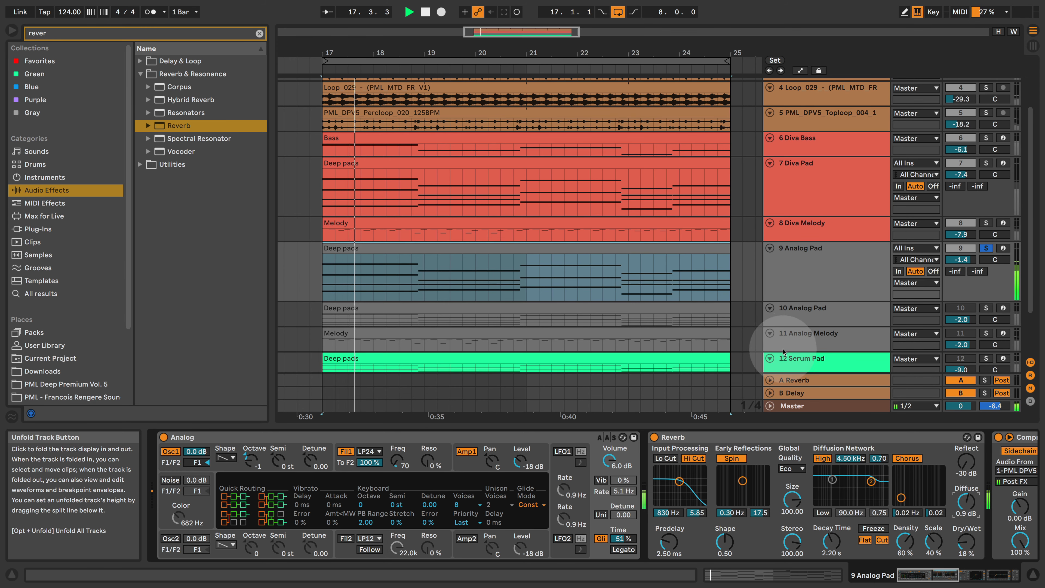
{"action": "key", "text": "space"}
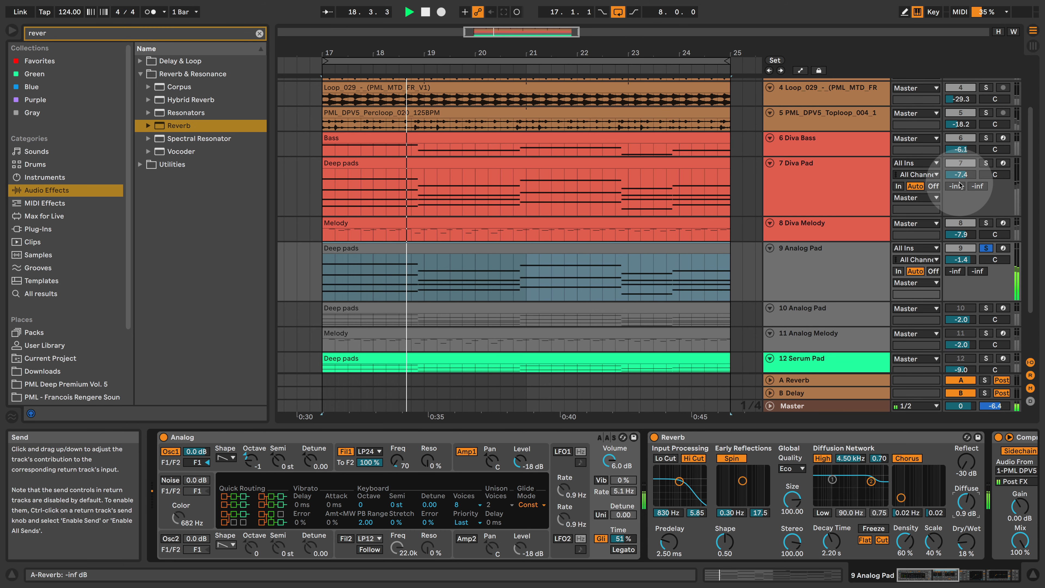
Sweep Analog's filter 1 cutoff up to 519 Hz during playback and set the glide time to 46 %.
{"action": "left_click_drag", "start_coordinate": [397, 461], "coordinate": [397, 463]}
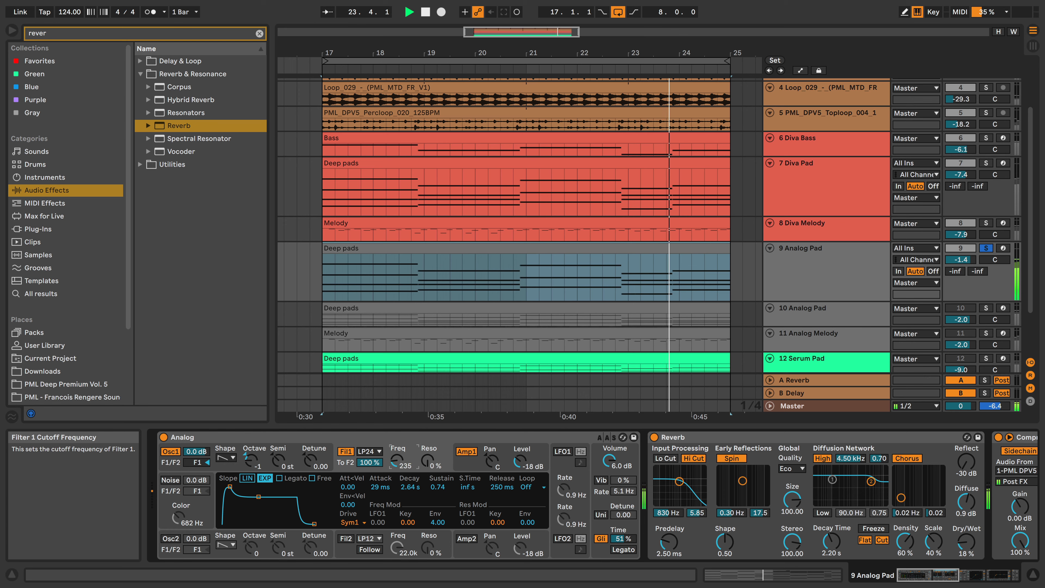
{"action": "left_click_drag", "start_coordinate": [398, 461], "coordinate": [398, 455]}
{"action": "key", "text": "space"}
{"action": "left_click_drag", "start_coordinate": [623, 540], "coordinate": [627, 544]}
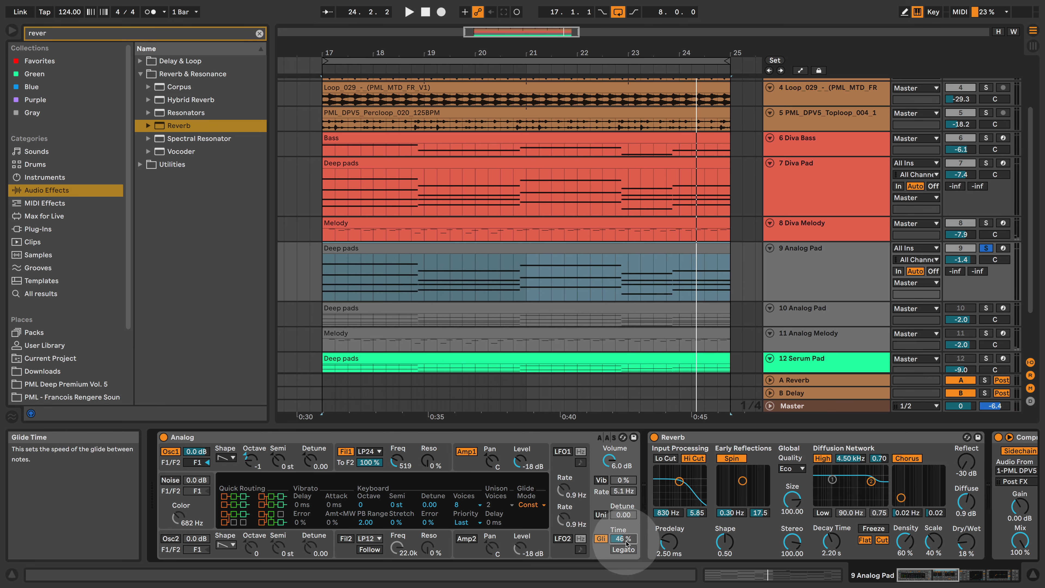
Solo and play the Diva Pad track for comparison, and set Diva's VCF1 frequency to 46.44.
{"action": "left_click", "coordinate": [987, 164]}
{"action": "key", "text": "space"}
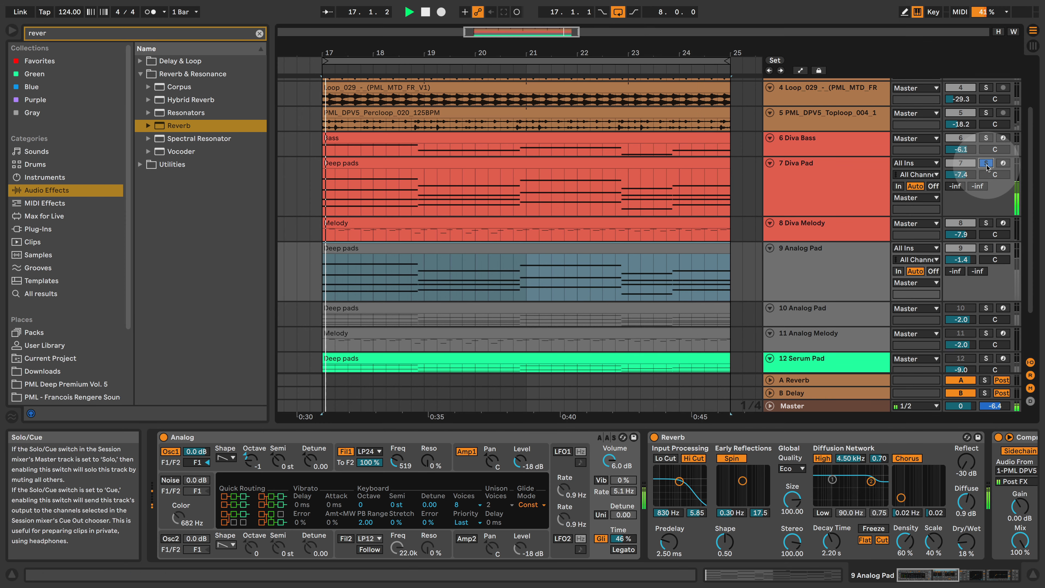
{"action": "left_click", "coordinate": [859, 175]}
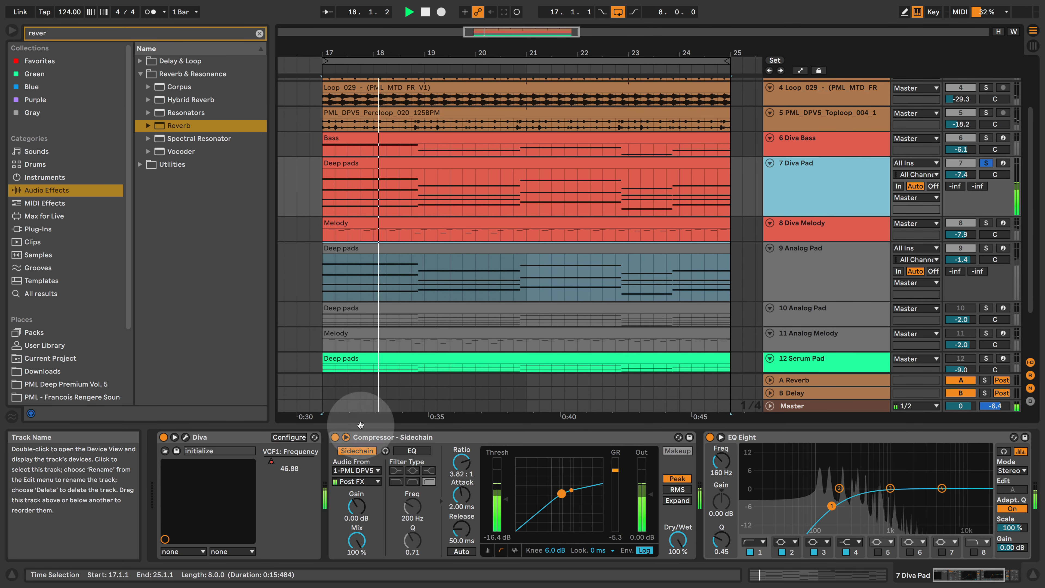
{"action": "mouse_move", "coordinate": [271, 462]}
{"action": "left_mouse_down"}
{"action": "mouse_move", "coordinate": [291, 461]}
{"action": "mouse_move", "coordinate": [271, 461]}
{"action": "left_mouse_up"}
Solo and replay Analog Pad, and set Analog's filter 1 cutoff to 190 Hz.
{"action": "left_click", "coordinate": [986, 248]}
{"action": "key", "text": "space"}
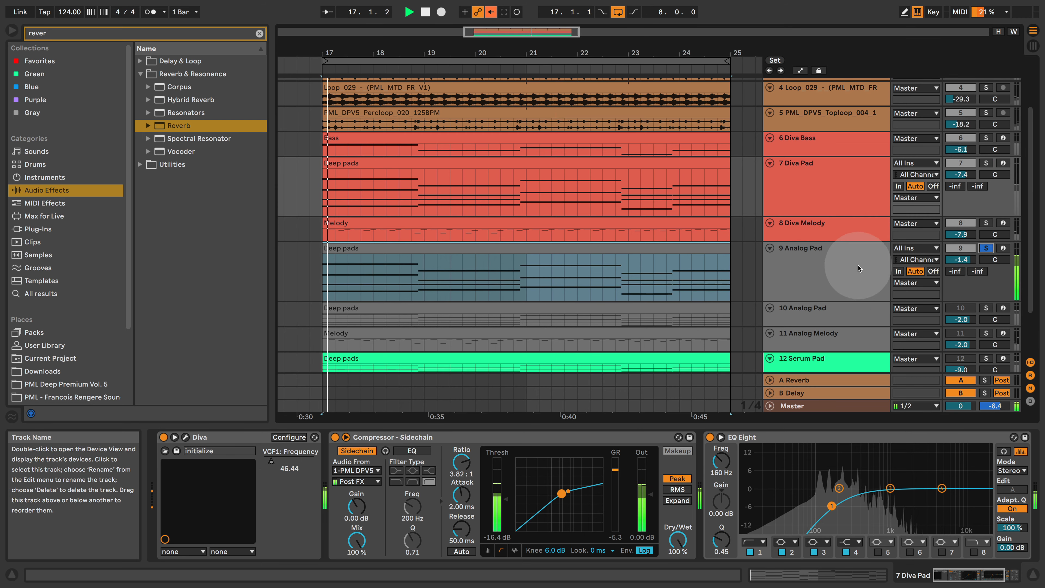
{"action": "left_click", "coordinate": [852, 267]}
{"action": "left_click_drag", "start_coordinate": [397, 461], "coordinate": [397, 451]}
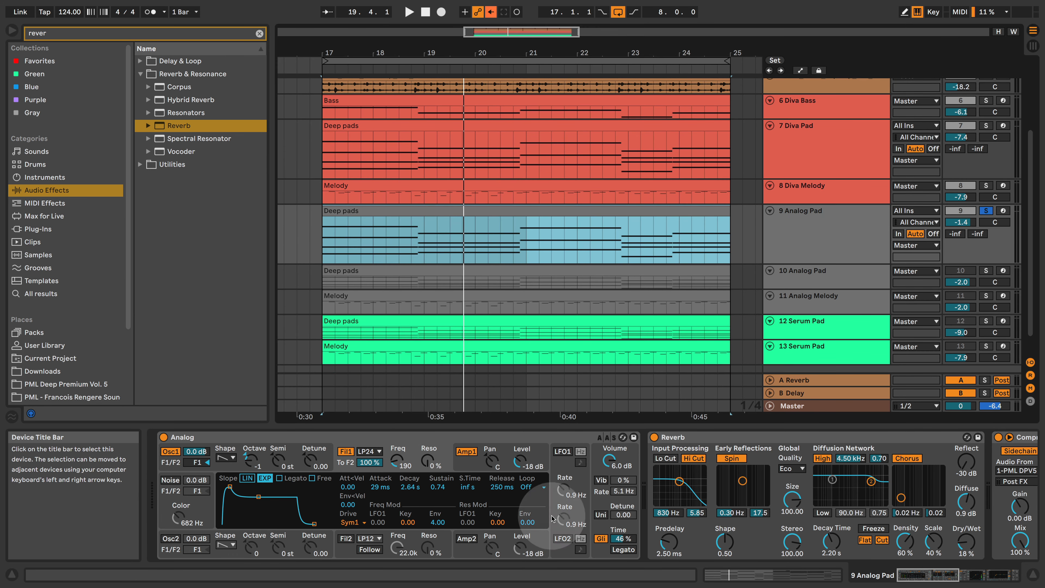
Solo the existing Serum Pad track to check its device chain, and duplicate the finished Analog Pad track.
{"action": "left_click", "coordinate": [986, 321]}
{"action": "left_click", "coordinate": [860, 329]}
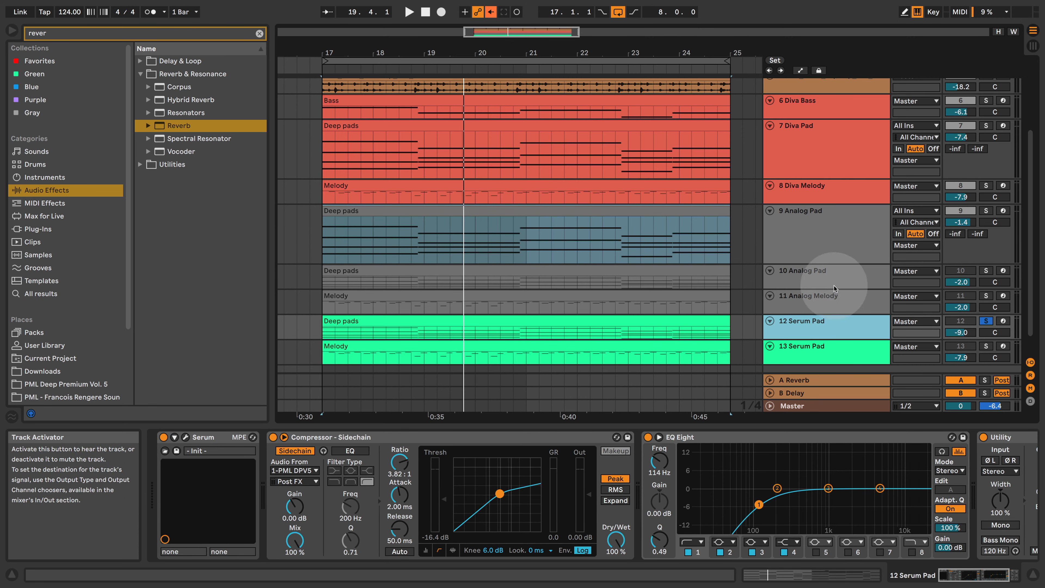
{"action": "left_click", "coordinate": [824, 219]}
{"action": "left_click", "coordinate": [850, 247]}
{"action": "key", "text": "ctrl+d"}
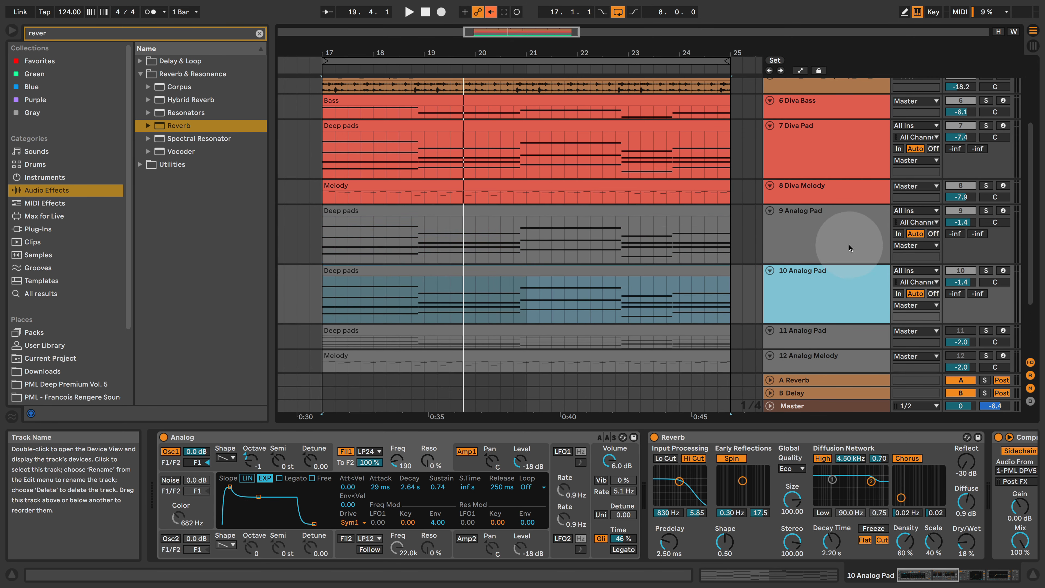
Colour the duplicated Analog Pad track green, assign the track color to its clips, and solo the track.
{"action": "right_click", "coordinate": [808, 280]}
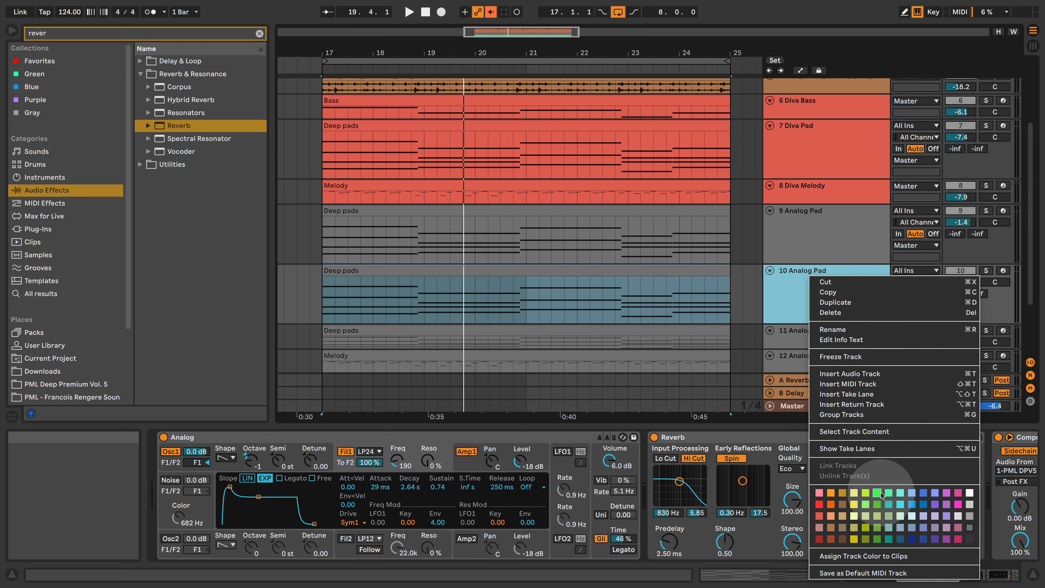
{"action": "left_click", "coordinate": [887, 494]}
{"action": "right_click", "coordinate": [811, 275]}
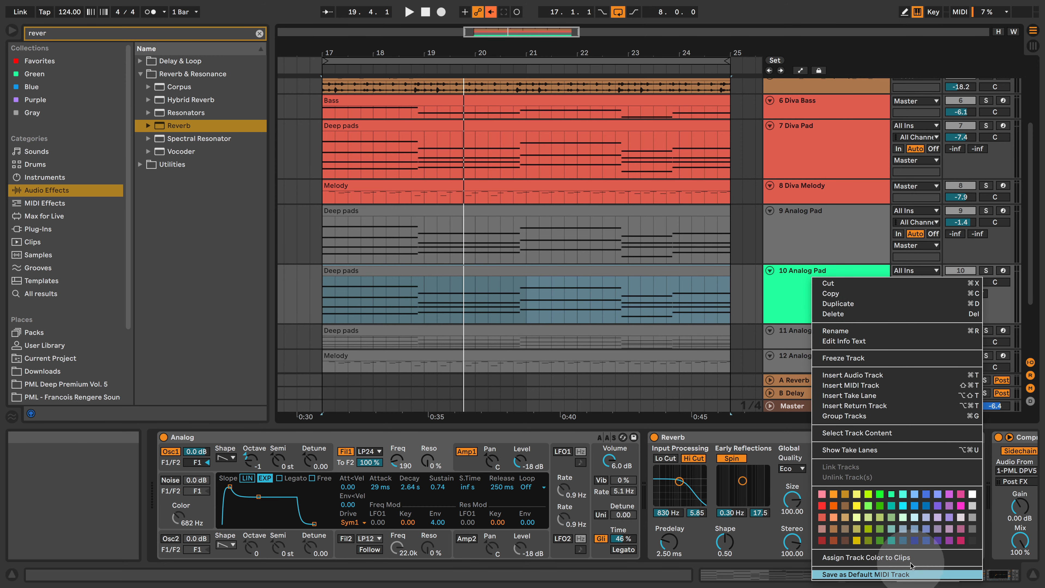
{"action": "left_click", "coordinate": [879, 558]}
{"action": "left_click", "coordinate": [986, 270]}
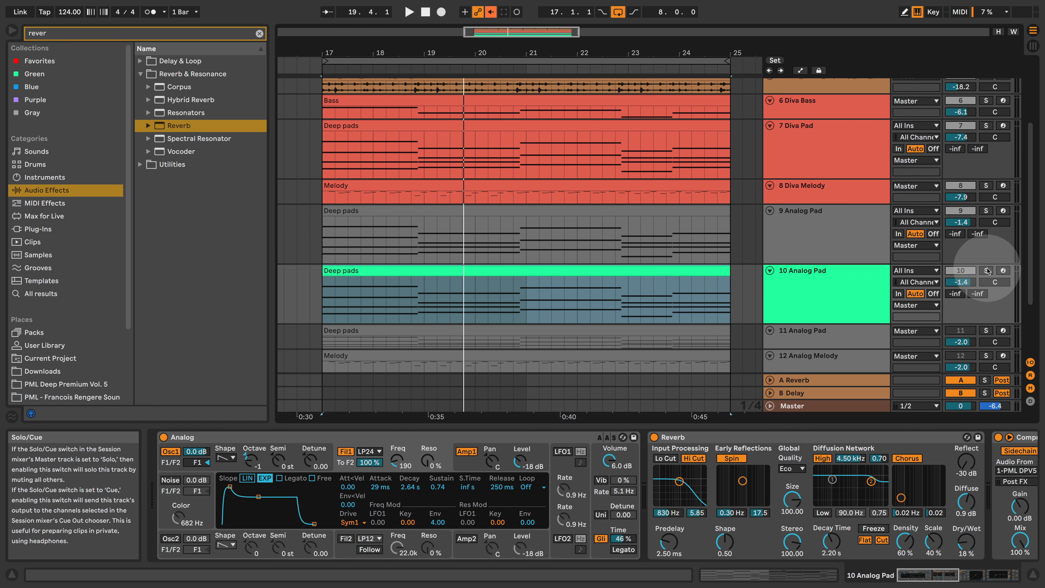
{"action": "left_click", "coordinate": [840, 294]}
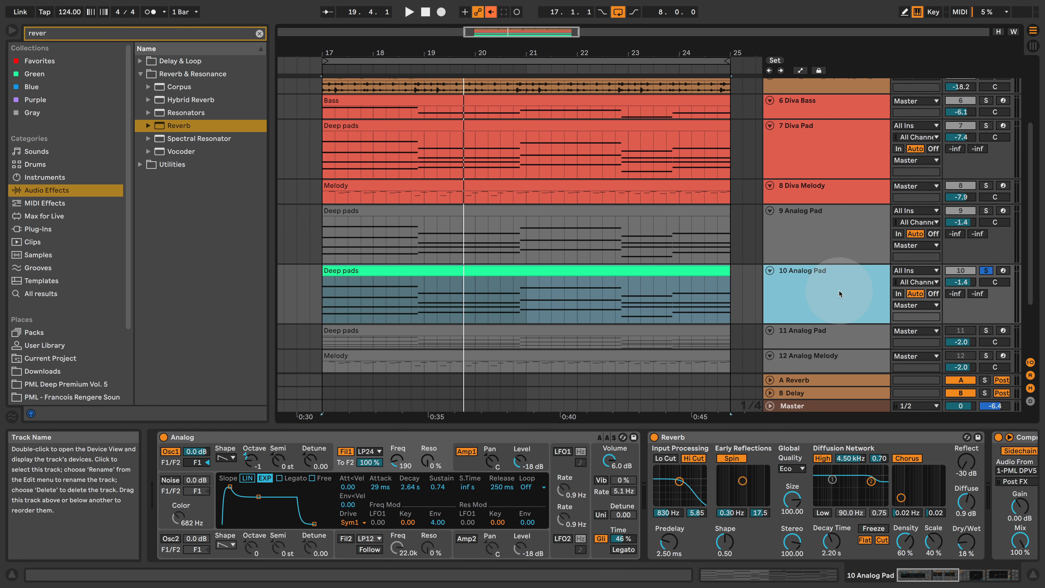
Find Serum among the plug-ins, replace Analog with it on the duplicated track, and delete that track's Reverb device.
{"action": "left_click", "coordinate": [211, 34]}
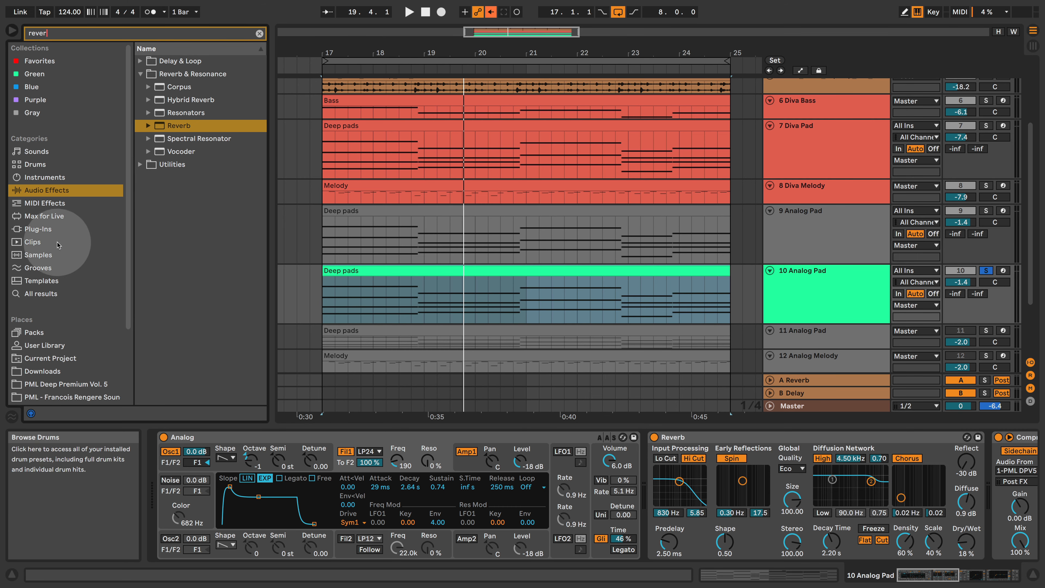
{"action": "left_click", "coordinate": [38, 229]}
{"action": "left_click_drag", "start_coordinate": [170, 61], "coordinate": [272, 467]}
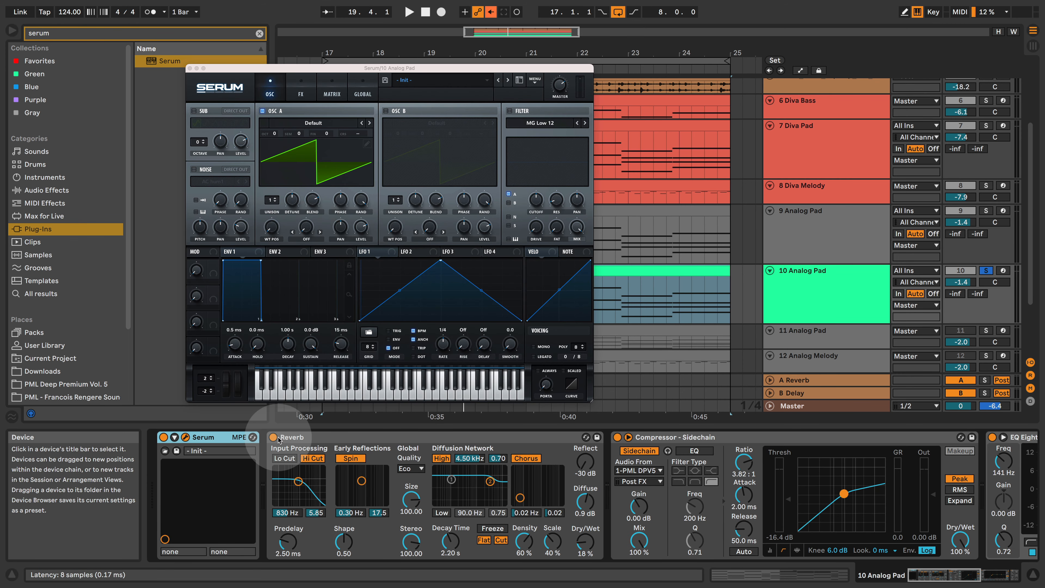
{"action": "left_click", "coordinate": [274, 437]}
{"action": "key", "text": "Delete"}
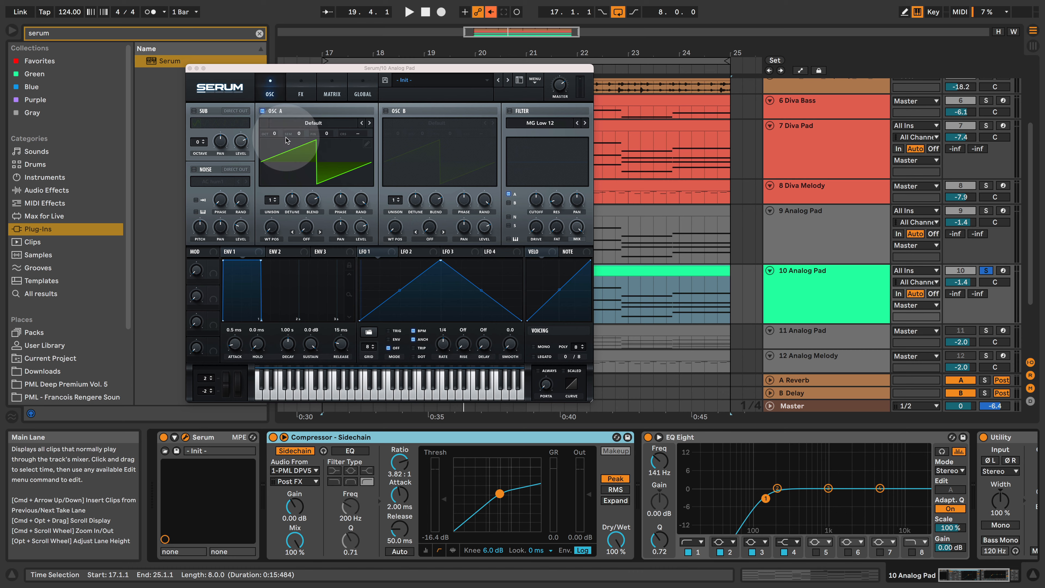
Play the initial Serum patch and set oscillator A's octave to -1.
{"action": "key", "text": "space"}
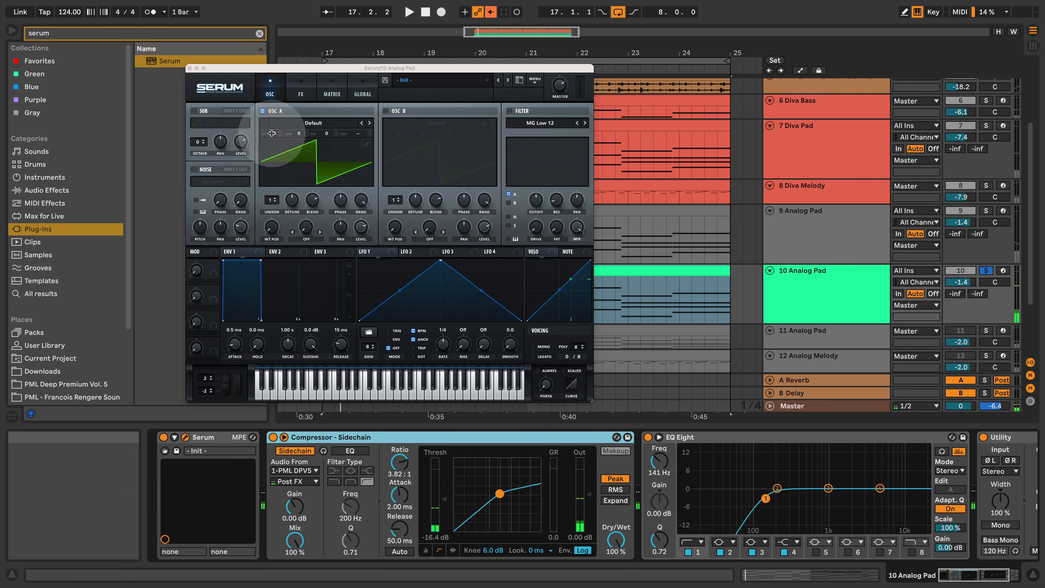
{"action": "left_click_drag", "start_coordinate": [272, 134], "coordinate": [276, 141]}
{"action": "key", "text": "space"}
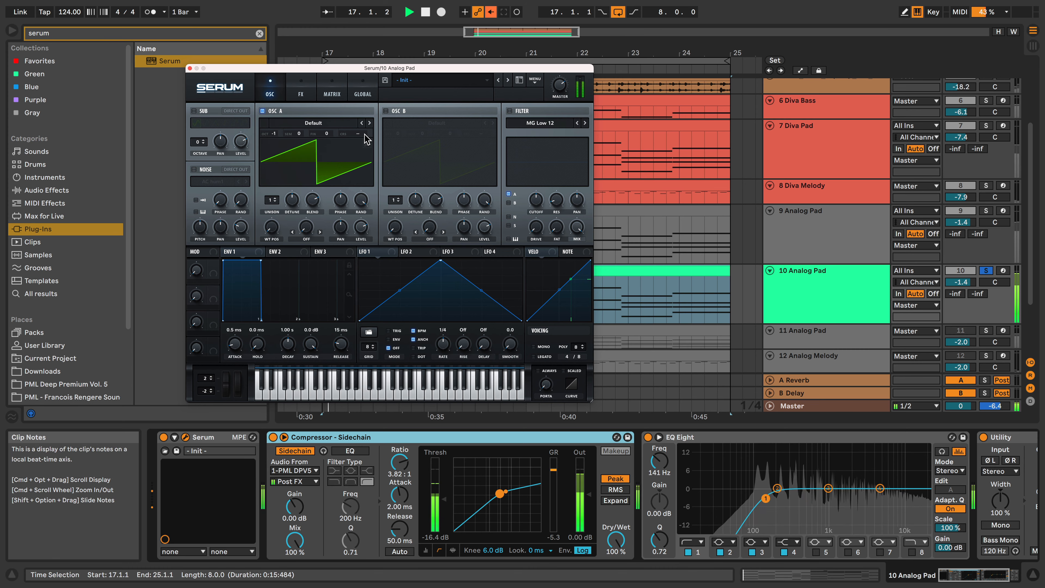
Enable Serum's filter, set its type to MG Low 24, and lower the cutoff while playing the pad.
{"action": "key", "text": "space"}
{"action": "left_click", "coordinate": [510, 111]}
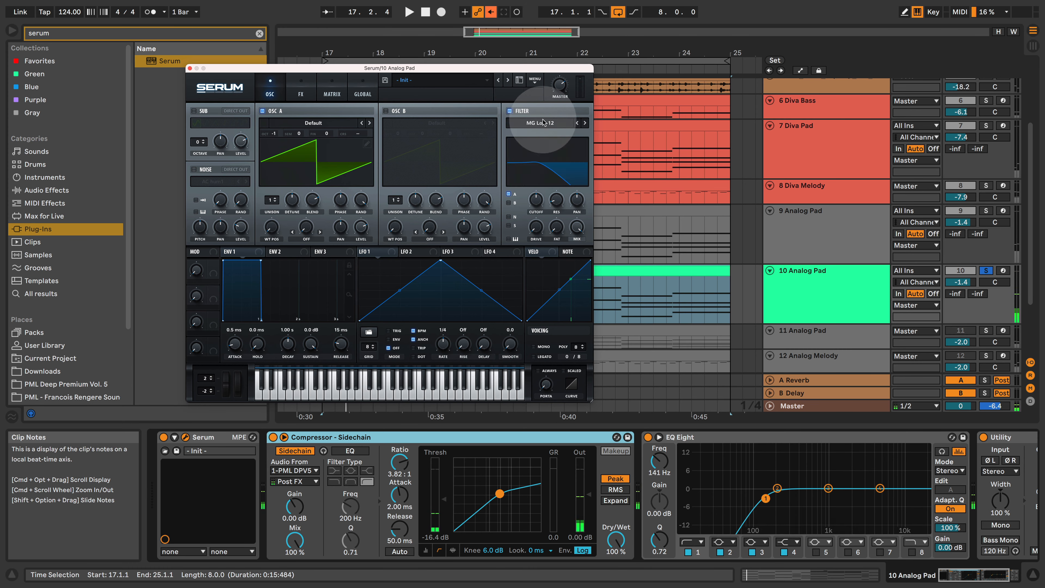
{"action": "key", "text": "space"}
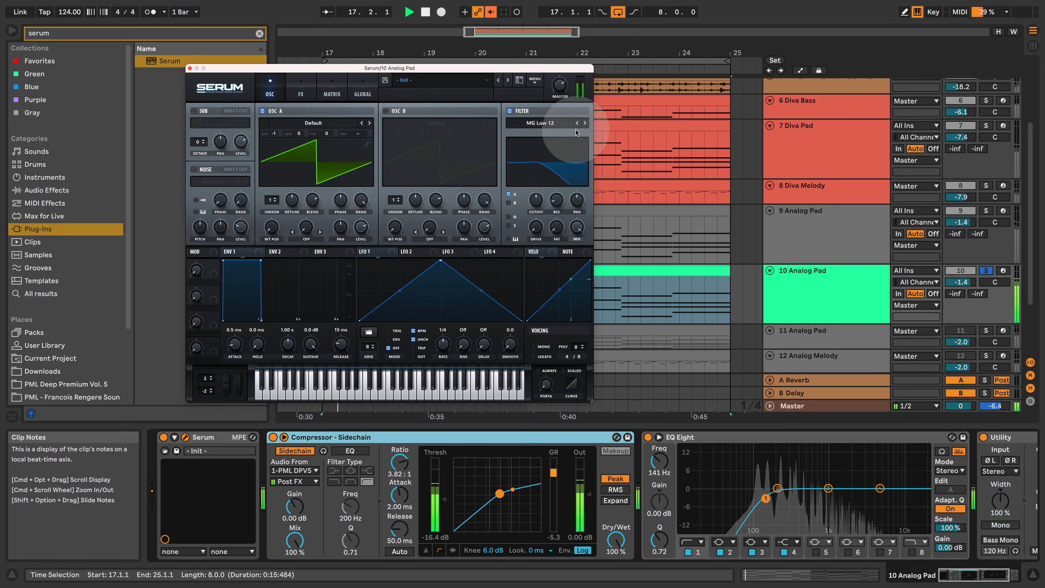
{"action": "left_click", "coordinate": [584, 123]}
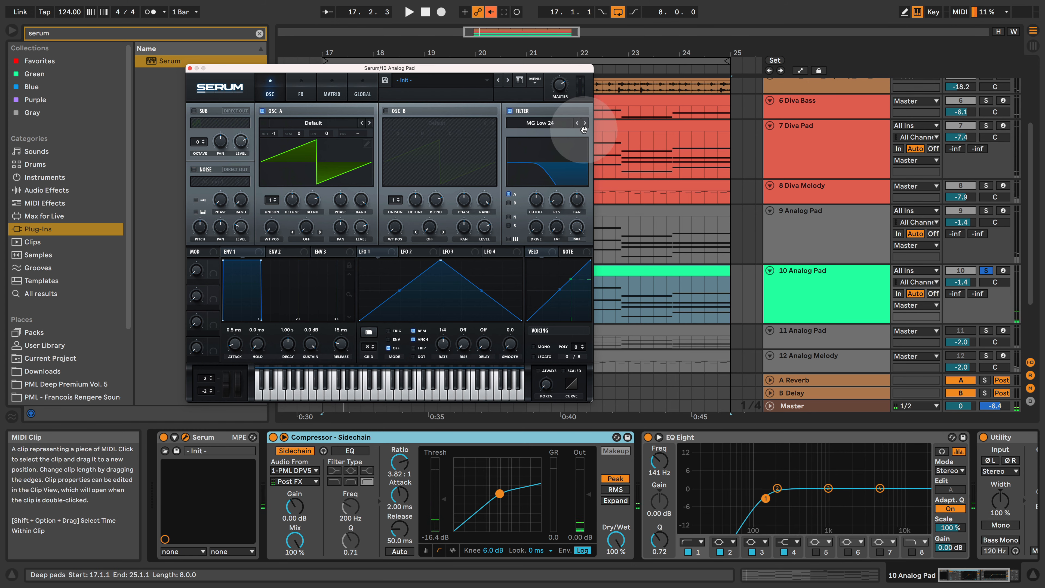
{"action": "key", "text": "space"}
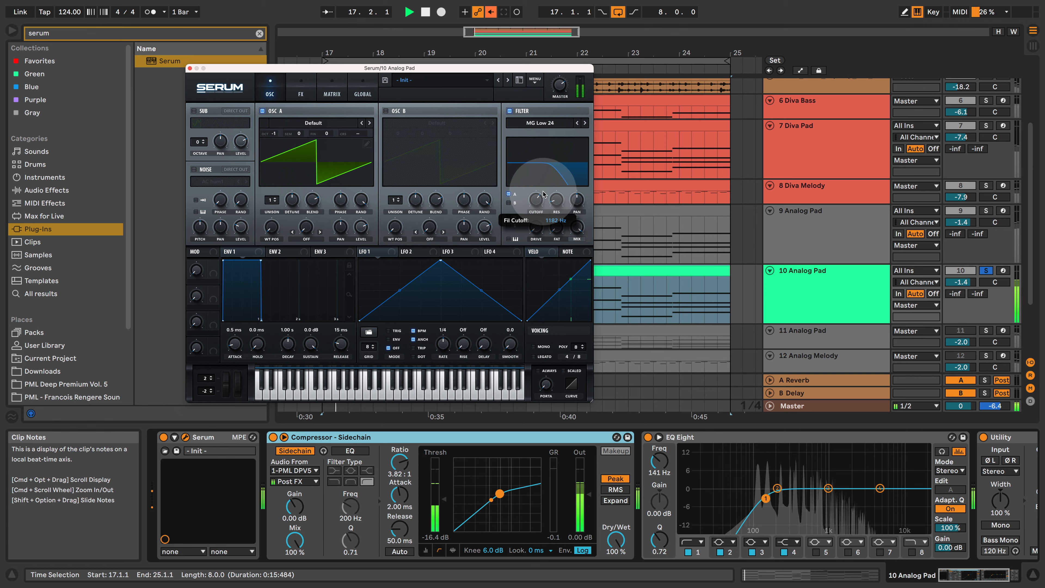
{"action": "mouse_move", "coordinate": [544, 195]}
{"action": "left_mouse_down"}
{"action": "mouse_move", "coordinate": [539, 213]}
{"action": "mouse_move", "coordinate": [547, 191]}
{"action": "mouse_move", "coordinate": [544, 205]}
{"action": "left_mouse_up"}
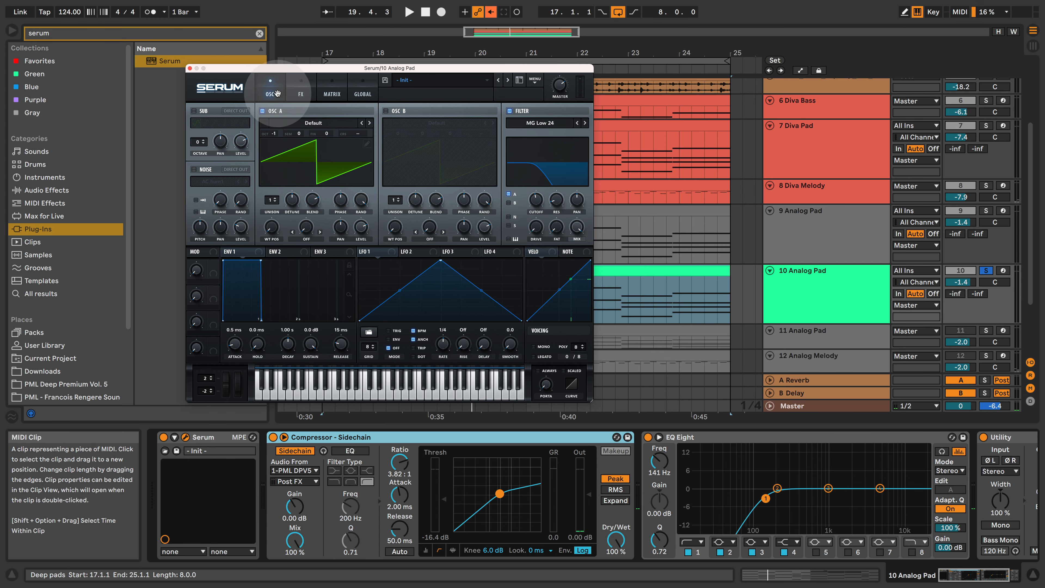
Enable Serum's built-in reverb in Plate mode and set Env 1's release to 242 ms.
{"action": "left_click", "coordinate": [294, 89]}
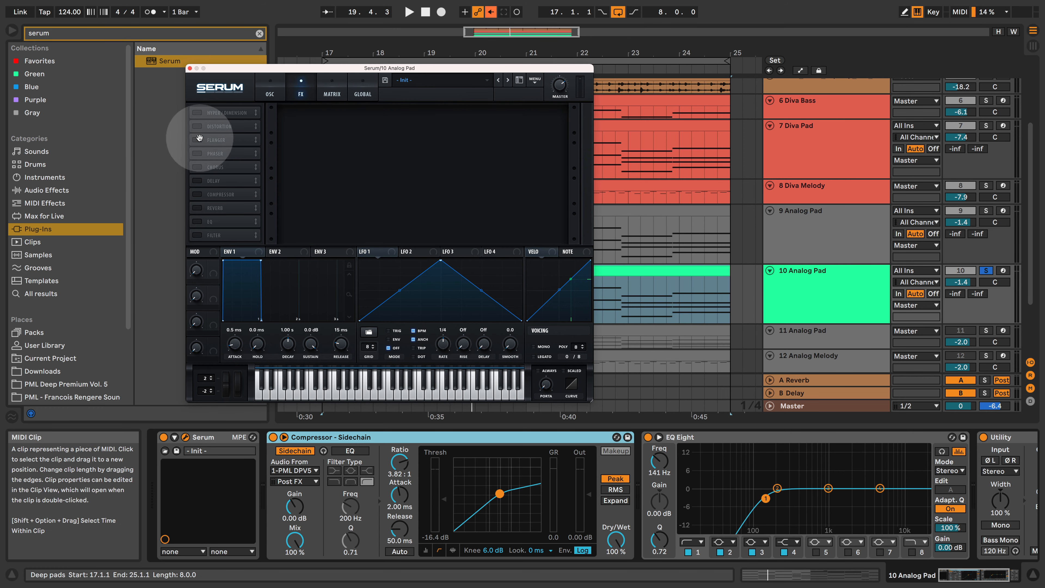
{"action": "left_click", "coordinate": [197, 208]}
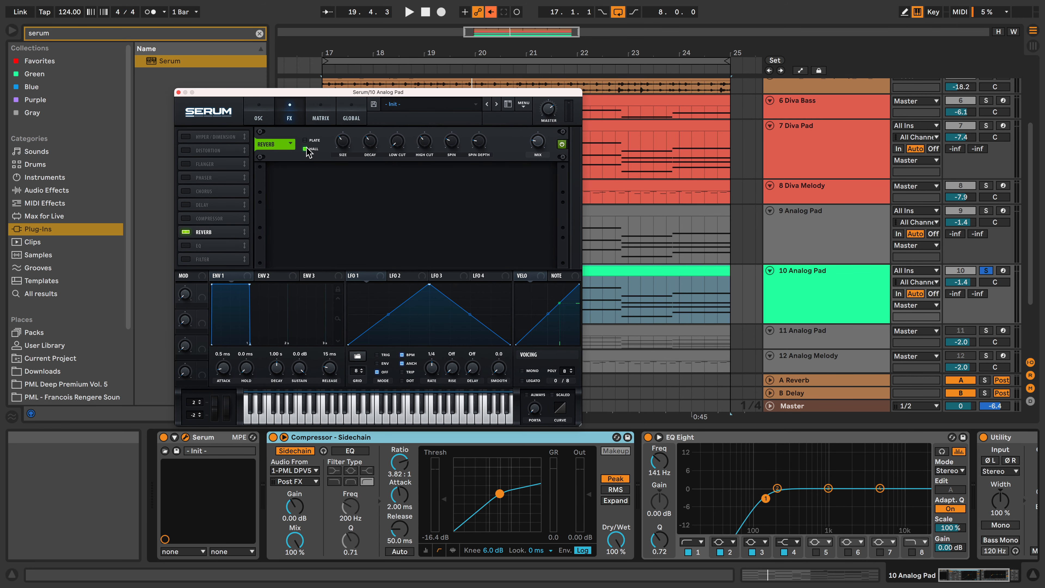
{"action": "left_click", "coordinate": [307, 142]}
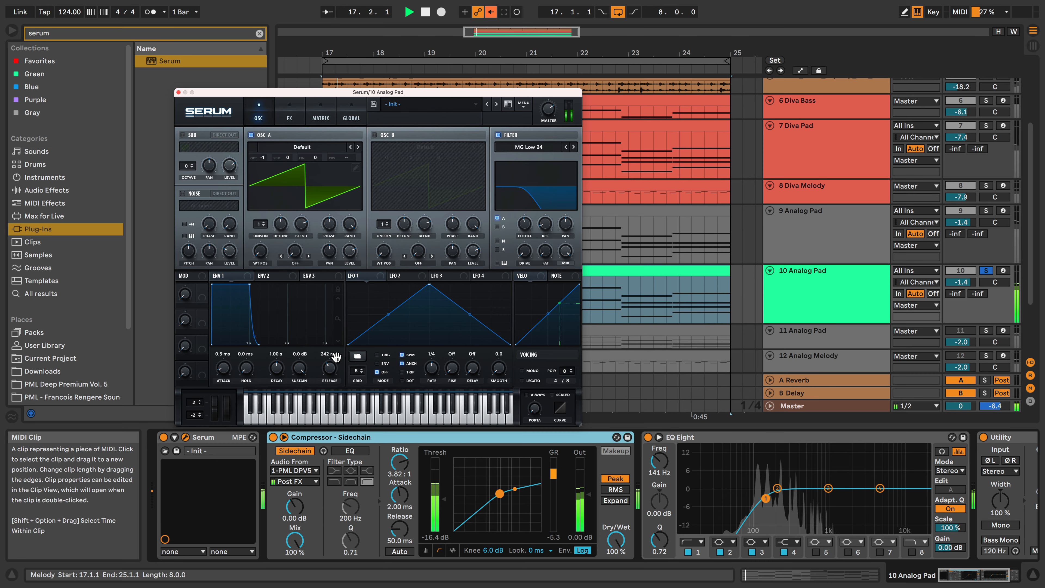
{"action": "left_click", "coordinate": [336, 353]}
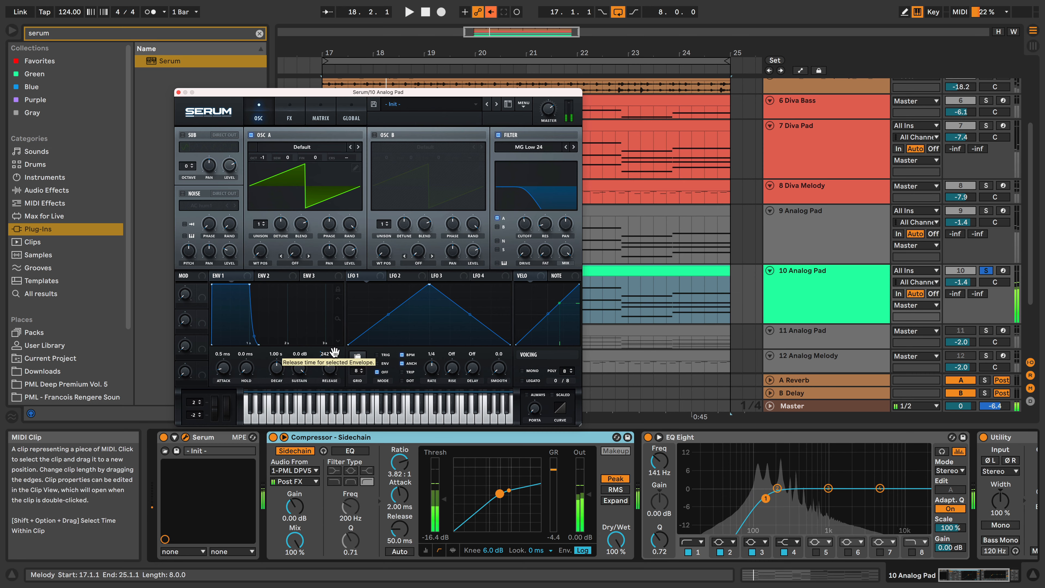
Review Serum's Plate reverb settings and return to the oscillator page.
{"action": "left_click", "coordinate": [304, 107]}
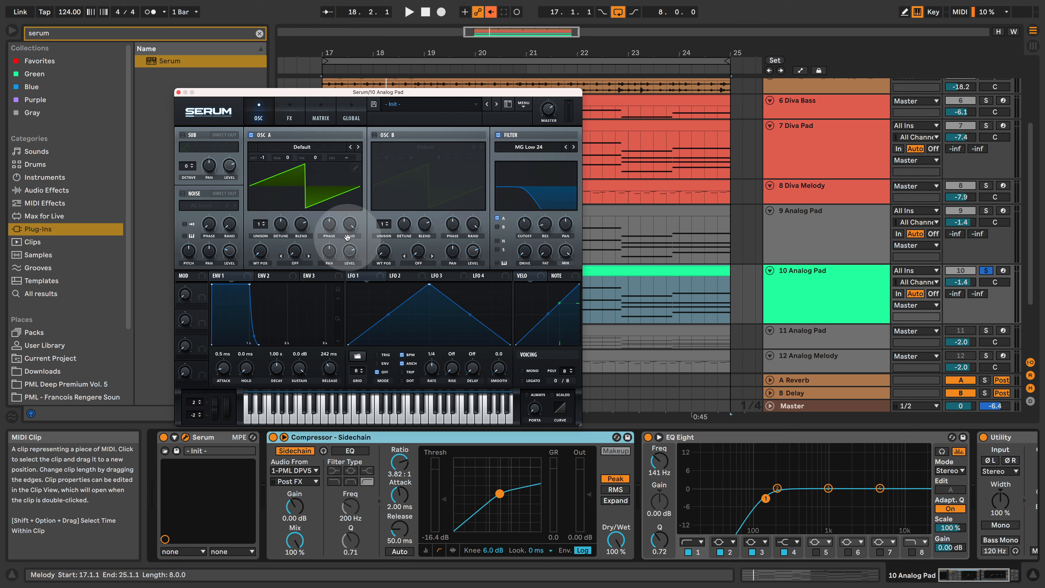
{"action": "left_click", "coordinate": [290, 110]}
{"action": "left_click", "coordinate": [266, 109]}
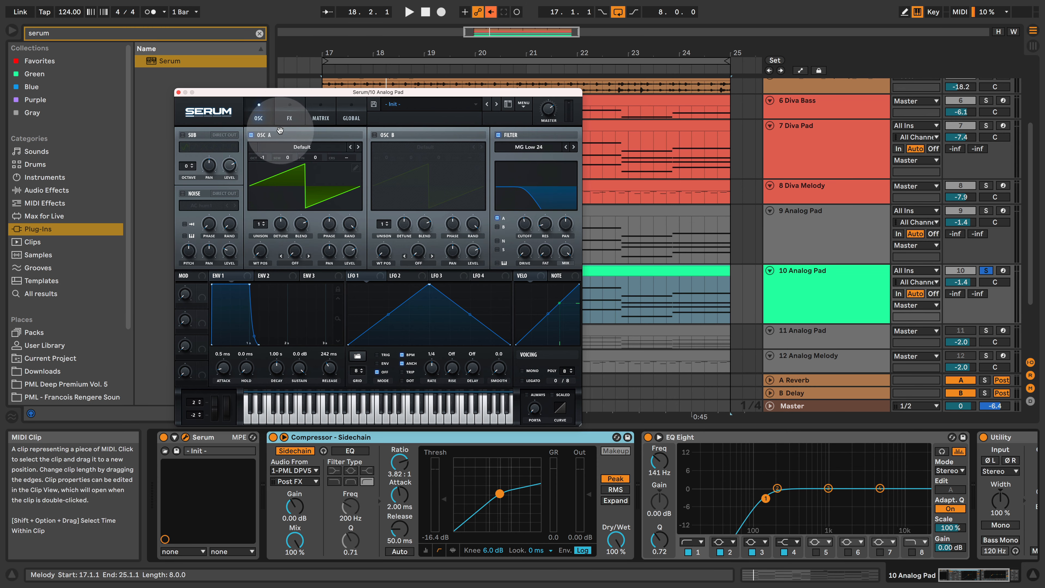
{"action": "left_click", "coordinate": [289, 116]}
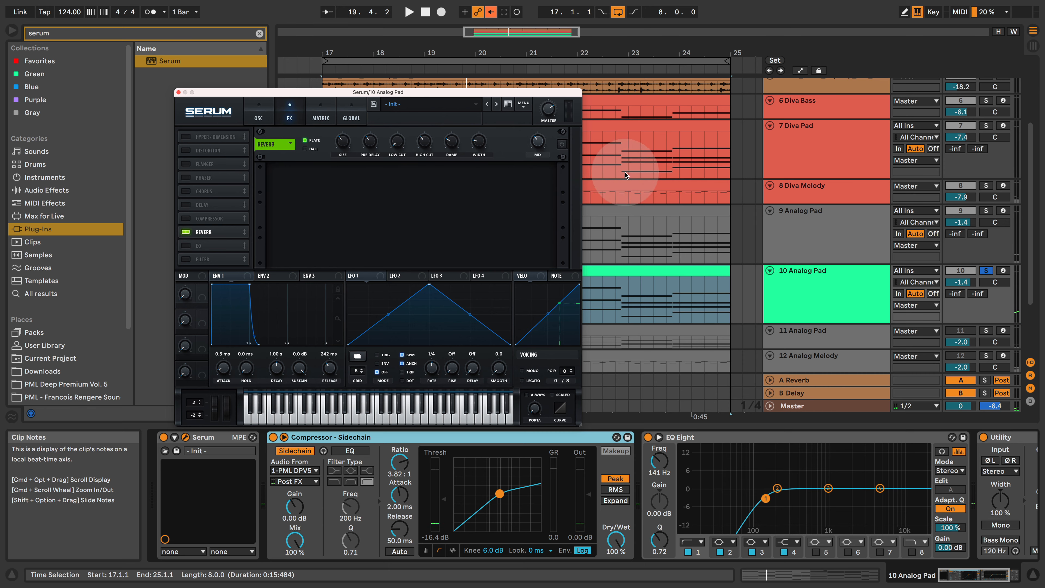
{"action": "left_click", "coordinate": [265, 111]}
Copy the Reverb device from Analog Pad to the green duplicate track, between Serum and the sidechain compressor.
{"action": "left_click", "coordinate": [818, 215]}
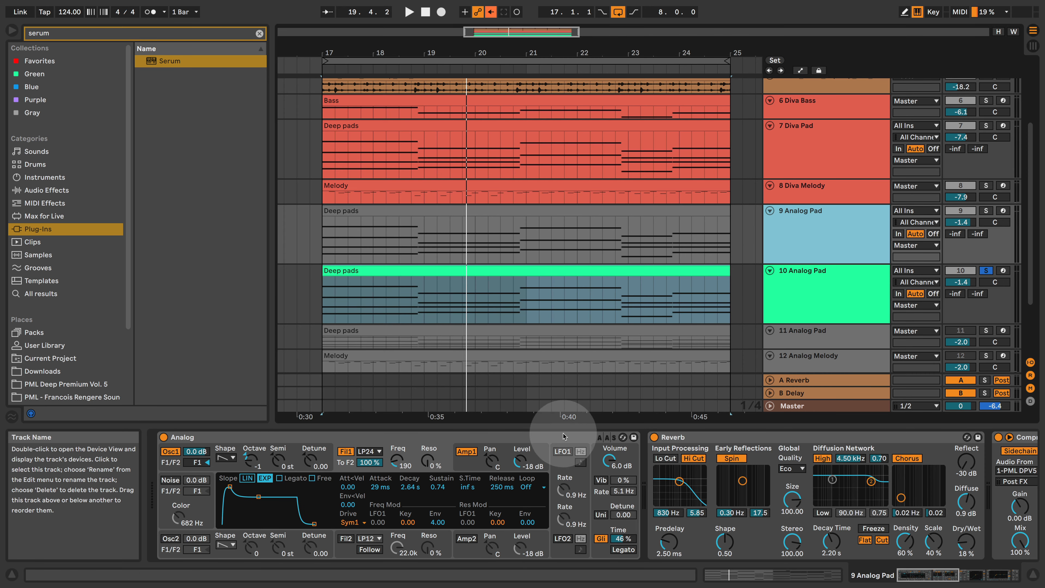
{"action": "left_click", "coordinate": [813, 284]}
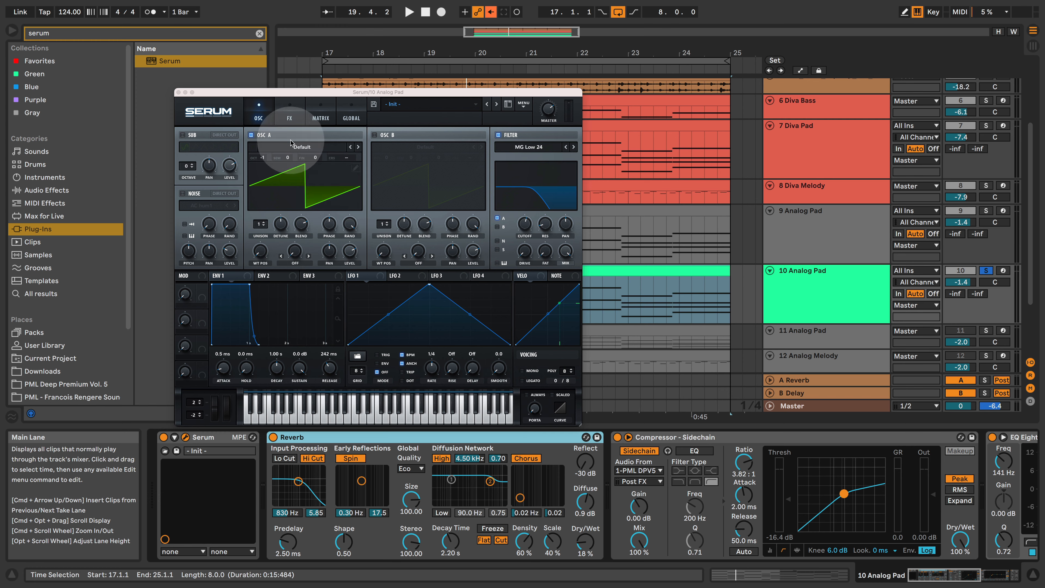
Play the pad and sweep Serum's filter cutoff up and back down with the default wavetable.
{"action": "left_click", "coordinate": [300, 148]}
{"action": "left_click", "coordinate": [298, 148]}
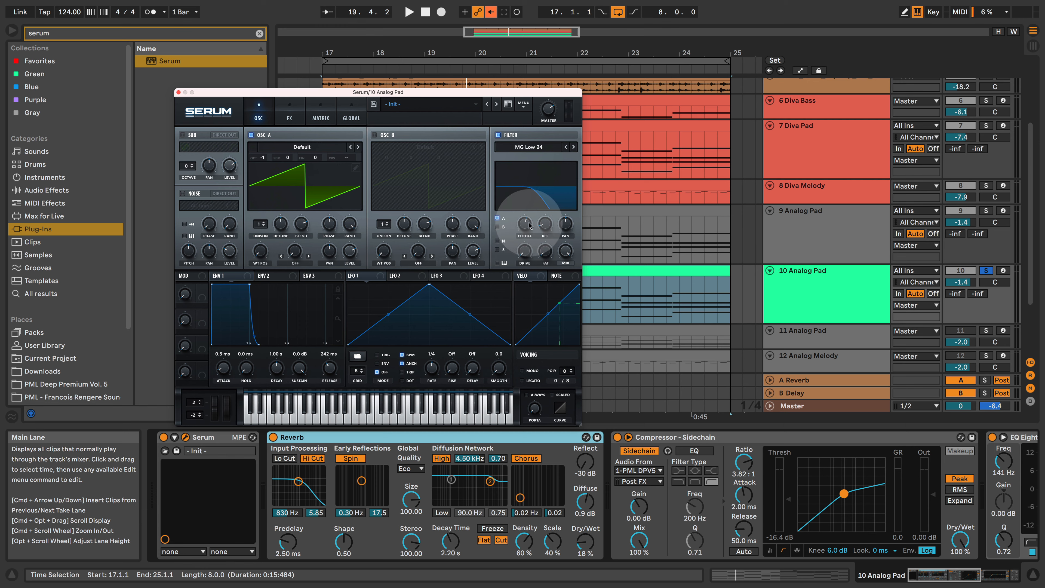
{"action": "key", "text": "space"}
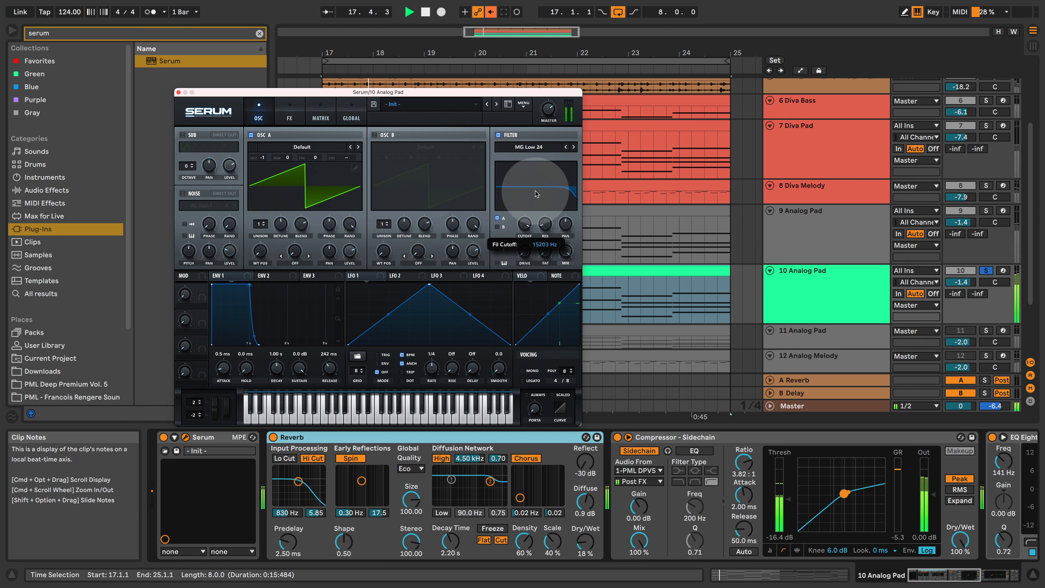
{"action": "left_click_drag", "start_coordinate": [536, 199], "coordinate": [535, 199]}
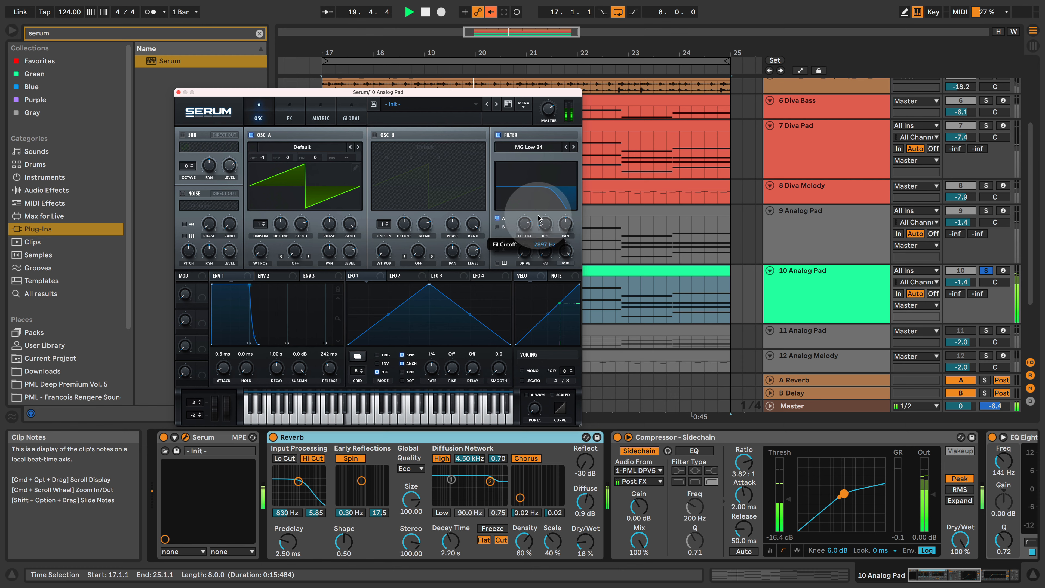
{"action": "key", "text": "space"}
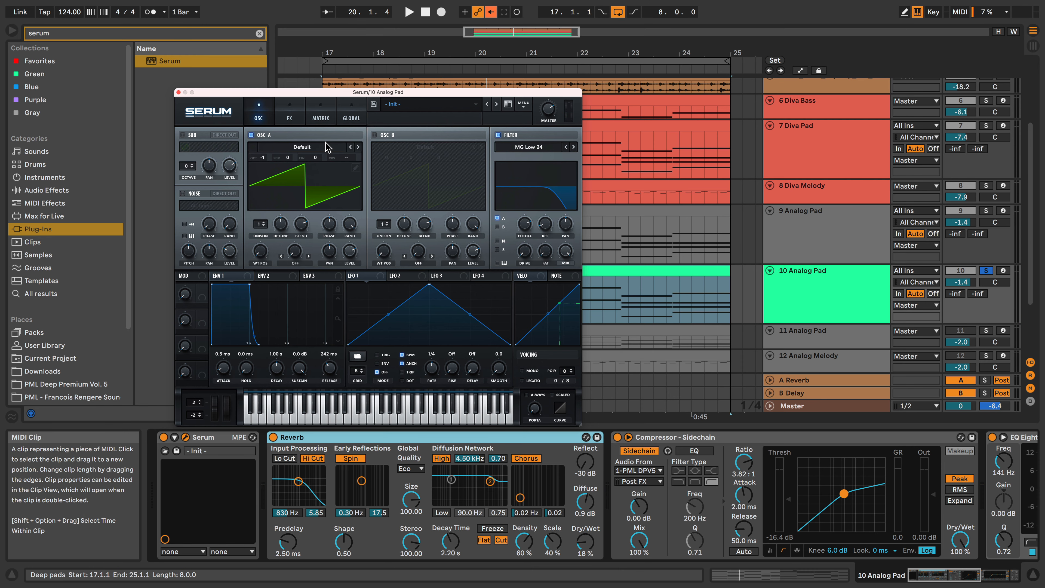
Load the SawRounded wavetable from the Analog category into Serum's oscillator A.
{"action": "left_click", "coordinate": [302, 148]}
{"action": "mouse_move", "coordinate": [288, 158]}
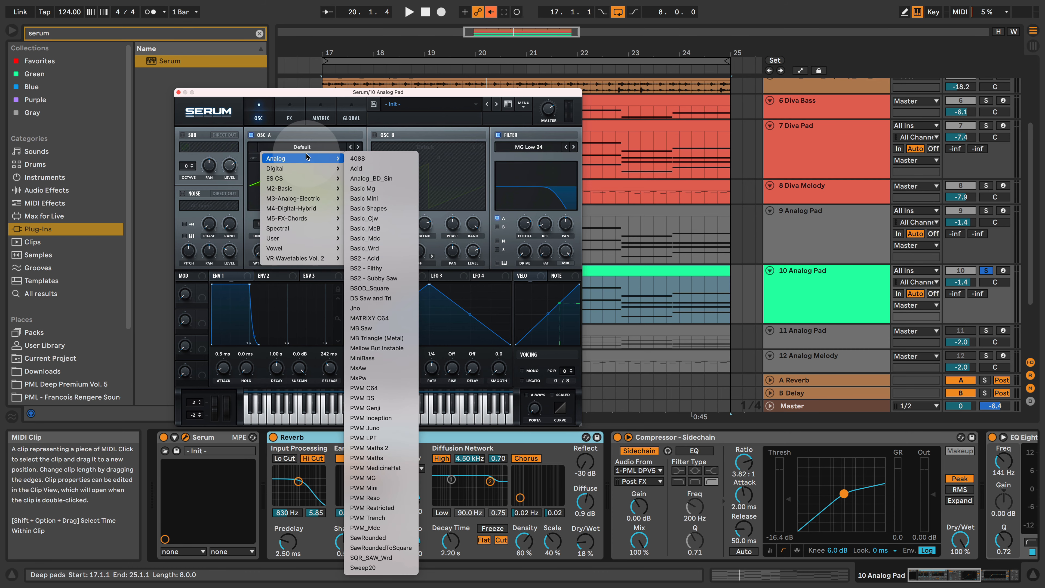
{"action": "left_click", "coordinate": [412, 539]}
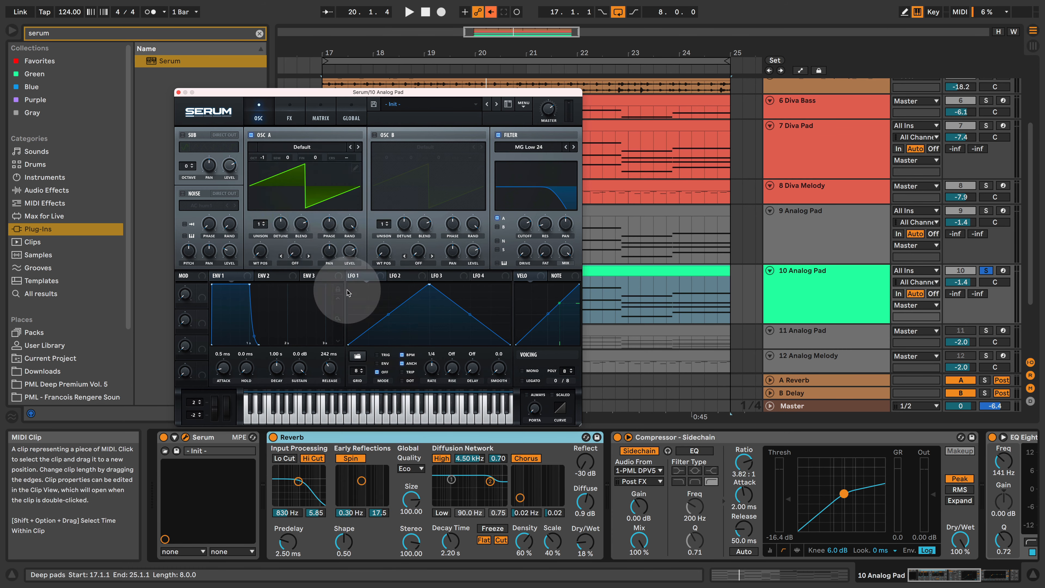
Adjust Serum's filter cutoff while the pad plays, raise oscillator A's wavetable position, and audition the result.
{"action": "key", "text": "space"}
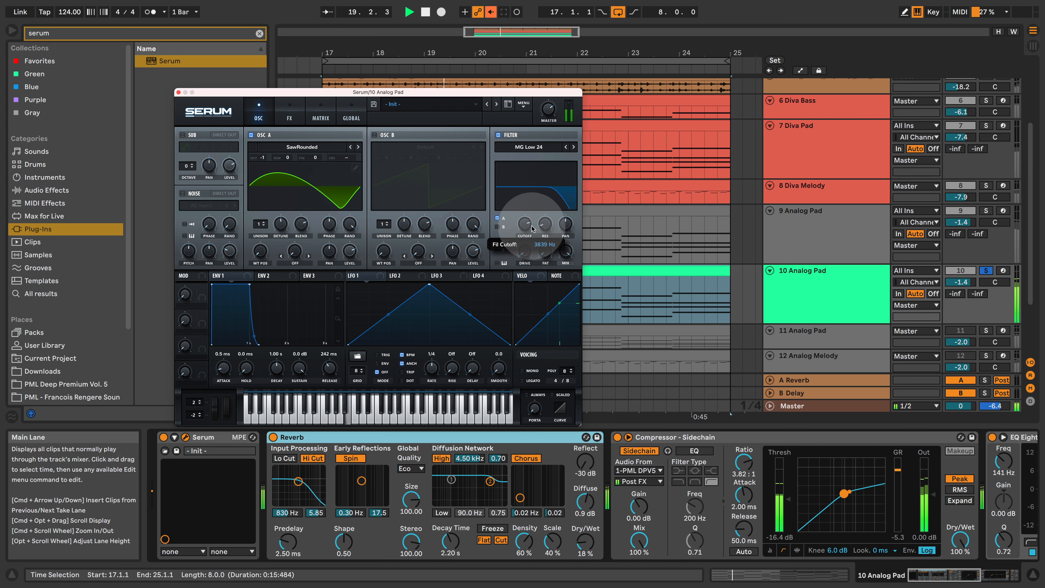
{"action": "mouse_move", "coordinate": [530, 243]}
{"action": "left_mouse_down"}
{"action": "mouse_move", "coordinate": [536, 205]}
{"action": "mouse_move", "coordinate": [535, 252]}
{"action": "left_mouse_up"}
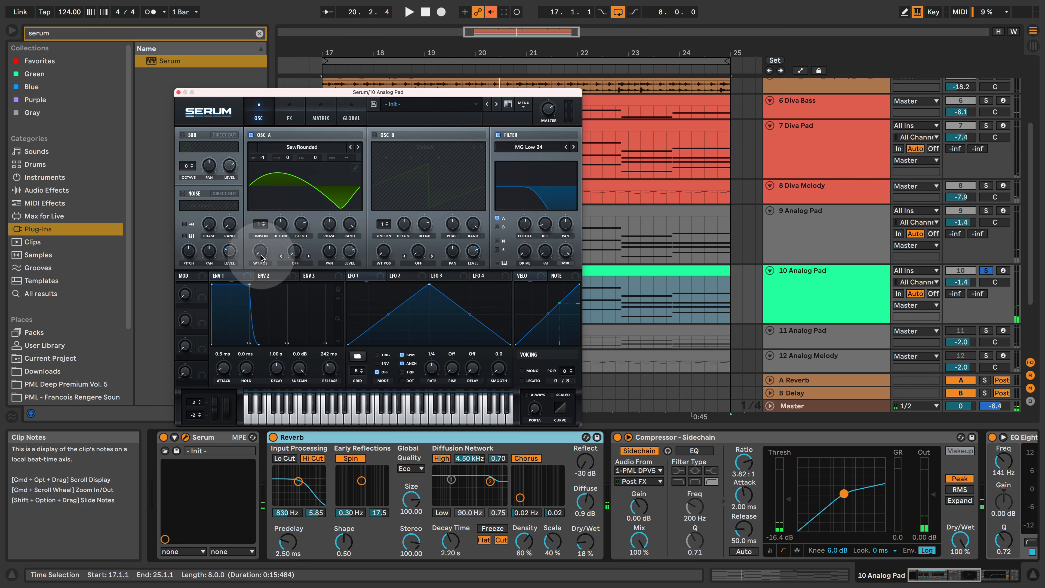
{"action": "left_click_drag", "start_coordinate": [262, 257], "coordinate": [271, 227]}
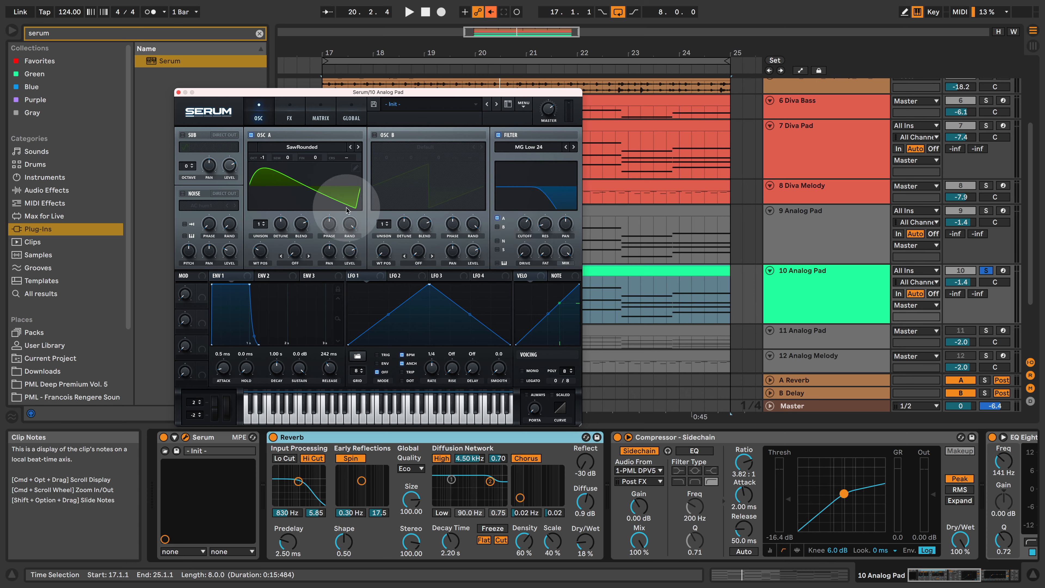
{"action": "key", "text": "space"}
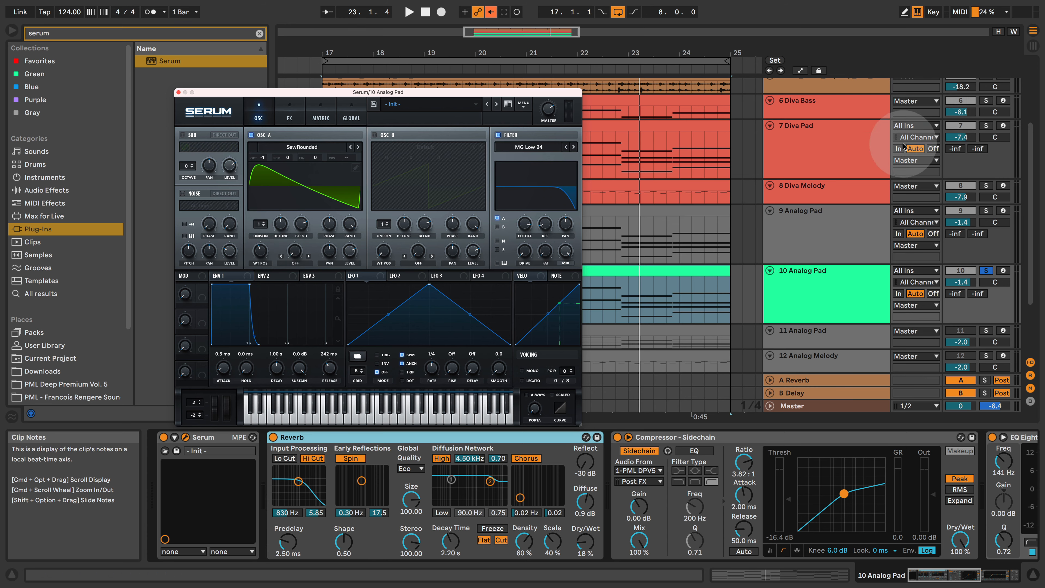
Solo the Diva Pad track and raise Diva's VCF1 frequency to about 115.48 while auditioning it.
{"action": "left_click", "coordinate": [986, 125]}
{"action": "key", "text": "space"}
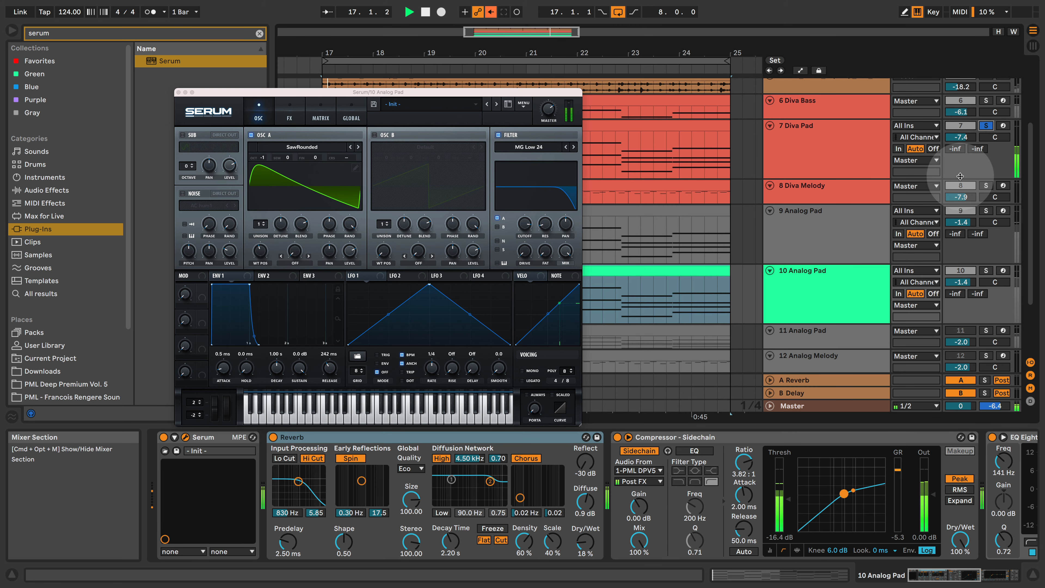
{"action": "left_click", "coordinate": [787, 140]}
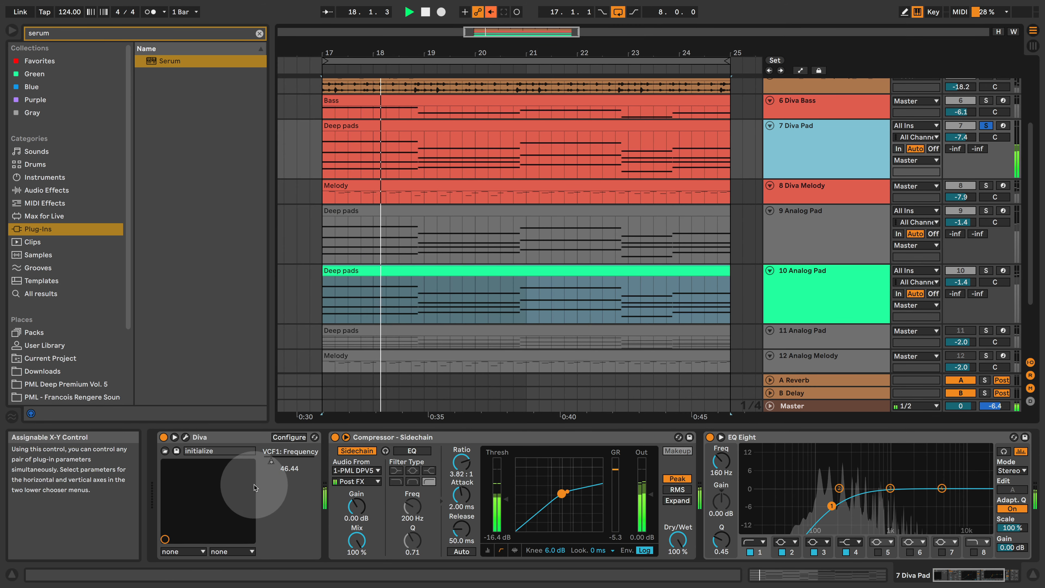
{"action": "left_click_drag", "start_coordinate": [271, 462], "coordinate": [293, 451]}
{"action": "key", "text": "space"}
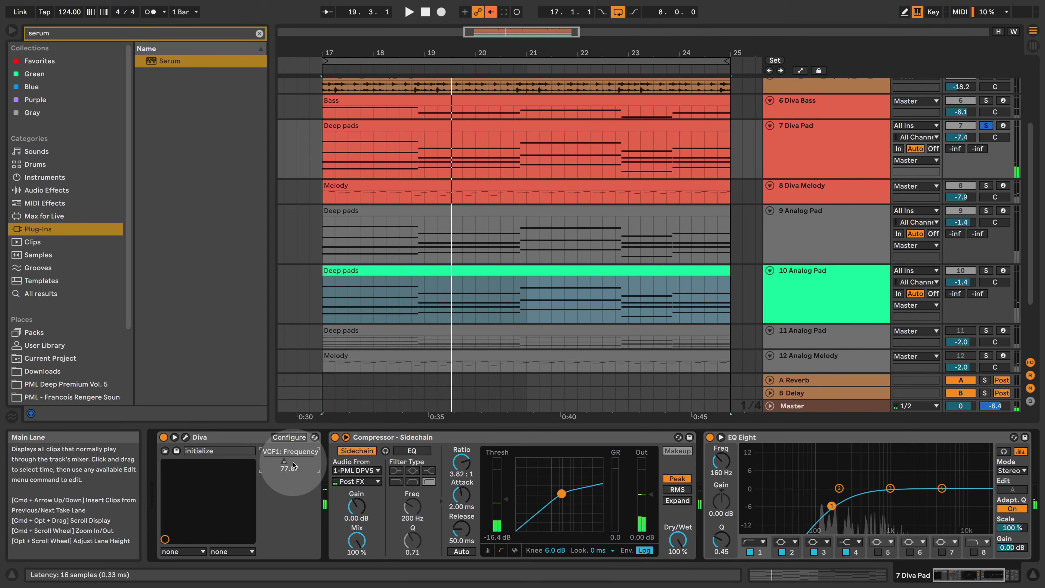
{"action": "key", "text": "space"}
{"action": "left_click_drag", "start_coordinate": [282, 462], "coordinate": [302, 462]}
{"action": "key", "text": "space"}
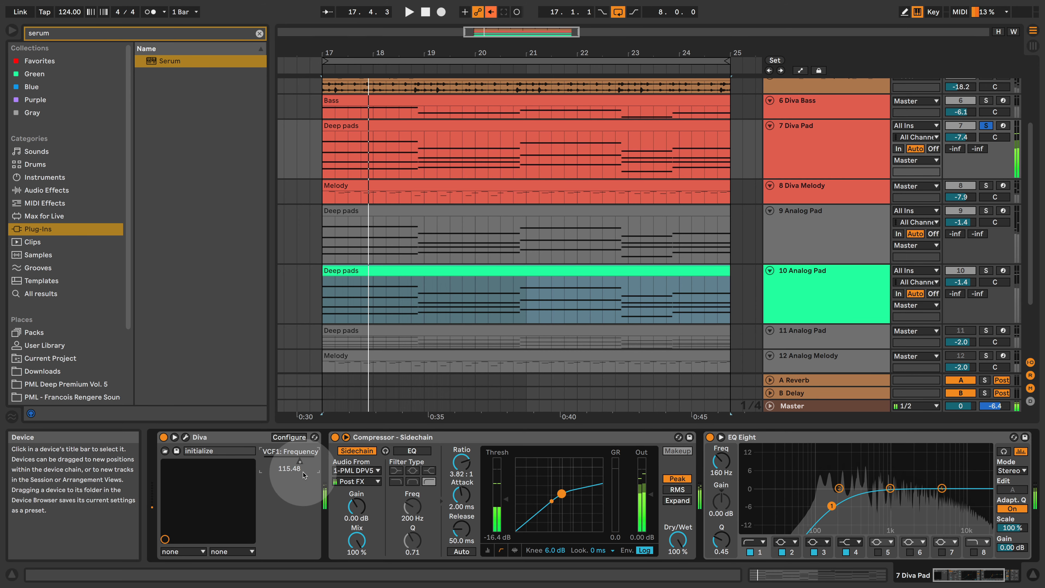
Solo track 10 and fine-tune Serum's oscillator A wavetable position to about 11 and its filter cutoff during playback.
{"action": "left_click", "coordinate": [842, 286]}
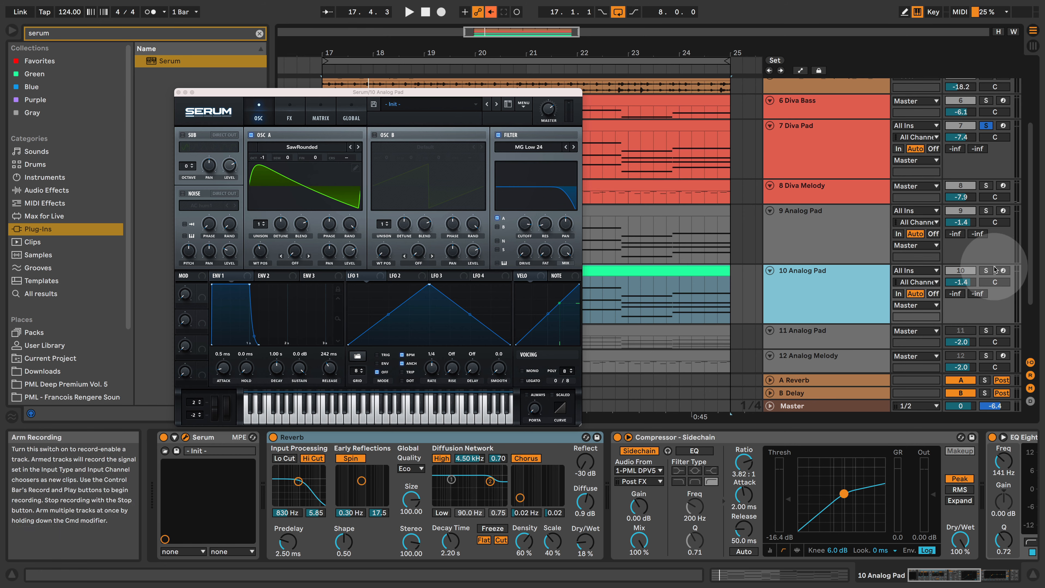
{"action": "left_click", "coordinate": [986, 270]}
{"action": "key", "text": "space"}
{"action": "left_click_drag", "start_coordinate": [262, 252], "coordinate": [267, 243]}
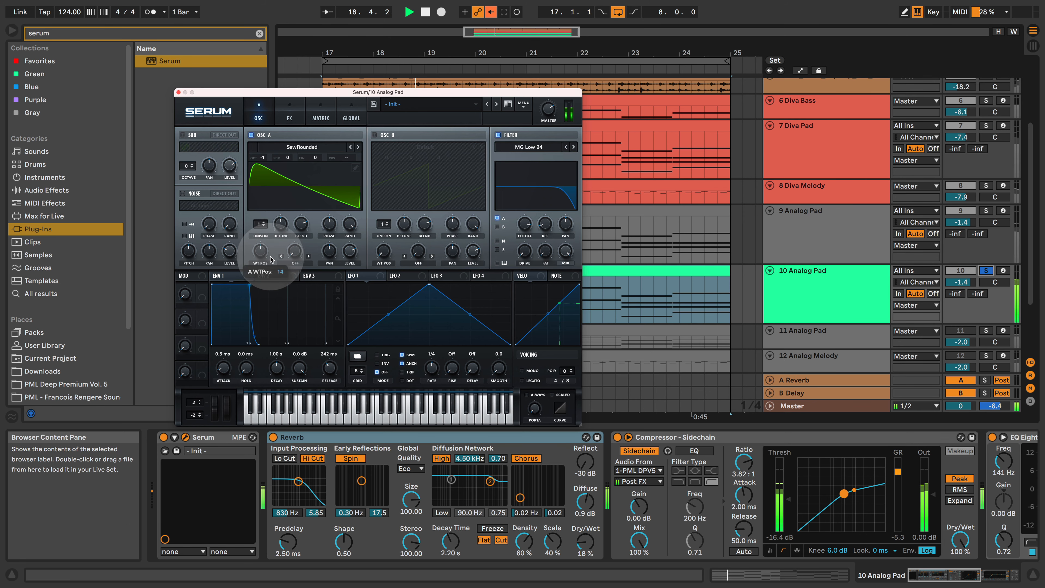
{"action": "left_click_drag", "start_coordinate": [270, 283], "coordinate": [282, 236]}
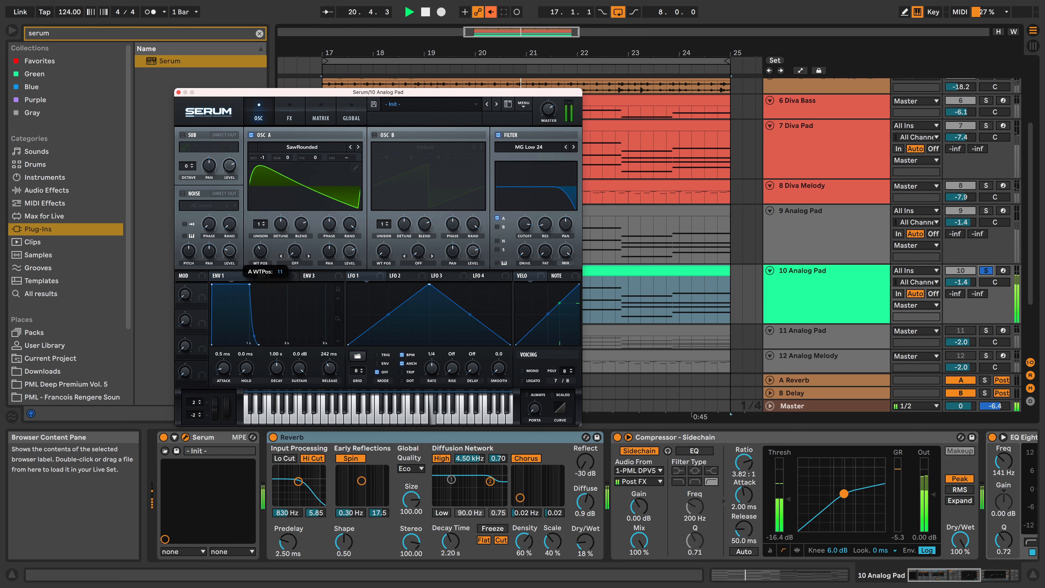
{"action": "left_click_drag", "start_coordinate": [524, 224], "coordinate": [533, 261]}
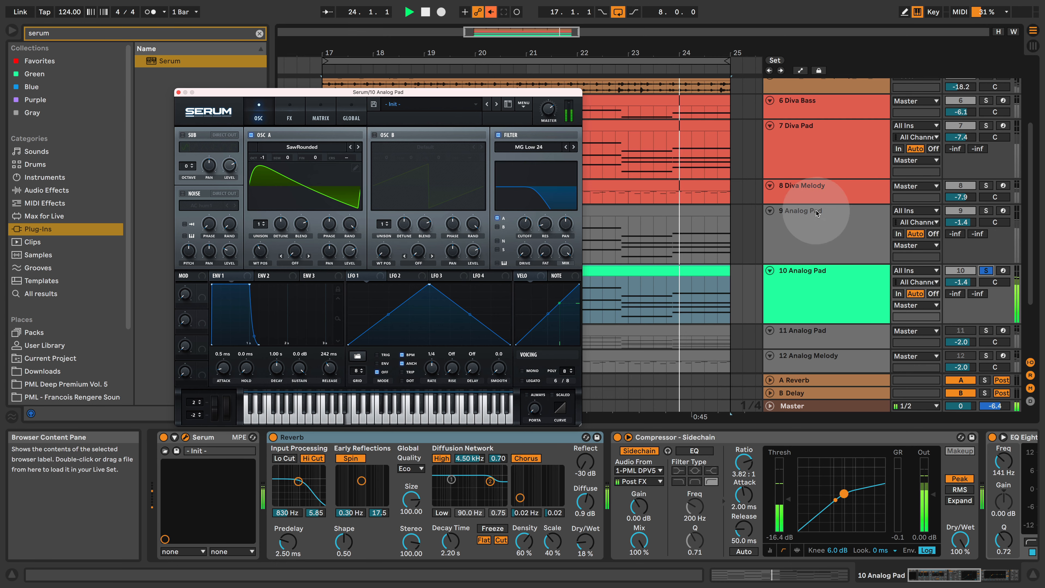
Solo the Diva Pad track again and lower Diva's VCF1 frequency to about 53.01 while it plays.
{"action": "left_click", "coordinate": [986, 125]}
{"action": "key", "text": "space"}
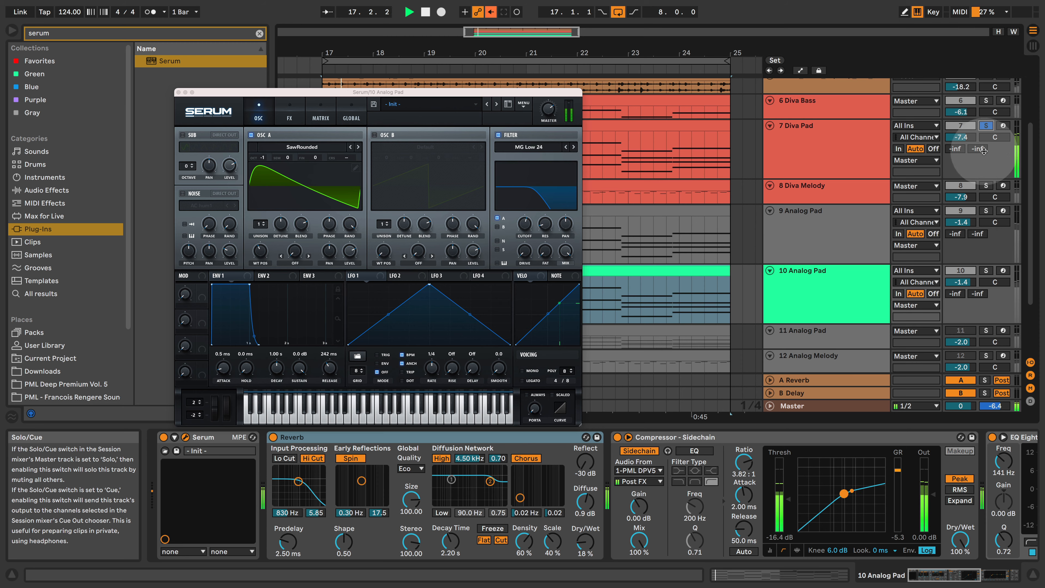
{"action": "left_click", "coordinate": [860, 127]}
{"action": "left_click_drag", "start_coordinate": [300, 461], "coordinate": [274, 462]}
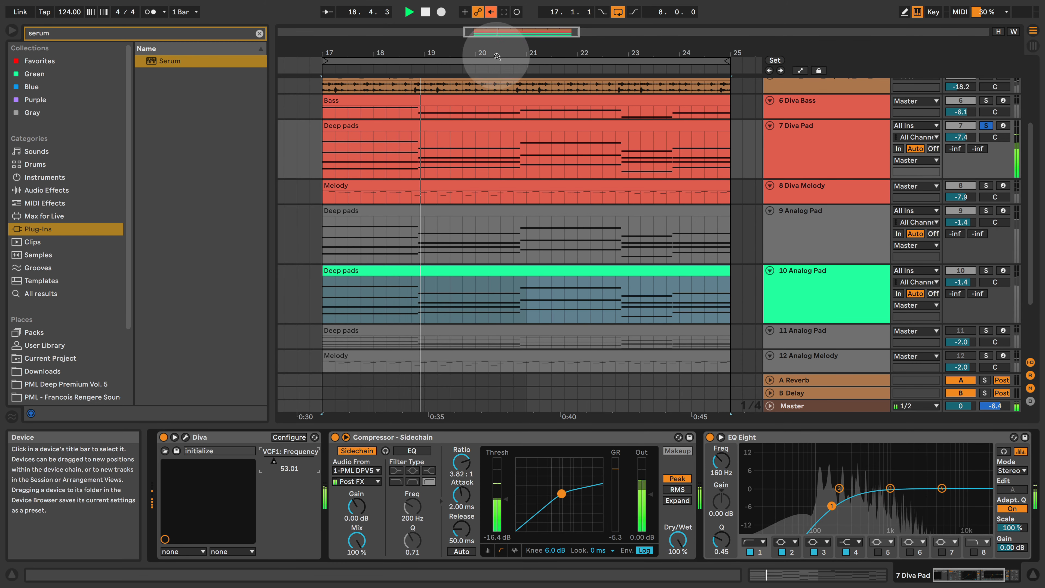
Re-enable the overridden automation and replay the Diva Pad from the loop start.
{"action": "left_click", "coordinate": [491, 12]}
{"action": "key", "text": "space"}
{"action": "key", "text": "space"}
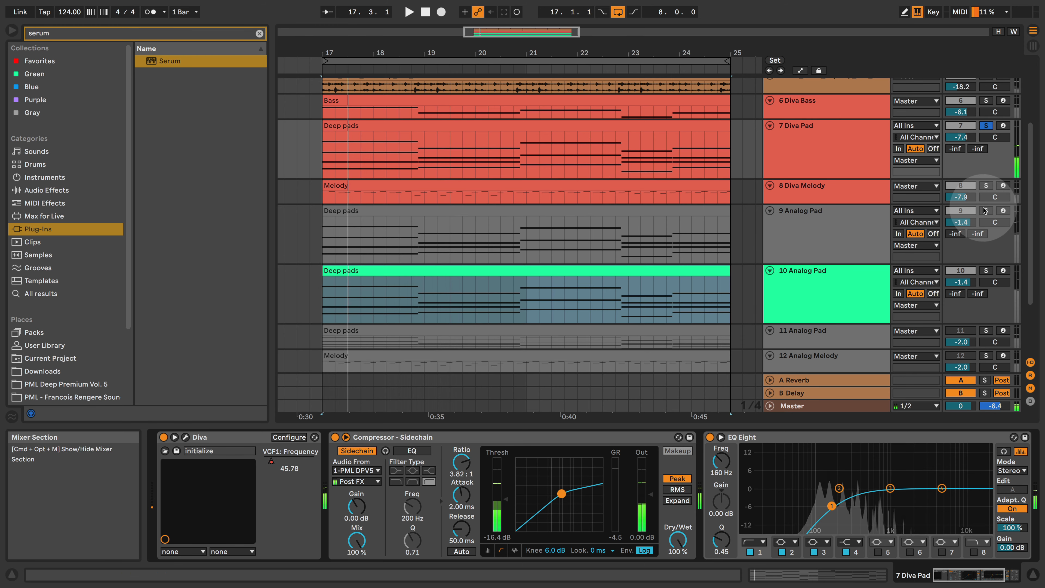
Move the solo from track 9 Analog Pad to track 10 and readjust Serum's filter cutoff during playback.
{"action": "left_click", "coordinate": [986, 210]}
{"action": "left_click", "coordinate": [812, 227]}
{"action": "left_click", "coordinate": [986, 270]}
{"action": "left_click", "coordinate": [845, 291]}
{"action": "key", "text": "space"}
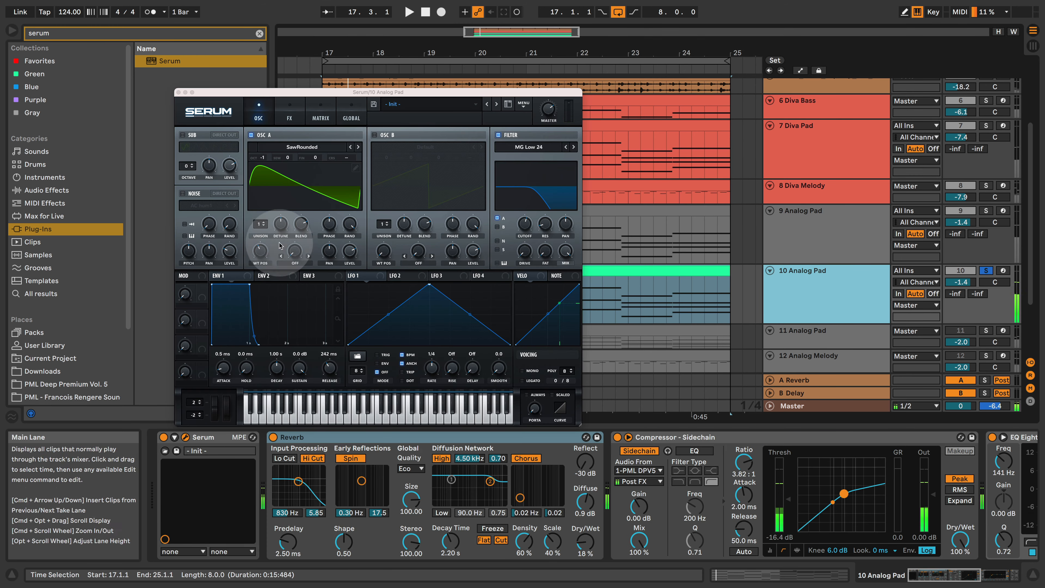
{"action": "left_click_drag", "start_coordinate": [529, 225], "coordinate": [527, 224]}
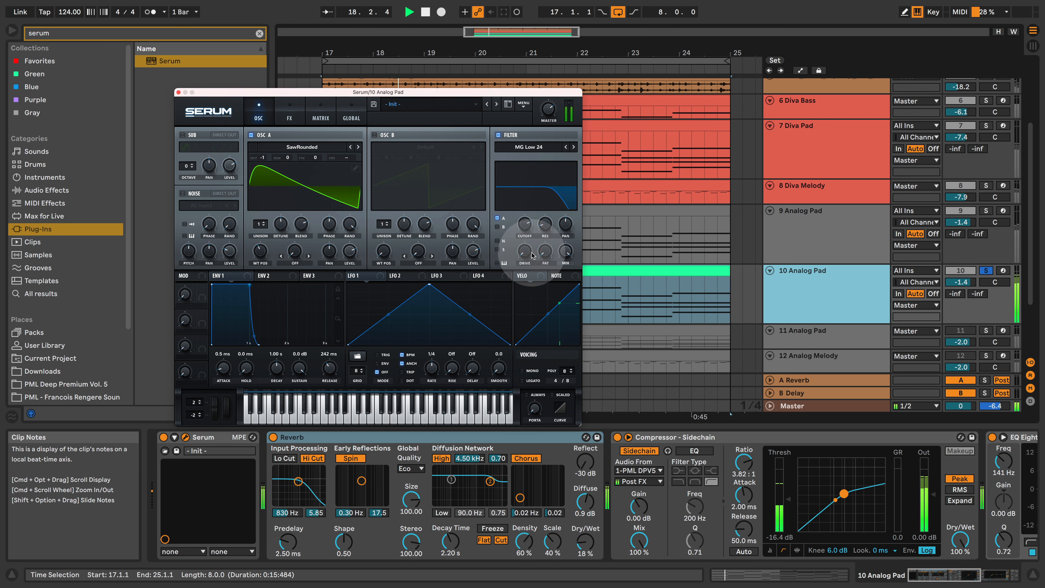
Set track 10's volume to -3.5 dB while comparing it with the soloed Analog and Diva pads.
{"action": "left_click", "coordinate": [986, 210]}
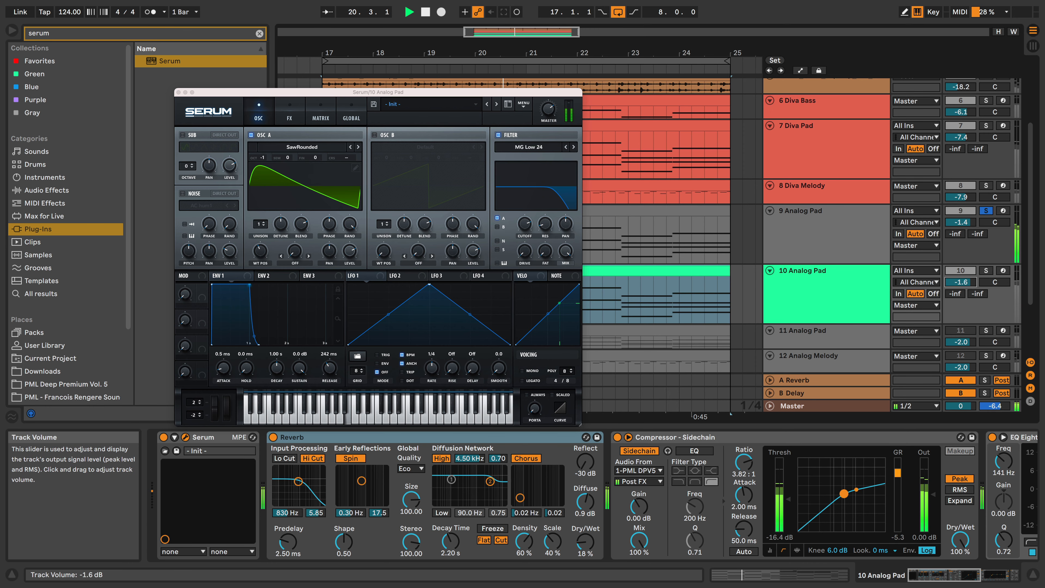
{"action": "left_click", "coordinate": [987, 271]}
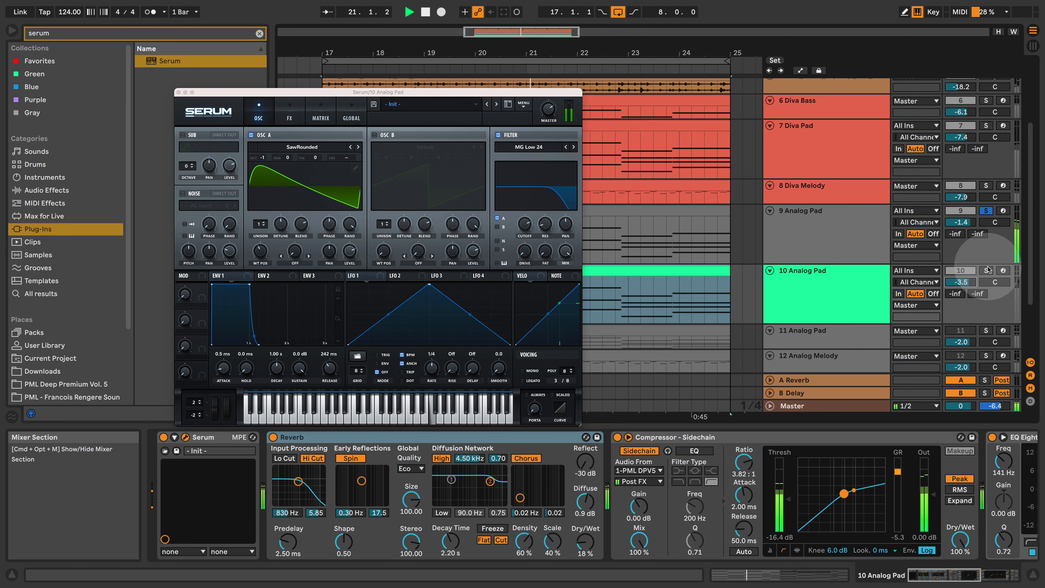
{"action": "left_click", "coordinate": [986, 125]}
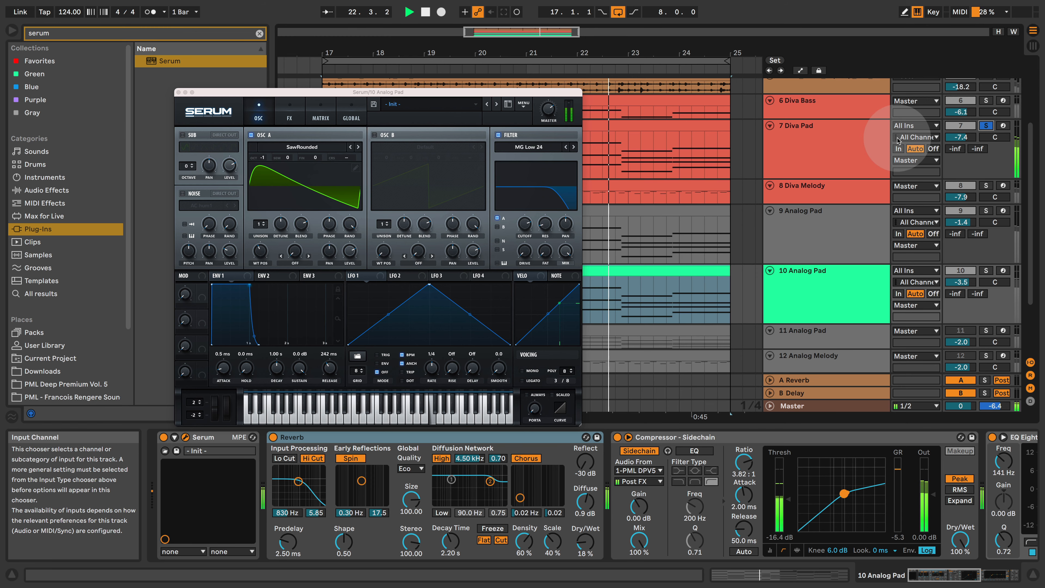
{"action": "left_click", "coordinate": [842, 297]}
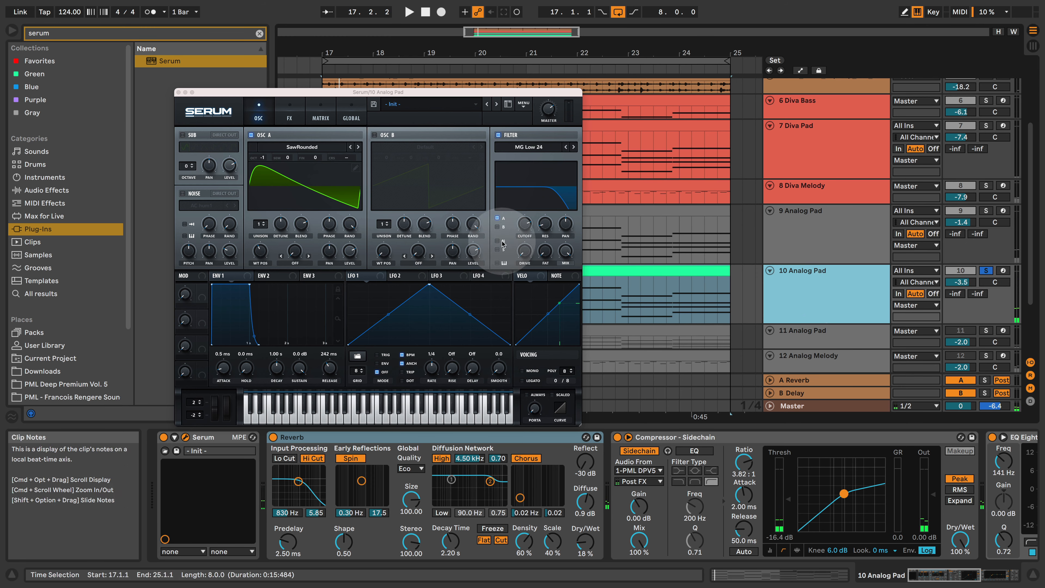
Add a little drive to Serum's filter, audition the pad, and unsolo track 10.
{"action": "left_click", "coordinate": [530, 255]}
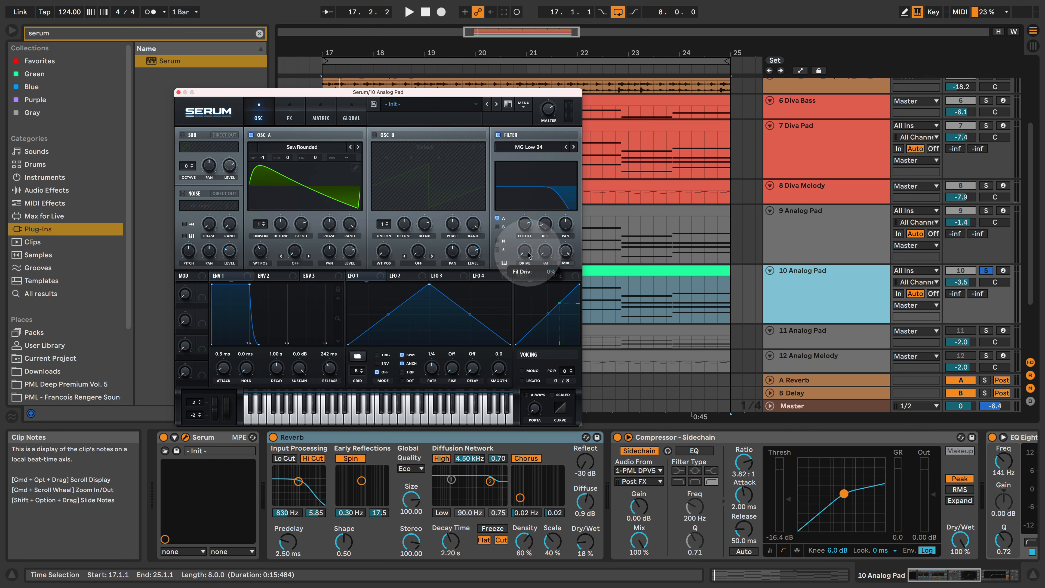
{"action": "left_click_drag", "start_coordinate": [535, 241], "coordinate": [536, 242]}
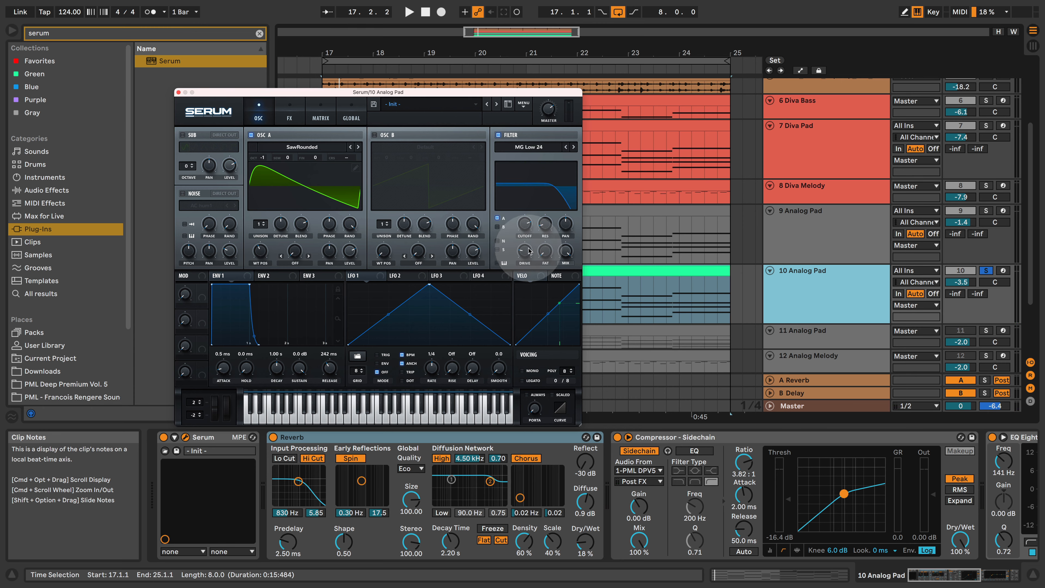
{"action": "key", "text": "space"}
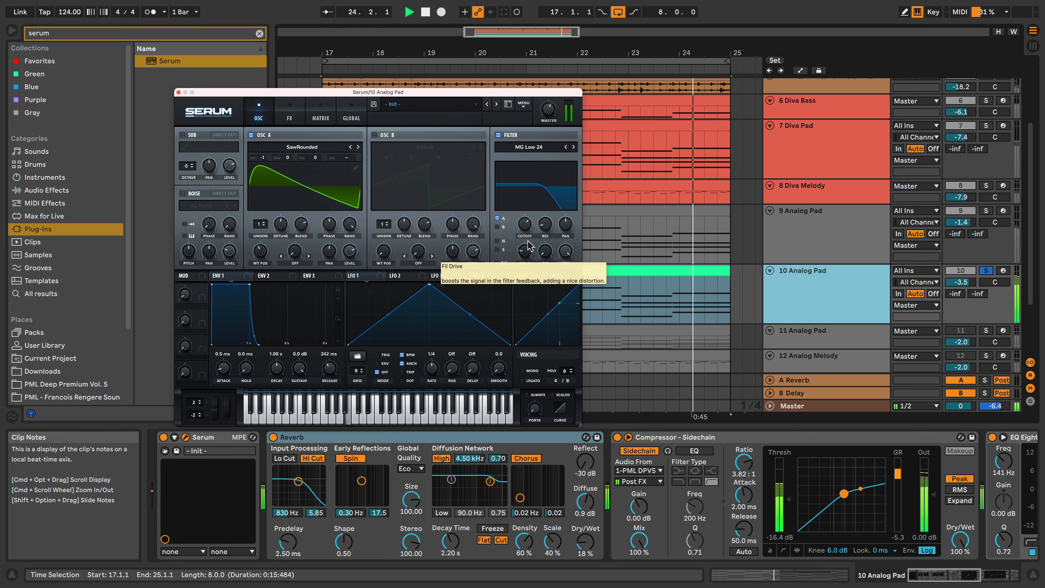
{"action": "key", "text": "space"}
{"action": "left_click", "coordinate": [986, 270]}
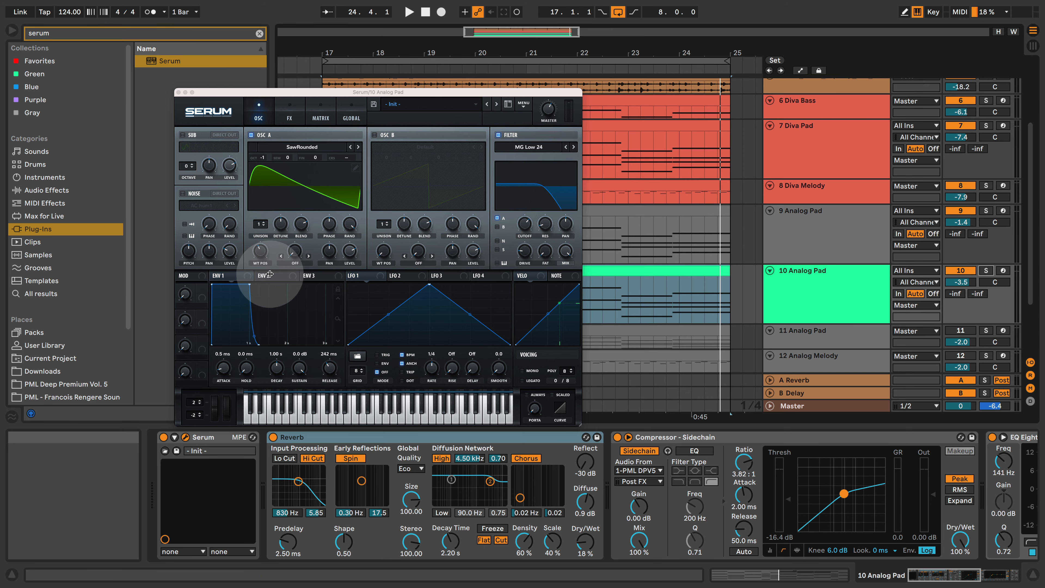
Close the Serum window and hide the device view to show more of the arrangement.
{"action": "left_click", "coordinate": [179, 92]}
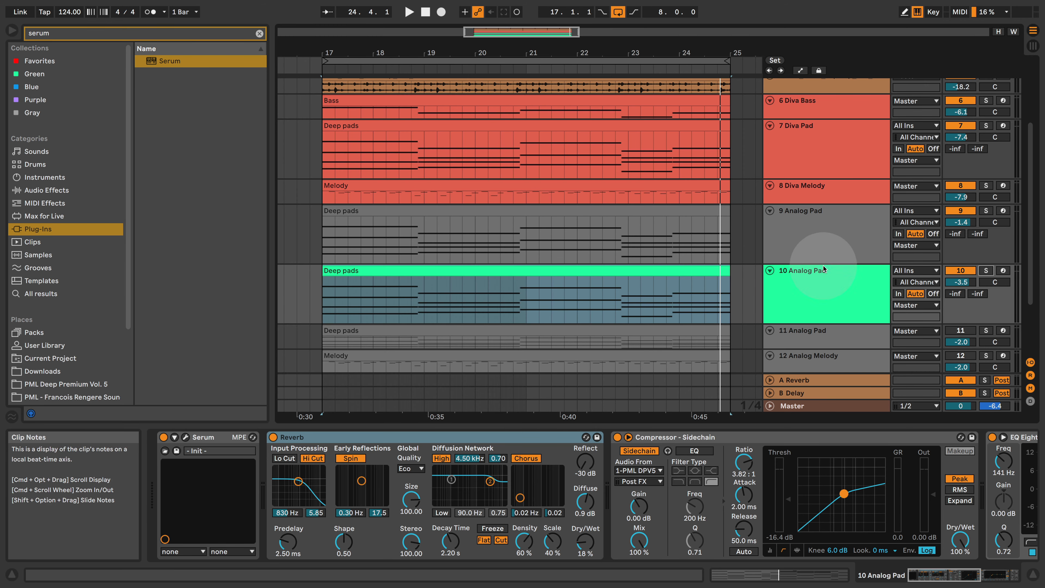
{"action": "scroll", "coordinate": [973, 219], "scroll_direction": "up", "scroll_amount": 3}
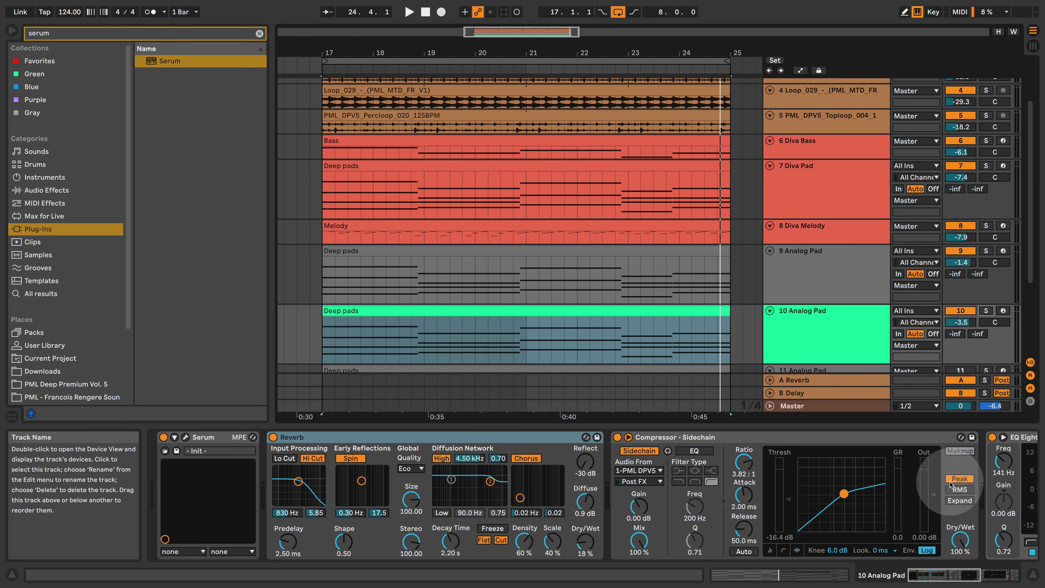
{"action": "left_click", "coordinate": [1029, 573]}
Rename track 10 to Serum Pad and play the loop with all the pad tracks except Diva Melody deactivated.
{"action": "left_click", "coordinate": [801, 326]}
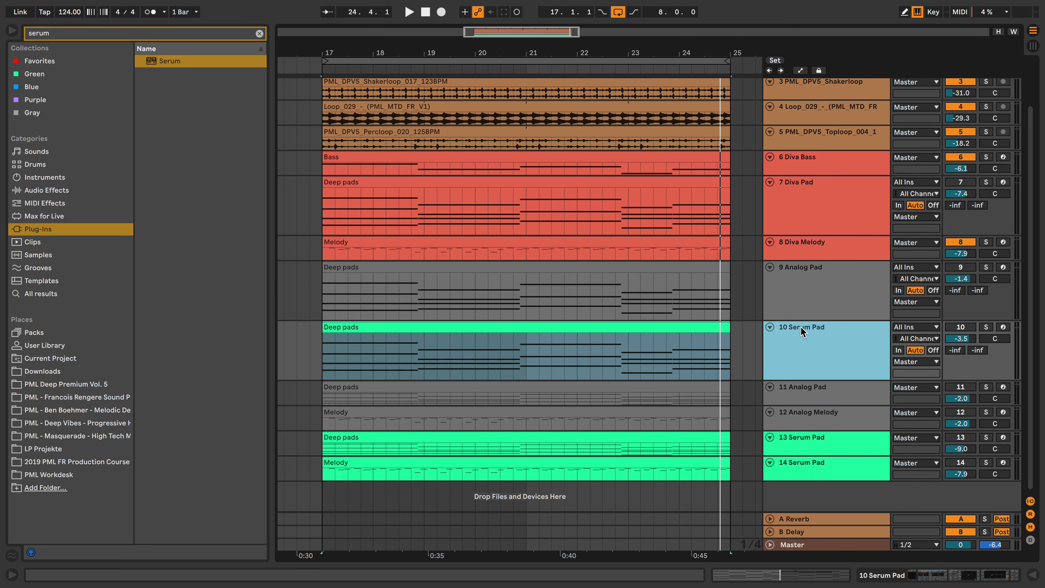
{"action": "key", "text": "space"}
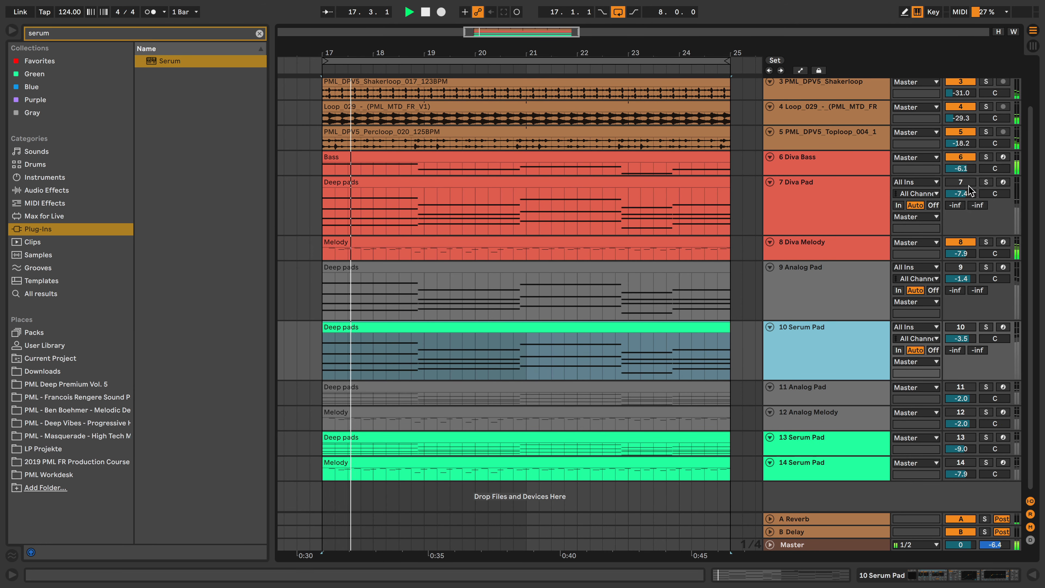
Compare the Diva and Analog pads in the mix, setting Analog's filter 1 frequency to 110 and its volume to 5.5 dB.
{"action": "left_click", "coordinate": [960, 182]}
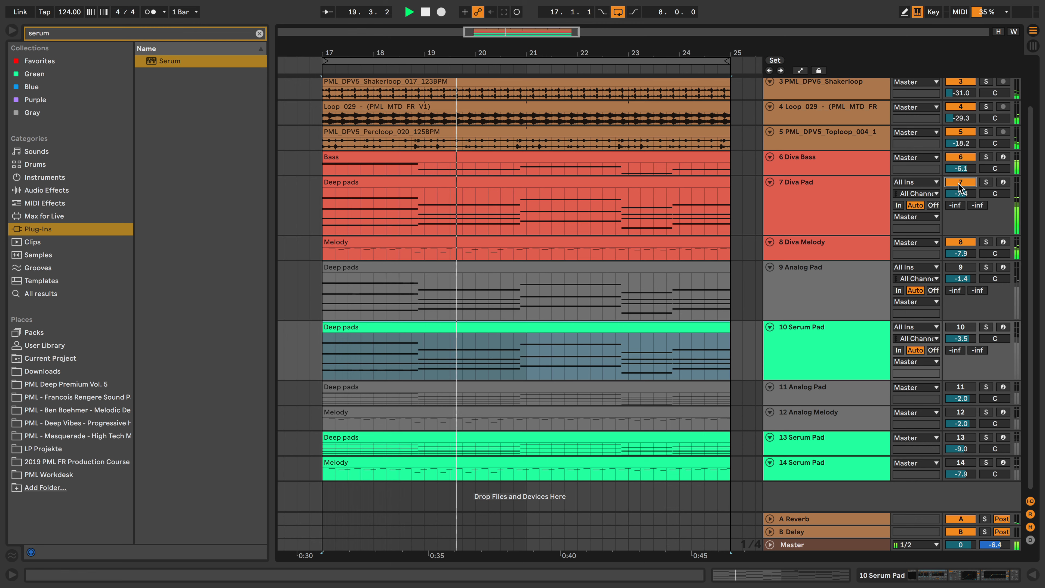
{"action": "left_click", "coordinate": [961, 267]}
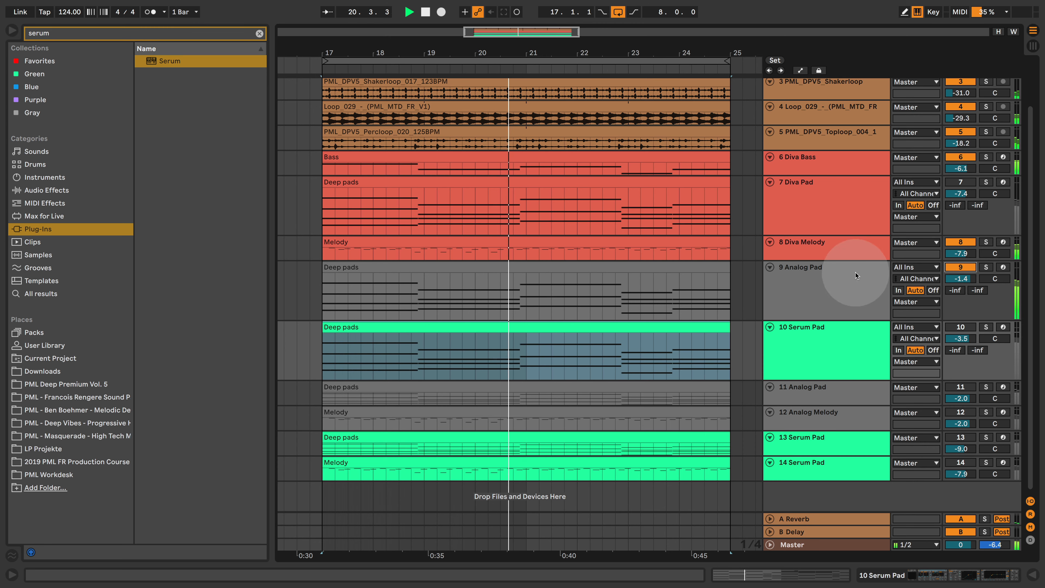
{"action": "left_click", "coordinate": [828, 275]}
{"action": "double_click", "coordinate": [822, 281]}
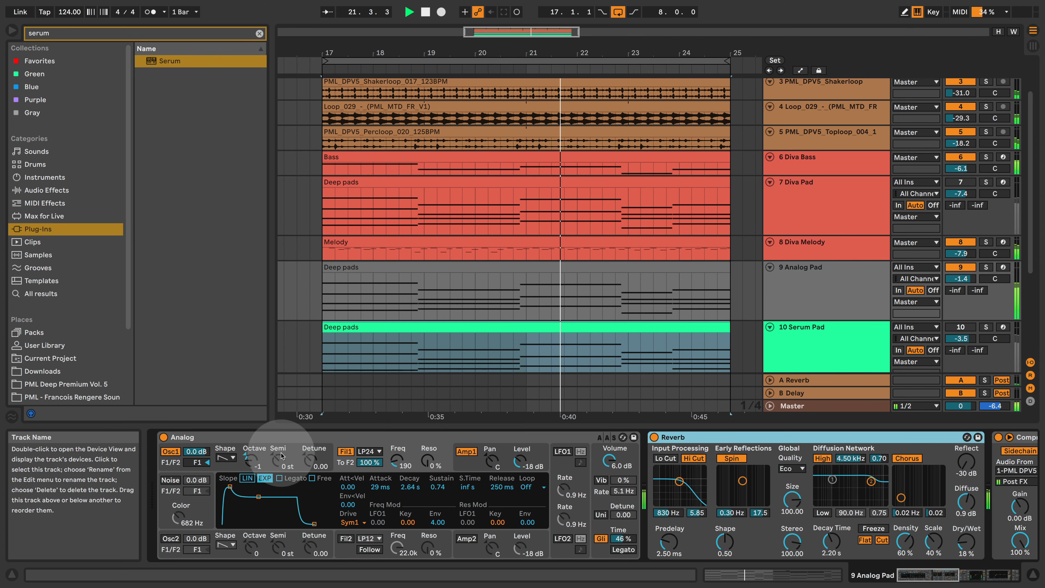
{"action": "left_click_drag", "start_coordinate": [401, 467], "coordinate": [401, 469]}
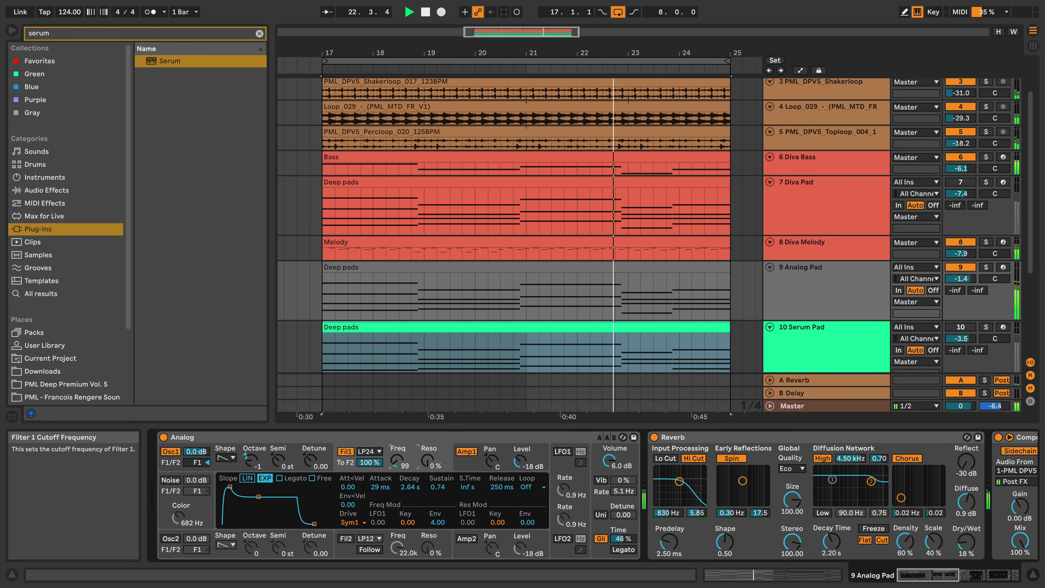
{"action": "left_click_drag", "start_coordinate": [608, 460], "coordinate": [608, 464]}
Switch the mix from the Analog Pad through the Diva Pad to the Serum Pad, and set the Serum Pad's track volume to -10.0 dB.
{"action": "left_click", "coordinate": [961, 267]}
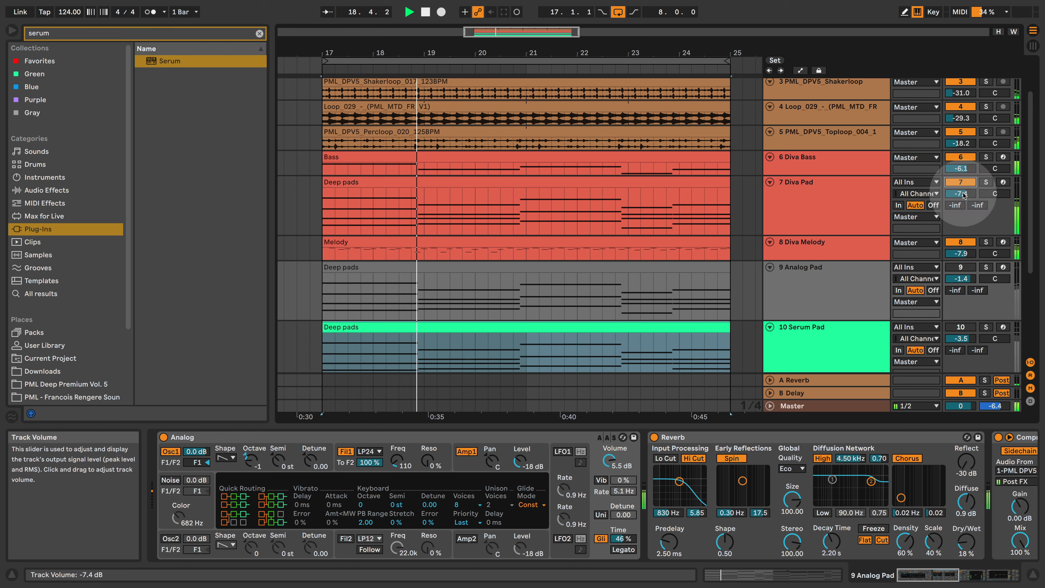
{"action": "left_click", "coordinate": [958, 184]}
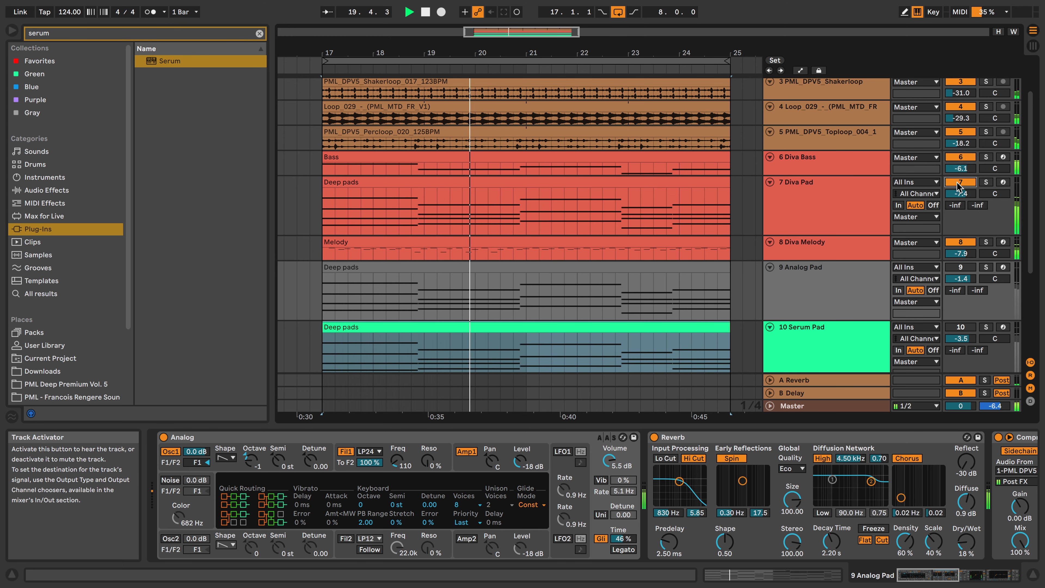
{"action": "left_click", "coordinate": [969, 326]}
{"action": "left_click_drag", "start_coordinate": [961, 339], "coordinate": [961, 348]}
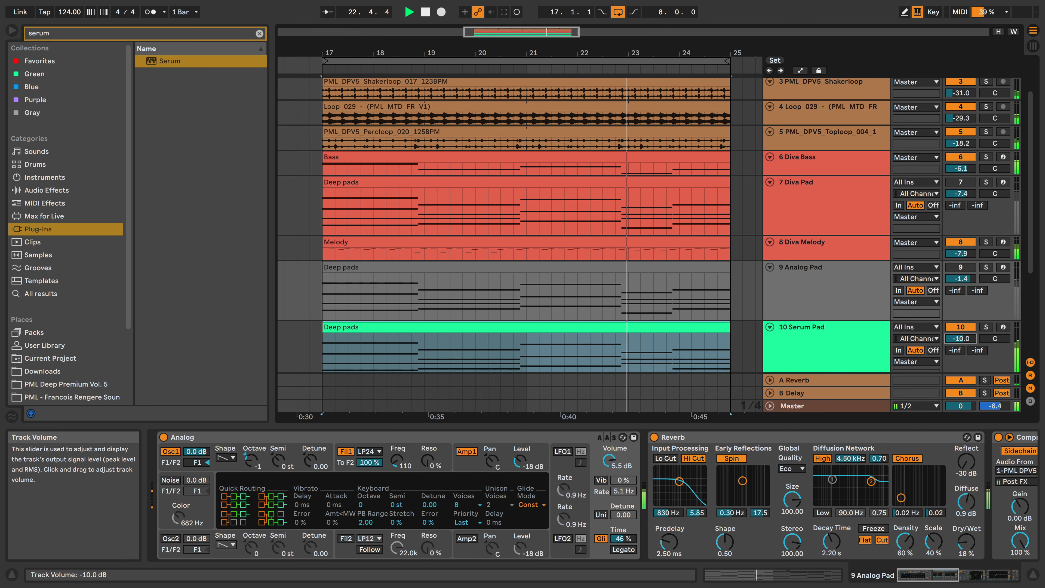
Compare the Serum Pad with the Diva Pad in the mix by alternating which is active, ending with the Serum Pad.
{"action": "left_click", "coordinate": [865, 325]}
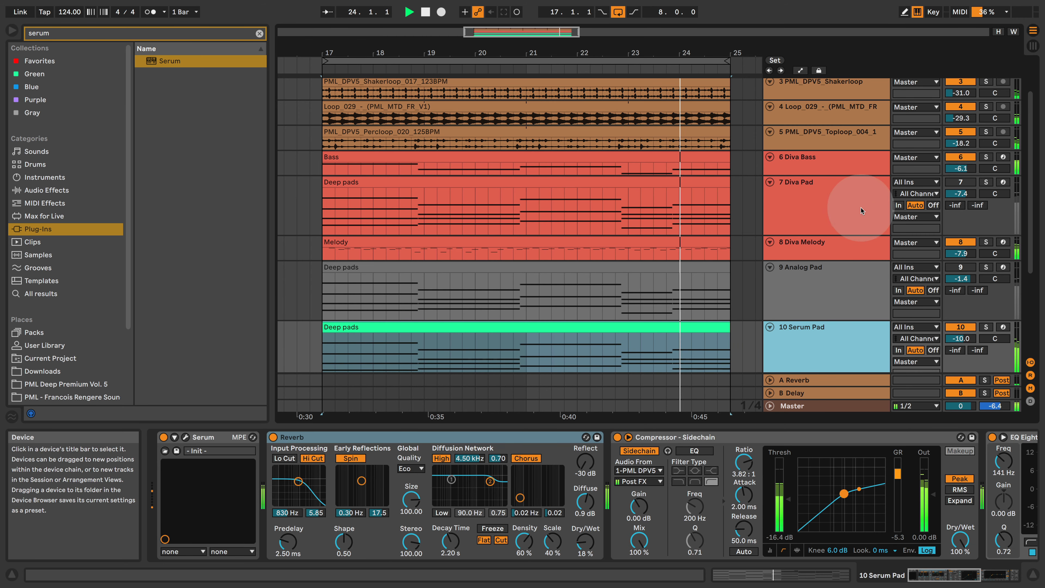
{"action": "left_click", "coordinate": [536, 213]}
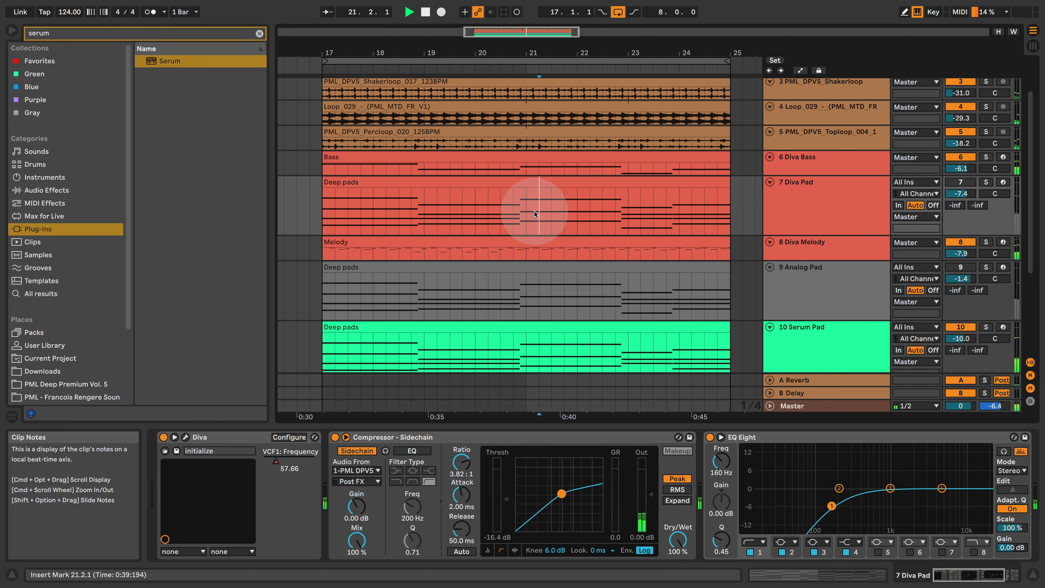
{"action": "left_click", "coordinate": [961, 182]}
{"action": "left_click", "coordinate": [961, 326]}
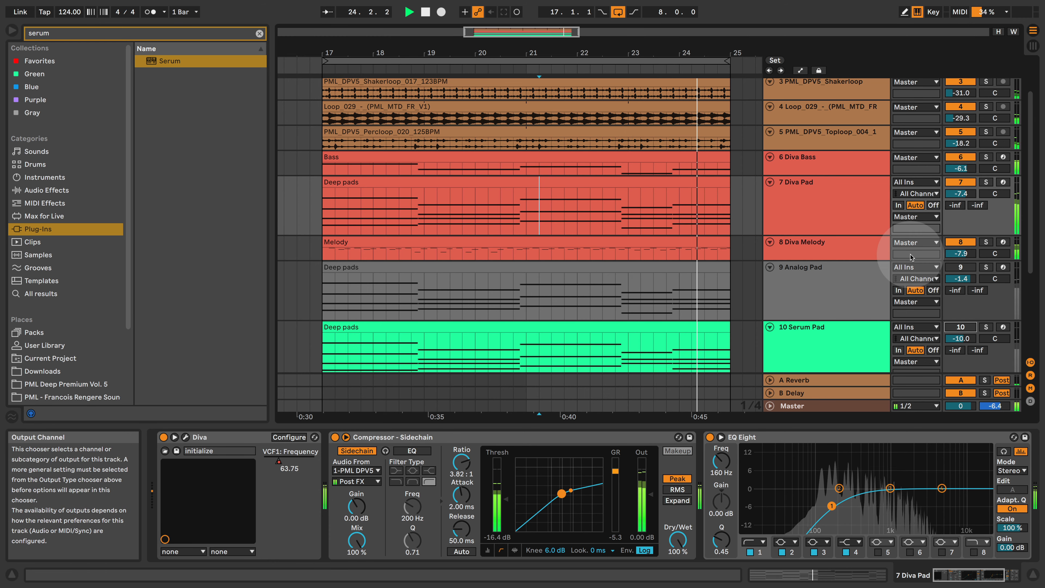
{"action": "left_click", "coordinate": [961, 182]}
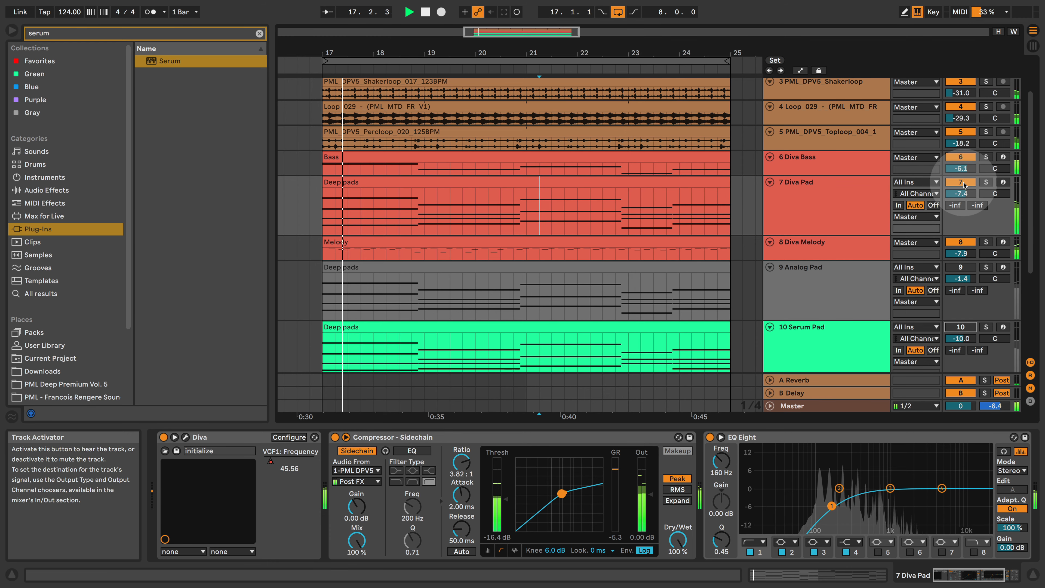
{"action": "left_click", "coordinate": [970, 329]}
Set the Serum Pad's filter cutoff to about 937 Hz in Serum, stop playback and close the plug-in window.
{"action": "left_click", "coordinate": [864, 337]}
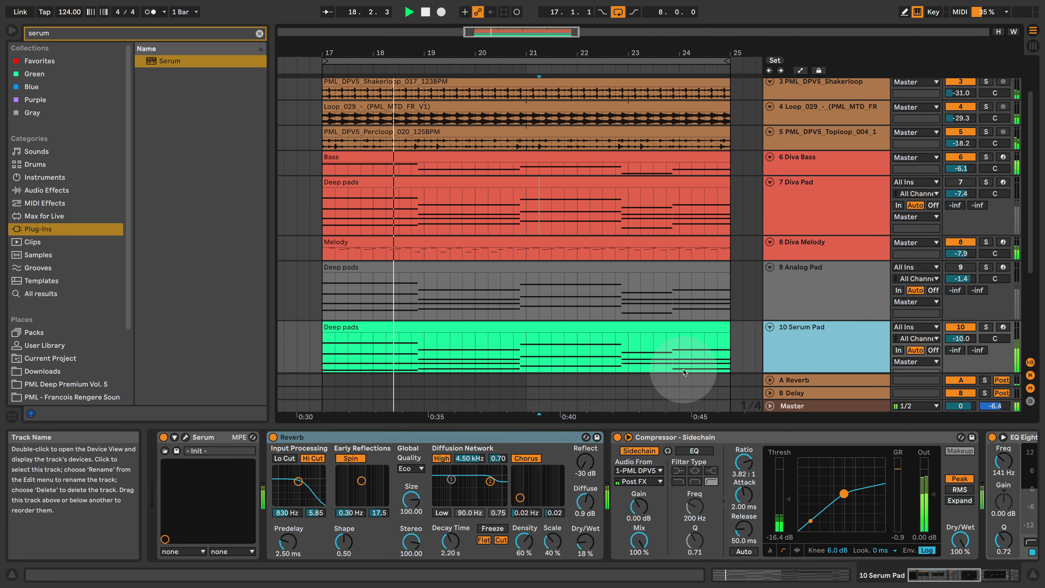
{"action": "left_click", "coordinate": [186, 437]}
{"action": "left_click_drag", "start_coordinate": [525, 223], "coordinate": [528, 236]}
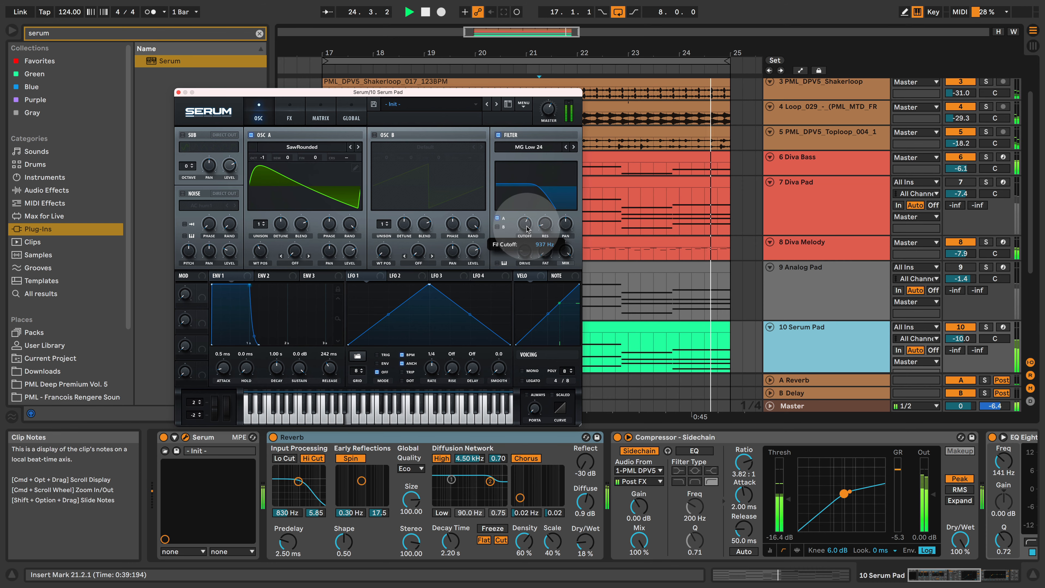
{"action": "key", "text": "space"}
{"action": "key", "text": "super+w"}
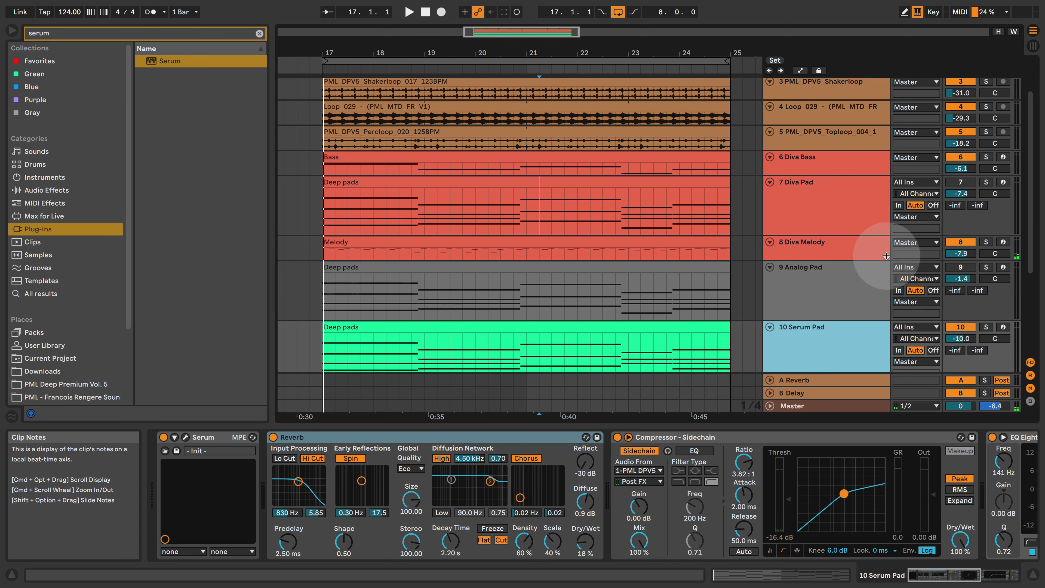
Solo Diva Melody and examine its Diva oscillator, filter and envelope settings while listening to the melody.
{"action": "left_click", "coordinate": [984, 243]}
{"action": "left_click", "coordinate": [863, 248]}
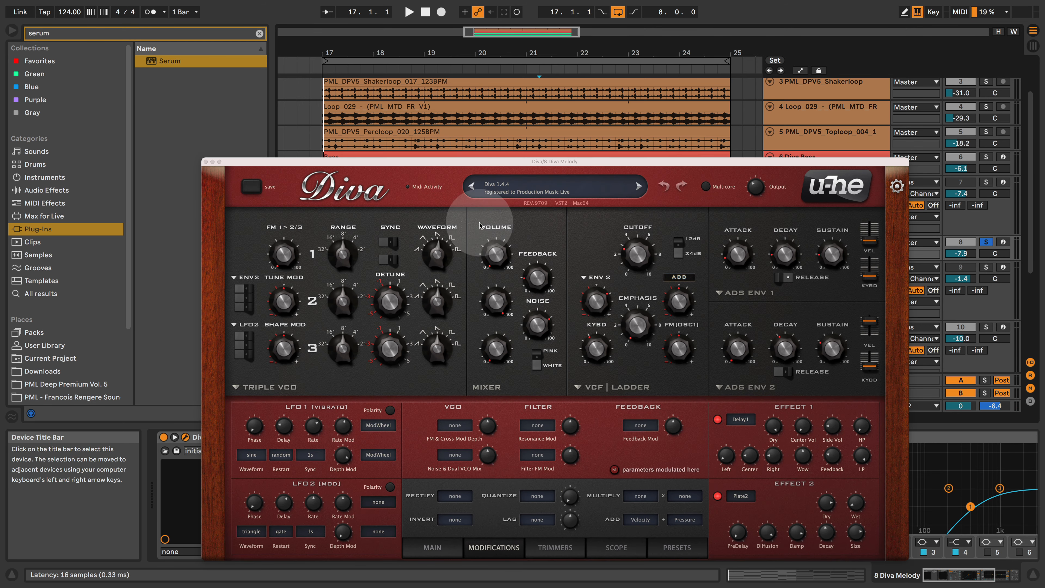
{"action": "left_click_drag", "start_coordinate": [528, 161], "coordinate": [483, 92]}
{"action": "mouse_move", "coordinate": [482, 249]}
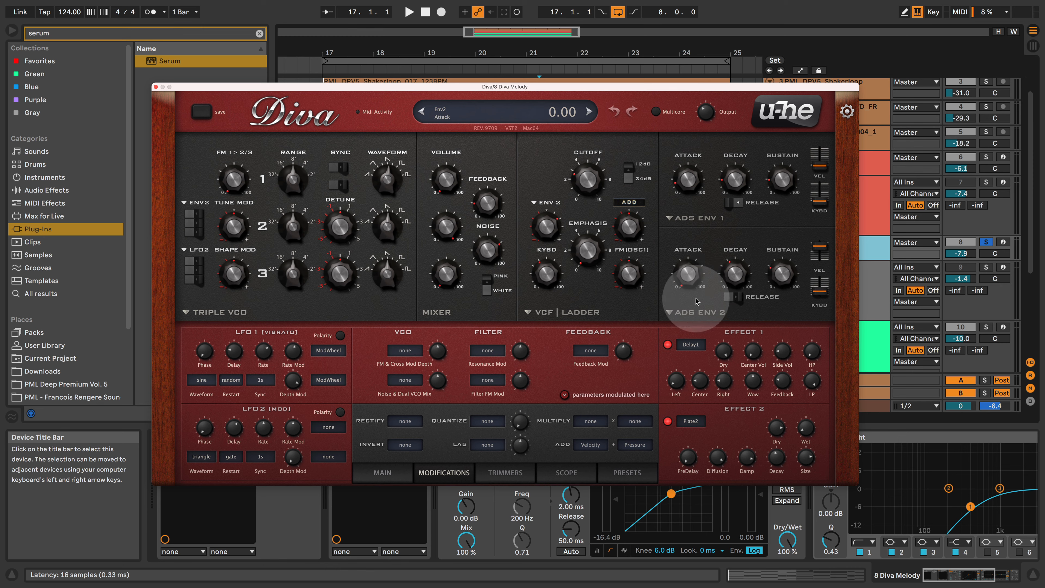
{"action": "key", "text": "space"}
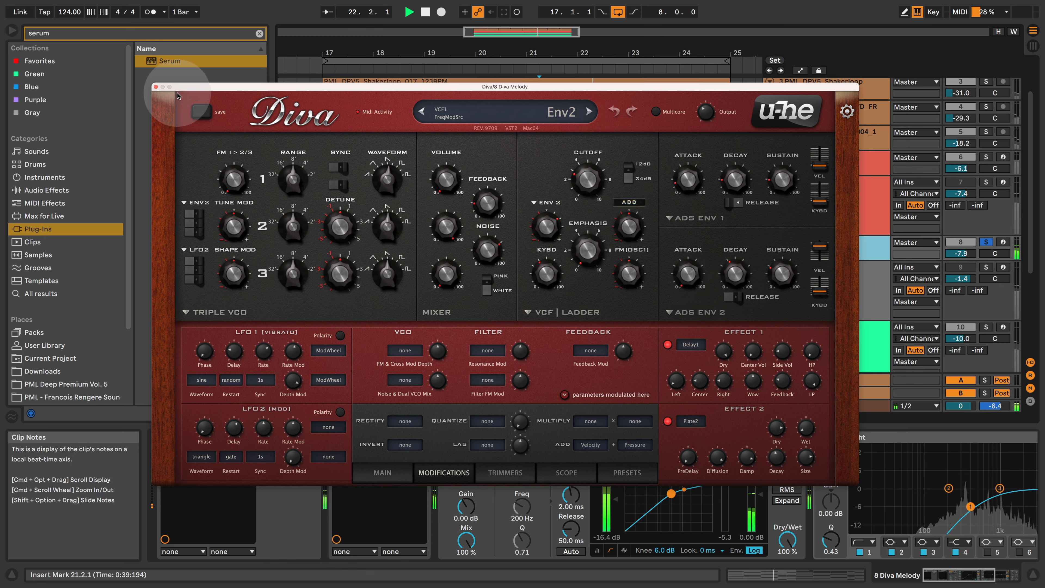
{"action": "left_click", "coordinate": [156, 87]}
{"action": "key", "text": "space"}
Solo track 9 Analog Pad, audition it and duplicate the track.
{"action": "left_click", "coordinate": [520, 222]}
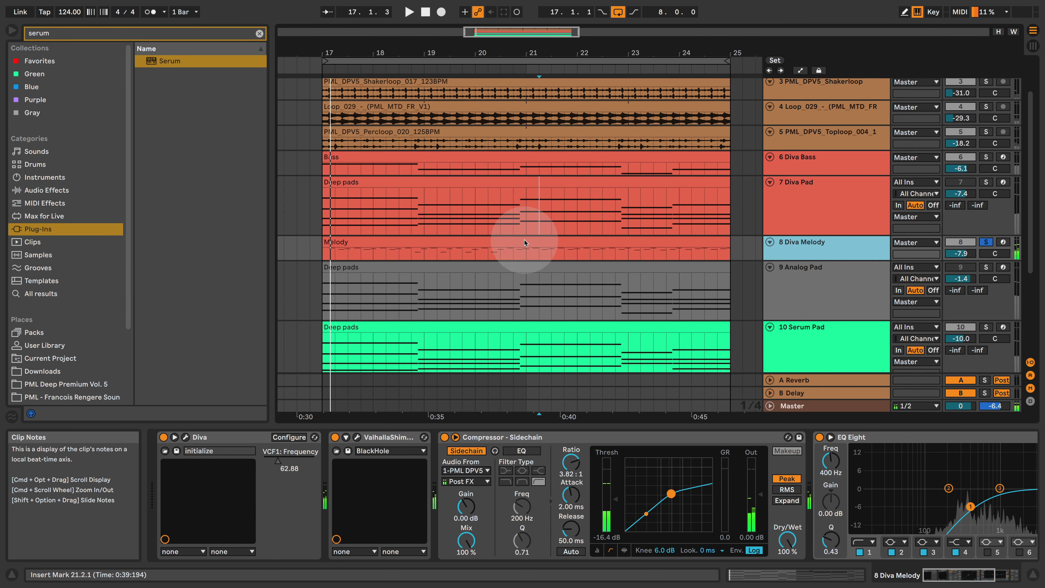
{"action": "left_click", "coordinate": [585, 306]}
{"action": "scroll", "coordinate": [585, 306], "scroll_direction": "down", "scroll_amount": 5}
{"action": "scroll", "coordinate": [490, 270], "scroll_direction": "up", "scroll_amount": 2}
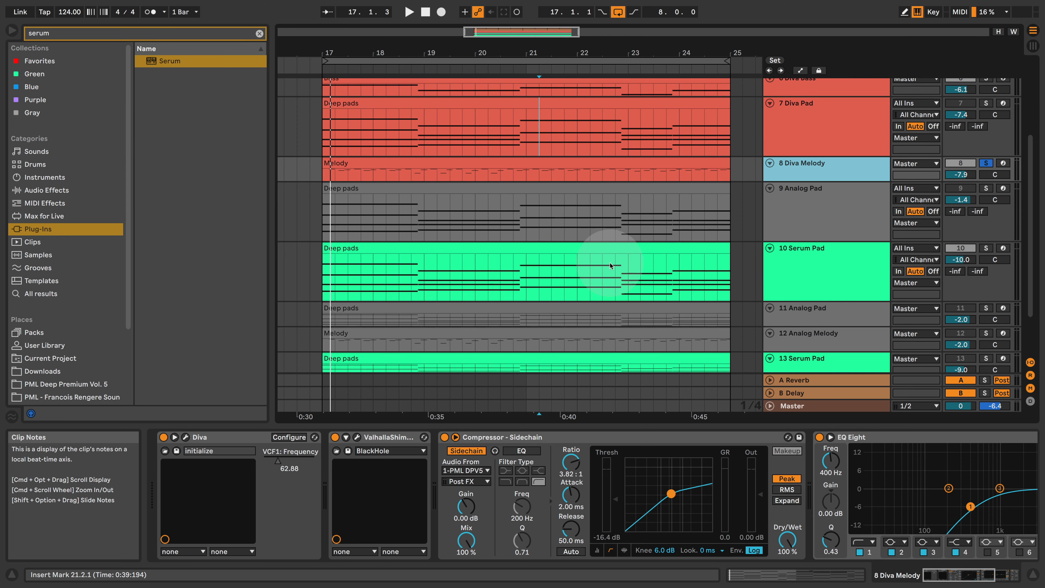
{"action": "left_click", "coordinate": [824, 212]}
{"action": "left_click", "coordinate": [986, 188]}
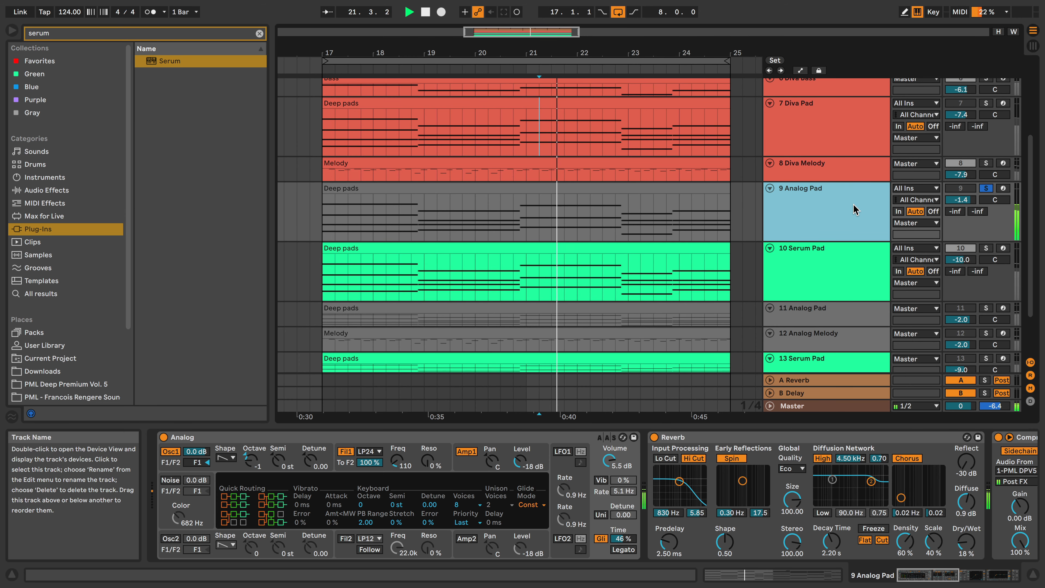
{"action": "right_click", "coordinate": [816, 198]}
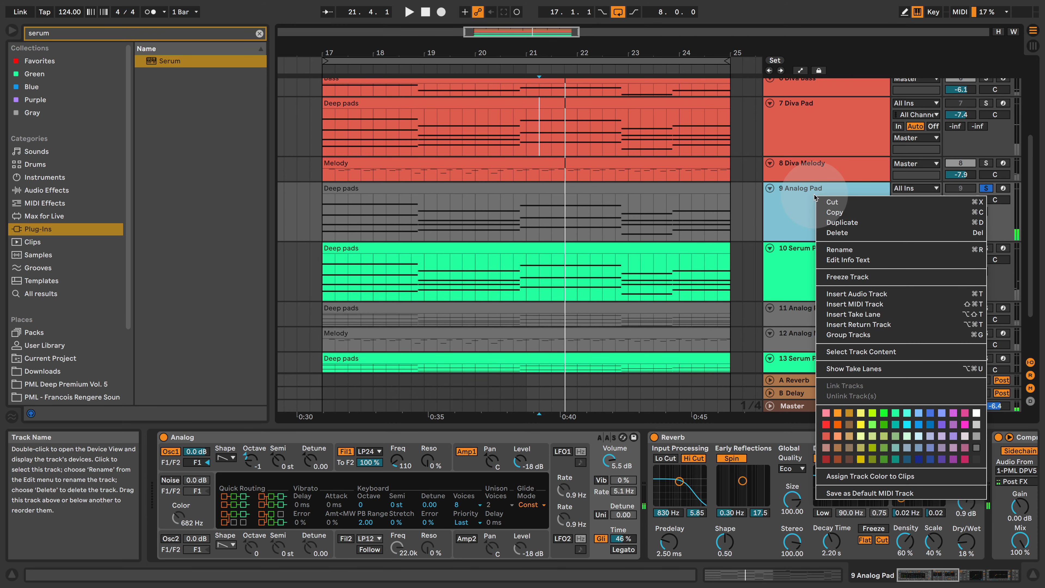
{"action": "left_click", "coordinate": [872, 223]}
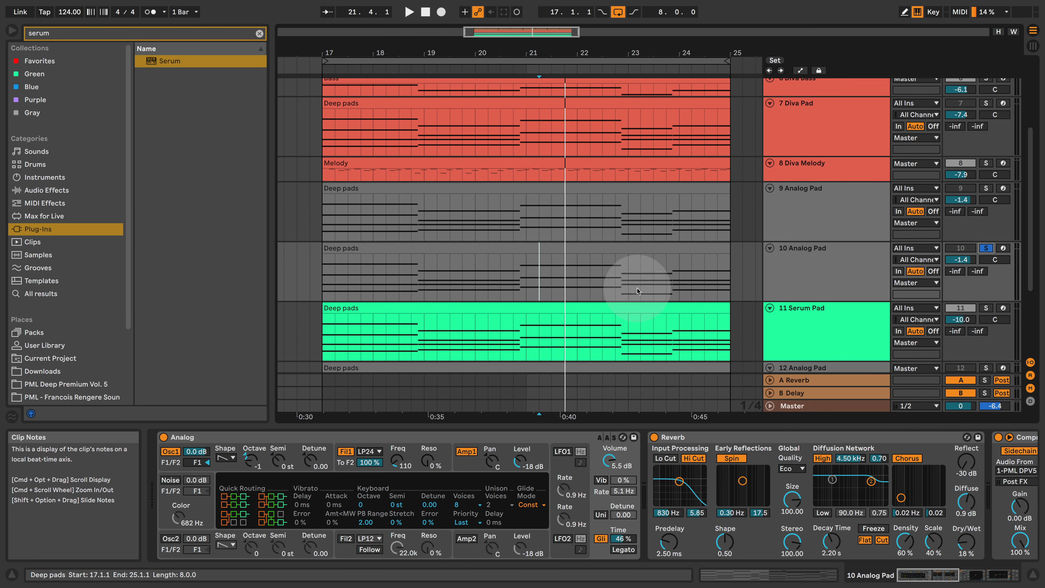
Replace the Deep pads clip on the duplicated Analog Pad track with a copy of the Diva Melody track's Melody clip.
{"action": "left_click", "coordinate": [523, 165]}
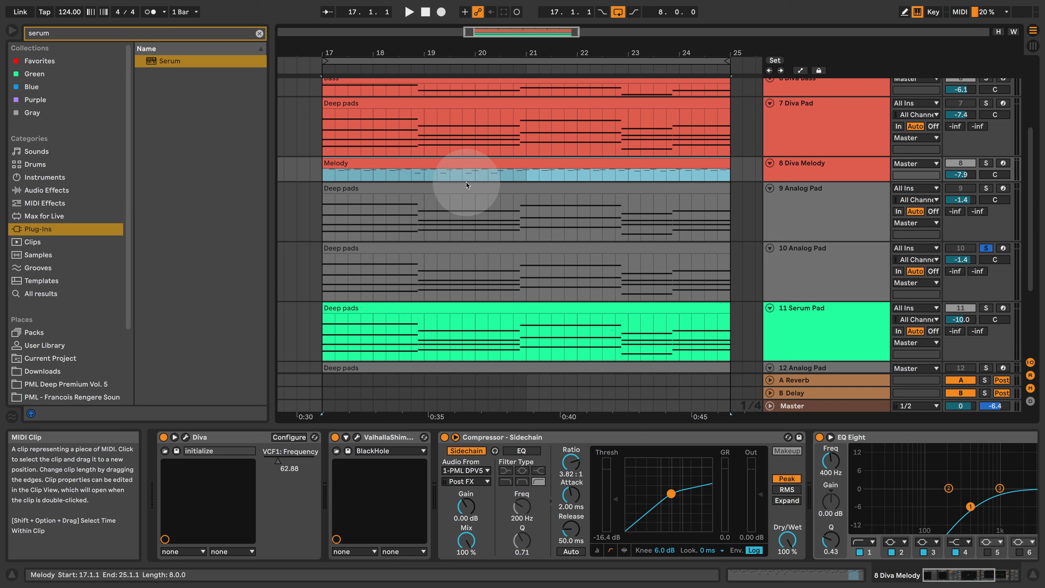
{"action": "left_click", "coordinate": [348, 250]}
{"action": "key", "text": "super+v"}
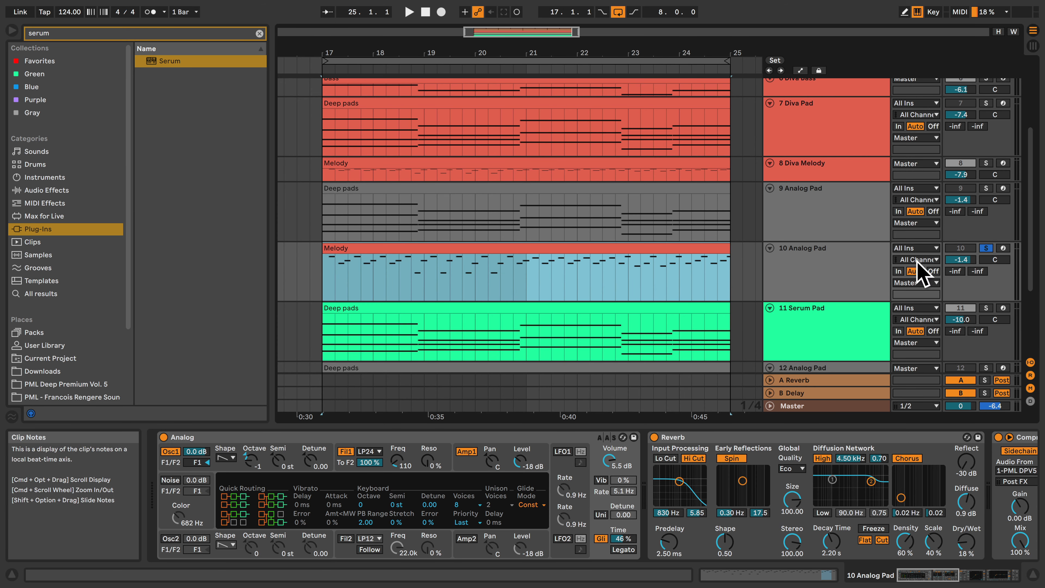
Audition the melody on the duplicated Analog track and turn off Analog's glide.
{"action": "key", "text": "space"}
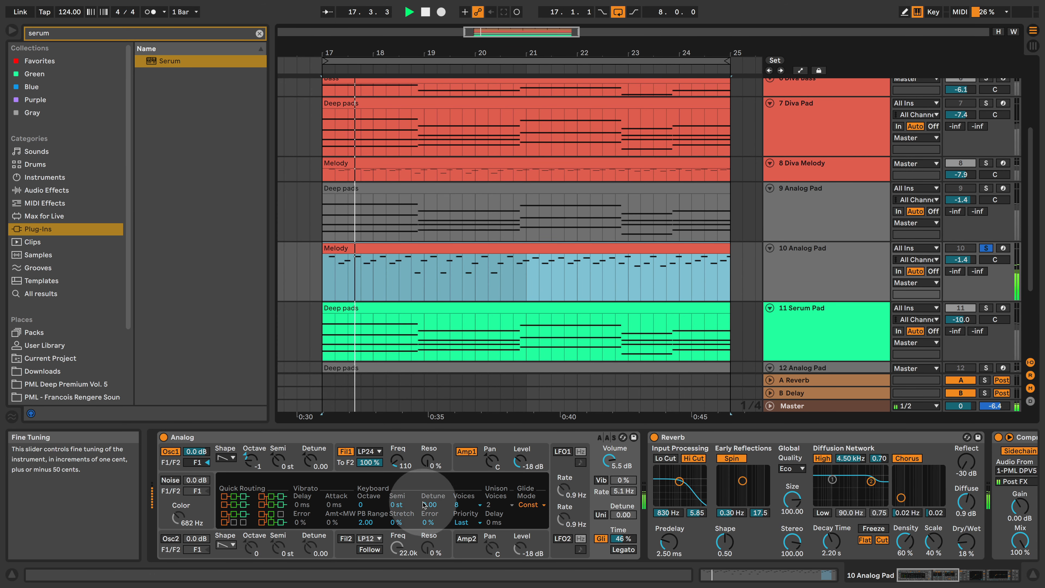
{"action": "left_click", "coordinate": [601, 539]}
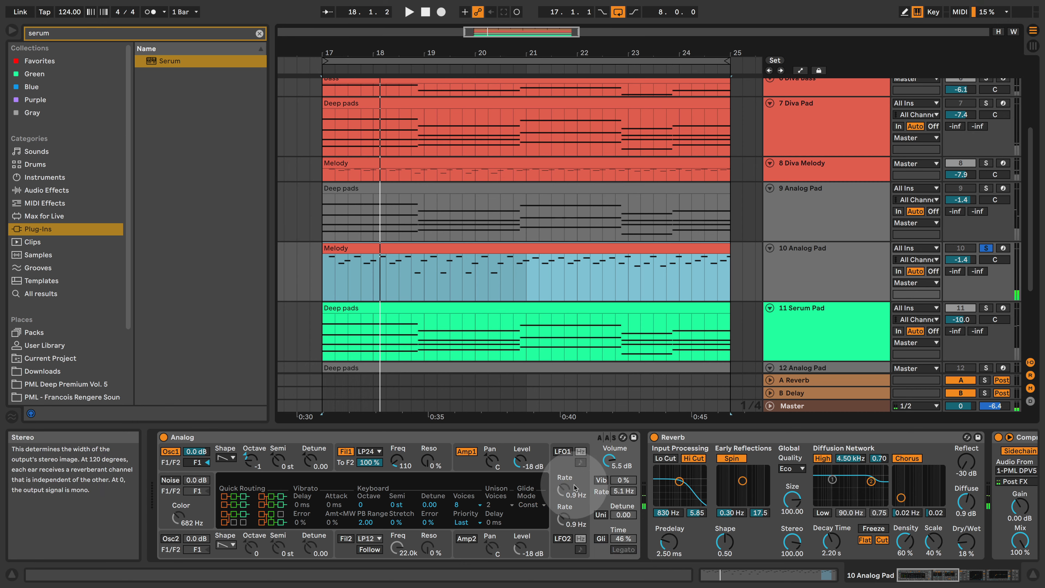
{"action": "key", "text": "space"}
Set filter 1's envelope to 5 ms attack, 71 ms decay and 0.53 sustain, and its frequency to 713.
{"action": "left_click", "coordinate": [444, 461]}
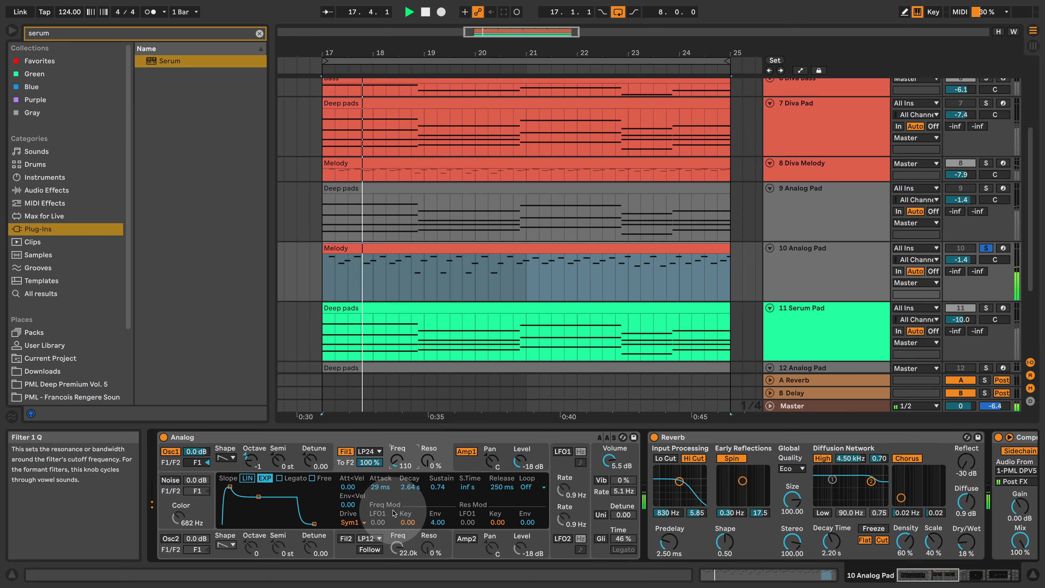
{"action": "key", "text": "space"}
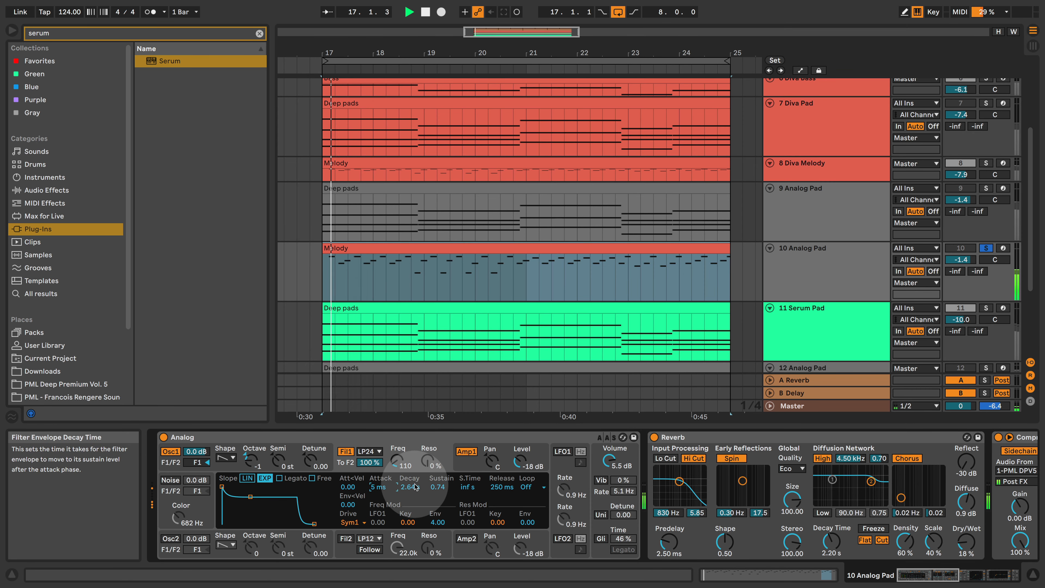
{"action": "left_click_drag", "start_coordinate": [414, 486], "coordinate": [397, 451]}
{"action": "key", "text": "space"}
{"action": "left_click", "coordinate": [431, 487]}
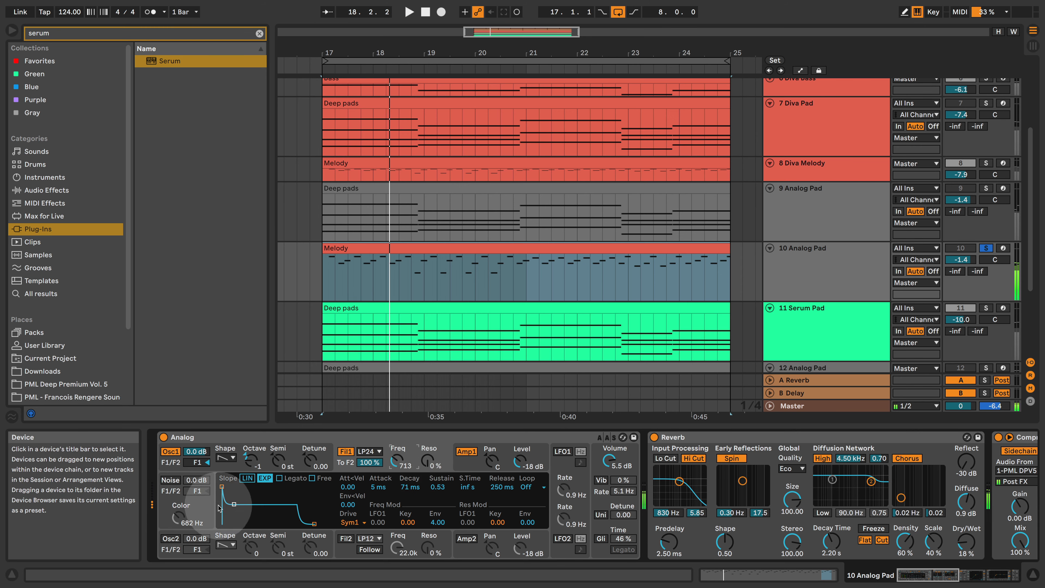
Enable Analog's noise generator and raise its color to about 5.1 kHz.
{"action": "left_click", "coordinate": [170, 479]}
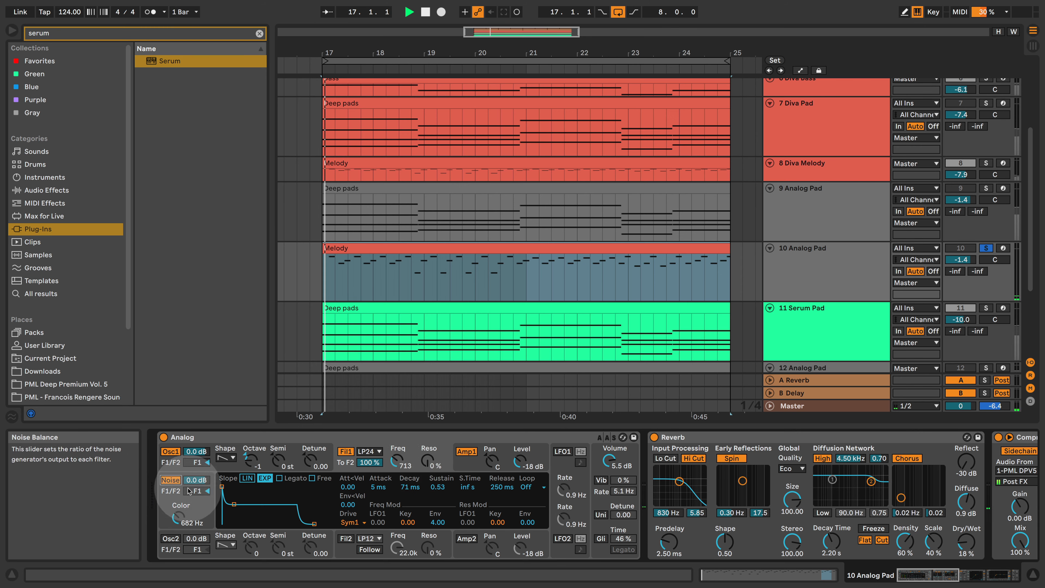
{"action": "left_click_drag", "start_coordinate": [179, 518], "coordinate": [178, 504]}
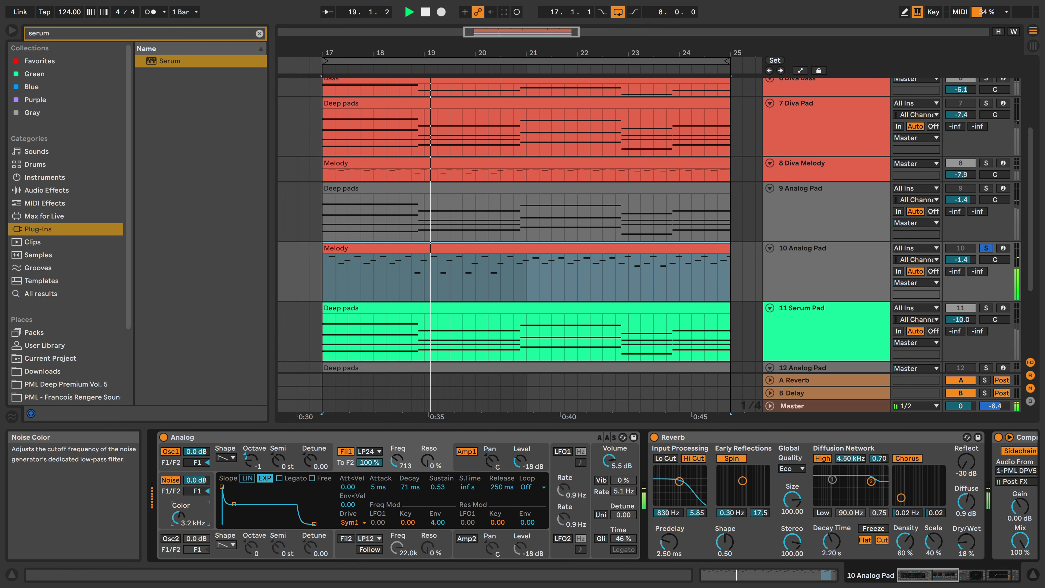
{"action": "left_click", "coordinate": [183, 520]}
{"action": "left_click_drag", "start_coordinate": [184, 531], "coordinate": [184, 510]}
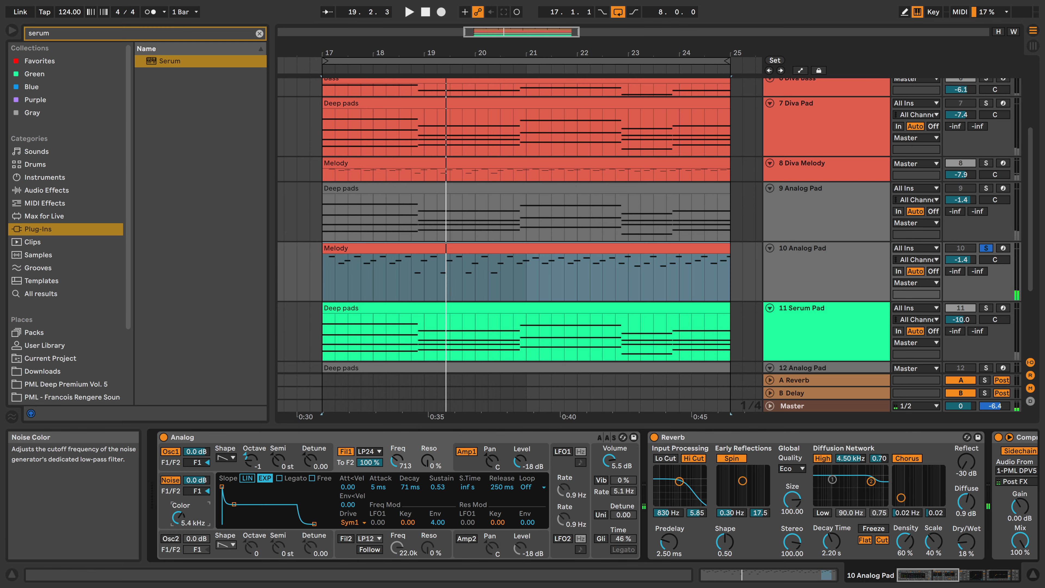
Set the filter 1 envelope's sustain to 0.00 and its decay to 864 ms while auditioning the melody.
{"action": "key", "text": "space"}
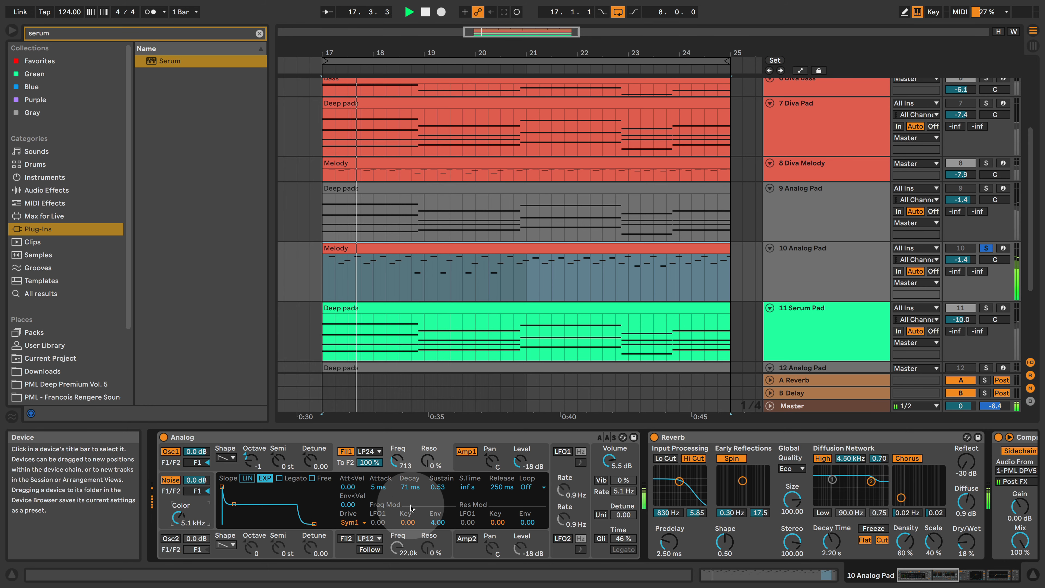
{"action": "left_click", "coordinate": [438, 488]}
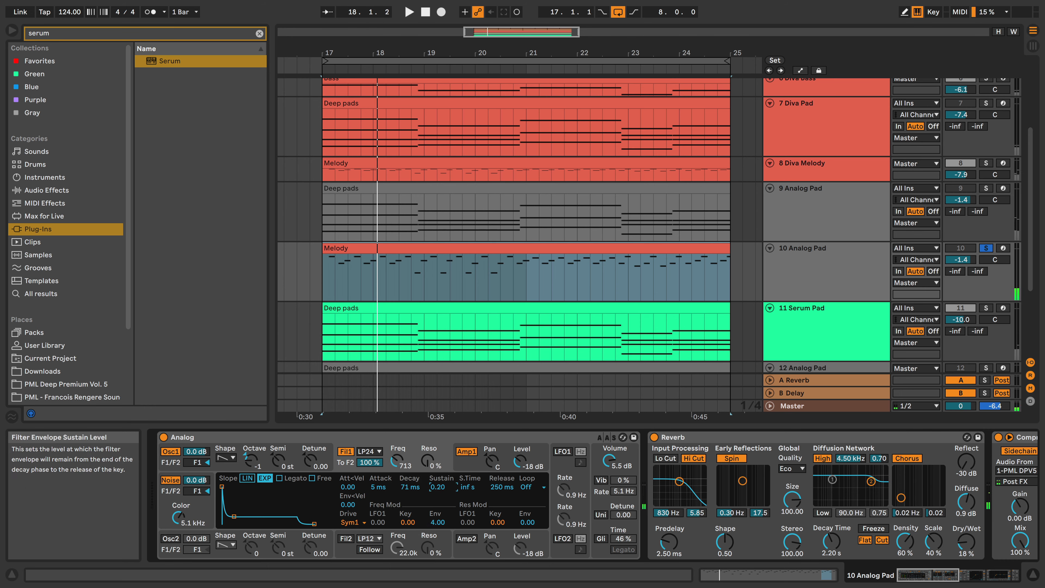
{"action": "key", "text": "space"}
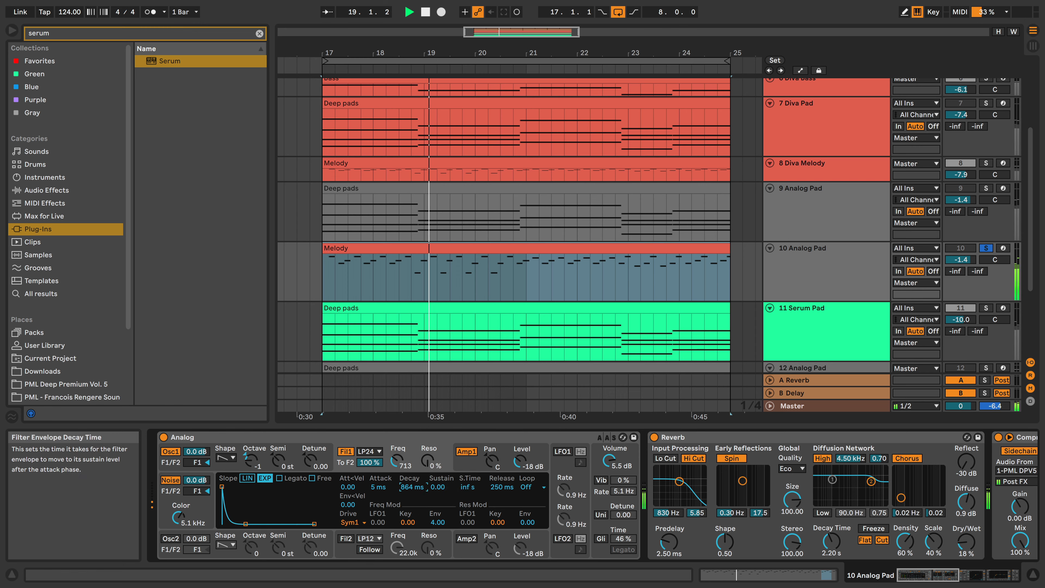
Set filter 1's envelope decay to 717 ms in Analog and solo the Diva Melody track for comparison.
{"action": "left_click_drag", "start_coordinate": [411, 487], "coordinate": [412, 473]}
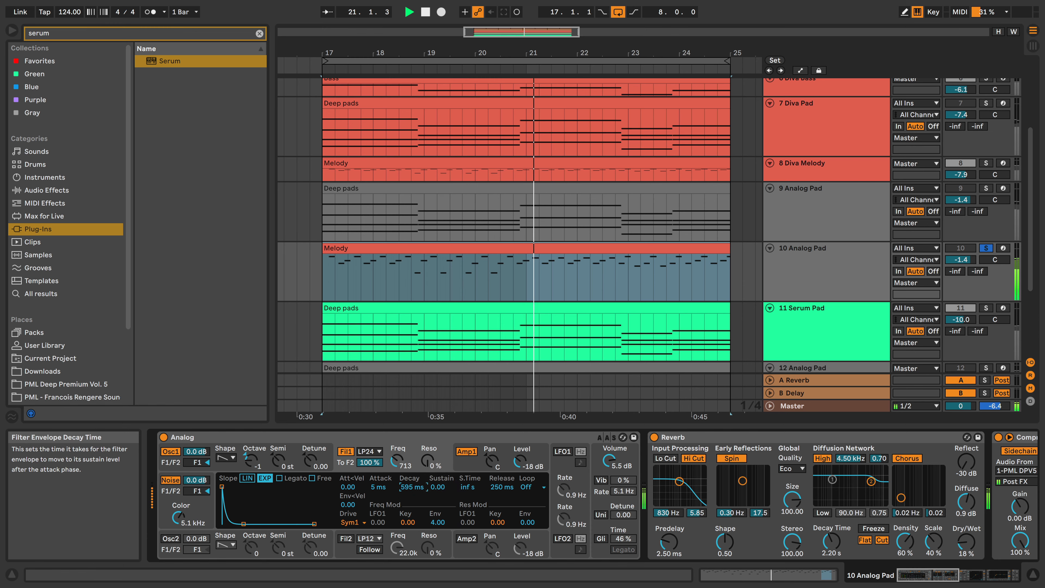
{"action": "key", "text": "space"}
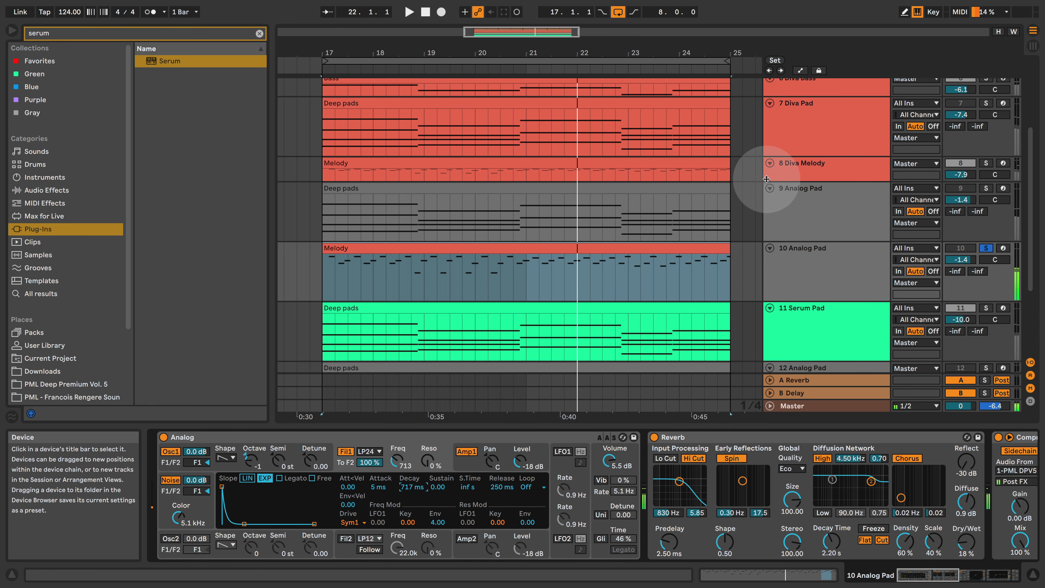
{"action": "left_click", "coordinate": [987, 164]}
{"action": "key", "text": "space"}
{"action": "left_click", "coordinate": [825, 168]}
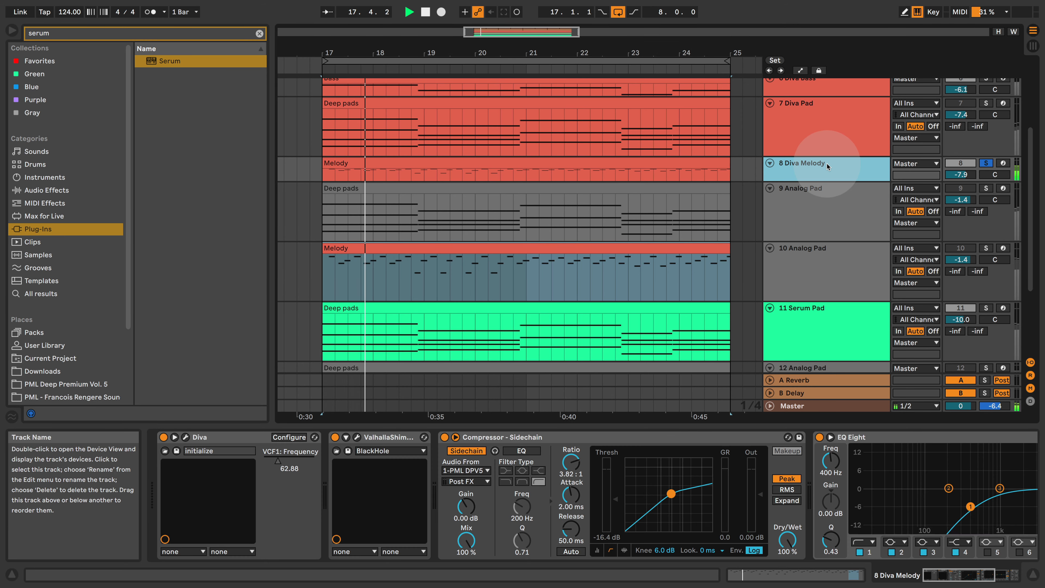
Inspect the attack, decay and sustain of envelope 2 in the Diva Melody track's instrument.
{"action": "left_click", "coordinate": [185, 438]}
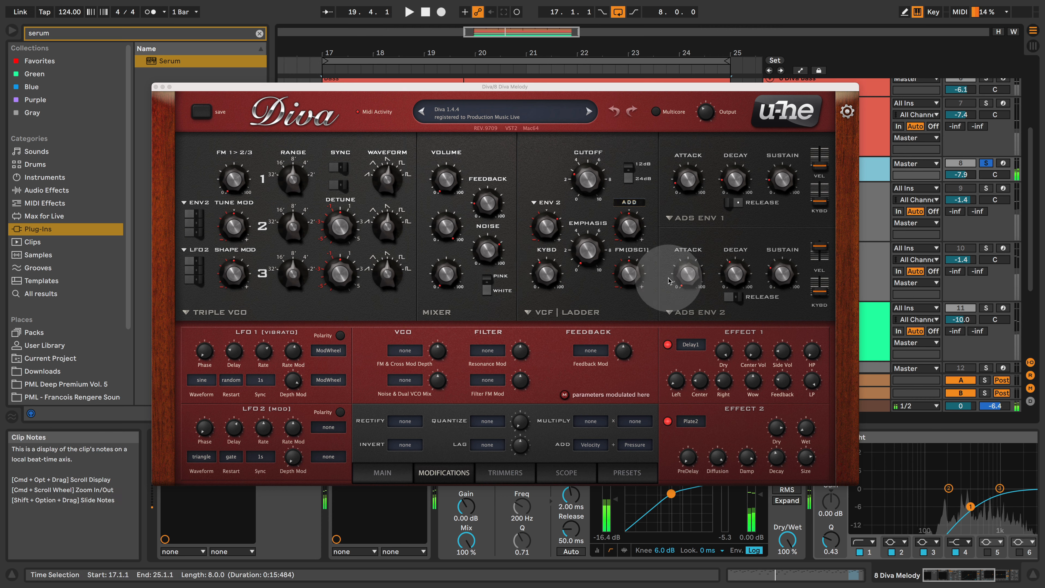
{"action": "mouse_move", "coordinate": [683, 277]}
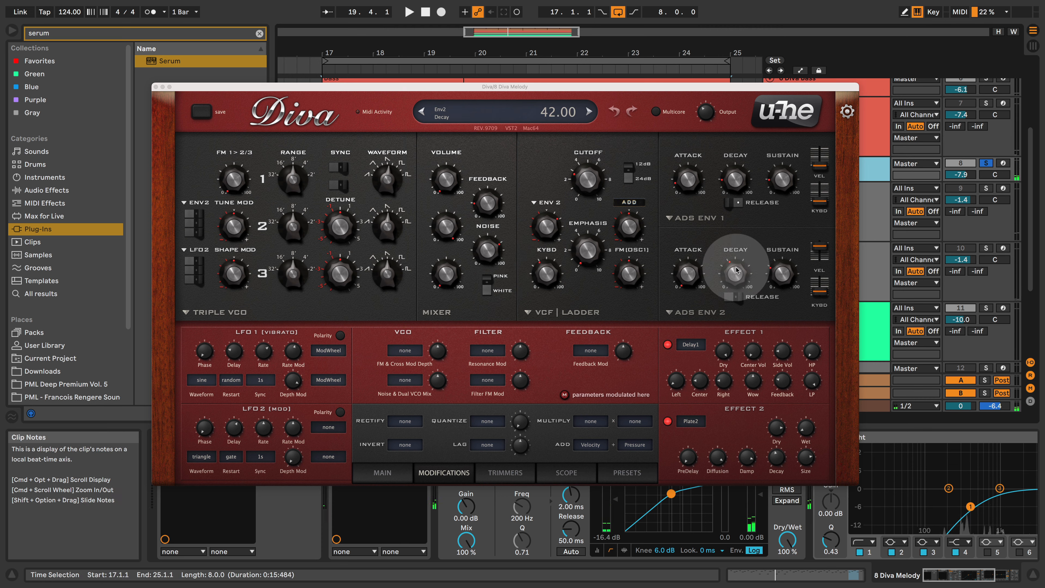
{"action": "mouse_move", "coordinate": [780, 276]}
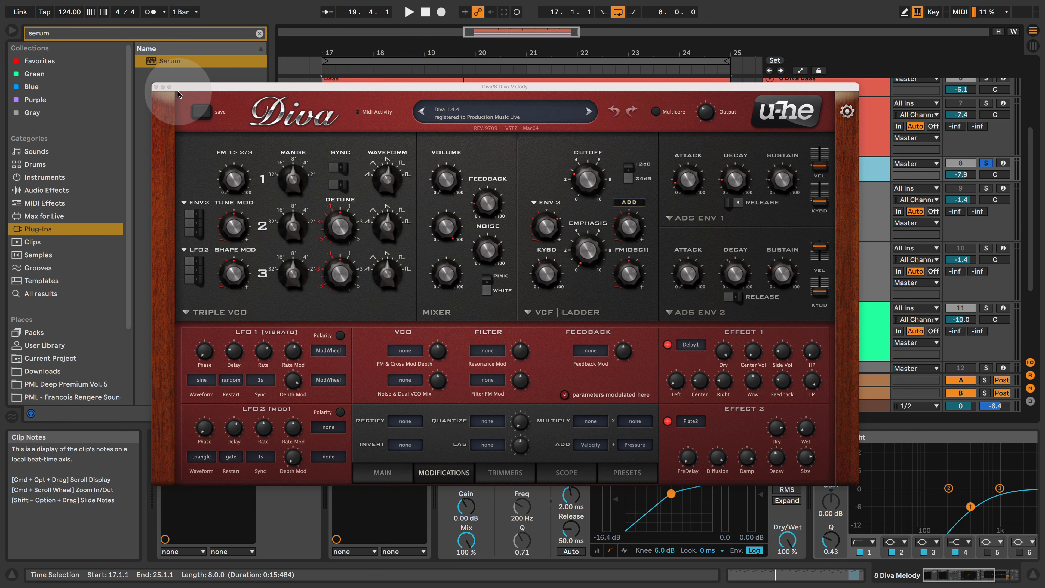
{"action": "left_click", "coordinate": [157, 88]}
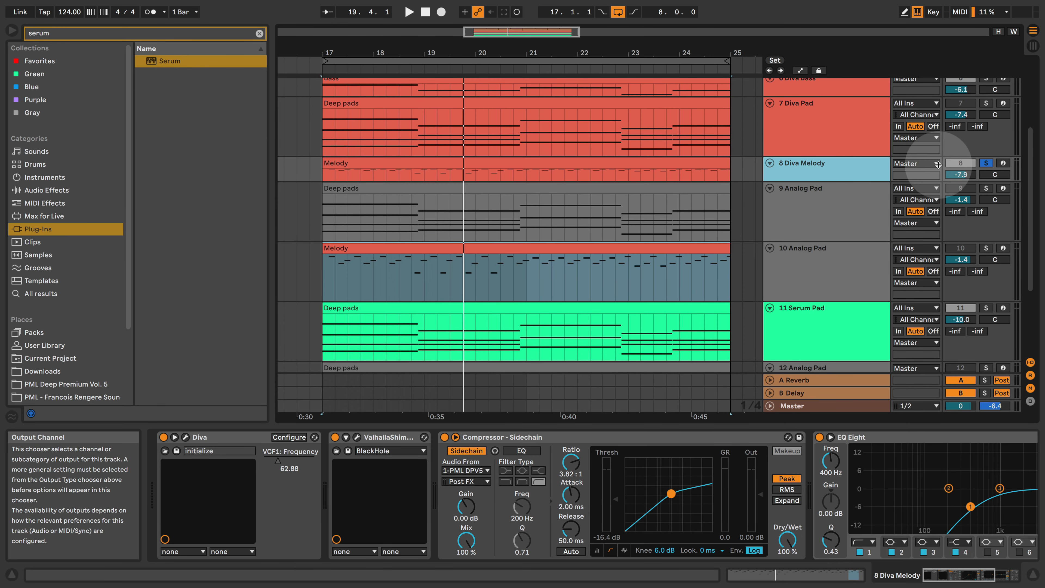
Replace the Reverb on track 10 Analog Pad with a copy of Diva Melody's ValhallaShimmer and solo the track.
{"action": "left_click", "coordinate": [389, 437]}
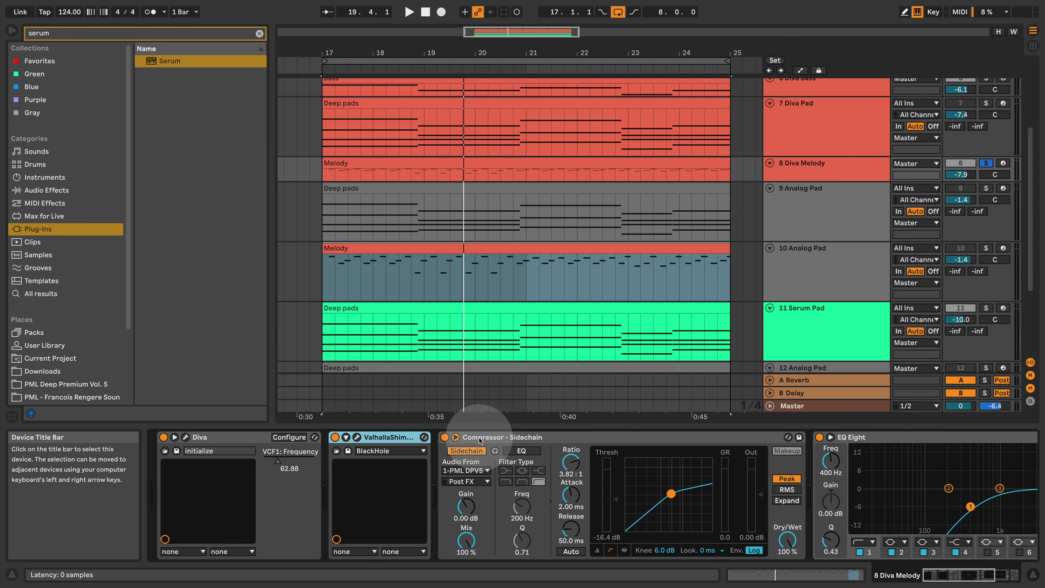
{"action": "left_click", "coordinate": [823, 256]}
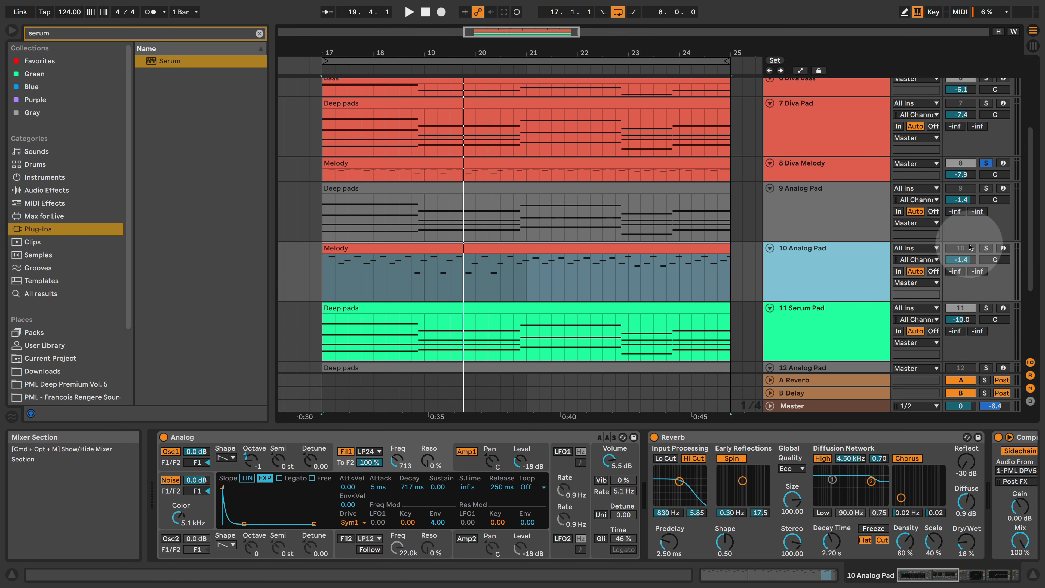
{"action": "left_click", "coordinate": [985, 249]}
{"action": "left_click", "coordinate": [747, 437]}
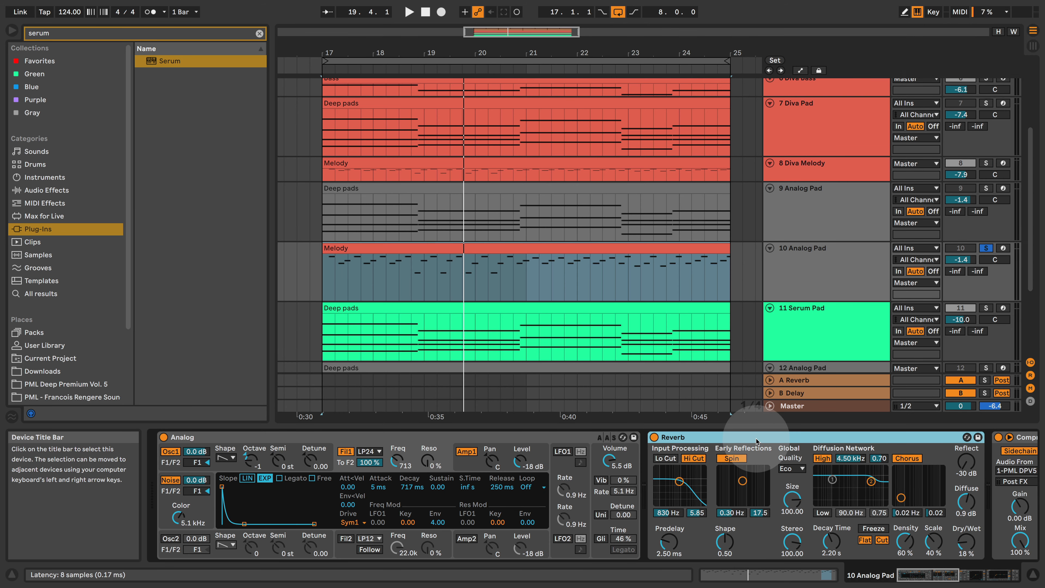
{"action": "key", "text": "Delete"}
{"action": "key", "text": "ctrl+v"}
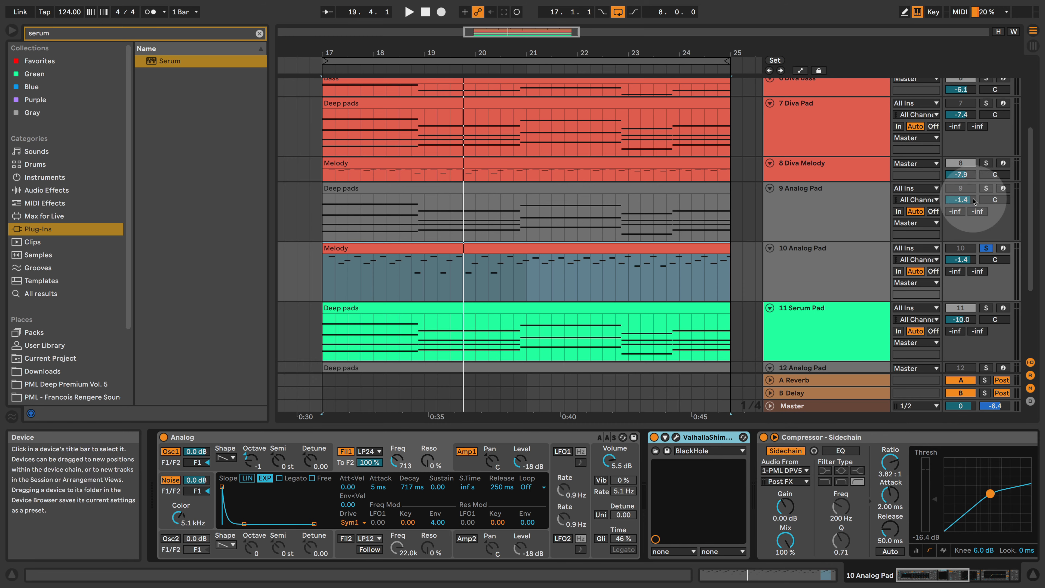
Set track 10's volume to -8.1 dB while comparing its melody against the Diva Melody track.
{"action": "key", "text": "space"}
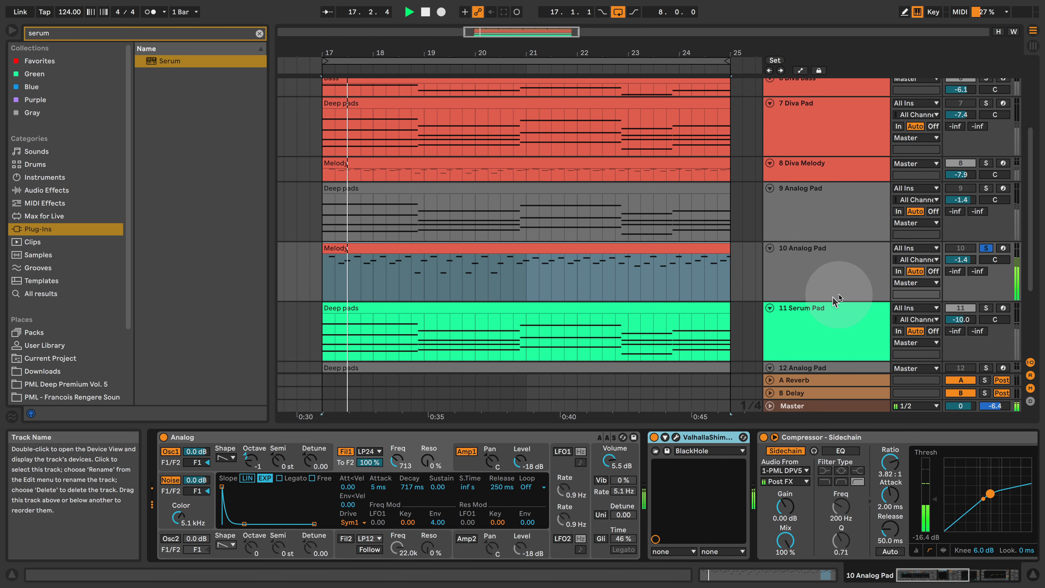
{"action": "left_click", "coordinate": [986, 163]}
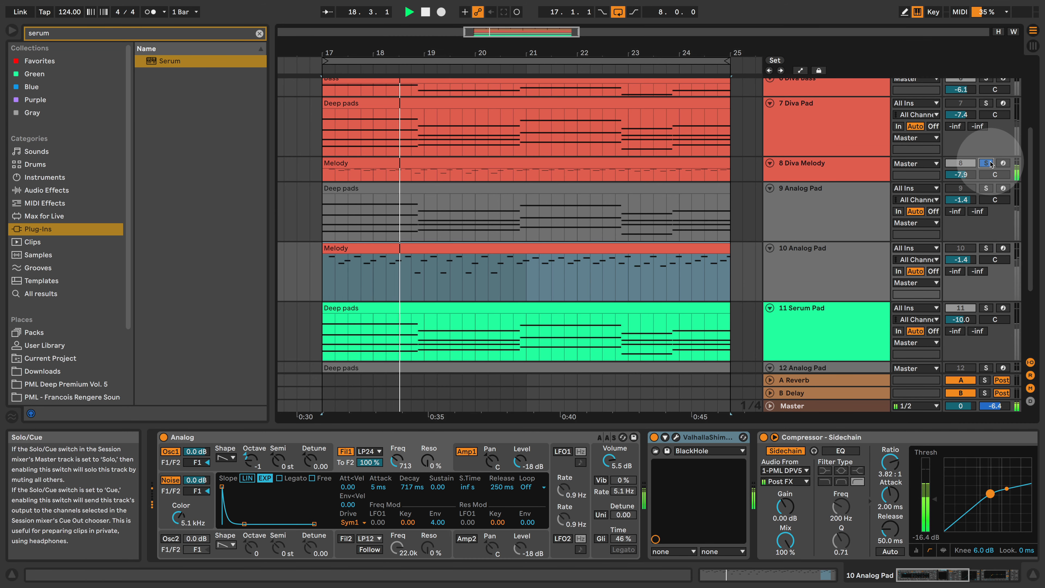
{"action": "left_click", "coordinate": [986, 248]}
{"action": "left_click_drag", "start_coordinate": [960, 259], "coordinate": [965, 259]}
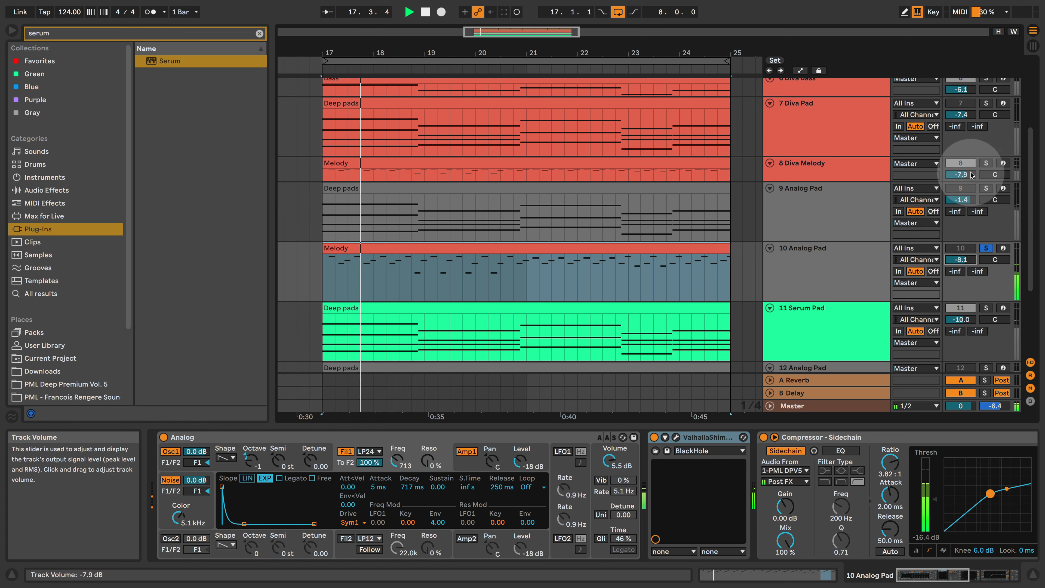
{"action": "left_click", "coordinate": [986, 163]}
{"action": "left_click", "coordinate": [986, 248]}
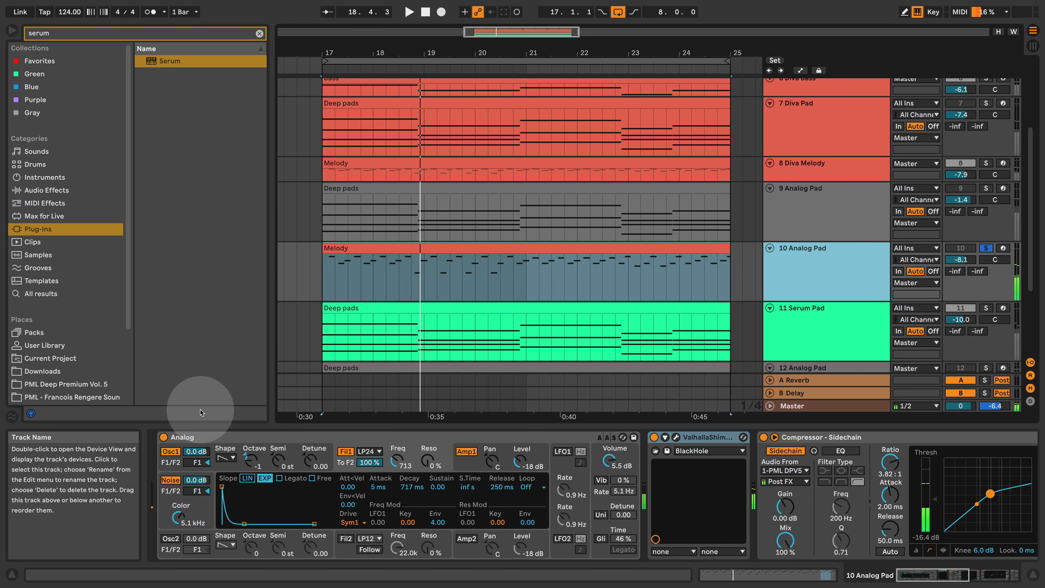
Set Analog's noise level to -6.2 dB and filter 1's frequency to 323 while auditioning the melody.
{"action": "left_click_drag", "start_coordinate": [196, 480], "coordinate": [196, 482]}
{"action": "key", "text": "space"}
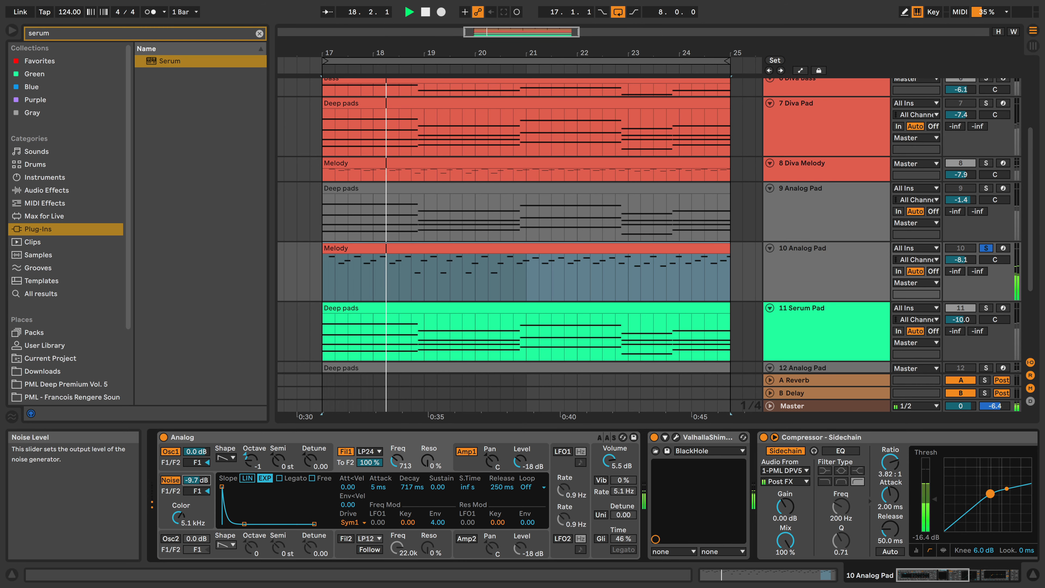
{"action": "key", "text": "space"}
{"action": "left_click_drag", "start_coordinate": [193, 480], "coordinate": [199, 472]}
{"action": "key", "text": "space"}
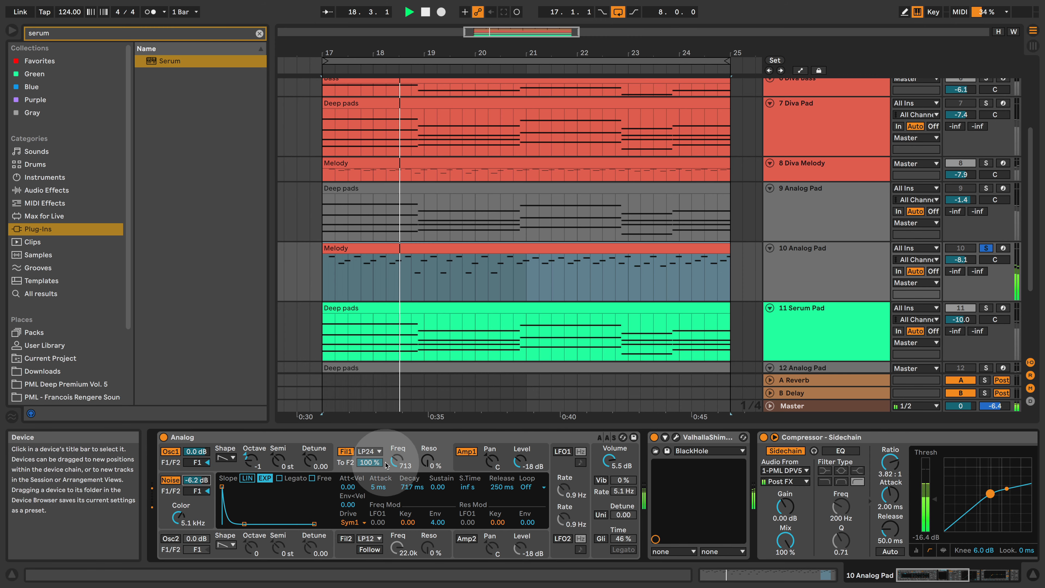
{"action": "left_click_drag", "start_coordinate": [397, 460], "coordinate": [397, 473]}
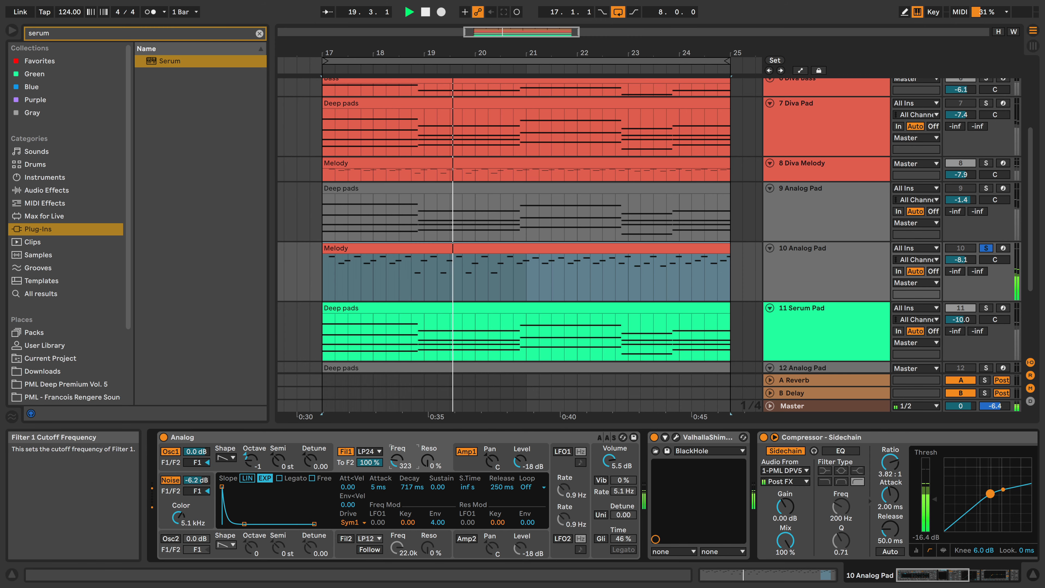
{"action": "left_click", "coordinate": [986, 163]}
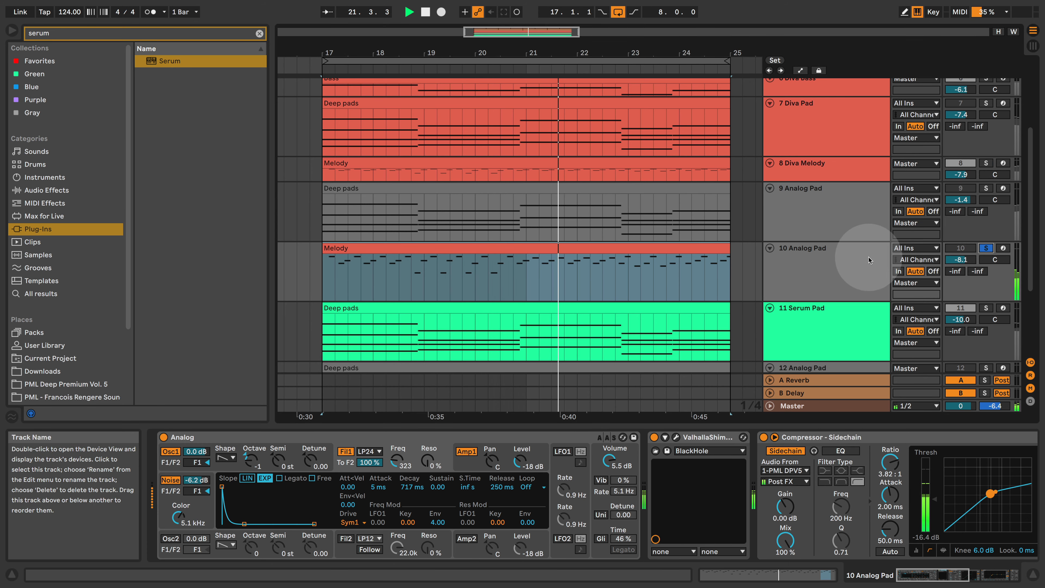
Find the Longest Ping Pong delay preset among the audio effects and insert it between Analog and ValhallaShimmer.
{"action": "left_click", "coordinate": [152, 35]}
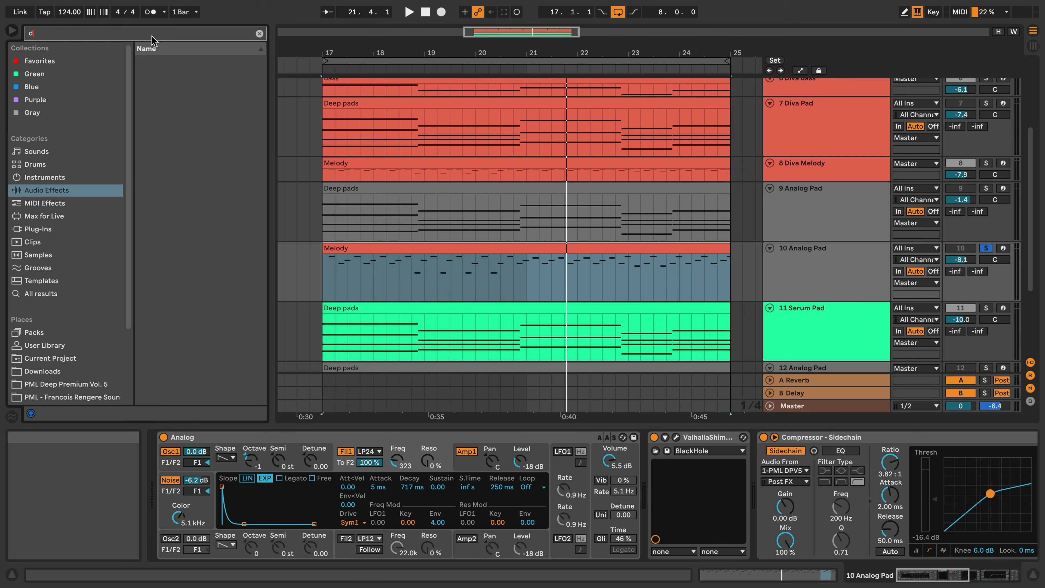
{"action": "type", "text": "ping"}
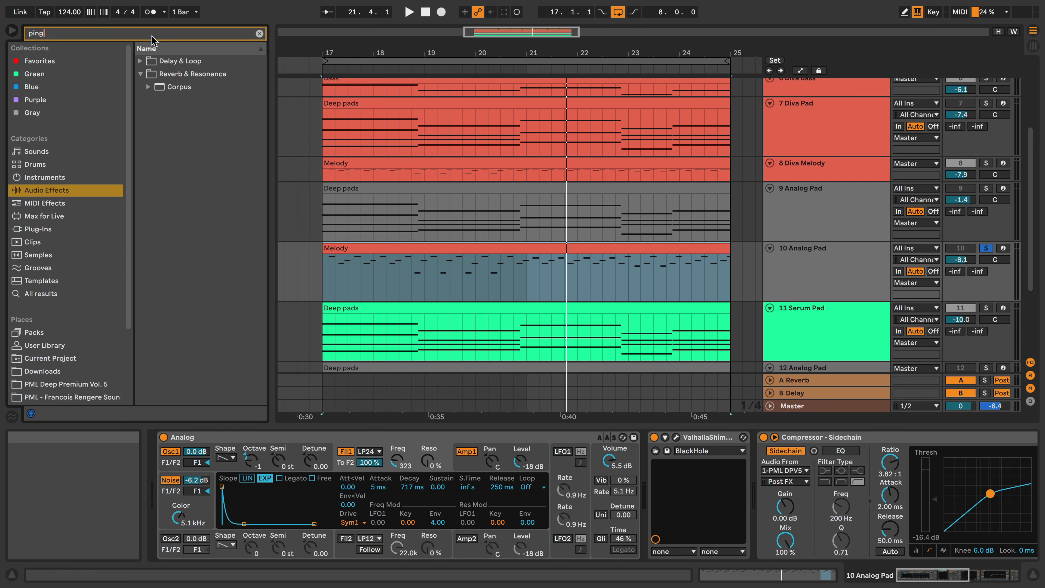
{"action": "left_click", "coordinate": [140, 62]}
{"action": "left_click", "coordinate": [149, 75]}
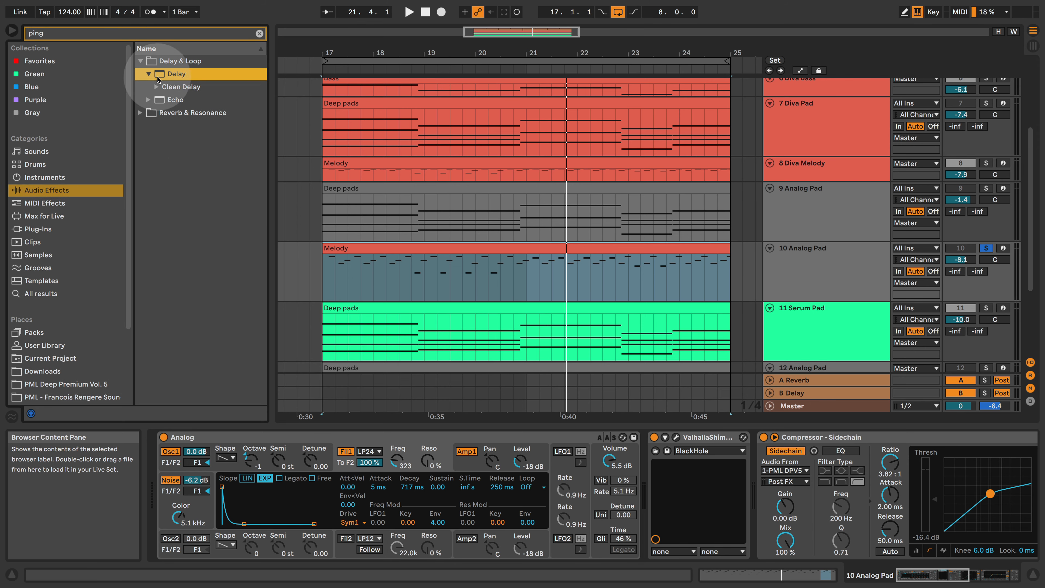
{"action": "left_click", "coordinate": [157, 87]}
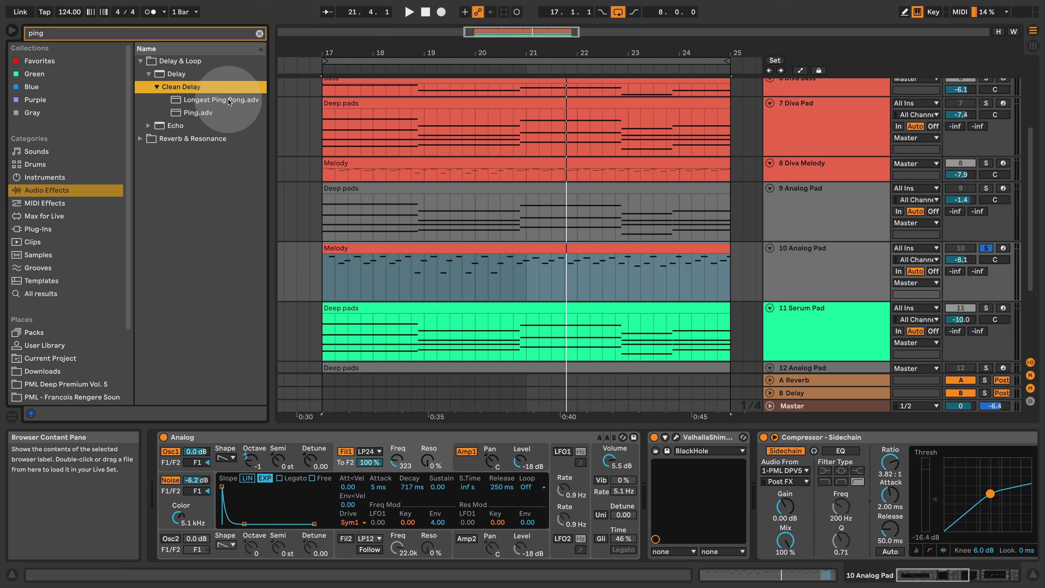
{"action": "mouse_move", "coordinate": [230, 102]}
{"action": "left_mouse_down"}
{"action": "mouse_move", "coordinate": [610, 444]}
{"action": "mouse_move", "coordinate": [640, 455]}
{"action": "left_mouse_up"}
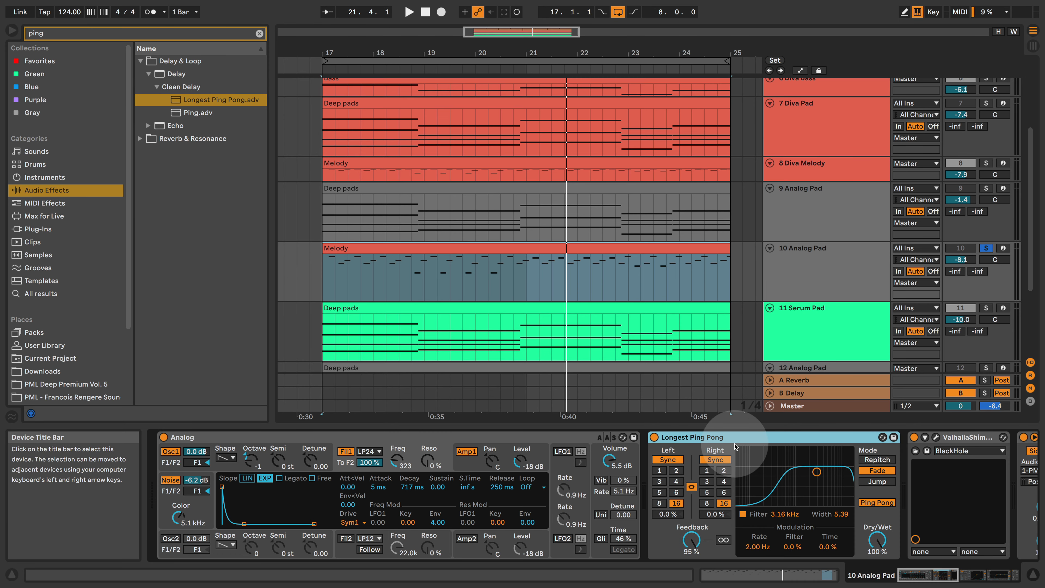
Set the ping pong delay's time to 3 sixteenths, feedback to 36% and dry/wet to 28%.
{"action": "left_click", "coordinate": [659, 481]}
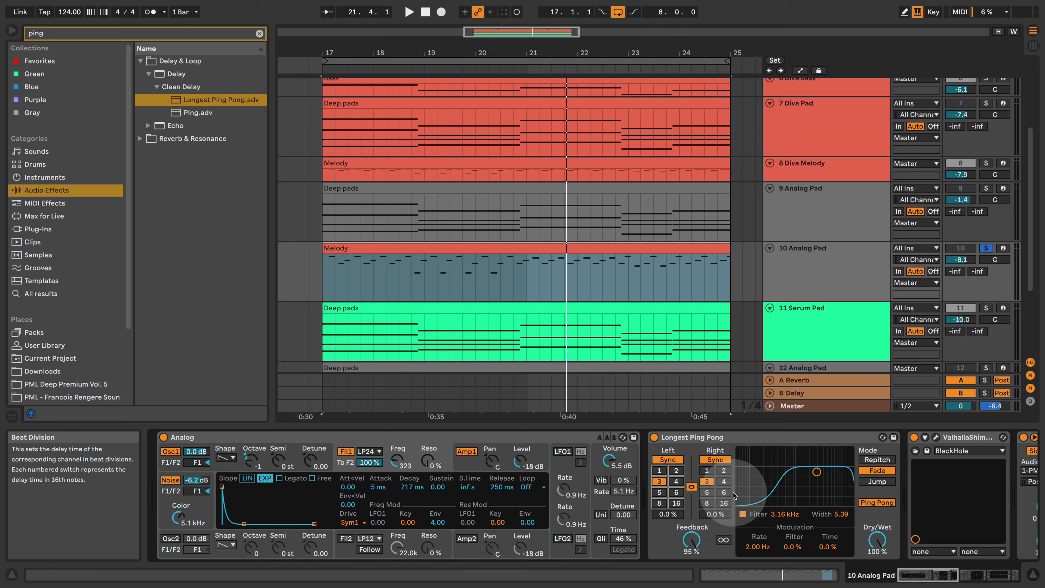
{"action": "left_click_drag", "start_coordinate": [877, 541], "coordinate": [878, 562]}
{"action": "left_click_drag", "start_coordinate": [691, 540], "coordinate": [723, 548]}
{"action": "key", "text": "space"}
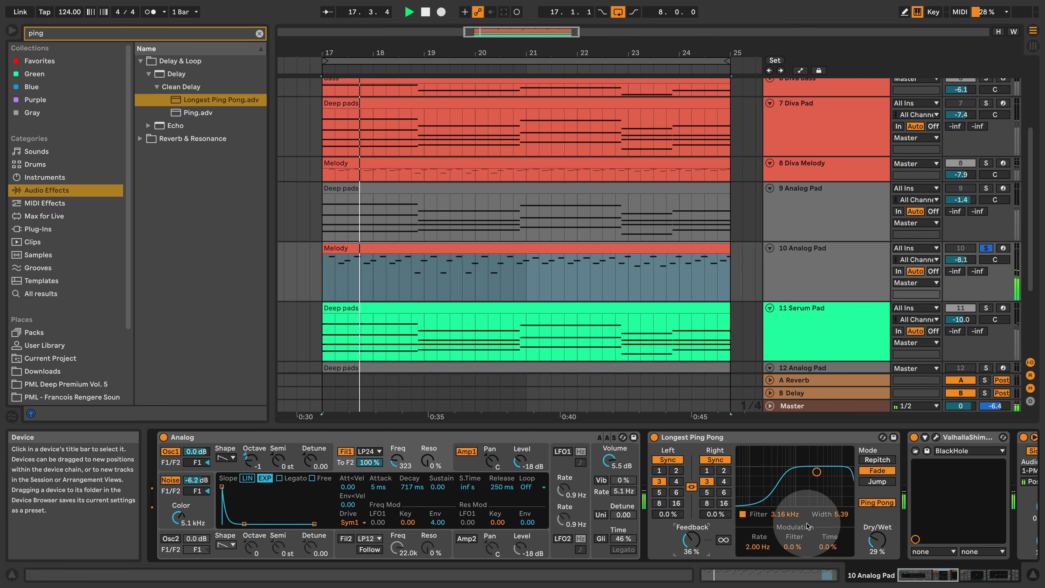
{"action": "left_click_drag", "start_coordinate": [876, 542], "coordinate": [875, 547]}
{"action": "left_click", "coordinate": [984, 164]}
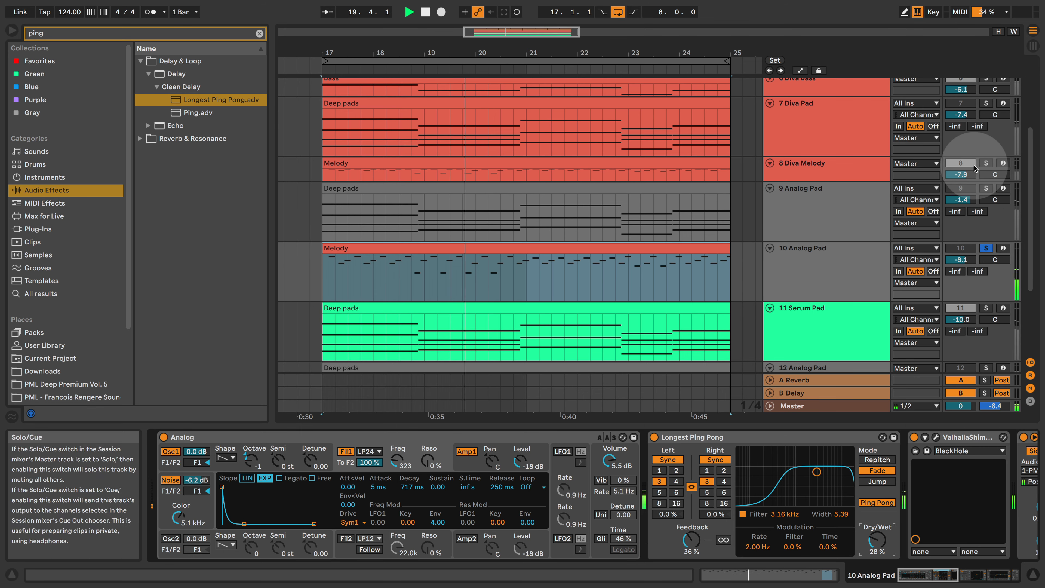
{"action": "left_click", "coordinate": [986, 248]}
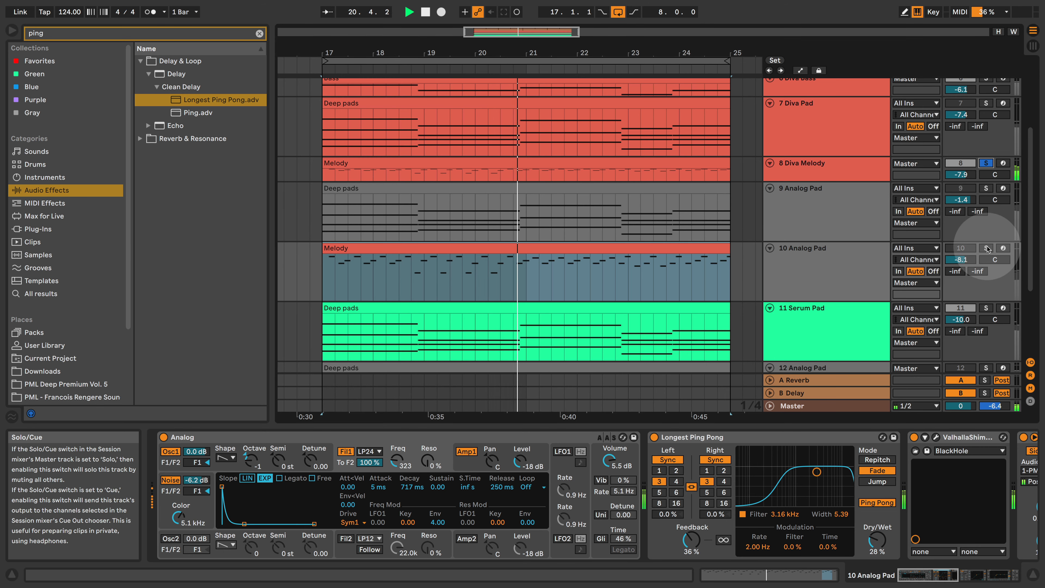
{"action": "left_click", "coordinate": [828, 253]}
{"action": "left_click", "coordinate": [831, 163]}
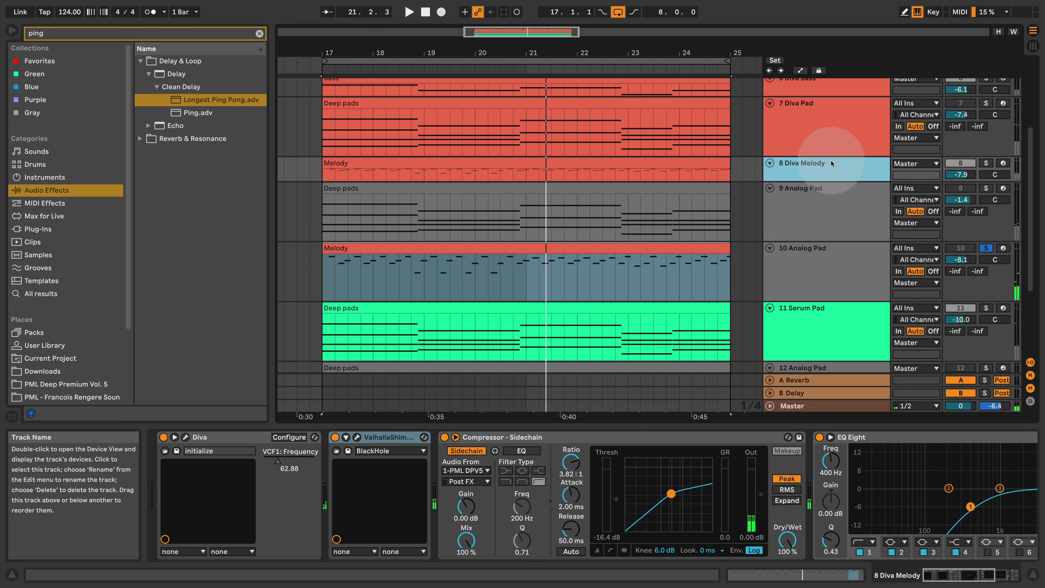
Set filter 1's envelope decay to 464 ms and its frequency to 550, comparing against the Diva Melody.
{"action": "left_click", "coordinate": [876, 245]}
{"action": "key", "text": "space"}
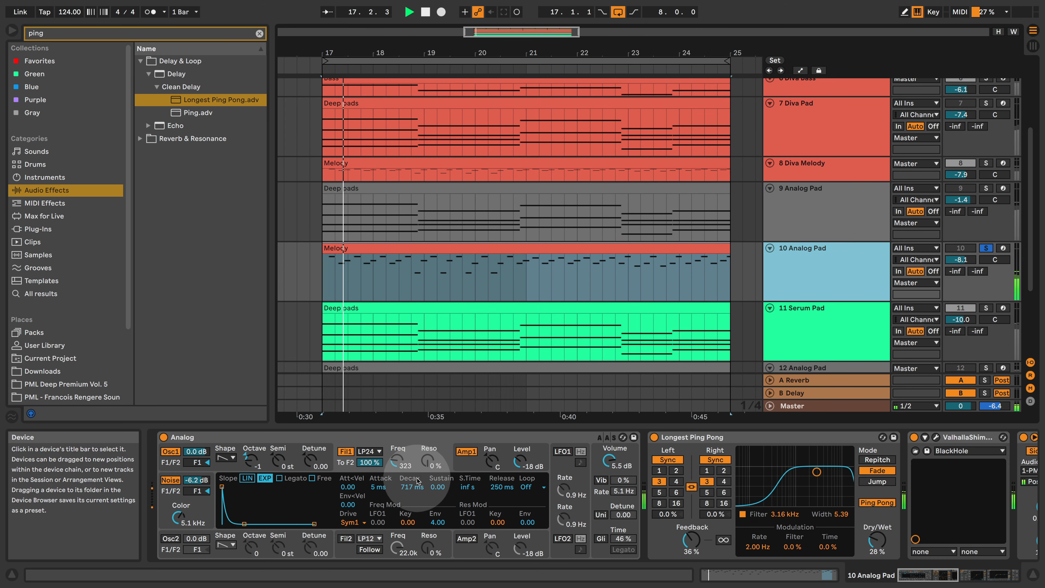
{"action": "left_click_drag", "start_coordinate": [412, 489], "coordinate": [412, 500]}
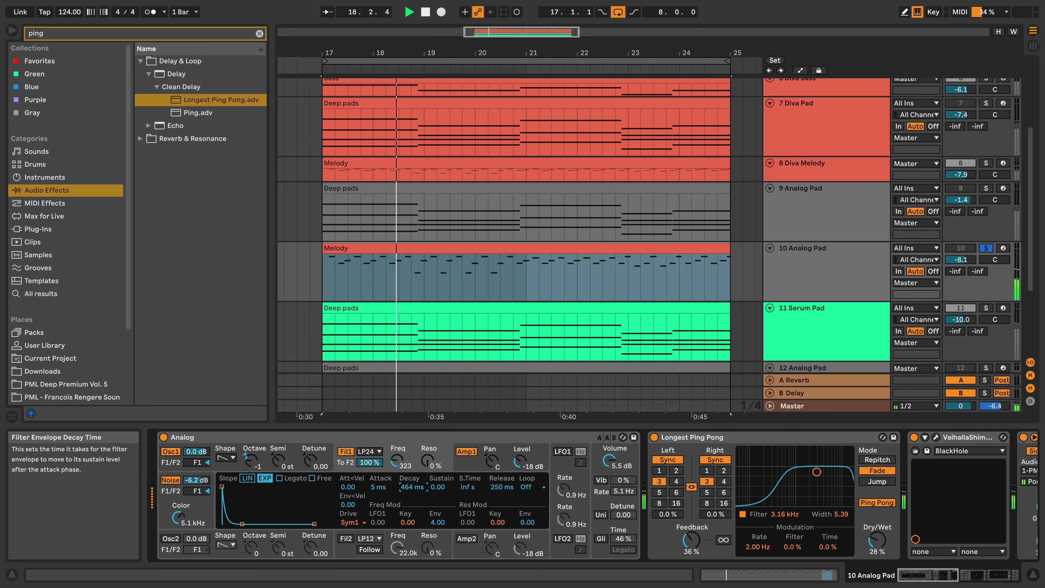
{"action": "mouse_move", "coordinate": [397, 461]}
{"action": "left_mouse_down"}
{"action": "mouse_move", "coordinate": [397, 449]}
{"action": "mouse_move", "coordinate": [397, 463]}
{"action": "left_mouse_up"}
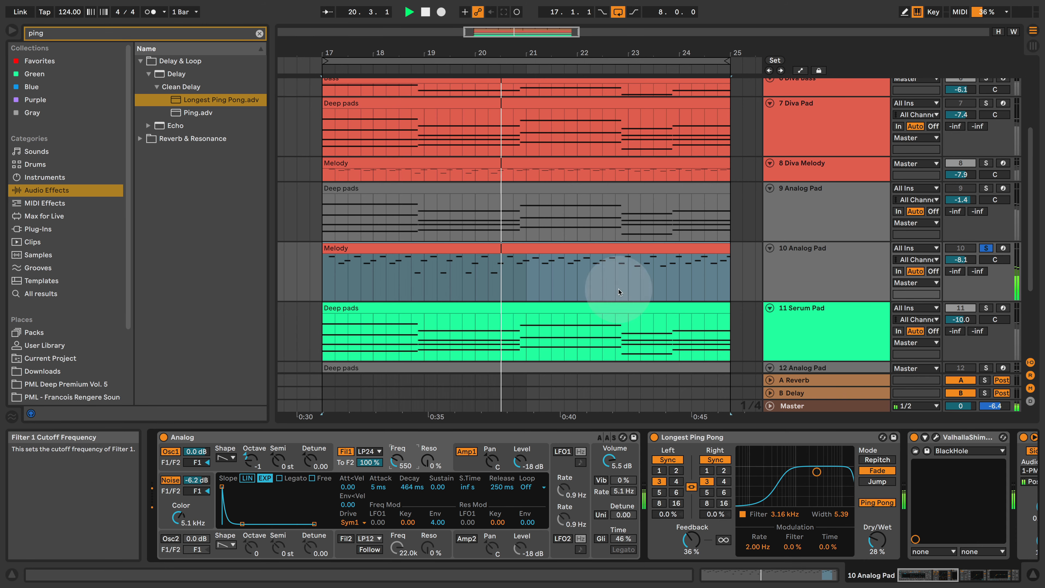
{"action": "left_click", "coordinate": [986, 163]}
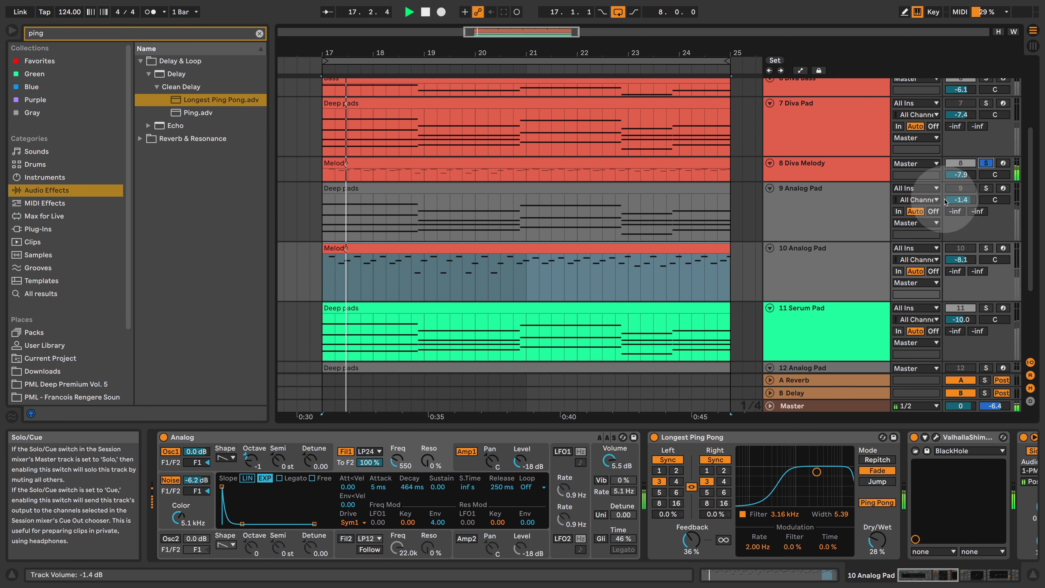
{"action": "left_click", "coordinate": [986, 247]}
Lower filter 1's frequency to 378 and compare the Analog melody with the Diva Melody again.
{"action": "left_click_drag", "start_coordinate": [397, 460], "coordinate": [397, 473]}
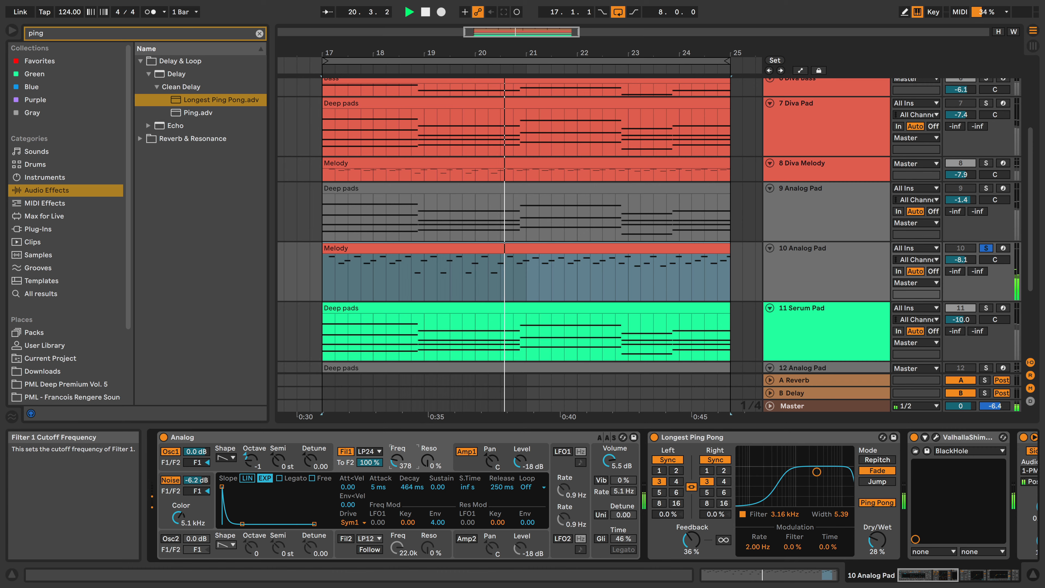
{"action": "left_click", "coordinate": [986, 163]}
{"action": "left_click", "coordinate": [986, 248]}
{"action": "left_click", "coordinate": [840, 263]}
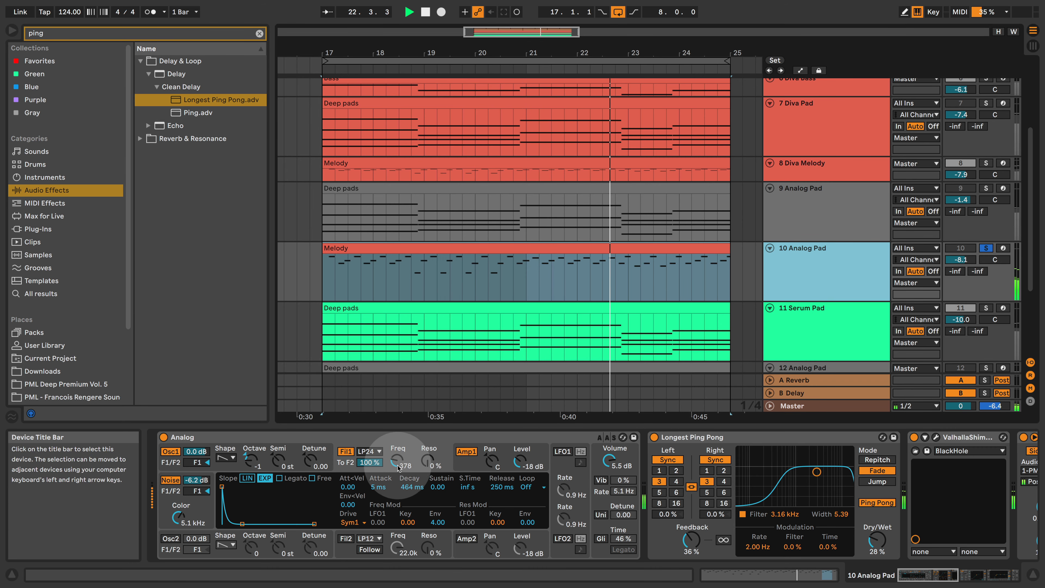
Lower filter 1's frequency to 211 on the Analog melody and review the filter types it offers.
{"action": "left_click_drag", "start_coordinate": [398, 468], "coordinate": [398, 474]}
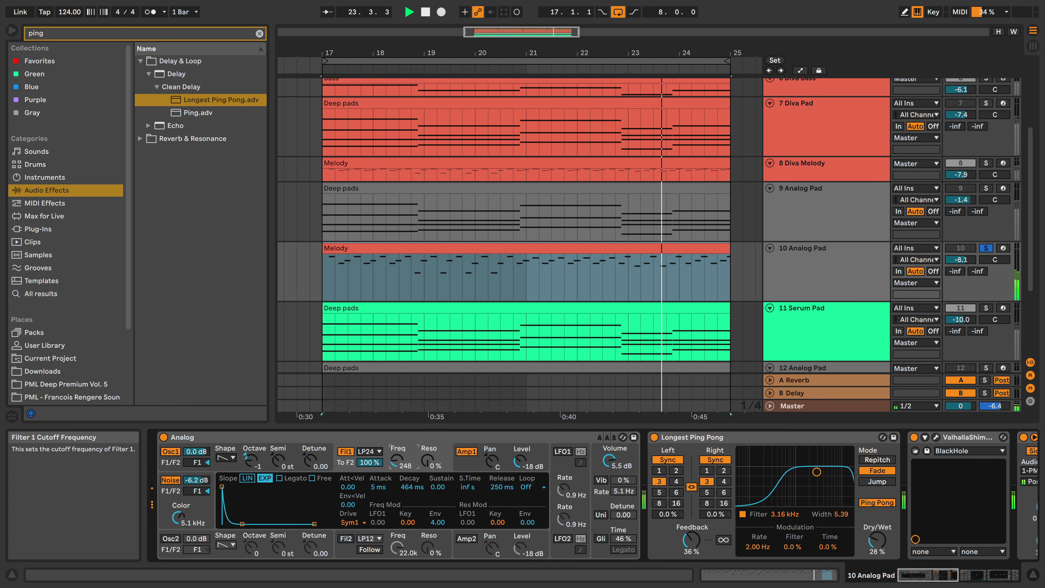
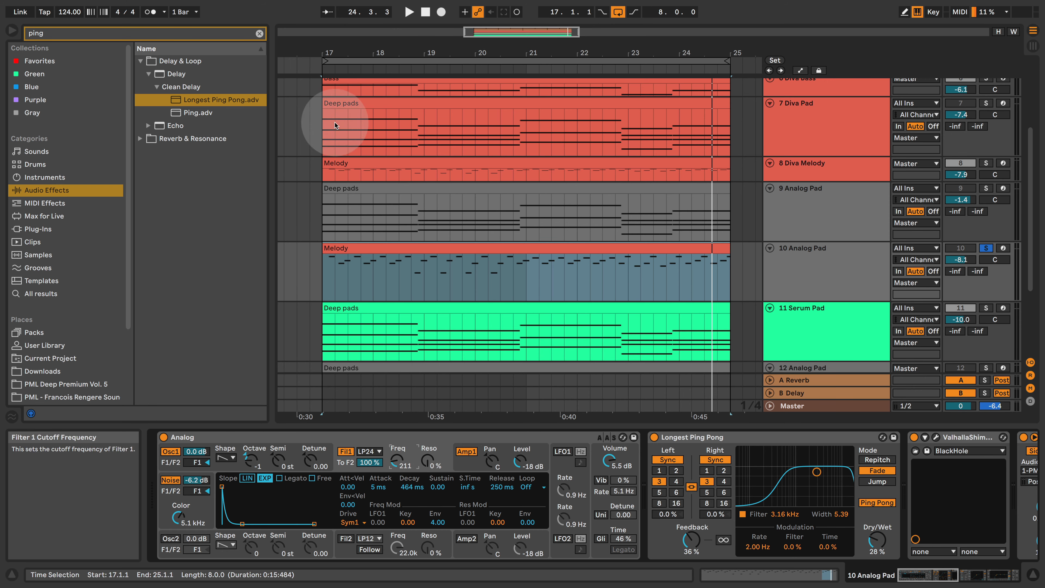
{"action": "left_click", "coordinate": [259, 33]}
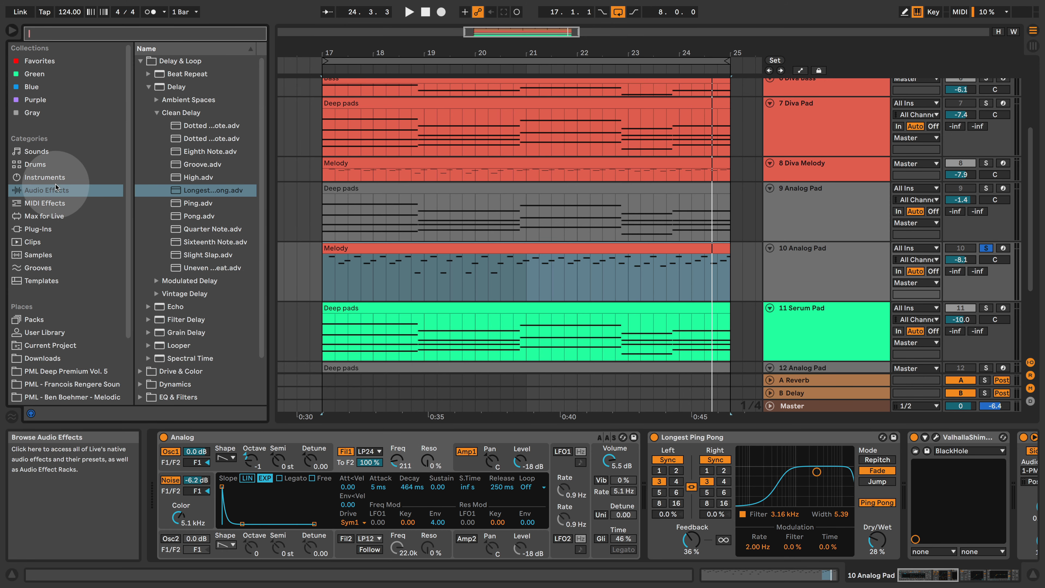
{"action": "left_click", "coordinate": [62, 177]}
{"action": "left_click", "coordinate": [55, 192]}
{"action": "left_click", "coordinate": [140, 60]}
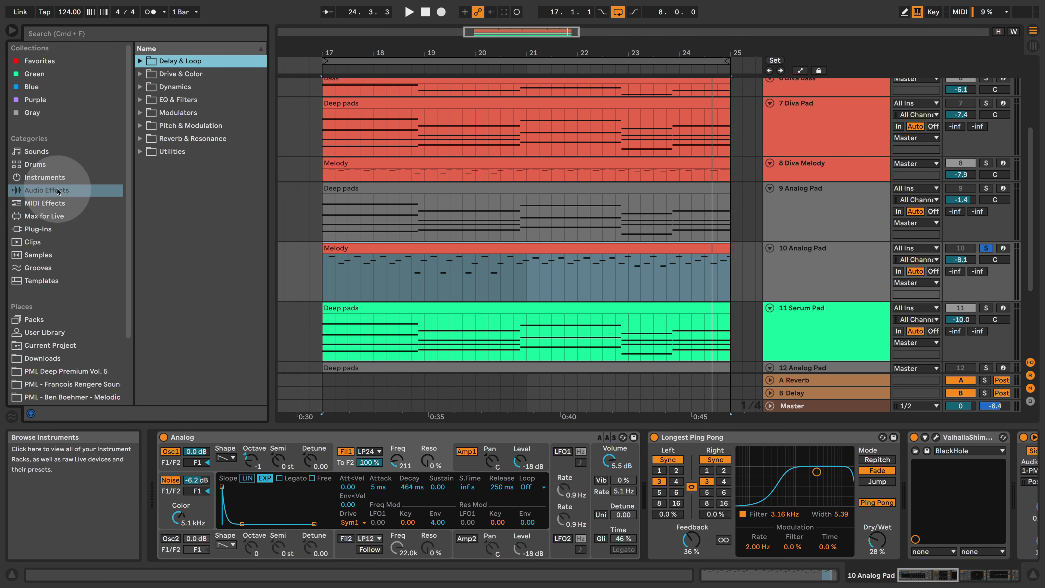
{"action": "left_click", "coordinate": [377, 452]}
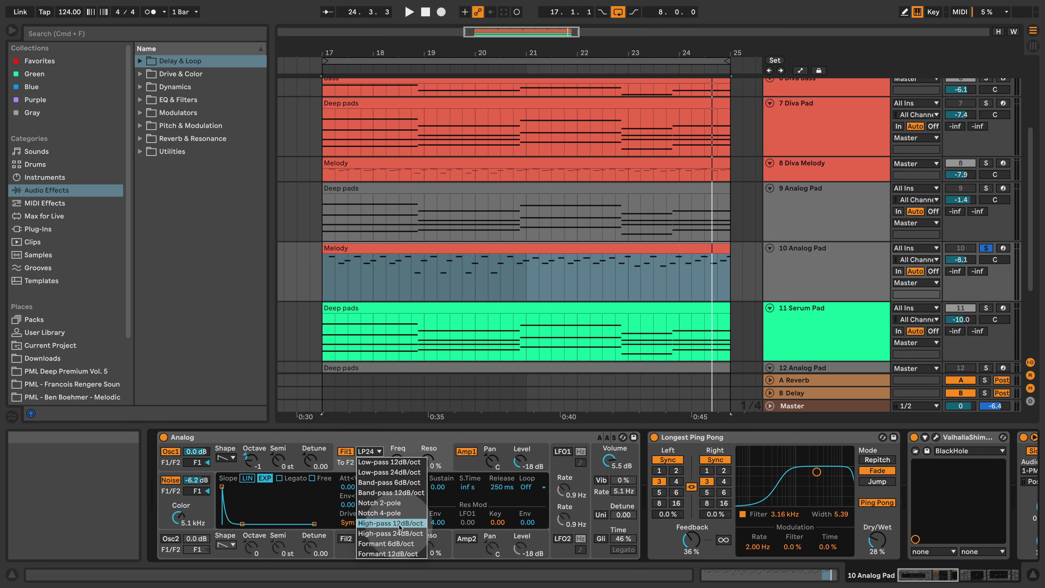
{"action": "left_click", "coordinate": [380, 449]}
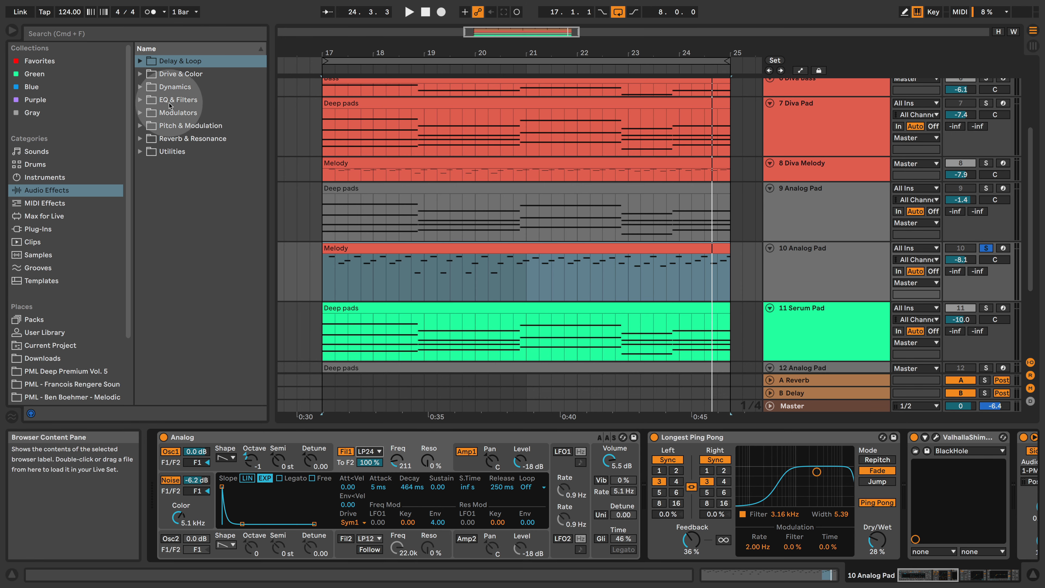
Search the audio effects for "filter" and insert an Auto Filter between Analog and the ping pong delay.
{"action": "left_click", "coordinate": [166, 36]}
{"action": "type", "text": "filter"}
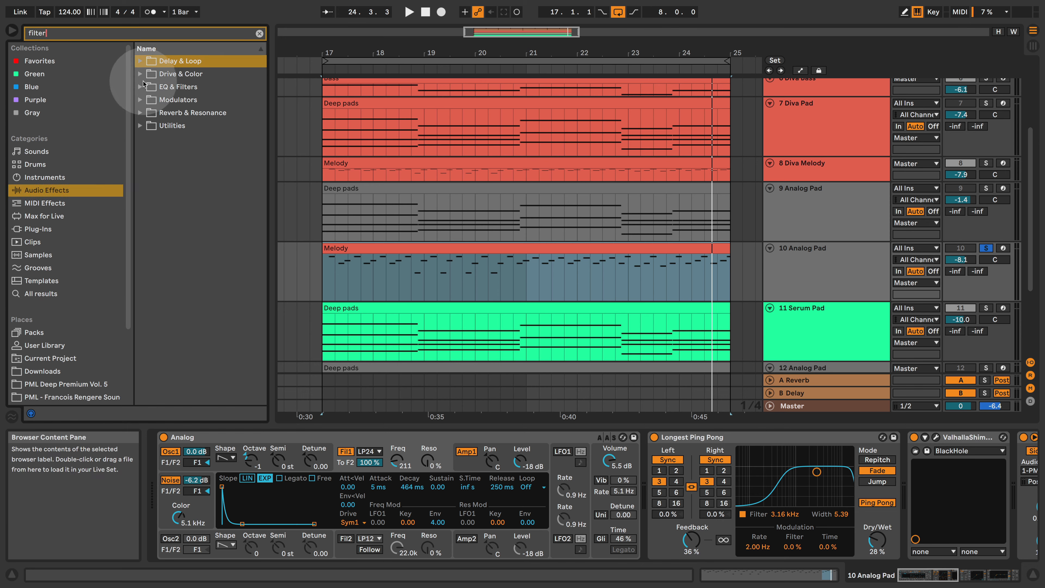
{"action": "left_click", "coordinate": [140, 86]}
{"action": "left_click_drag", "start_coordinate": [185, 100], "coordinate": [651, 458]}
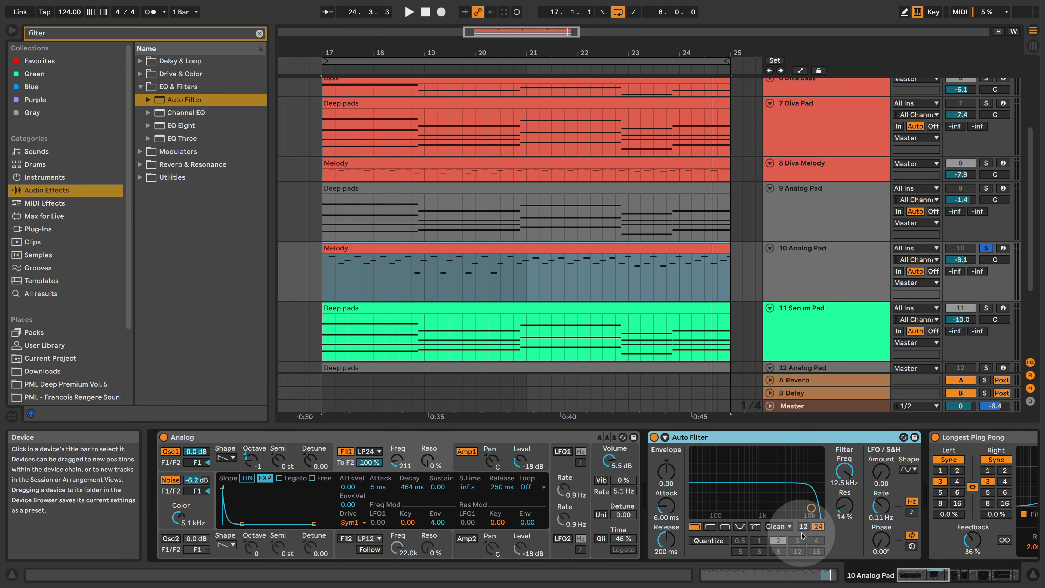
Set the Auto Filter's circuit type to PRD and its drive to 7.31 dB.
{"action": "left_click", "coordinate": [782, 527]}
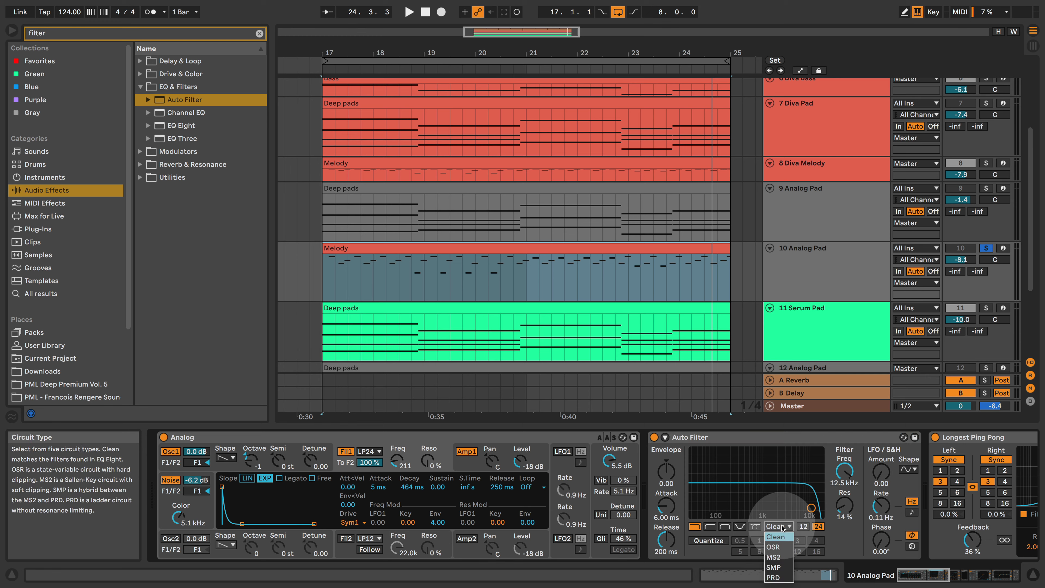
{"action": "left_click", "coordinate": [778, 579]}
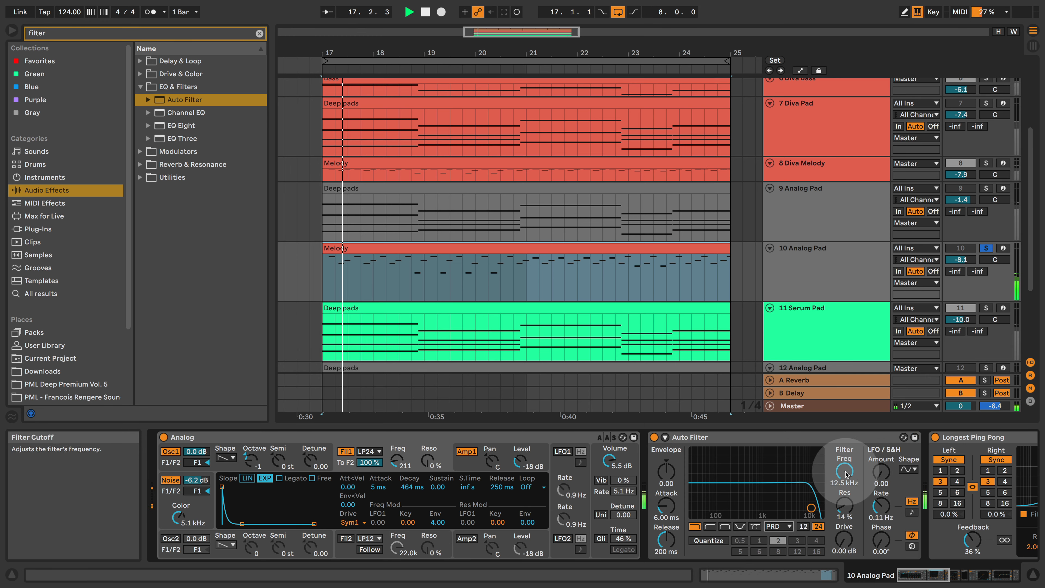
{"action": "left_click_drag", "start_coordinate": [844, 550], "coordinate": [844, 538]}
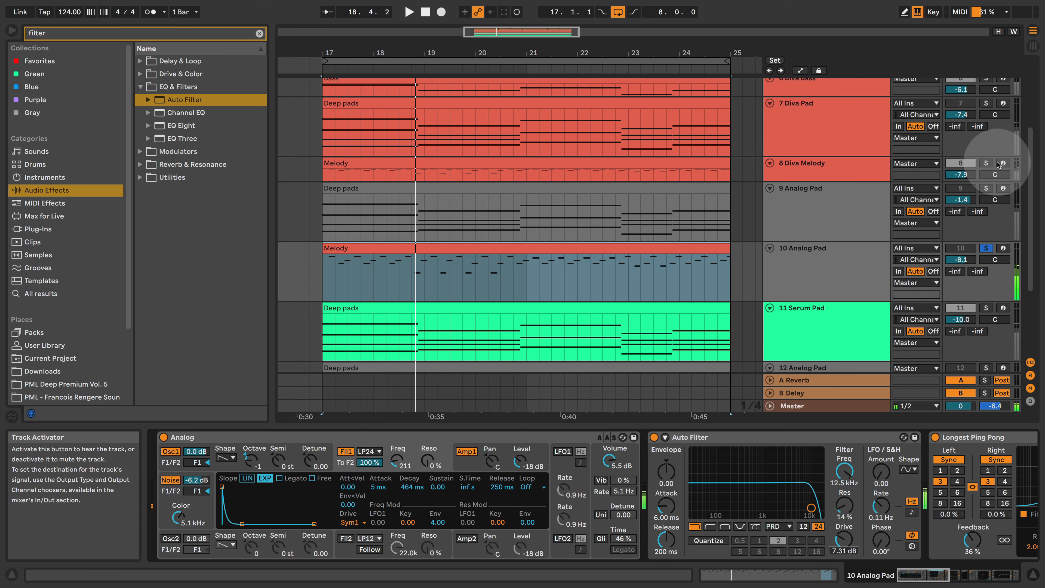
Compare the Analog melody with its driven Auto Filter against the Diva Melody by soloing each.
{"action": "left_click", "coordinate": [985, 164]}
{"action": "key", "text": "space"}
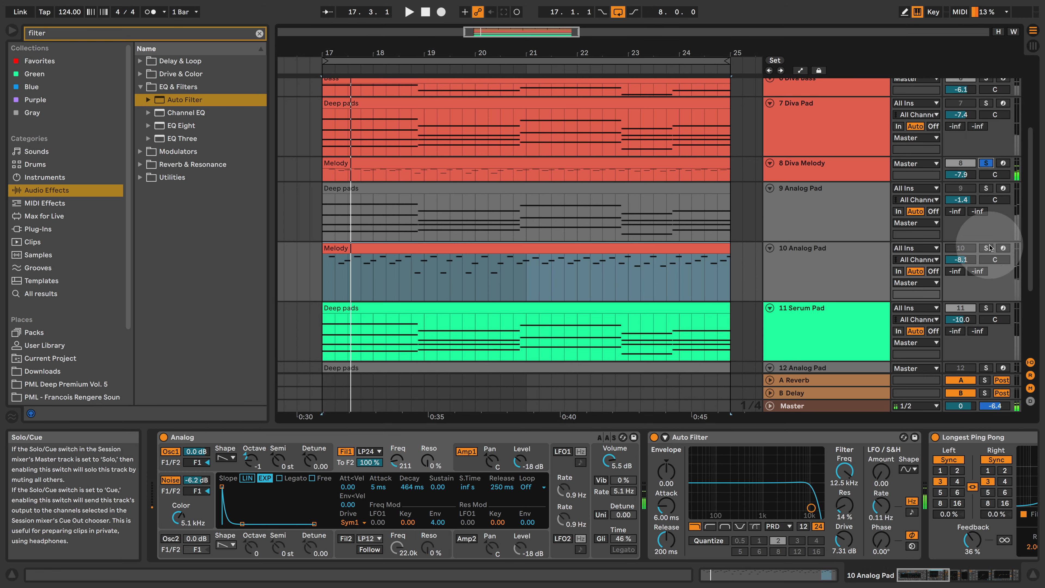
{"action": "key", "text": "space"}
{"action": "left_click", "coordinate": [860, 268]}
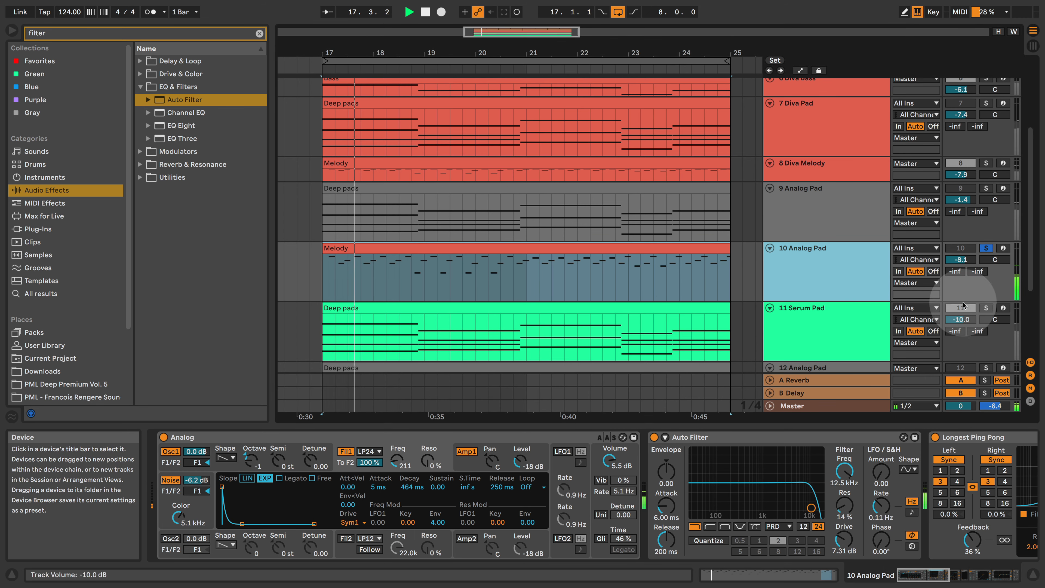
{"action": "key", "text": "space"}
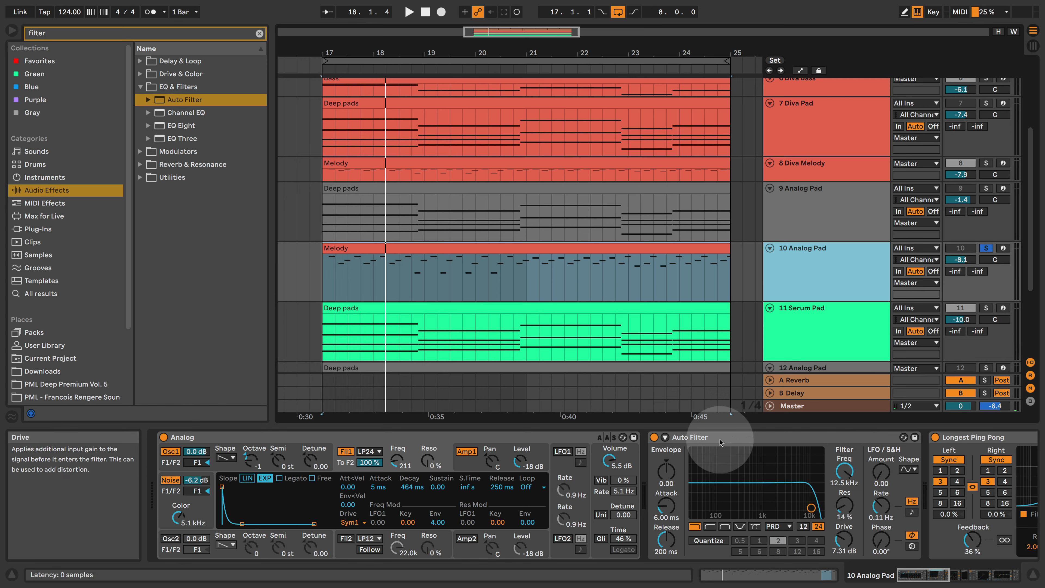
{"action": "key", "text": "space"}
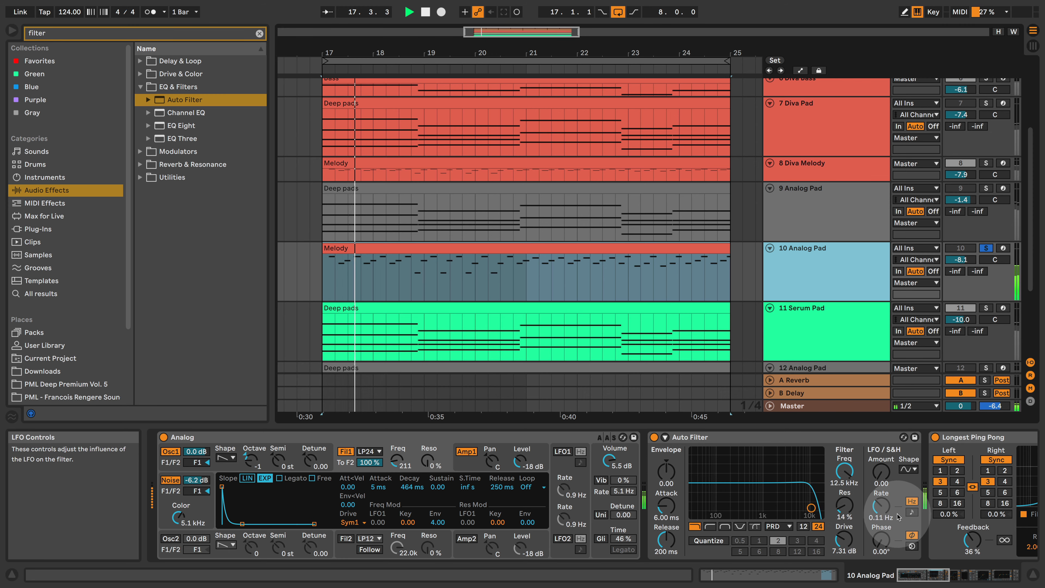
Set band 1 of the Analog melody's EQ Eight to 182 Hz and compare the sound with the Diva Melody.
{"action": "left_click_drag", "start_coordinate": [929, 577], "coordinate": [973, 579]}
{"action": "left_click_drag", "start_coordinate": [803, 499], "coordinate": [806, 499]}
{"action": "left_click", "coordinate": [988, 163]}
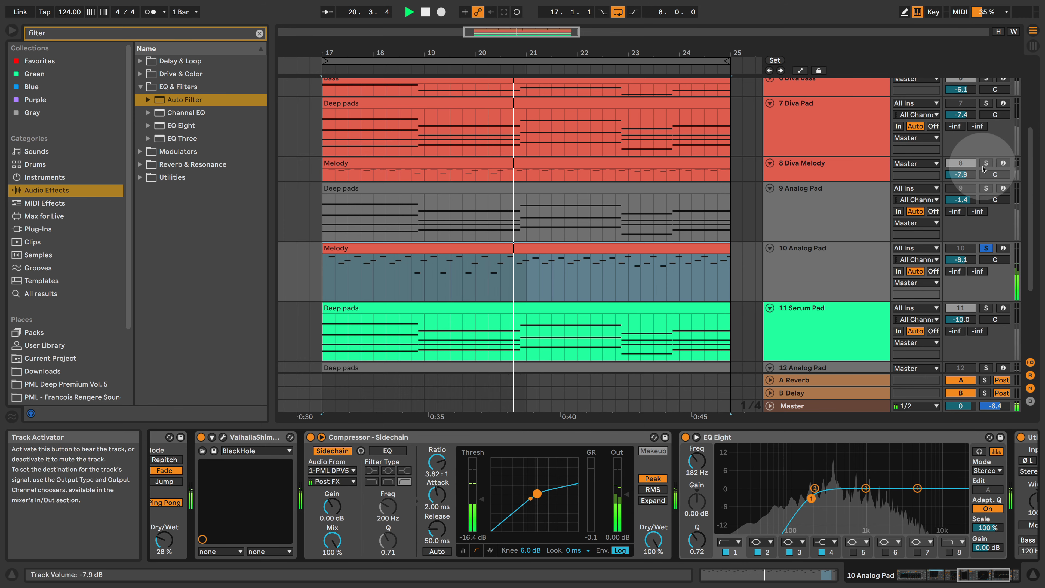
{"action": "left_click", "coordinate": [987, 248]}
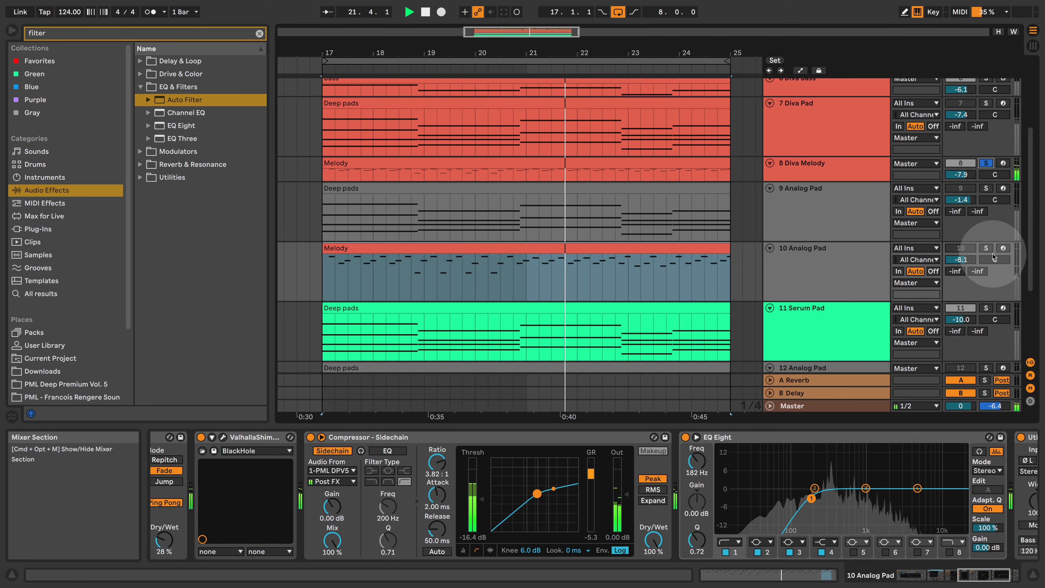
{"action": "left_click_drag", "start_coordinate": [981, 576], "coordinate": [901, 584]}
{"action": "key", "text": "space"}
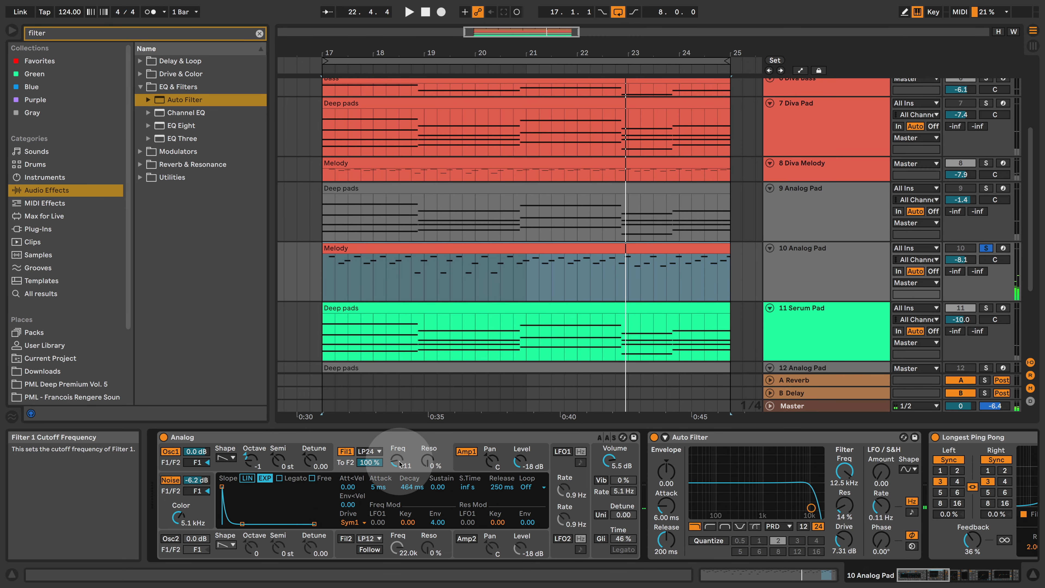
Raise filter 1's frequency to 363, compare again with the Diva Melody, and take the Analog melody out of solo.
{"action": "key", "text": "space"}
{"action": "left_click_drag", "start_coordinate": [396, 462], "coordinate": [397, 457]}
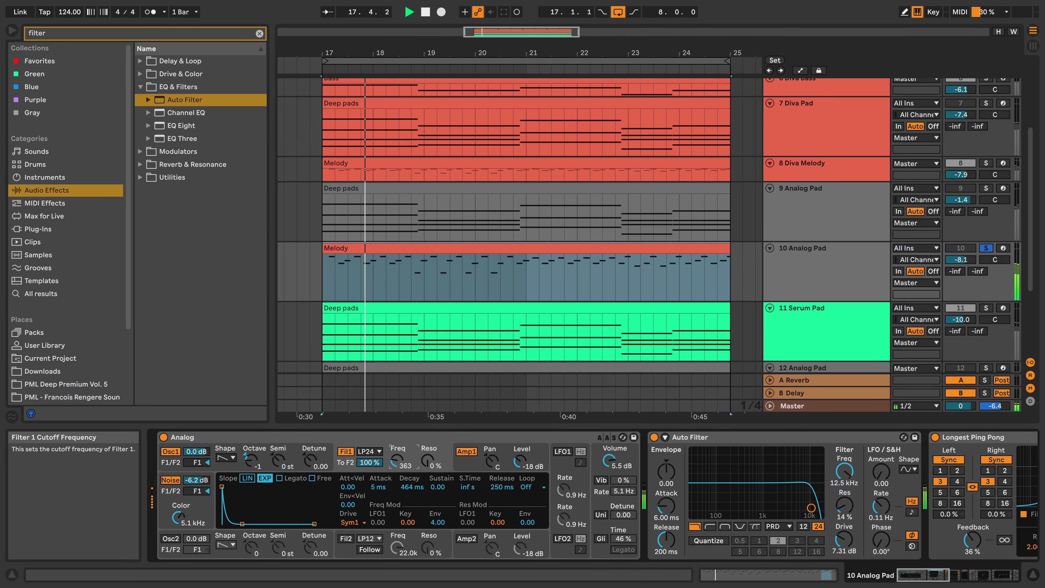
{"action": "left_click", "coordinate": [987, 163]}
{"action": "left_click", "coordinate": [986, 248]}
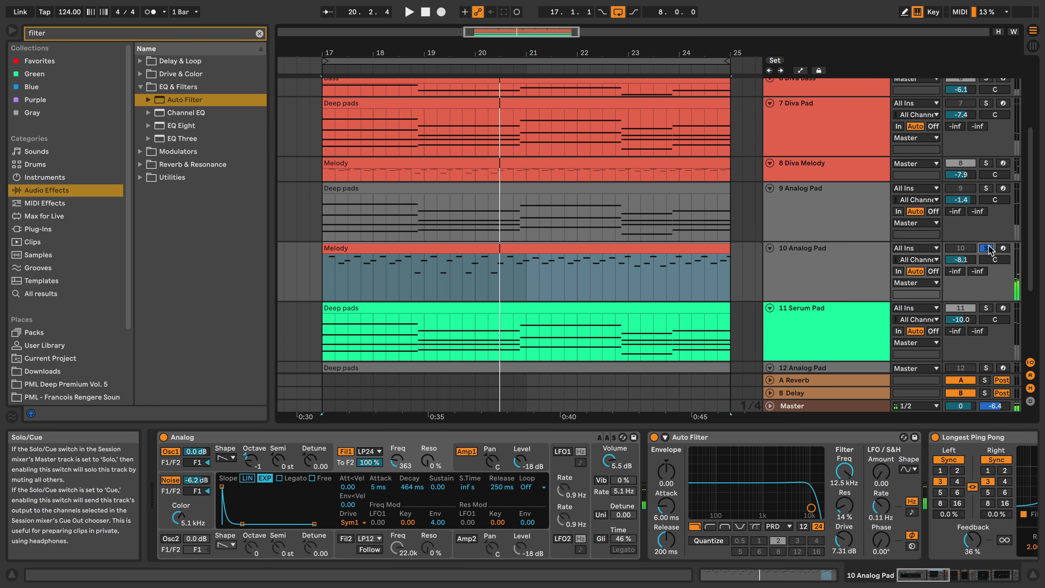
{"action": "left_click", "coordinate": [982, 241]}
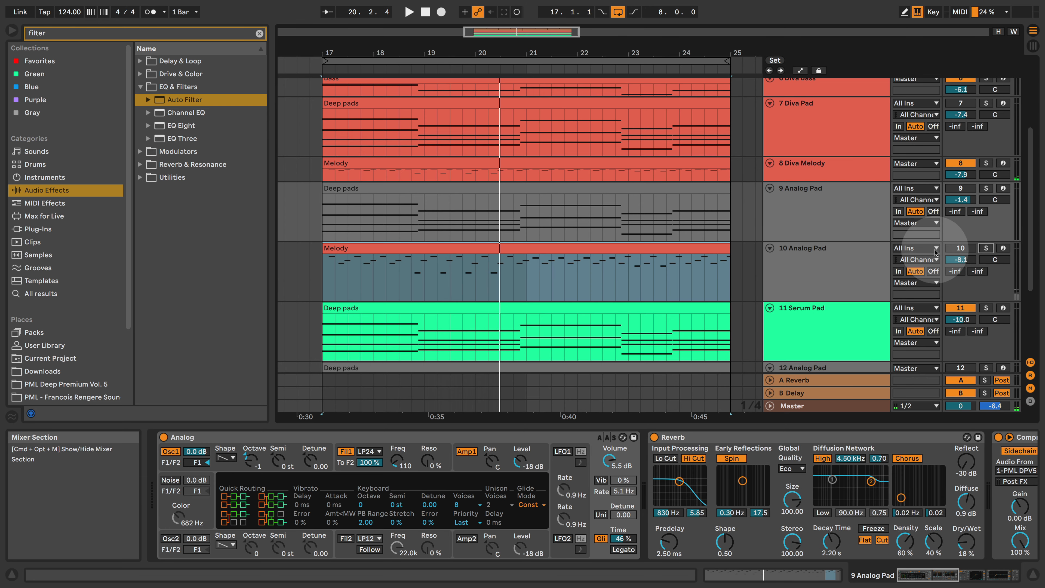
Assign the track colour to the Analog melody clip and rename the track Analog Mel.
{"action": "right_click", "coordinate": [817, 248]}
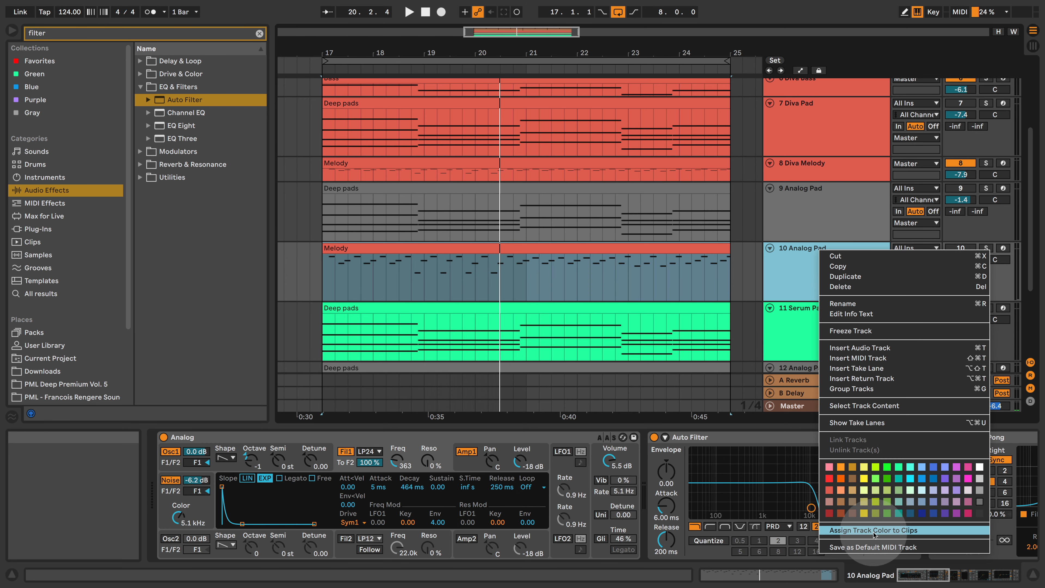
{"action": "left_click", "coordinate": [874, 531]}
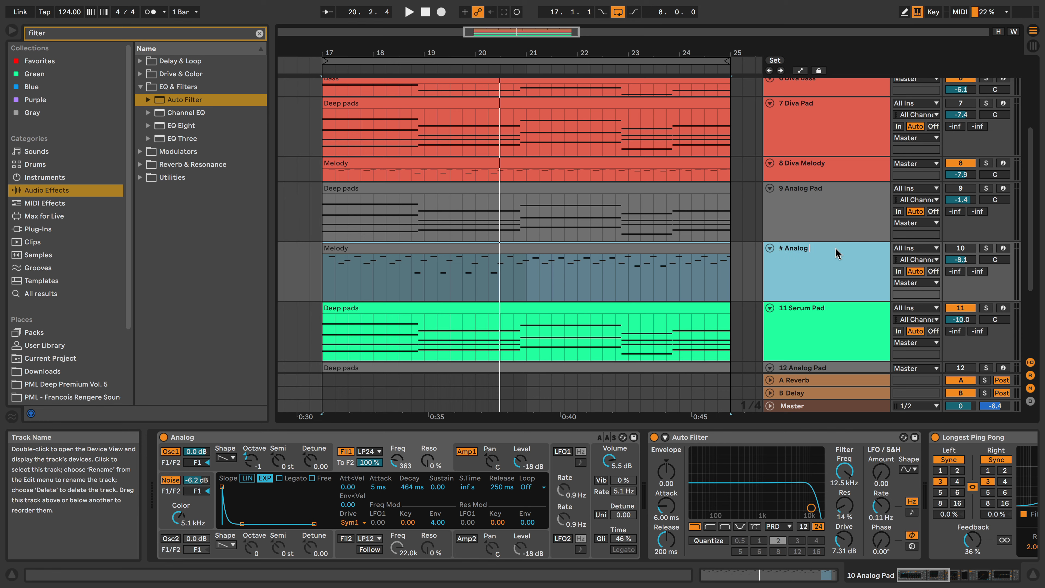
Activate the Analog Mel and Analog Pad tracks, deactivate Diva Melody and Serum Pad, and play the full mix.
{"action": "left_click", "coordinate": [963, 247]}
{"action": "left_click", "coordinate": [965, 189]}
{"action": "left_click", "coordinate": [961, 164]}
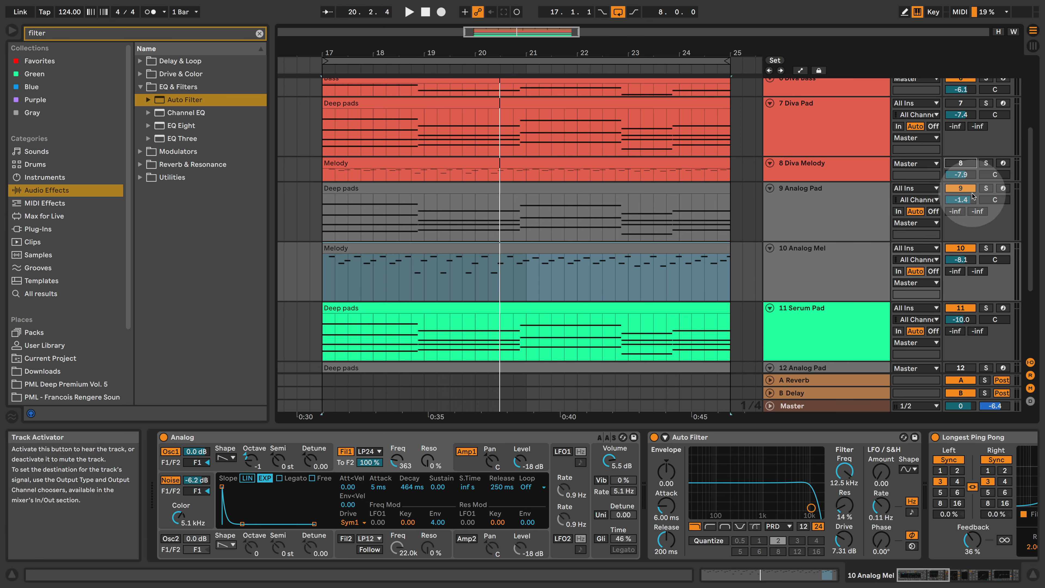
{"action": "left_click", "coordinate": [962, 307]}
{"action": "key", "text": "space"}
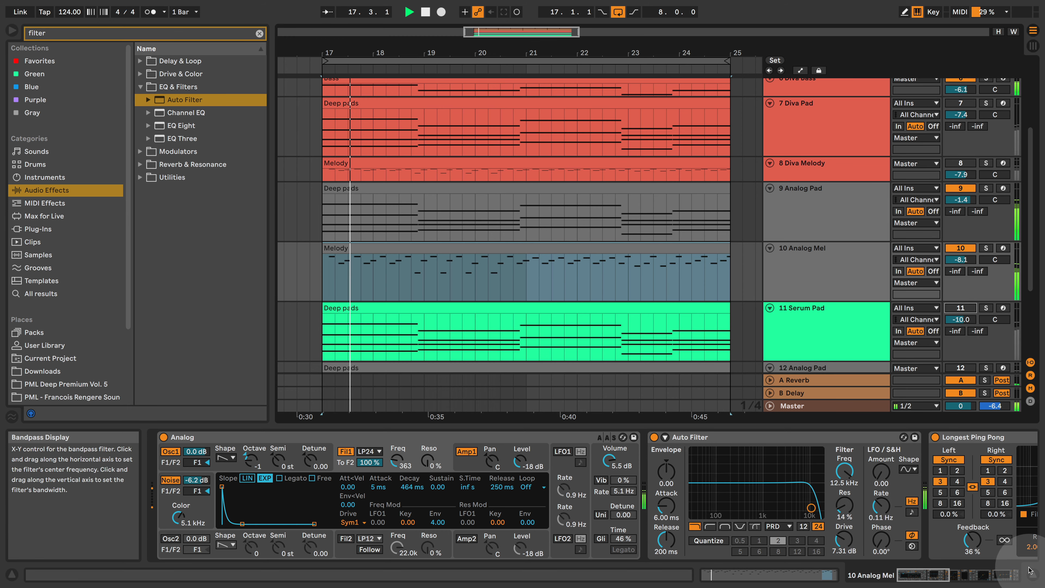
Raise the Analog Mel's filter 1 frequency to 834 while listening to it in the mix.
{"action": "left_click", "coordinate": [1034, 575]}
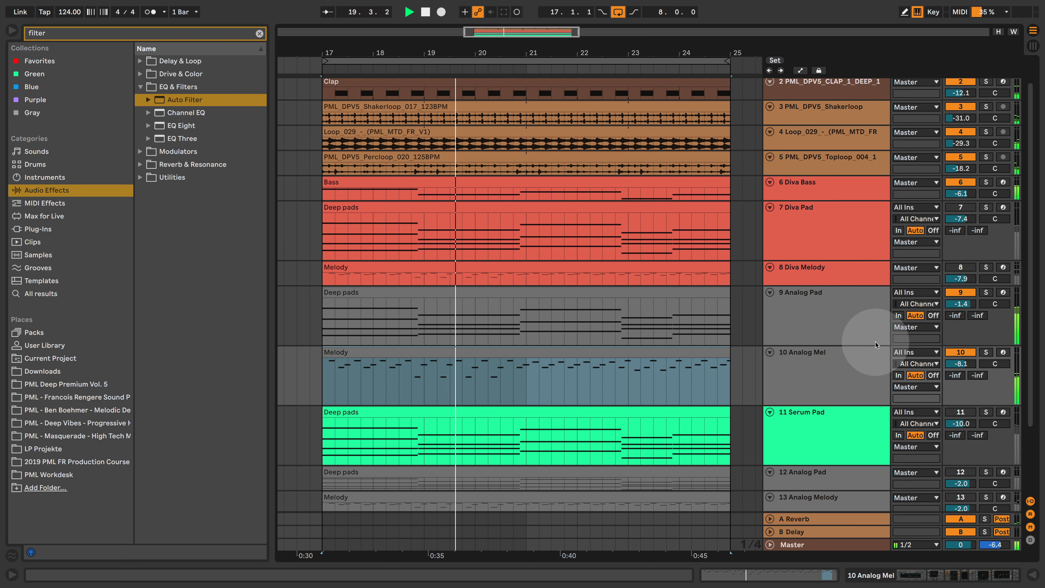
{"action": "double_click", "coordinate": [858, 355]}
{"action": "left_click_drag", "start_coordinate": [392, 461], "coordinate": [393, 460]}
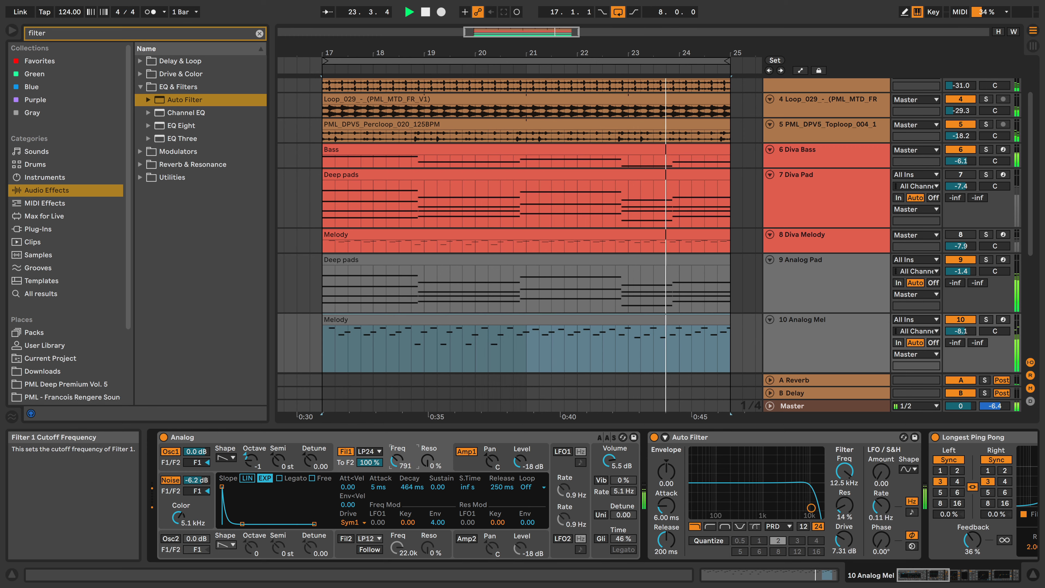
{"action": "left_click_drag", "start_coordinate": [397, 461], "coordinate": [398, 460]}
{"action": "key", "text": "space"}
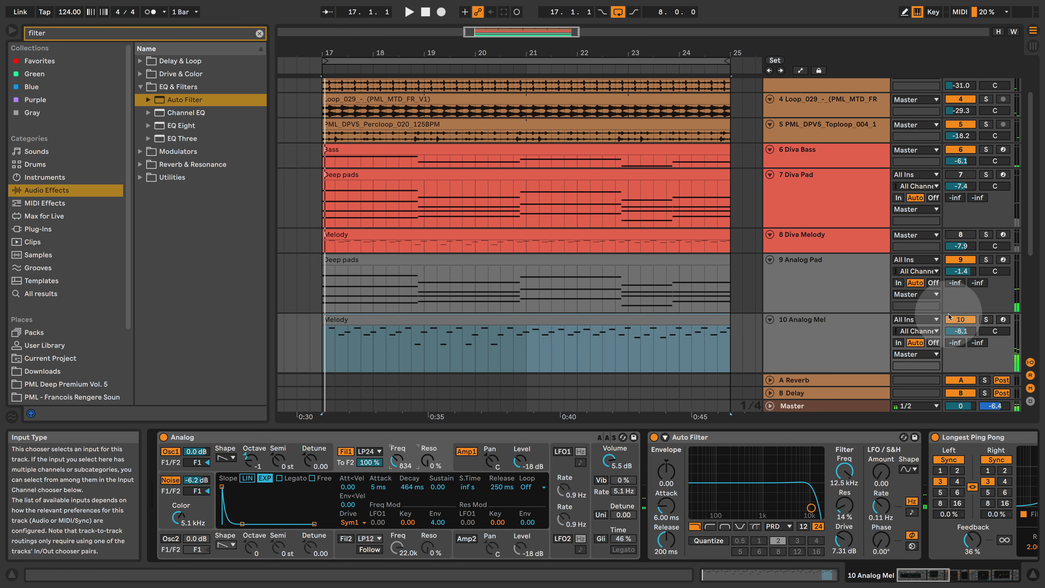
Deactivate Analog Mel and Analog Pad, activate Diva Melody and Diva Pad instead, and play the mix.
{"action": "left_click", "coordinate": [960, 320]}
{"action": "left_click", "coordinate": [962, 260]}
{"action": "left_click", "coordinate": [962, 235]}
{"action": "left_click", "coordinate": [961, 173]}
{"action": "key", "text": "space"}
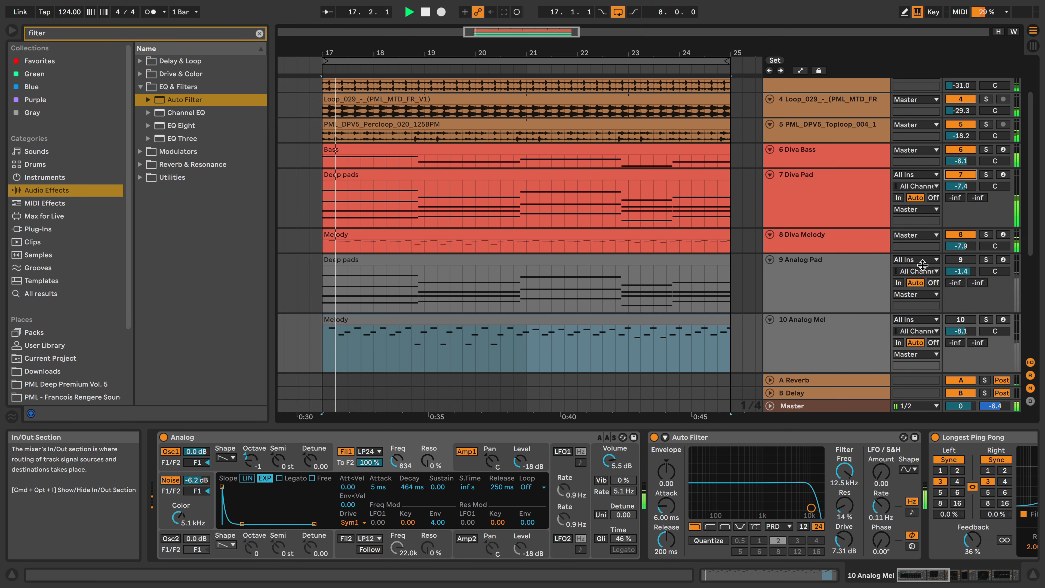
Raise the Diva Melody's VCF1 frequency to 71.10 during playback and hide the device view.
{"action": "left_click", "coordinate": [798, 242]}
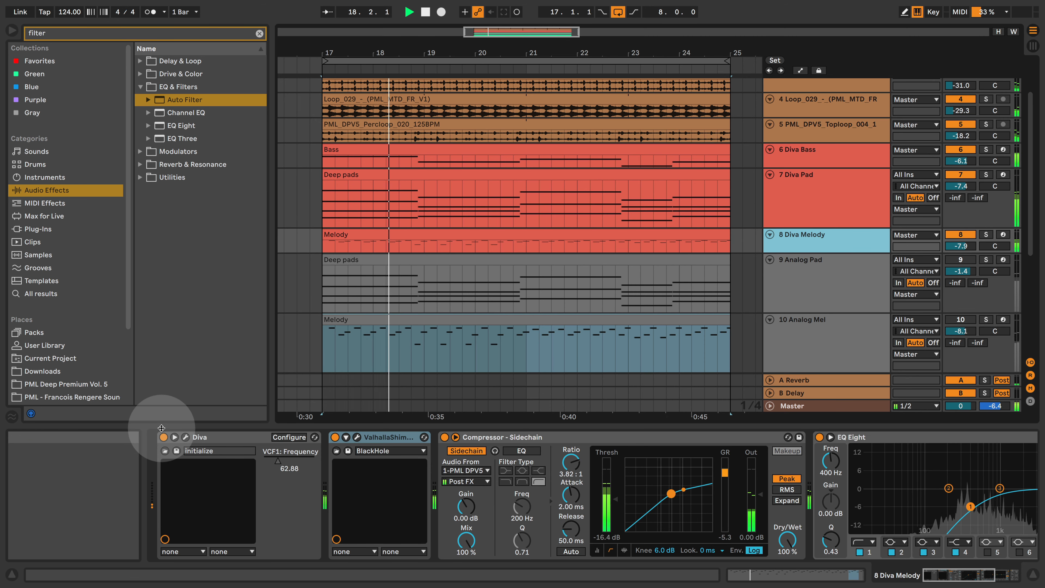
{"action": "left_click_drag", "start_coordinate": [284, 459], "coordinate": [284, 439]}
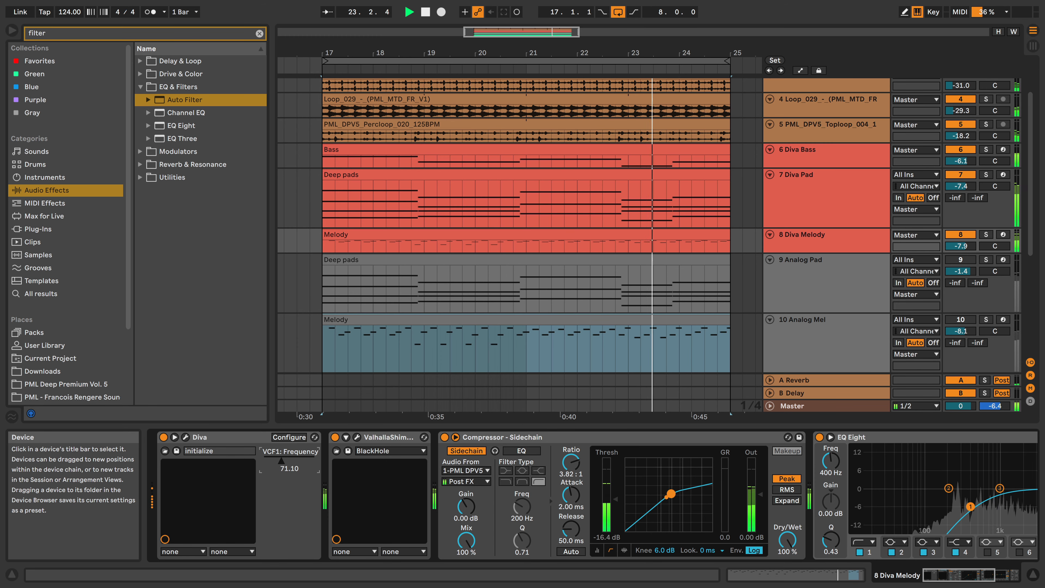
{"action": "left_click", "coordinate": [1034, 574]}
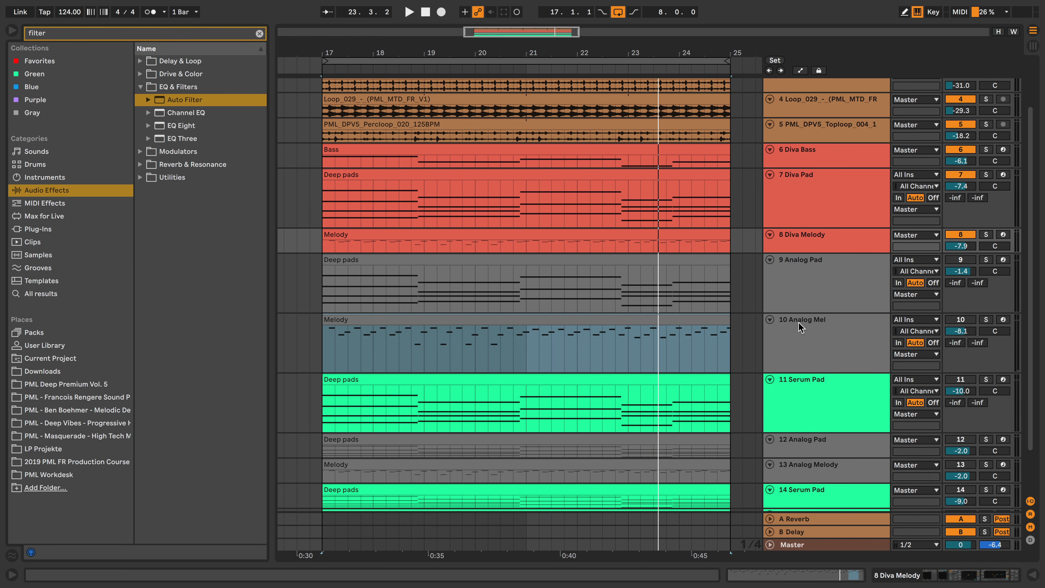
Solo the Serum Pad track below Analog Mel and duplicate it.
{"action": "scroll", "coordinate": [800, 309], "scroll_direction": "down", "scroll_amount": 2}
{"action": "left_click", "coordinate": [838, 342]}
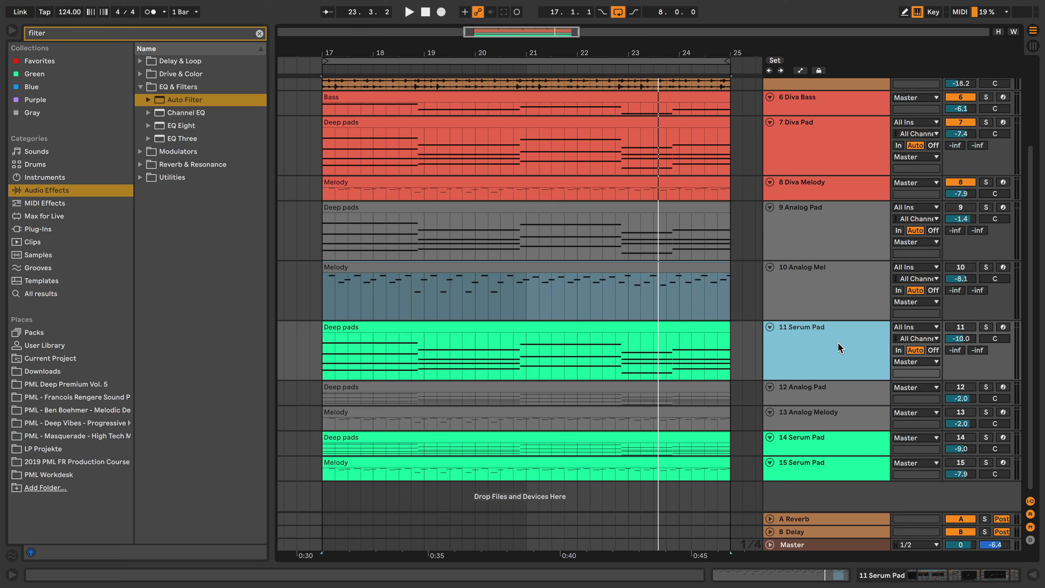
{"action": "left_click", "coordinate": [977, 327]}
{"action": "right_click", "coordinate": [855, 328]}
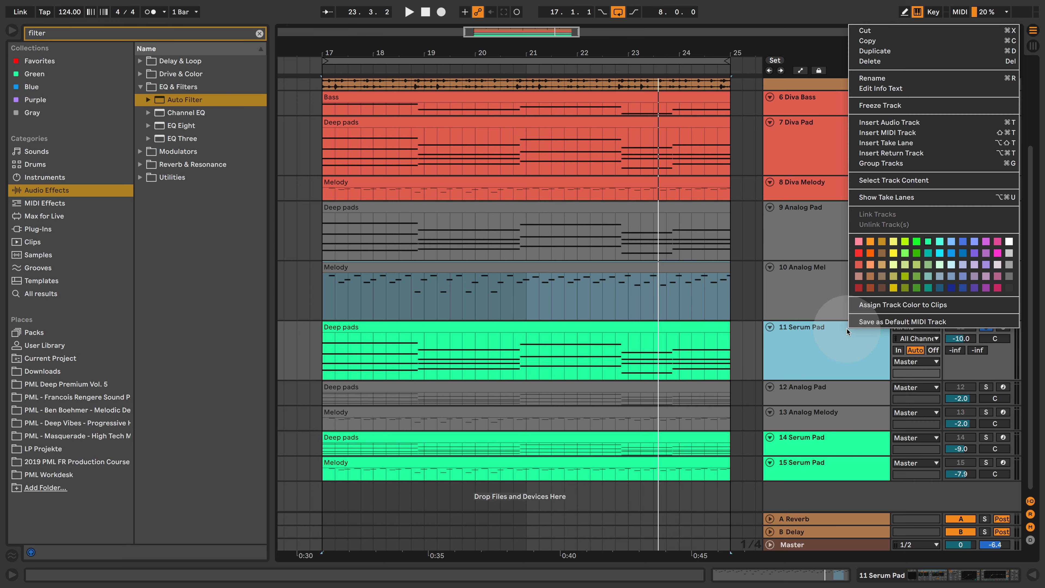
{"action": "left_click", "coordinate": [893, 60]}
Copy the Melody clip from Diva Melody onto the duplicated Serum Pad track and assign it the track's color.
{"action": "left_click", "coordinate": [562, 179]}
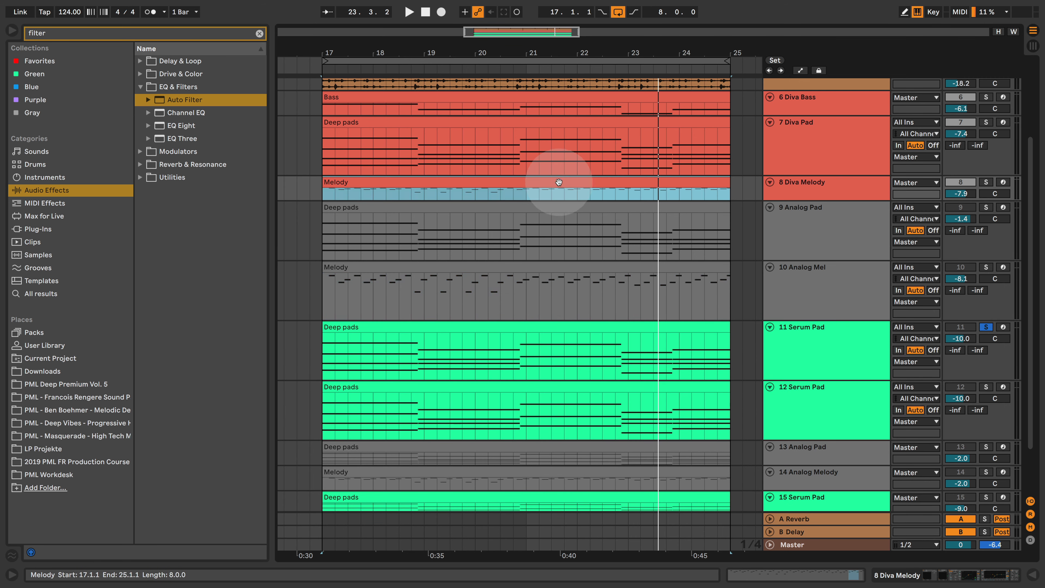
{"action": "left_click", "coordinate": [351, 402]}
{"action": "key", "text": "ctrl+v"}
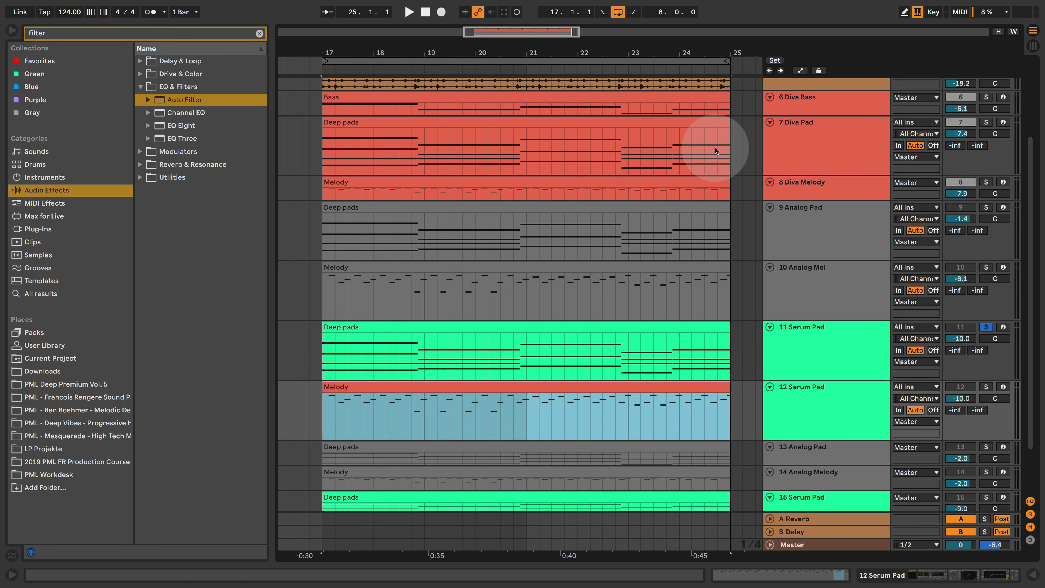
{"action": "left_click", "coordinate": [854, 413]}
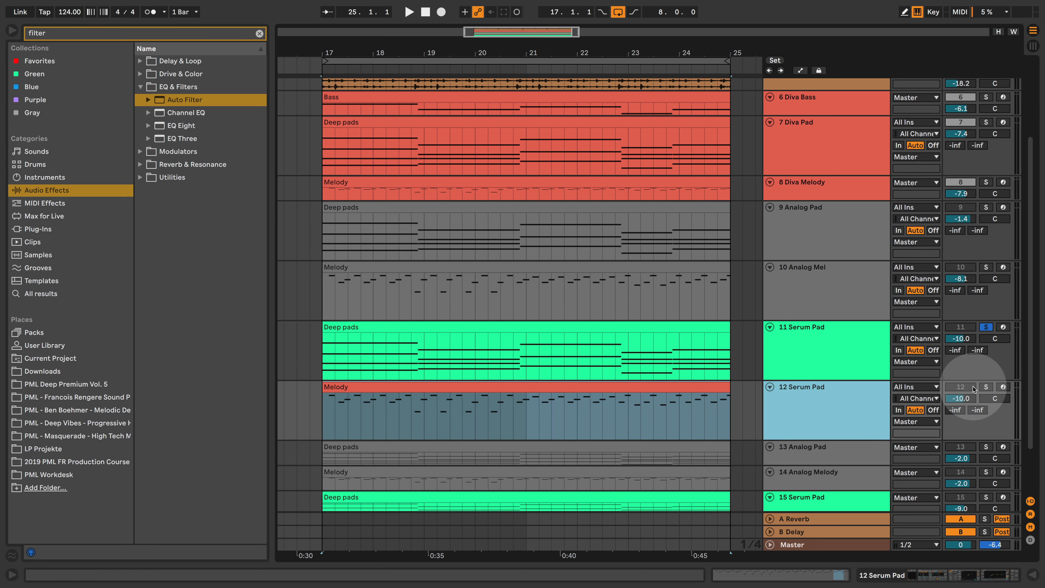
{"action": "right_click", "coordinate": [824, 396]}
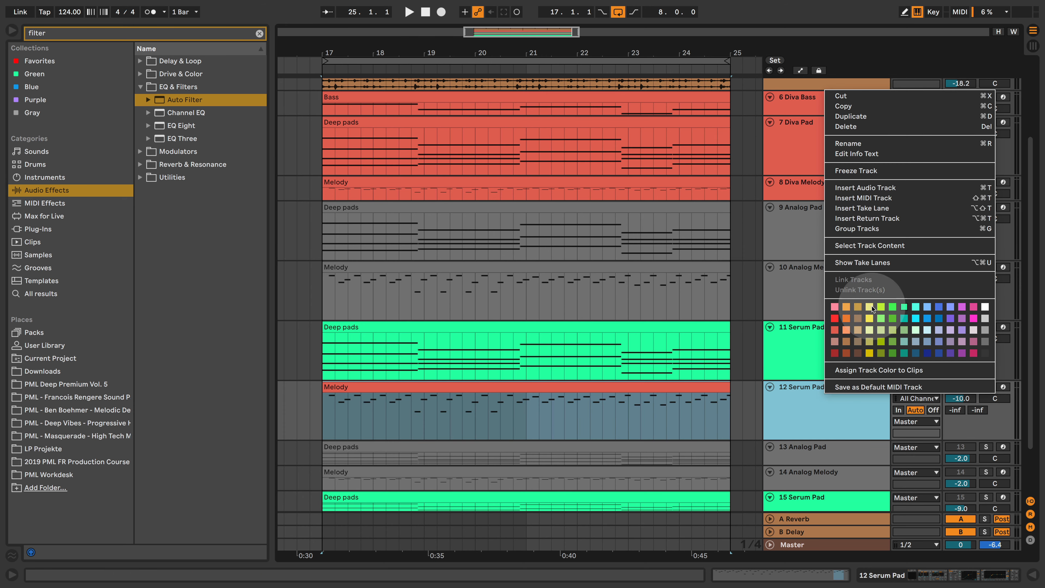
{"action": "left_click", "coordinate": [891, 370]}
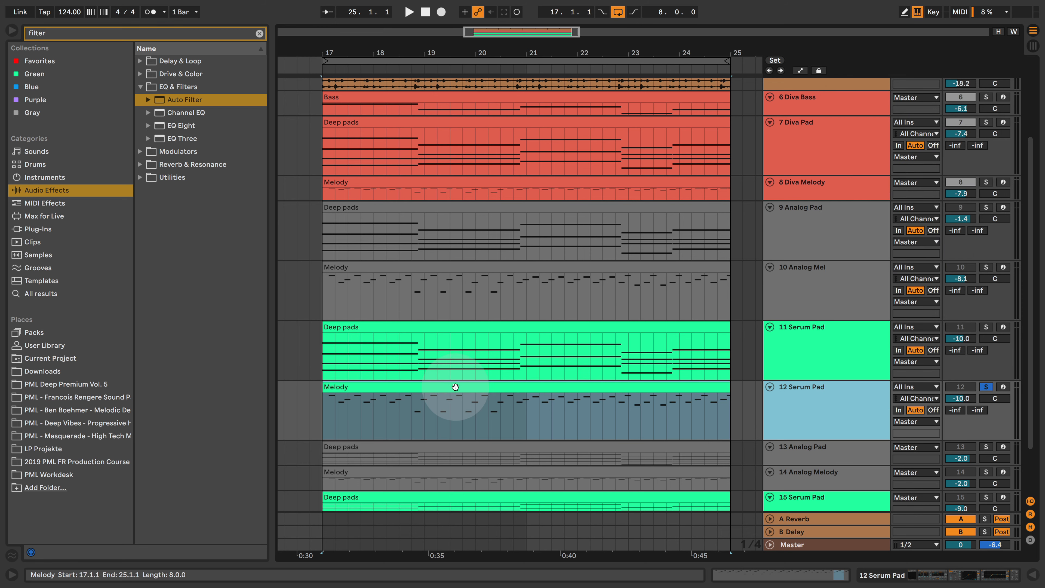
Rename the duplicated Serum Pad track as Serum Mel and play it.
{"action": "key", "text": "super+r"}
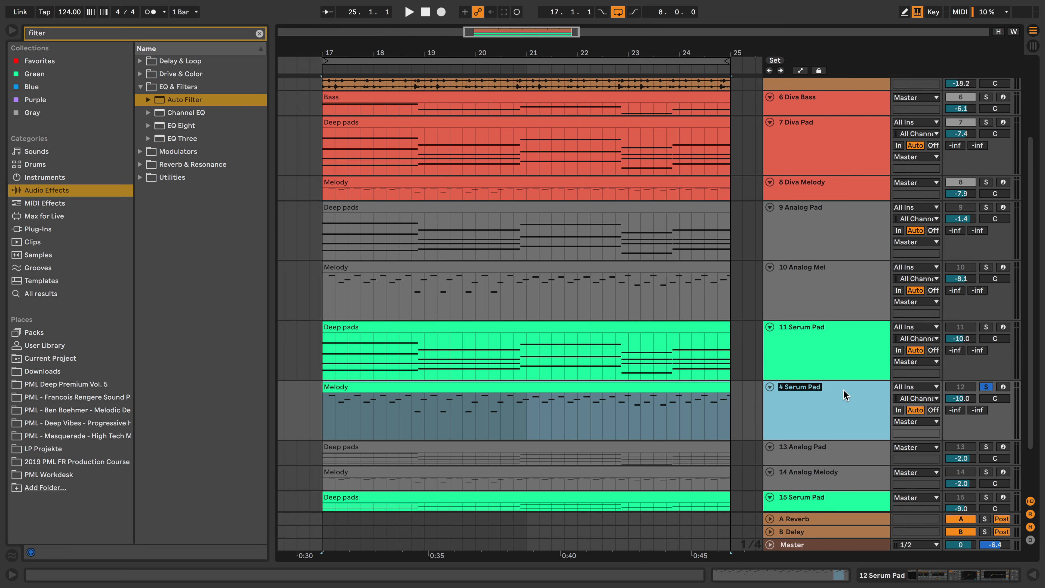
{"action": "key", "text": "Right"}
{"action": "key", "text": "BackSpace"}
{"action": "type", "text": "Mel"}
{"action": "key", "text": "Return"}
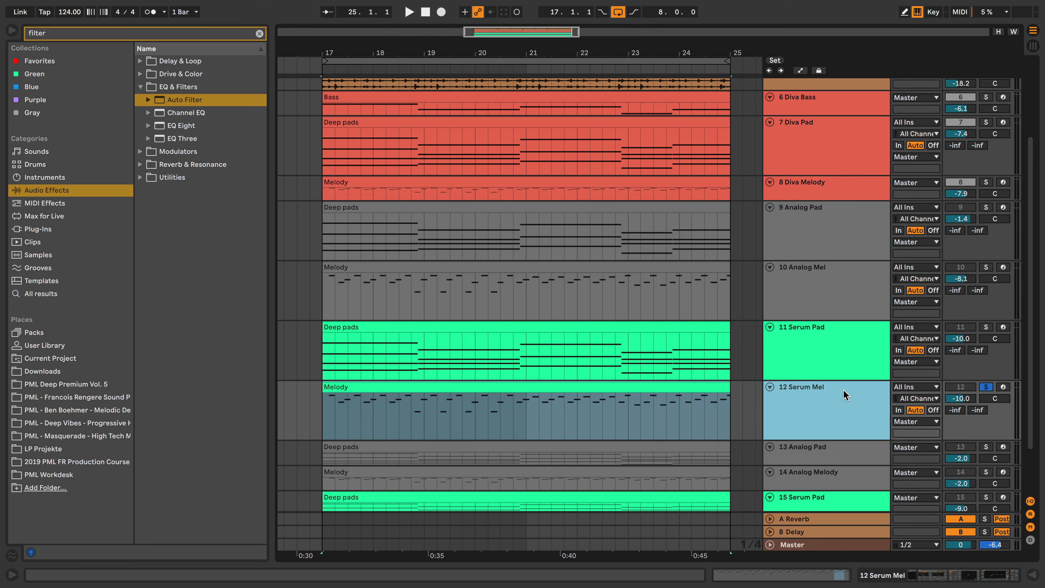
{"action": "key", "text": "space"}
{"action": "left_click", "coordinate": [783, 408]}
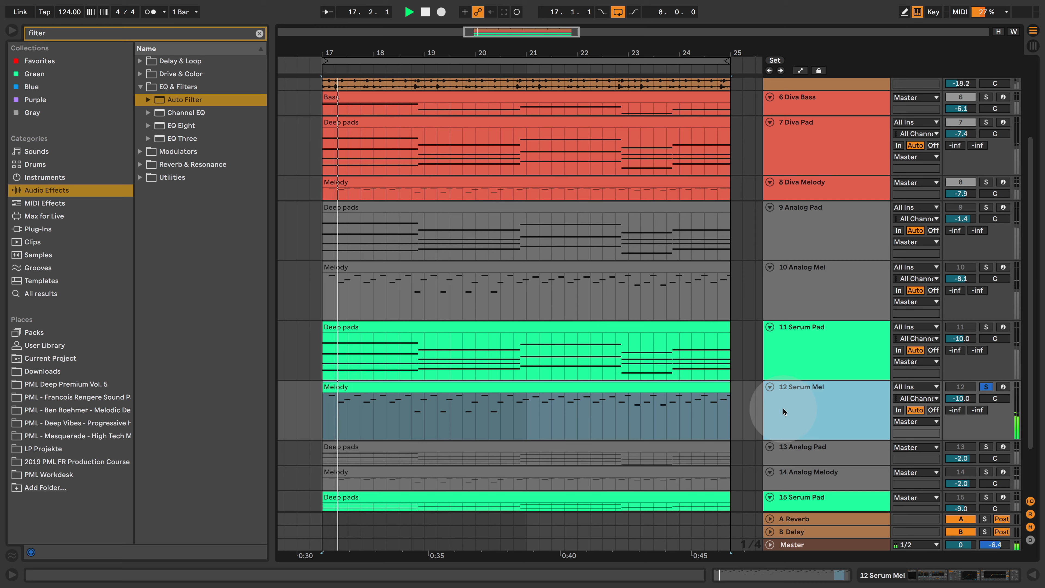
Replace Serum Mel's Reverb with the ValhallaShimmer device and its BlackHole preset from Analog Mel, and audition it.
{"action": "double_click", "coordinate": [805, 389]}
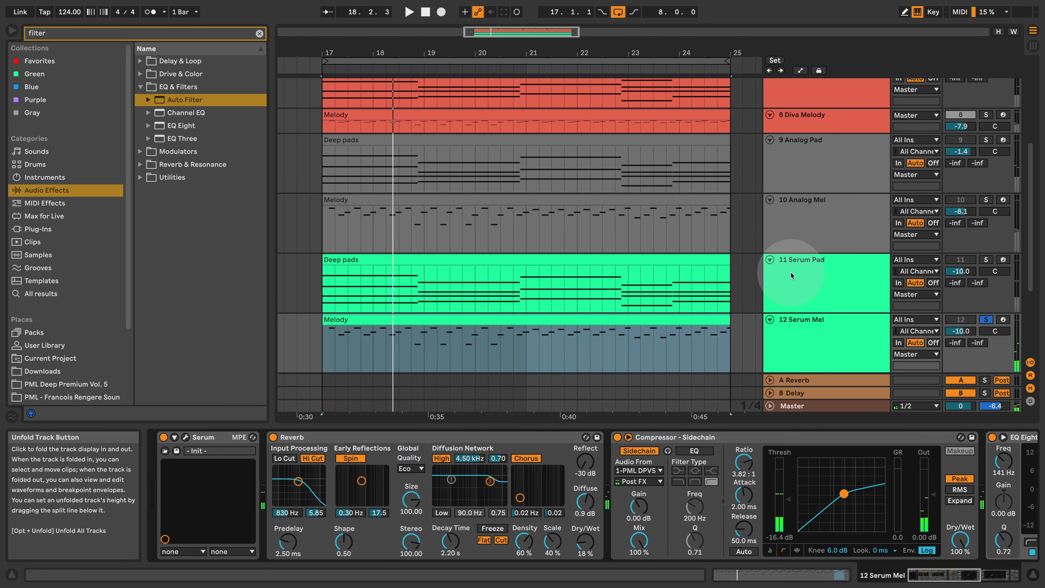
{"action": "left_click", "coordinate": [791, 271]}
{"action": "left_click", "coordinate": [869, 219]}
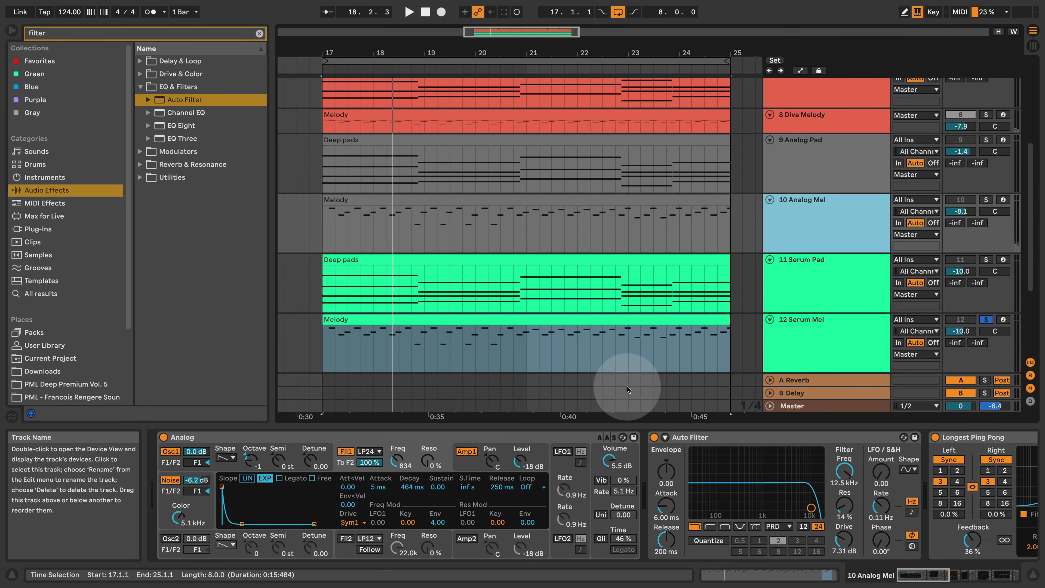
{"action": "left_click", "coordinate": [792, 442]}
{"action": "scroll", "coordinate": [788, 457], "scroll_direction": "right", "scroll_amount": 5}
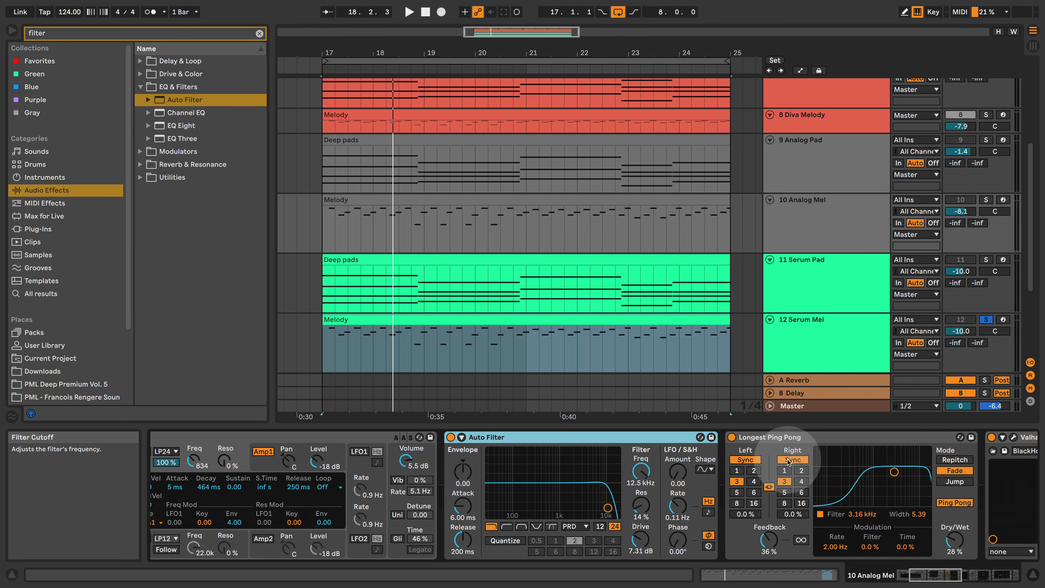
{"action": "left_click", "coordinate": [843, 332]}
{"action": "left_click", "coordinate": [451, 434]}
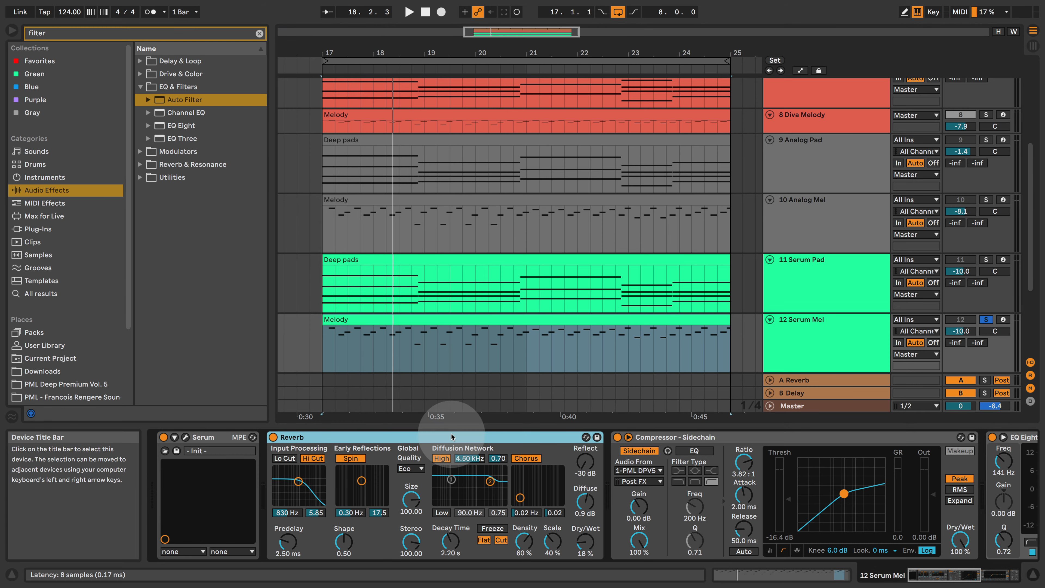
{"action": "key", "text": "Delete"}
{"action": "key", "text": "super+z"}
{"action": "key", "text": "space"}
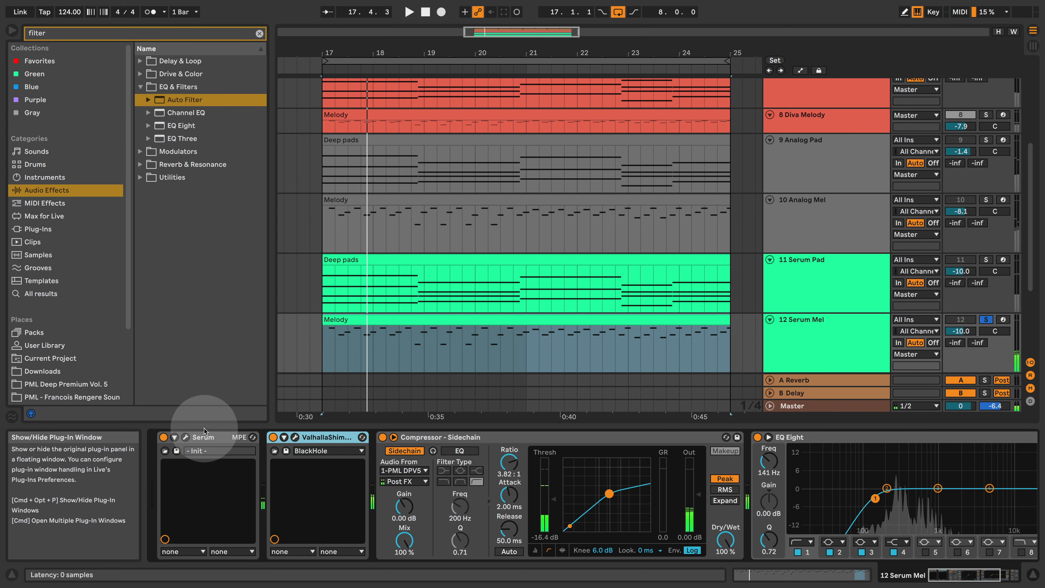
In Serum Mel's Serum effects, turn off the reverb and enable the delay in ping-pong mode.
{"action": "left_click", "coordinate": [186, 437]}
{"action": "left_click", "coordinate": [290, 118]}
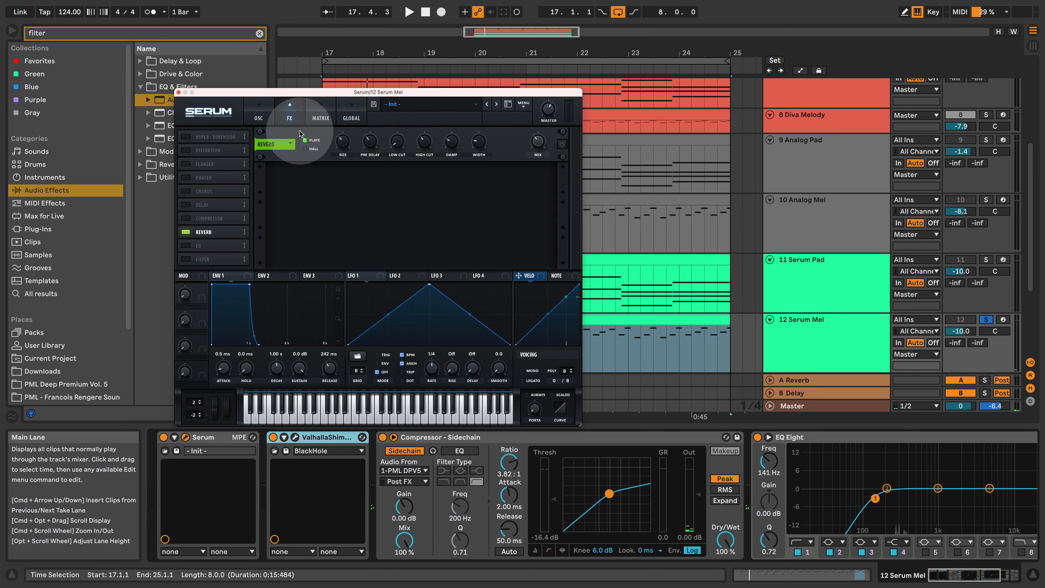
{"action": "left_click", "coordinate": [185, 232]}
{"action": "left_click", "coordinate": [185, 205]}
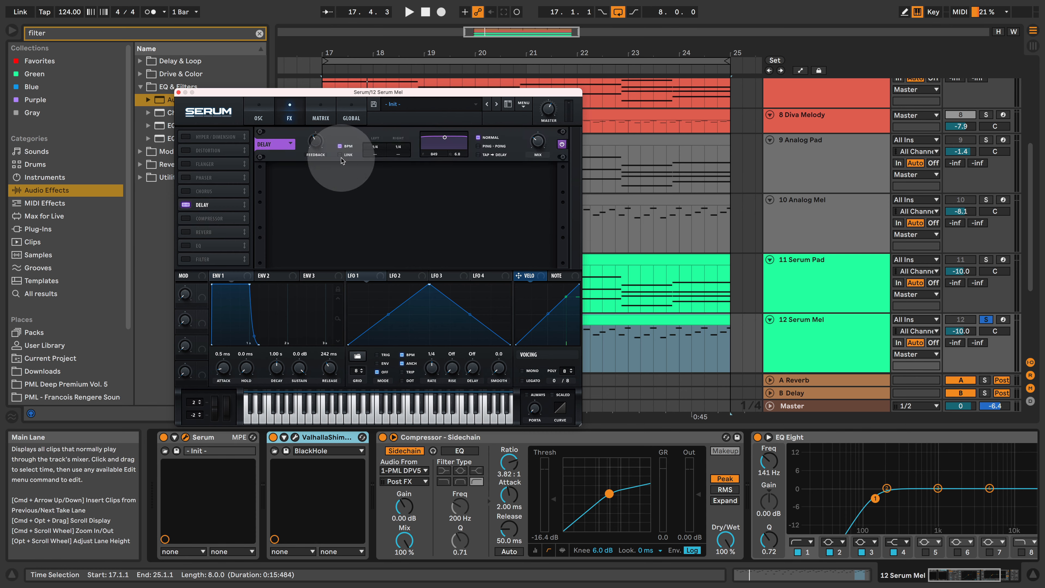
{"action": "left_click", "coordinate": [478, 146]}
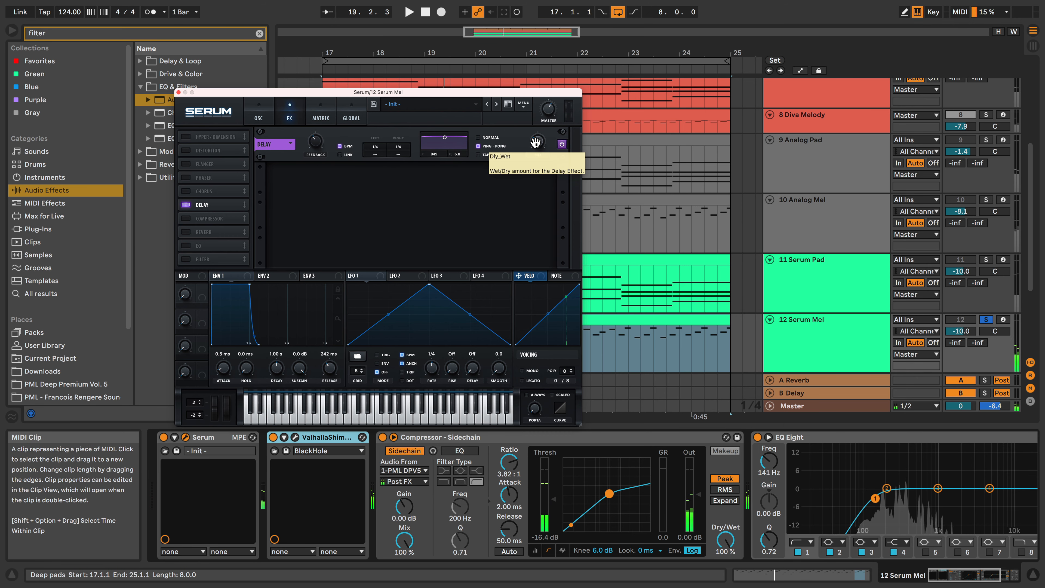
Modulate Serum's filter cutoff with Env 2, shaping it to 640 ms decay, 40.67% sustain and 172 ms release.
{"action": "left_click", "coordinate": [256, 114]}
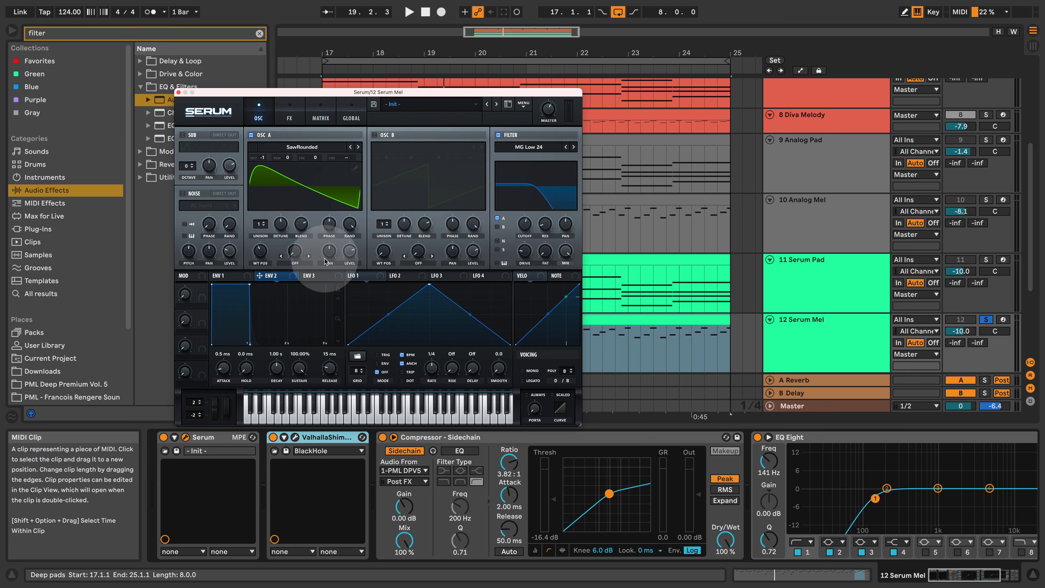
{"action": "left_click_drag", "start_coordinate": [258, 276], "coordinate": [535, 239]}
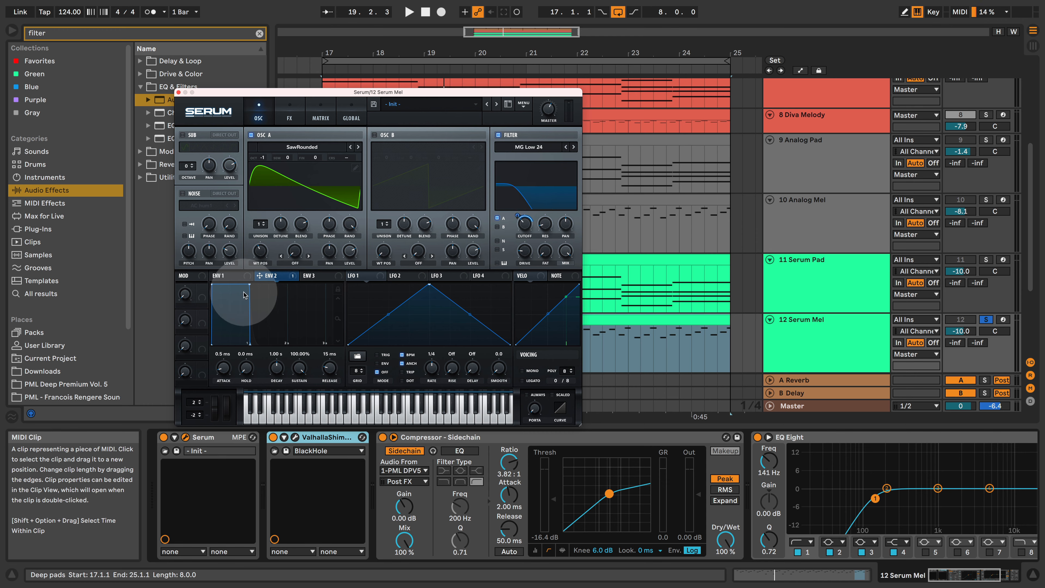
{"action": "left_click_drag", "start_coordinate": [249, 285], "coordinate": [233, 324]}
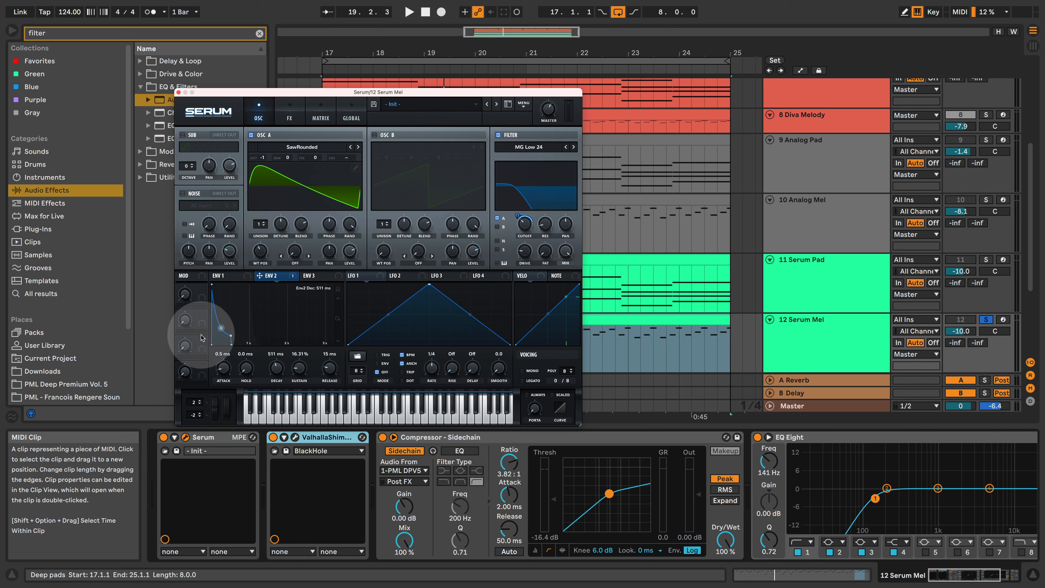
{"action": "key", "text": "space"}
{"action": "mouse_move", "coordinate": [231, 345]}
{"action": "left_mouse_down"}
{"action": "mouse_move", "coordinate": [250, 346]}
{"action": "mouse_move", "coordinate": [231, 334]}
{"action": "left_mouse_up"}
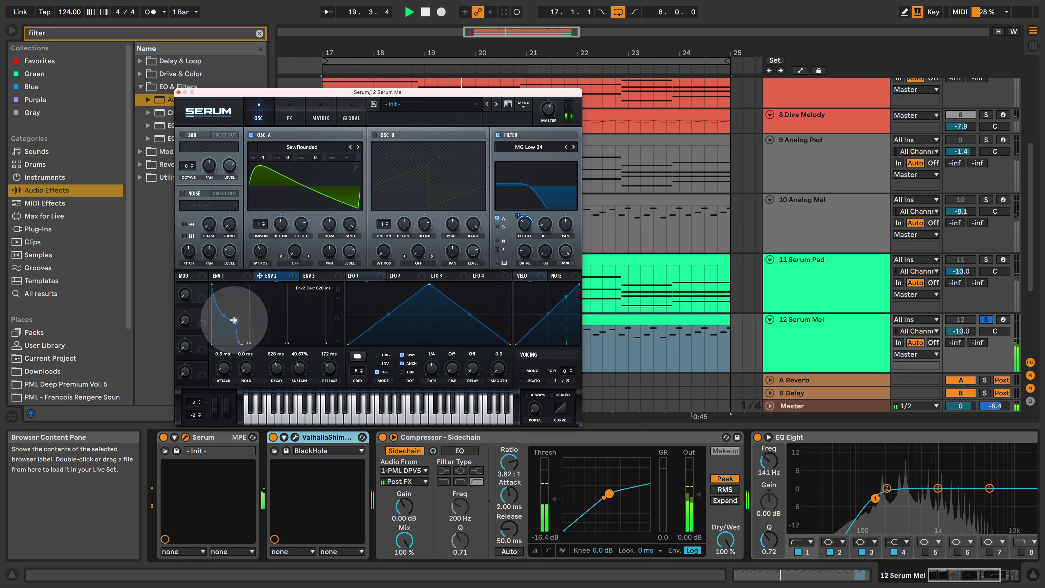
{"action": "left_click_drag", "start_coordinate": [234, 320], "coordinate": [235, 320]}
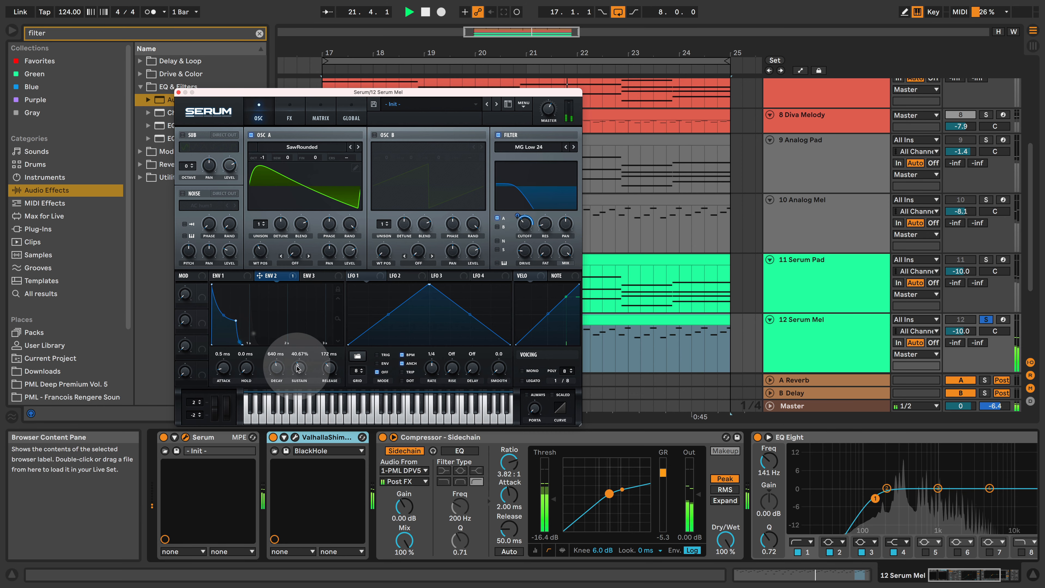
Enable Serum's noise oscillator with the Analog BrightWhite sample and route it through the filter.
{"action": "left_click", "coordinate": [183, 193]}
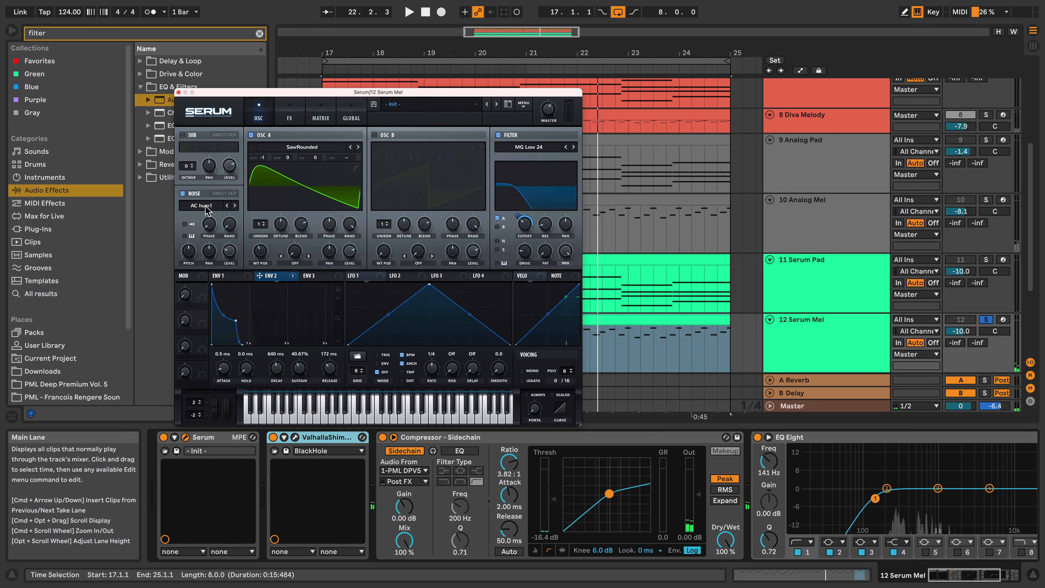
{"action": "left_click", "coordinate": [497, 241]}
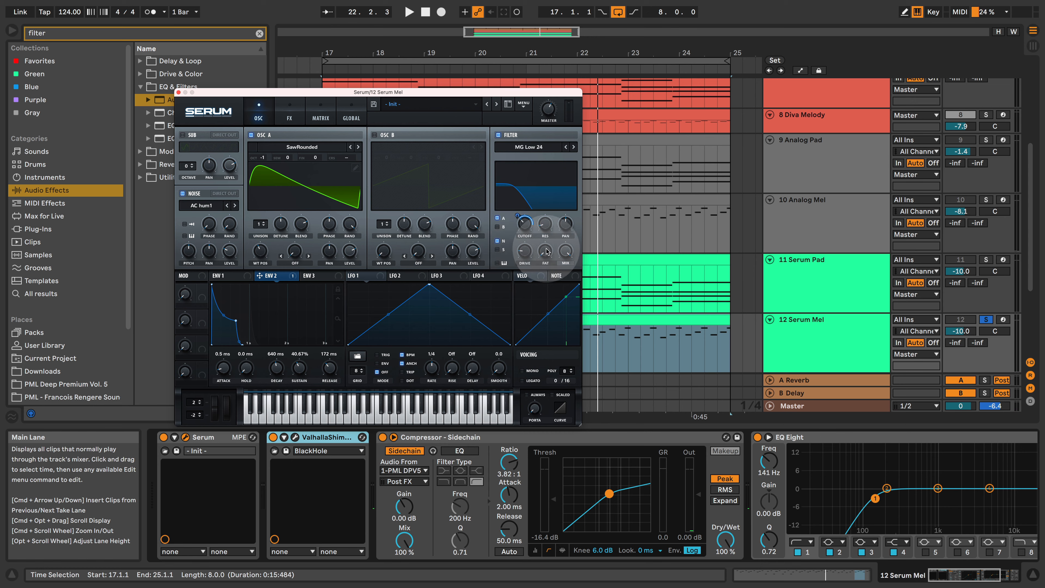
{"action": "left_click", "coordinate": [214, 206]}
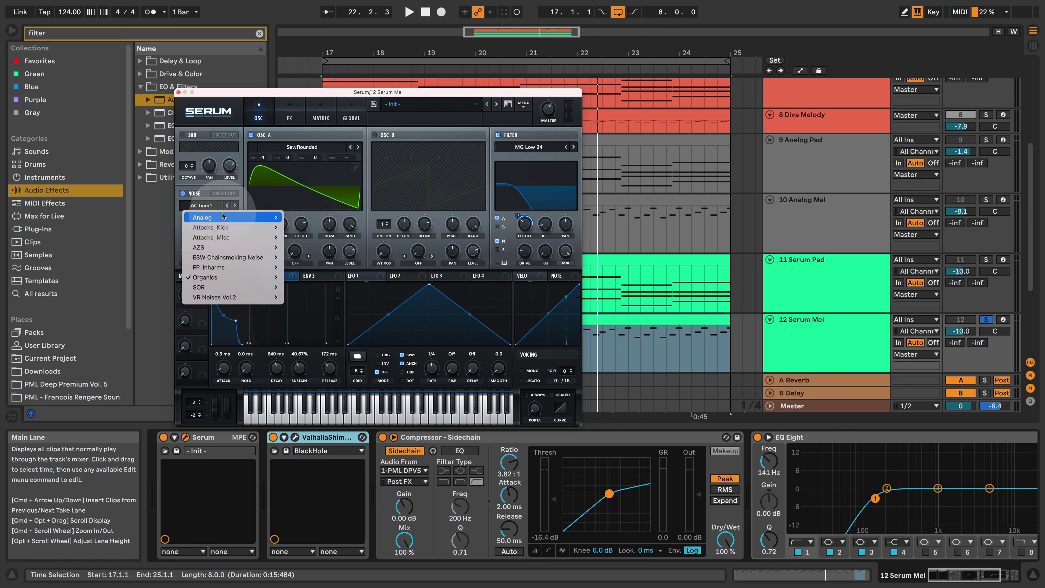
{"action": "mouse_move", "coordinate": [223, 217]}
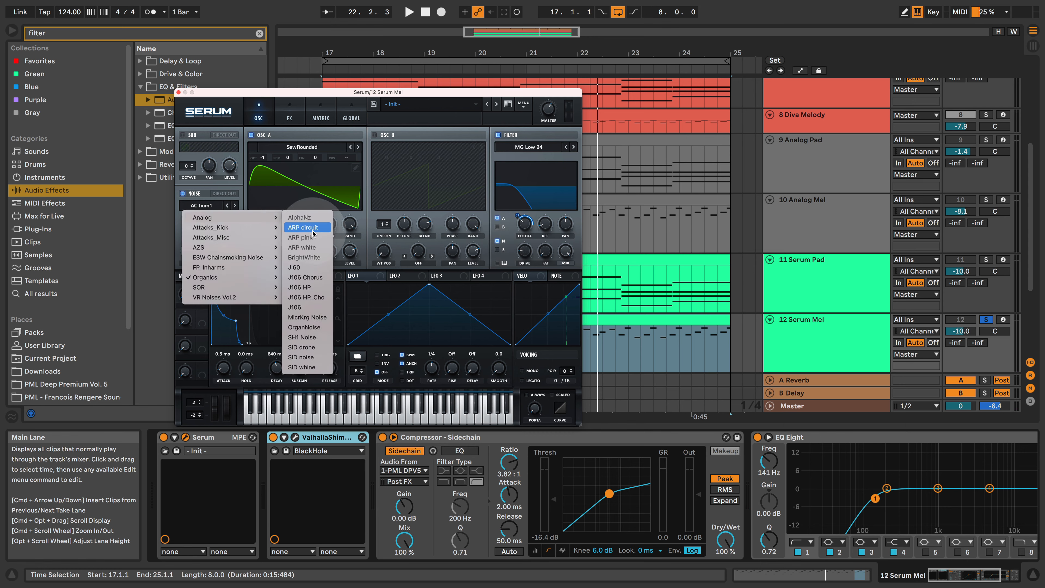
{"action": "left_click", "coordinate": [315, 259]}
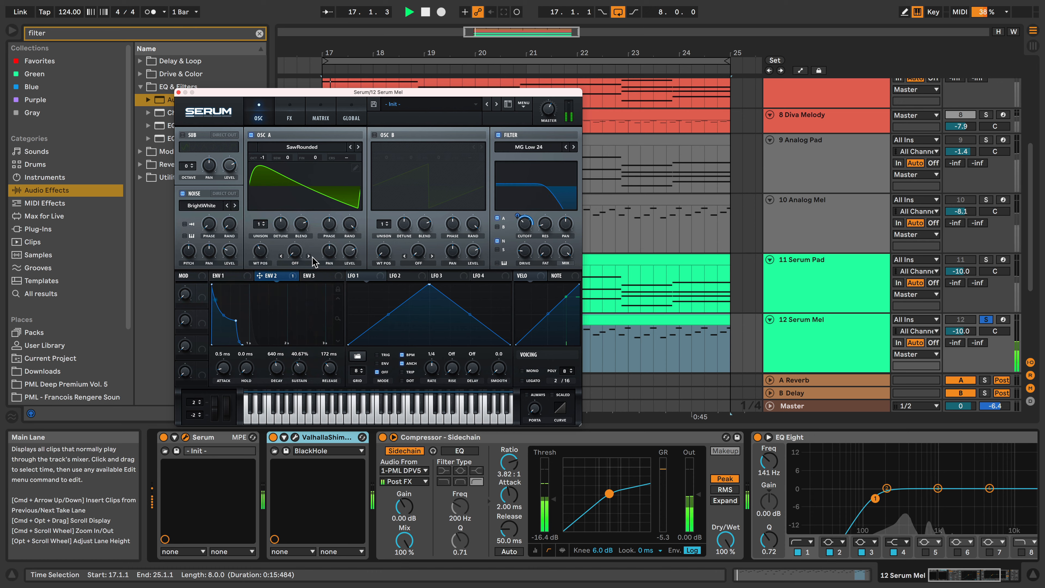
Adjust the noise level during playback, briefly switching Osc A off and back on to judge the noise alone.
{"action": "mouse_move", "coordinate": [228, 246]}
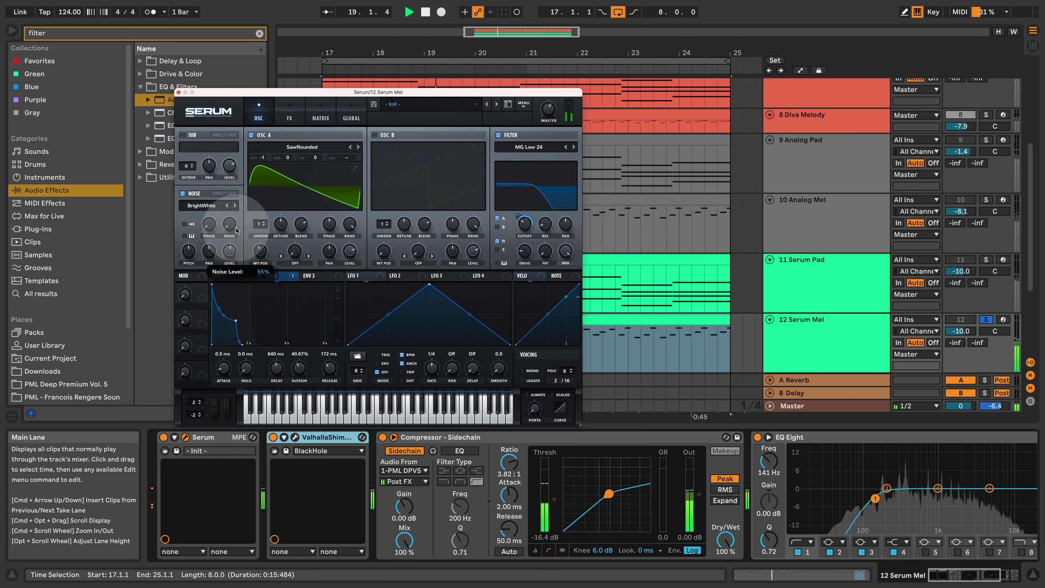
{"action": "left_click_drag", "start_coordinate": [242, 223], "coordinate": [234, 266]}
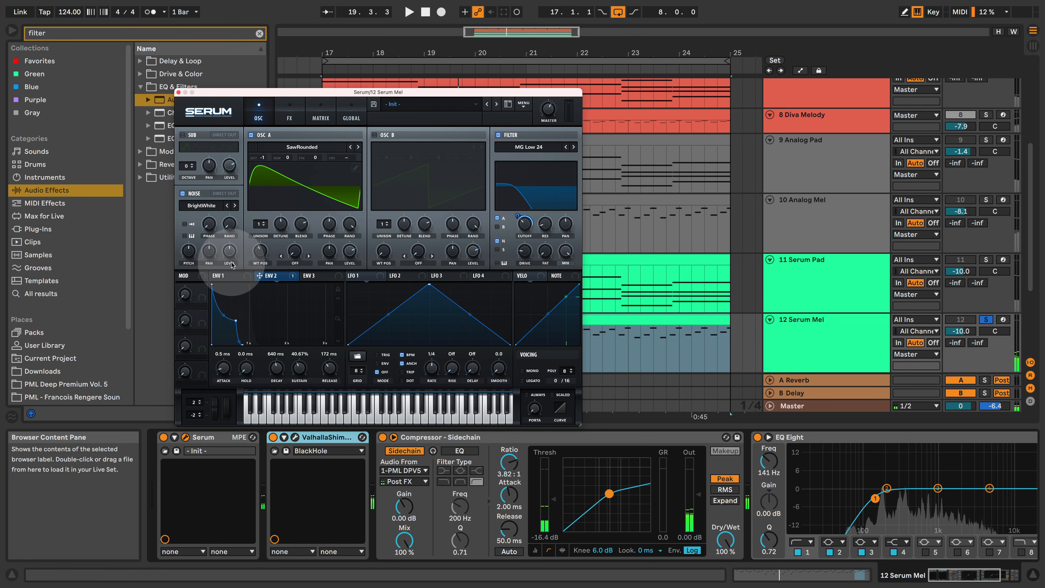
{"action": "left_click", "coordinate": [251, 135]}
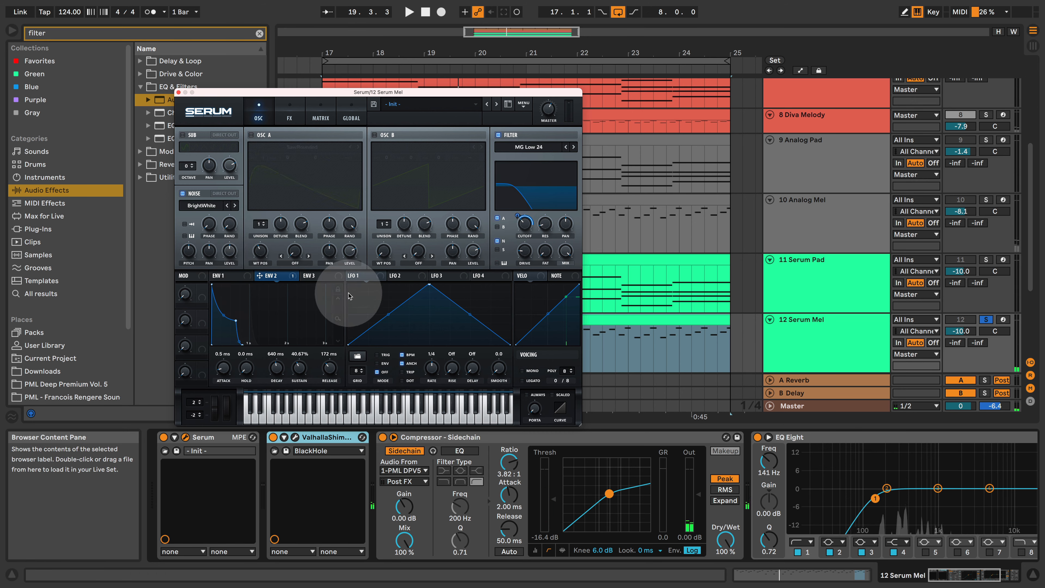
{"action": "key", "text": "space"}
{"action": "left_click", "coordinate": [256, 137]}
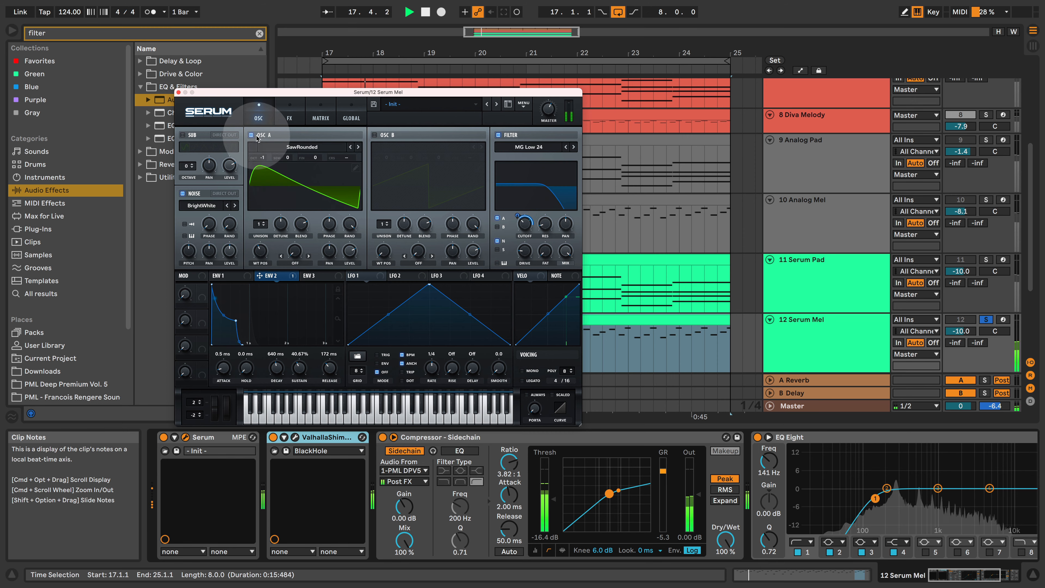
{"action": "mouse_move", "coordinate": [243, 242]}
{"action": "left_mouse_down"}
{"action": "mouse_move", "coordinate": [235, 263]}
{"action": "mouse_move", "coordinate": [243, 243]}
{"action": "left_mouse_up"}
Enlarge the Serum window and compare Diva Melody with Serum Mel by soloing each during playback.
{"action": "left_click_drag", "start_coordinate": [580, 424], "coordinate": [635, 468]}
{"action": "left_click", "coordinate": [986, 200]}
{"action": "left_click", "coordinate": [986, 115]}
{"action": "key", "text": "space"}
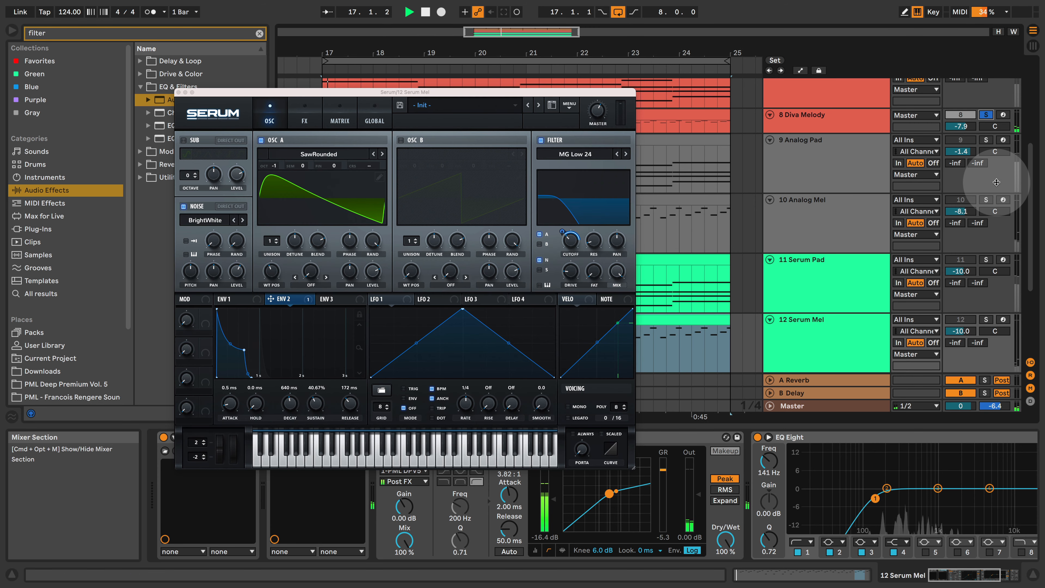
{"action": "left_click", "coordinate": [987, 320]}
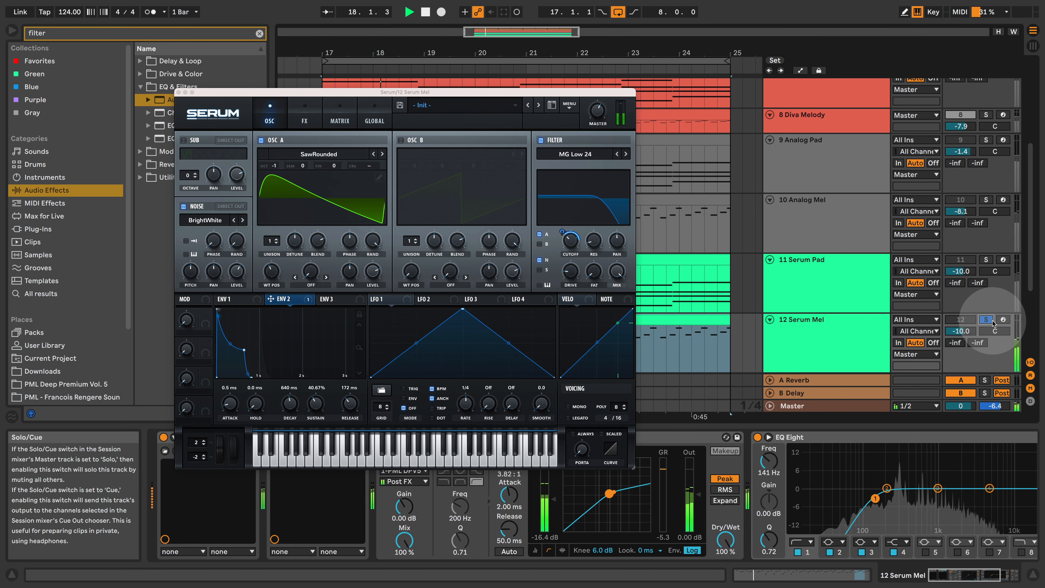
{"action": "key", "text": "space"}
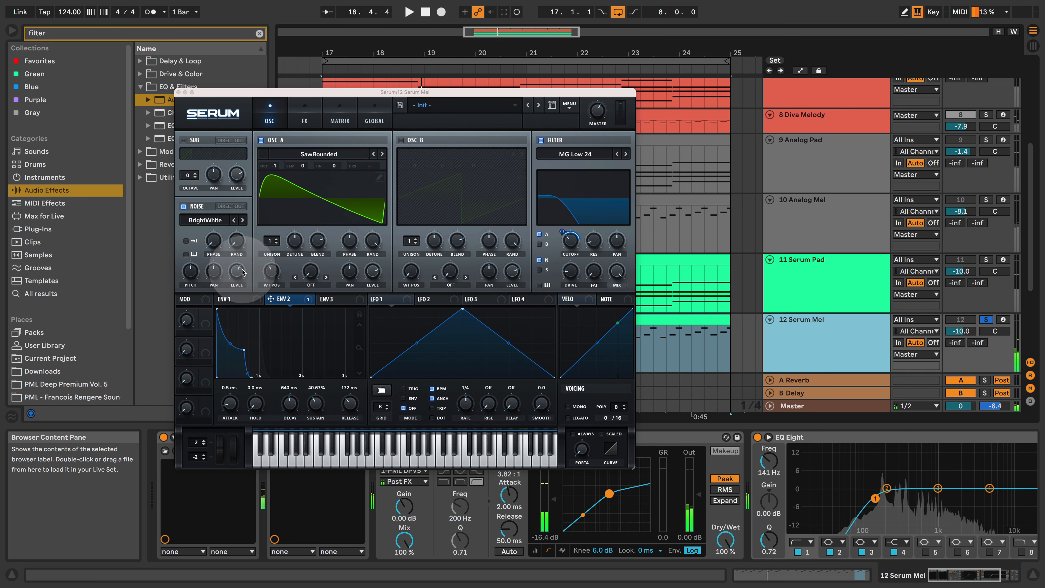
Fine-tune Serum Mel's noise level and filter cutoff while listening to it soloed.
{"action": "left_click_drag", "start_coordinate": [243, 270], "coordinate": [243, 267]}
{"action": "key", "text": "space"}
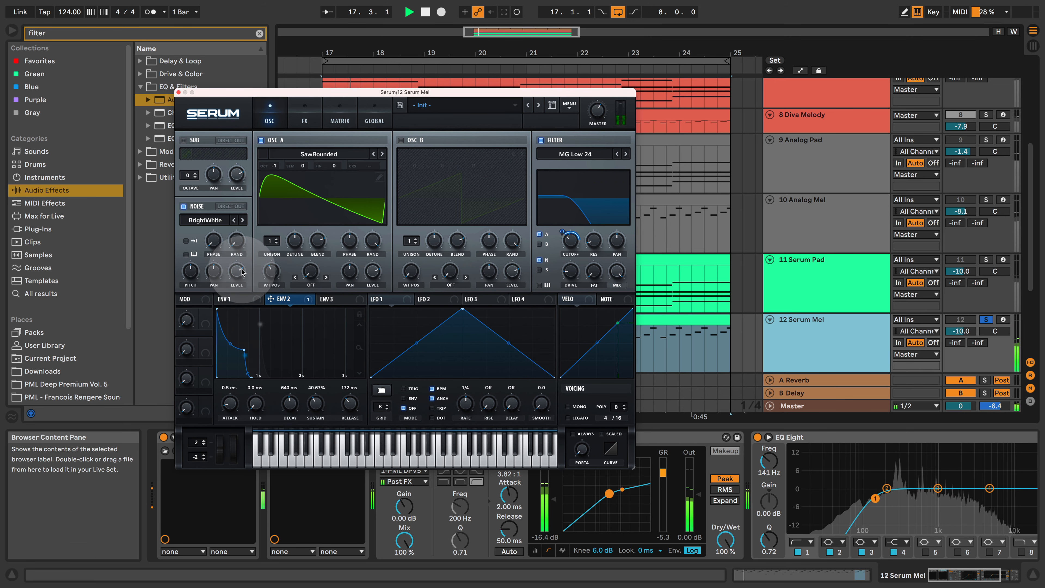
{"action": "left_click", "coordinate": [564, 234]}
{"action": "left_click_drag", "start_coordinate": [564, 234], "coordinate": [571, 236]}
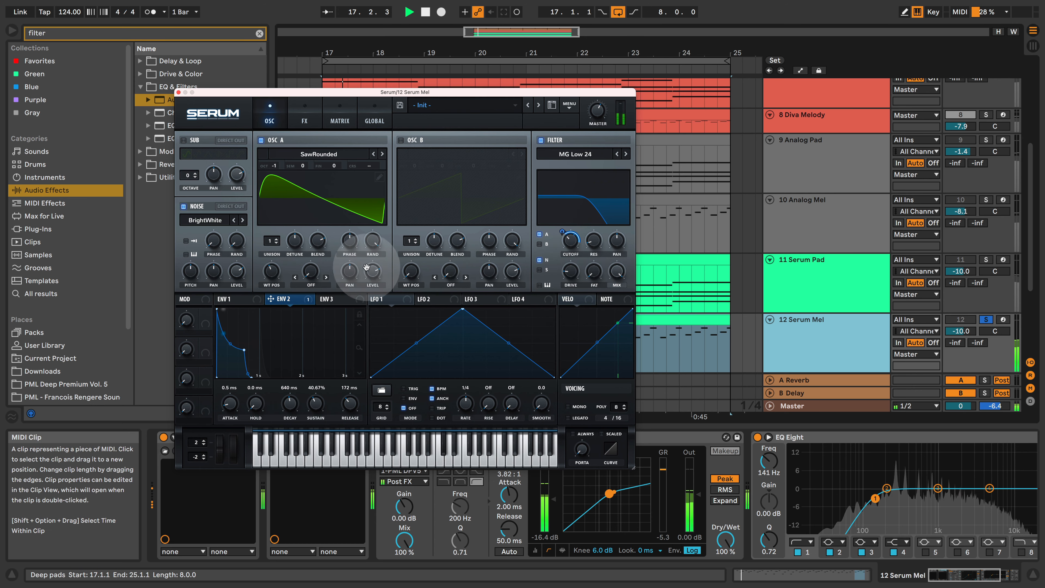
Compare Serum Mel against soloed Diva Melody, stop playback and shorten Env 2's decay to 467 ms.
{"action": "left_click", "coordinate": [986, 116]}
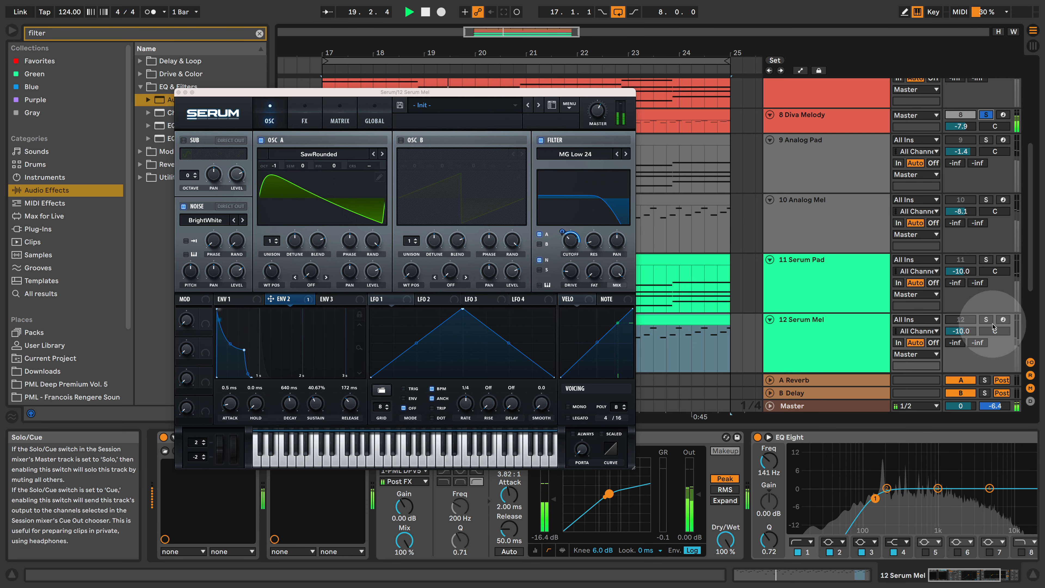
{"action": "left_click", "coordinate": [812, 340]}
{"action": "key", "text": "space"}
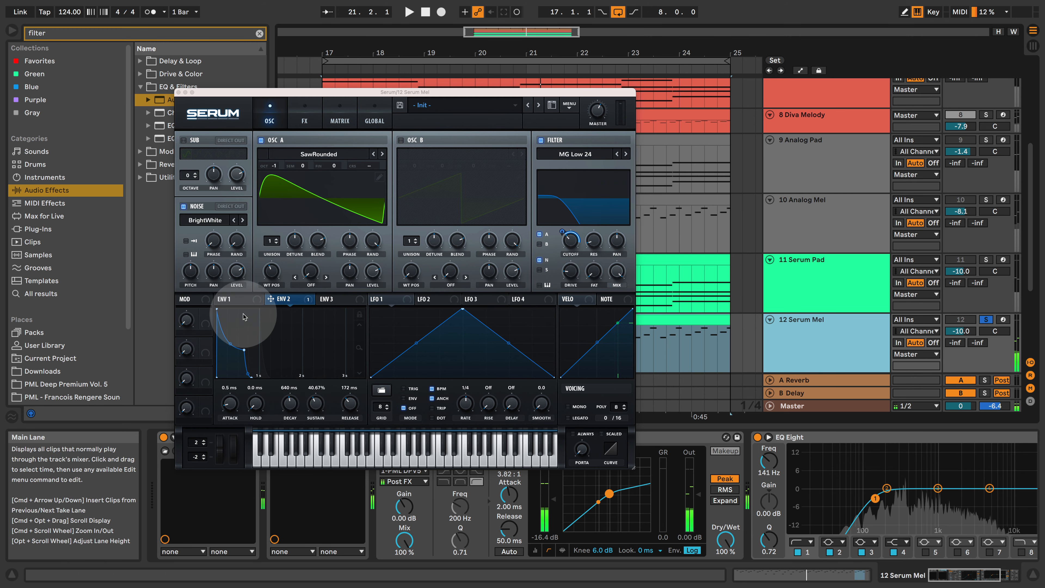
{"action": "left_click_drag", "start_coordinate": [290, 403], "coordinate": [290, 412]}
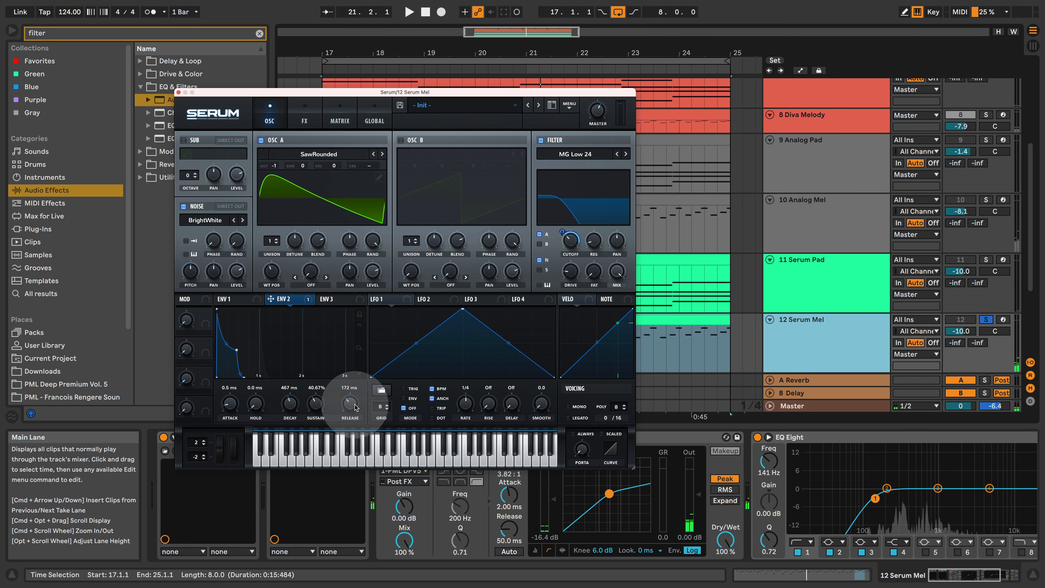
Restart playback and shorten Env 1's decay to about 675 ms.
{"action": "key", "text": "space"}
{"action": "left_click", "coordinate": [231, 299]}
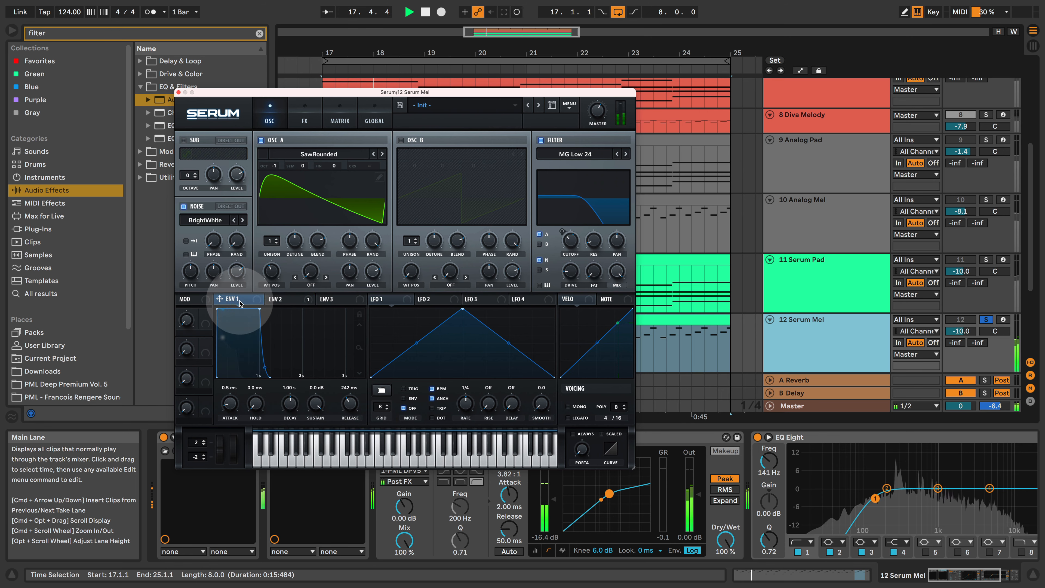
{"action": "left_click_drag", "start_coordinate": [297, 407], "coordinate": [297, 407]}
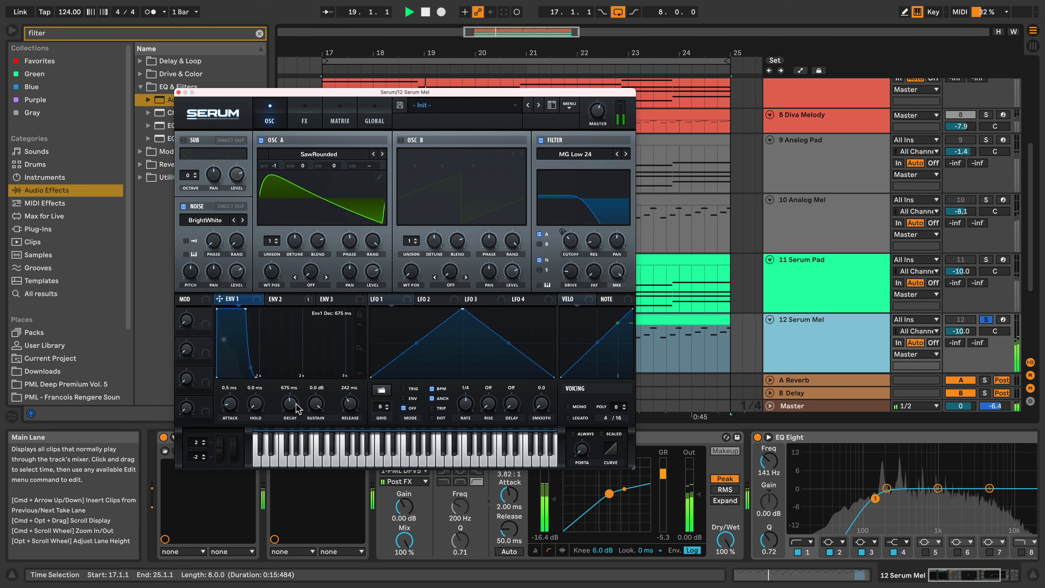
Return to Env 2 and fine-tune the filter cutoff and its Env 2 modulation amount, checking against soloed Diva Melody.
{"action": "left_click_drag", "start_coordinate": [291, 301], "coordinate": [569, 244]}
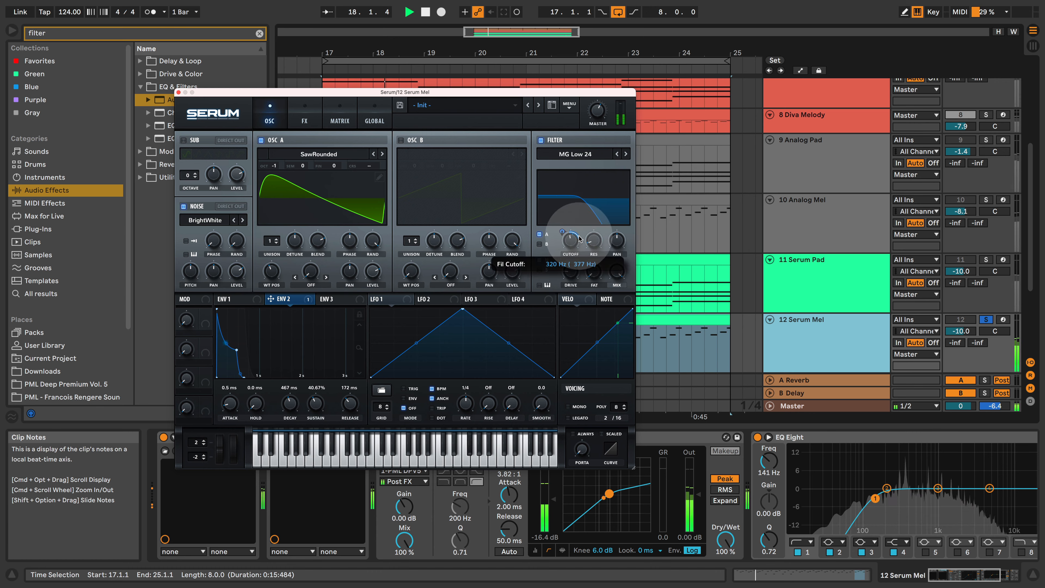
{"action": "left_click", "coordinate": [987, 114]}
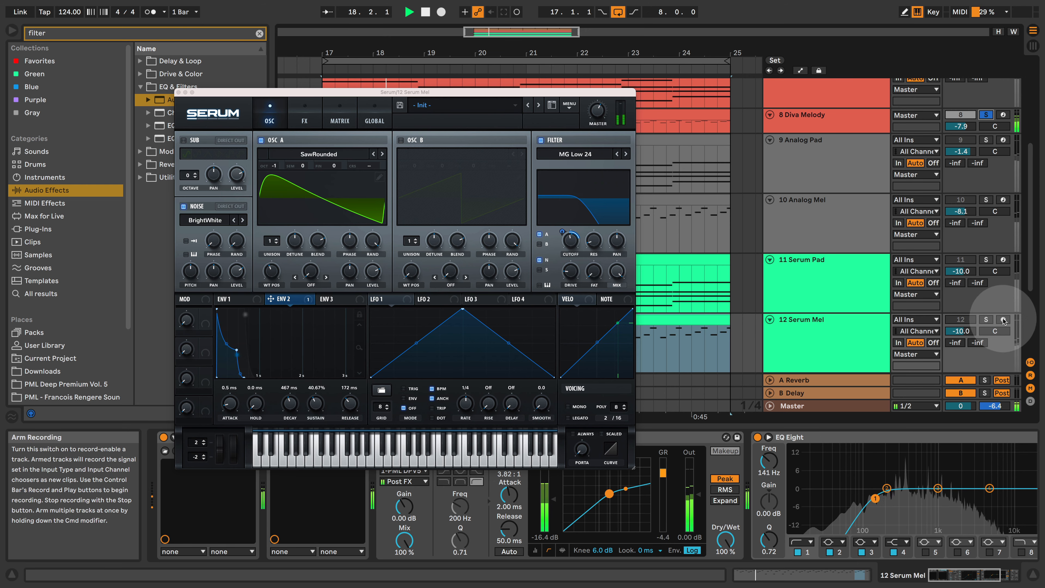
{"action": "left_click", "coordinate": [986, 320]}
{"action": "left_click", "coordinate": [572, 247]}
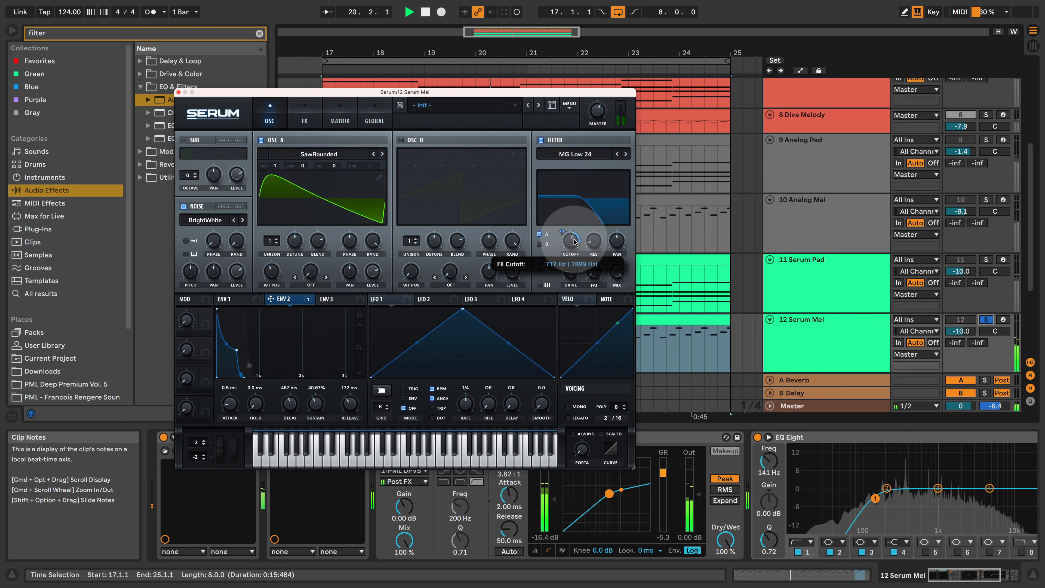
{"action": "left_click", "coordinate": [574, 238]}
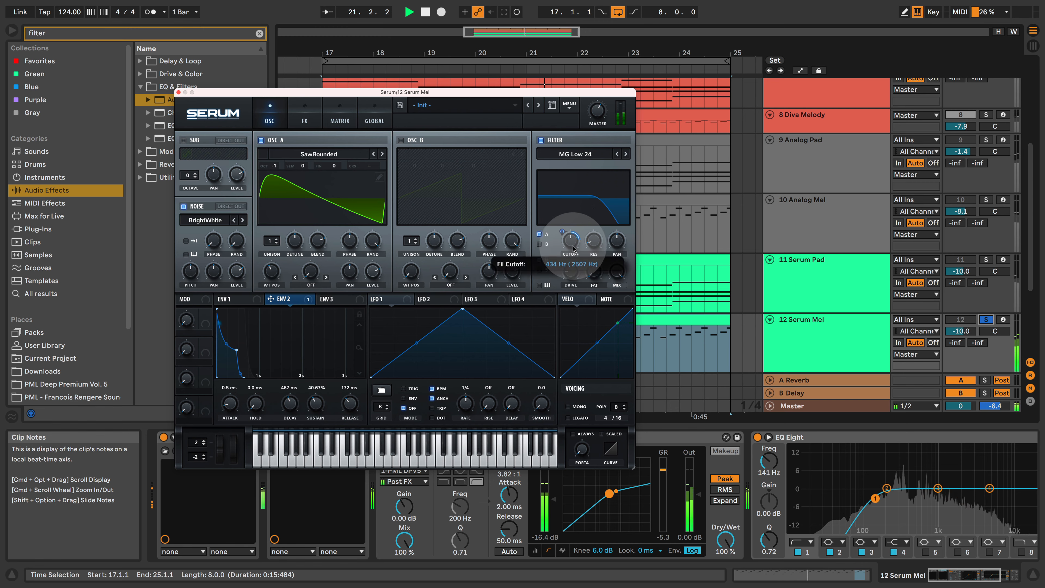
{"action": "left_click_drag", "start_coordinate": [562, 232], "coordinate": [562, 228]}
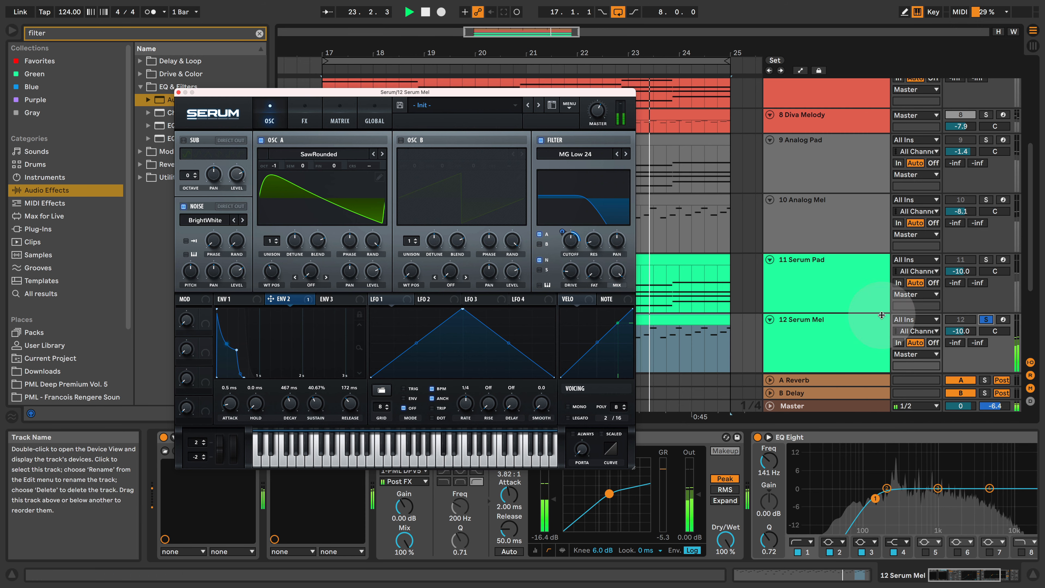
Raise the low-cut band of Serum Mel's EQ Eight to 267 Hz and trim Serum's filter cutoff slightly during playback.
{"action": "left_click", "coordinate": [877, 512]}
{"action": "left_click_drag", "start_coordinate": [875, 500], "coordinate": [901, 499]}
{"action": "key", "text": "space"}
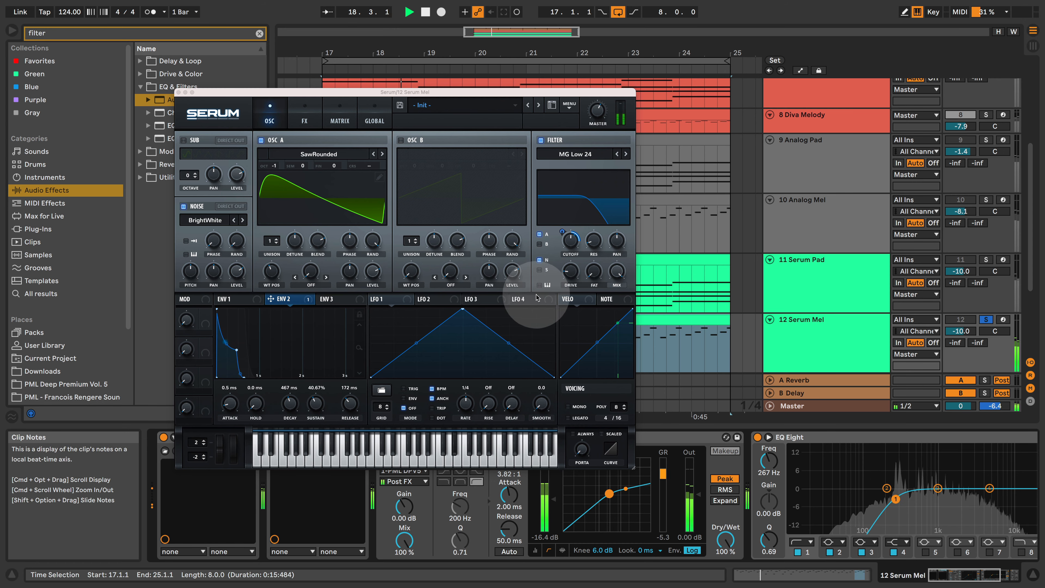
{"action": "left_click_drag", "start_coordinate": [571, 241], "coordinate": [572, 245]}
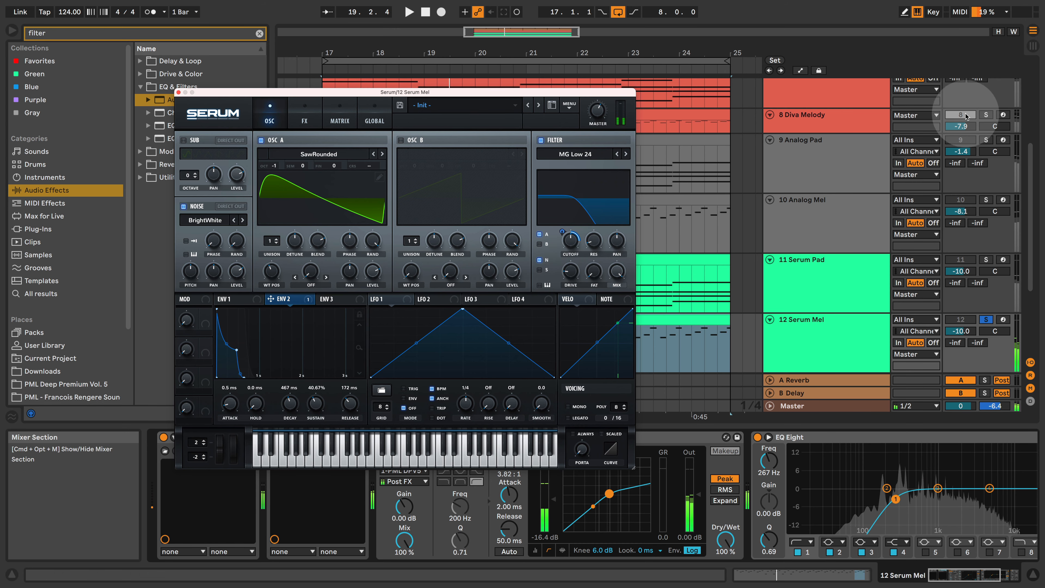
Solo Diva Melody for comparison, bring up its device chain and return the solo to Serum Mel.
{"action": "left_click", "coordinate": [986, 114]}
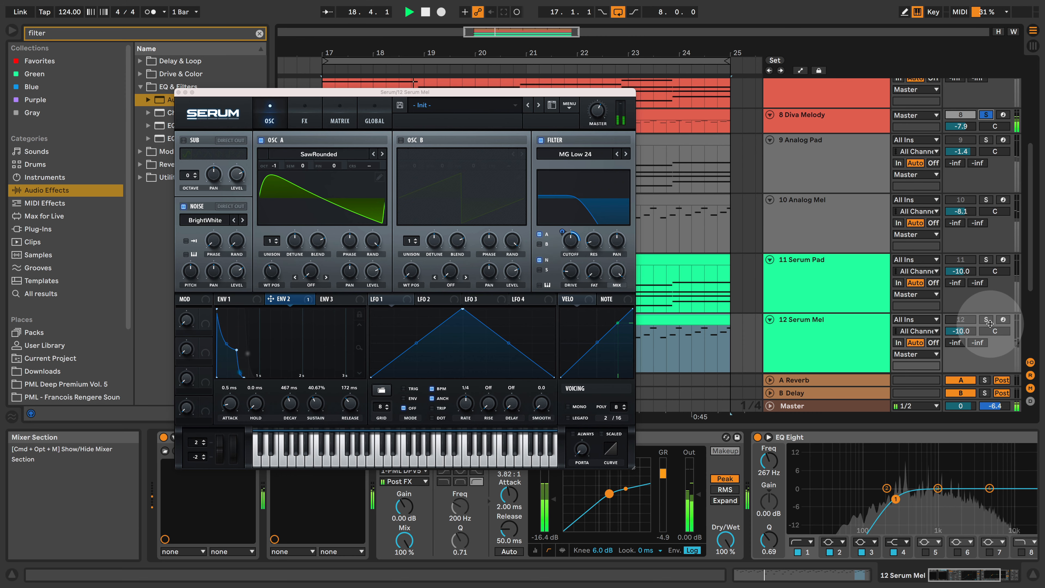
{"action": "left_click", "coordinate": [824, 123]}
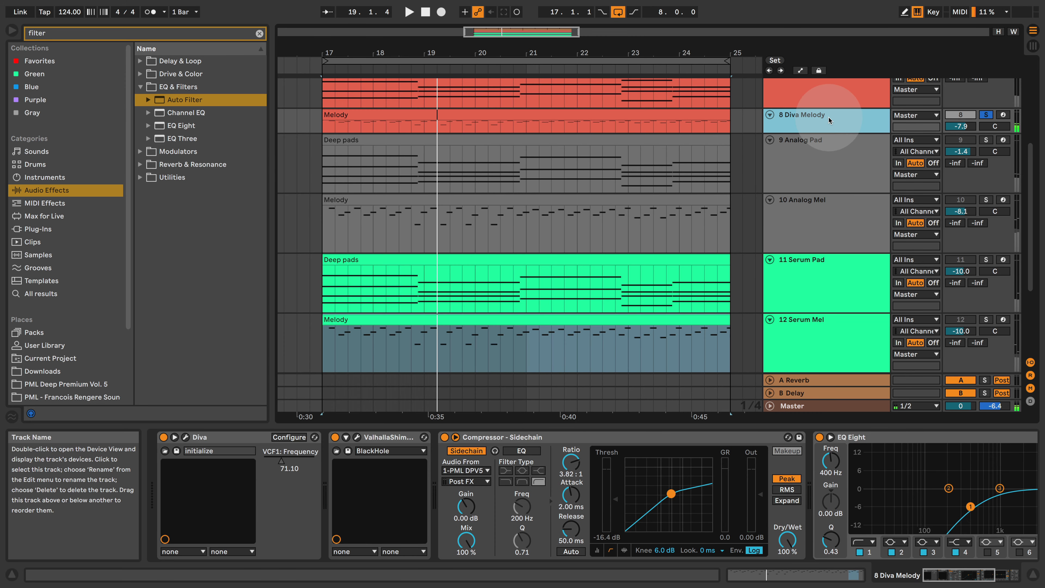
{"action": "left_click", "coordinate": [987, 320]}
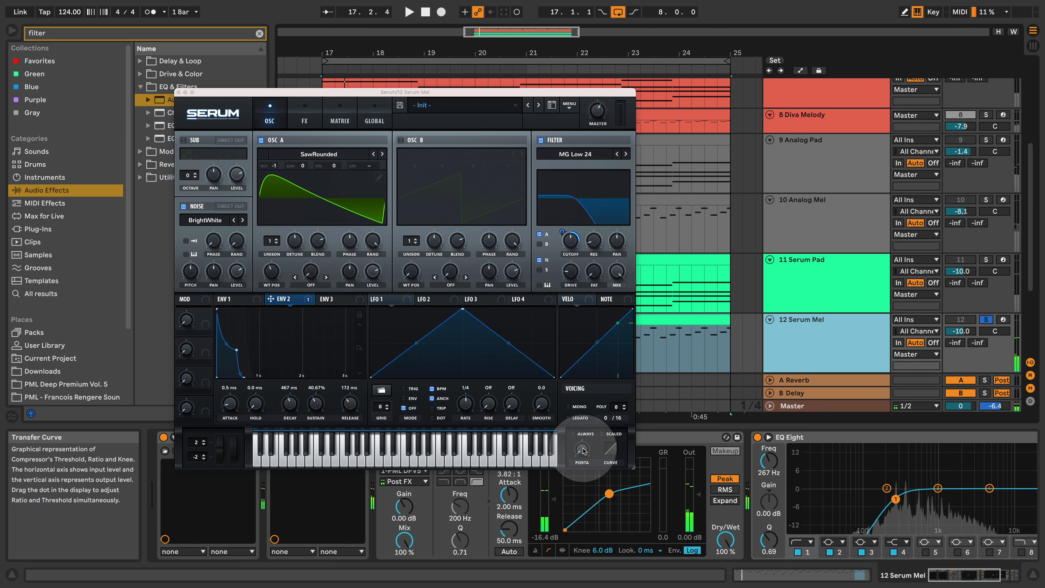
Set Serum's portamento to Always and compare Serum Mel with Diva Melody by soloing each during playback.
{"action": "left_click", "coordinate": [585, 444]}
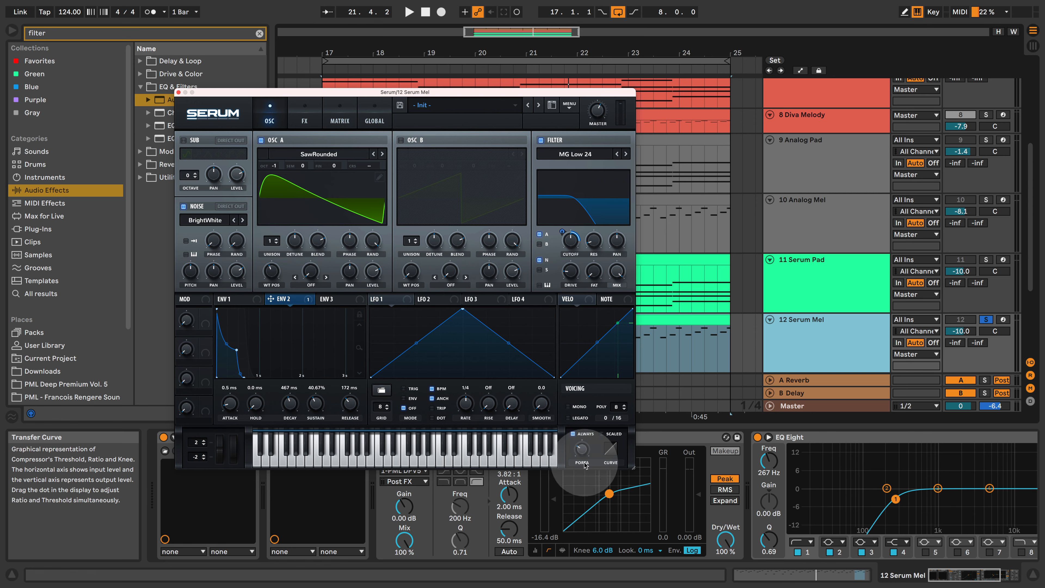
{"action": "key", "text": "space"}
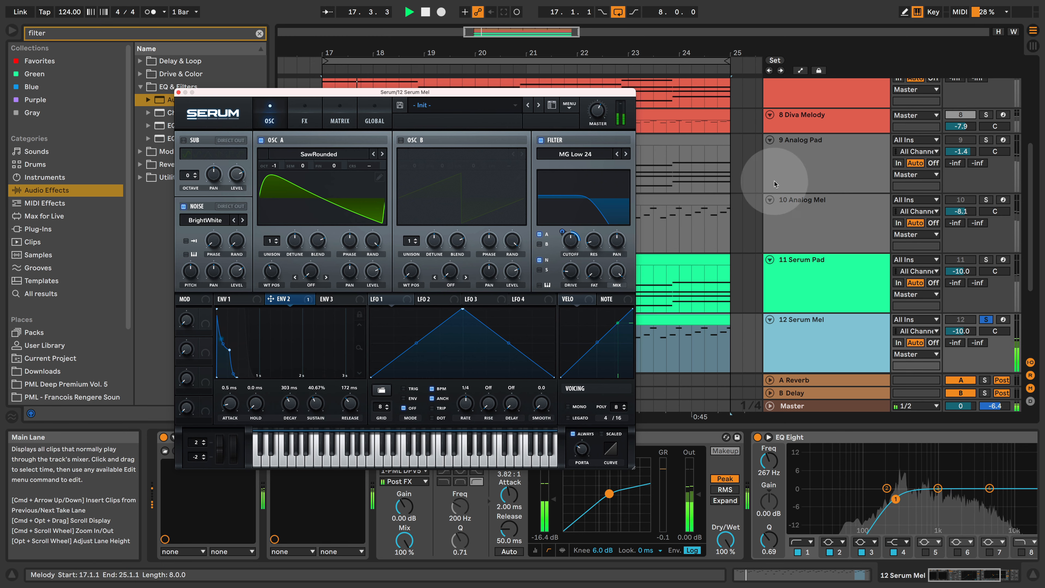
{"action": "left_click", "coordinate": [986, 115]}
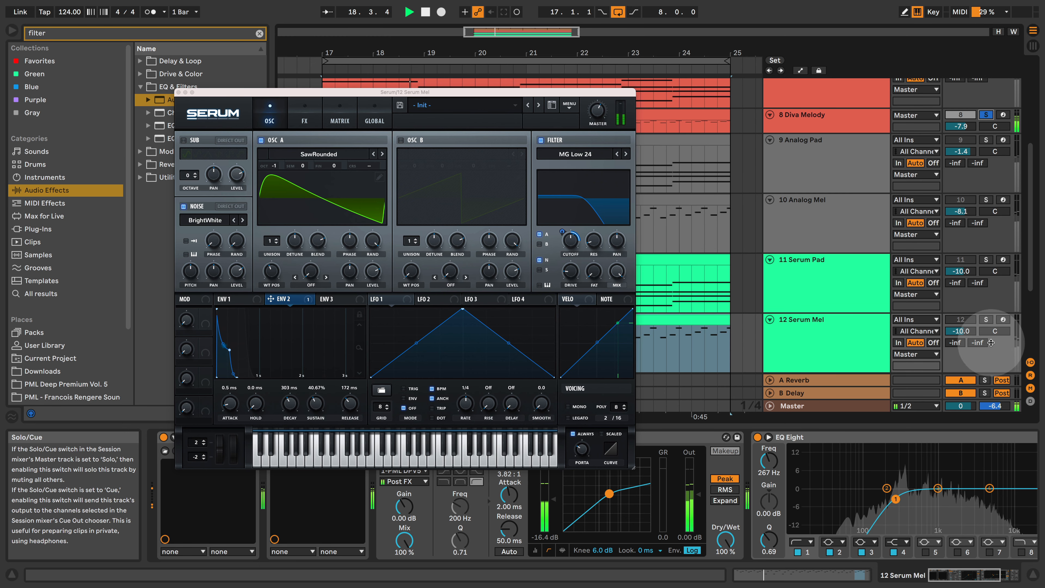
{"action": "left_click", "coordinate": [814, 342]}
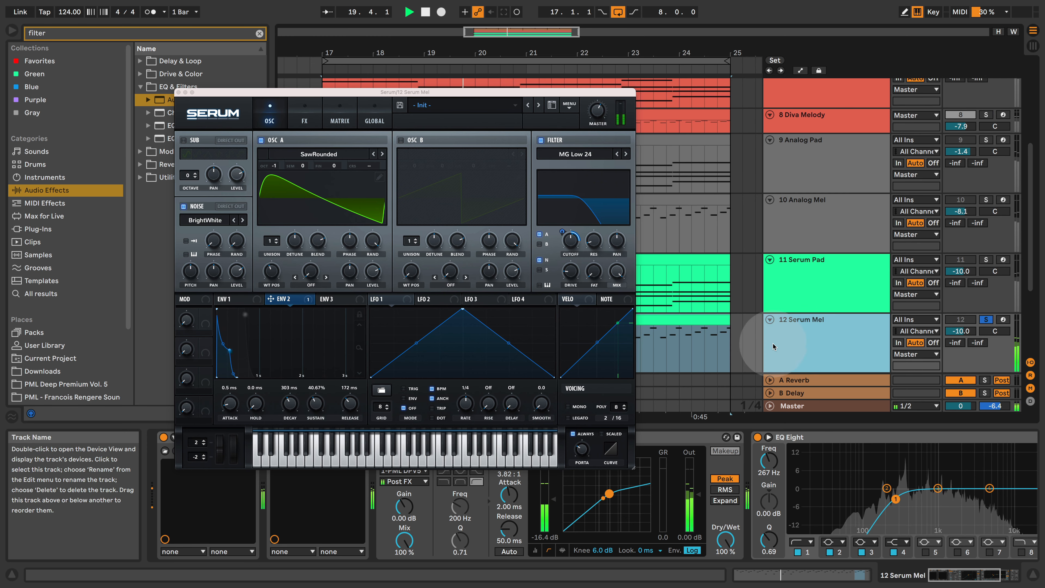
Lower Env 2's sustain to 25.30% and readjust the filter cutoff while Serum Mel plays soloed.
{"action": "left_click_drag", "start_coordinate": [319, 403], "coordinate": [316, 413]}
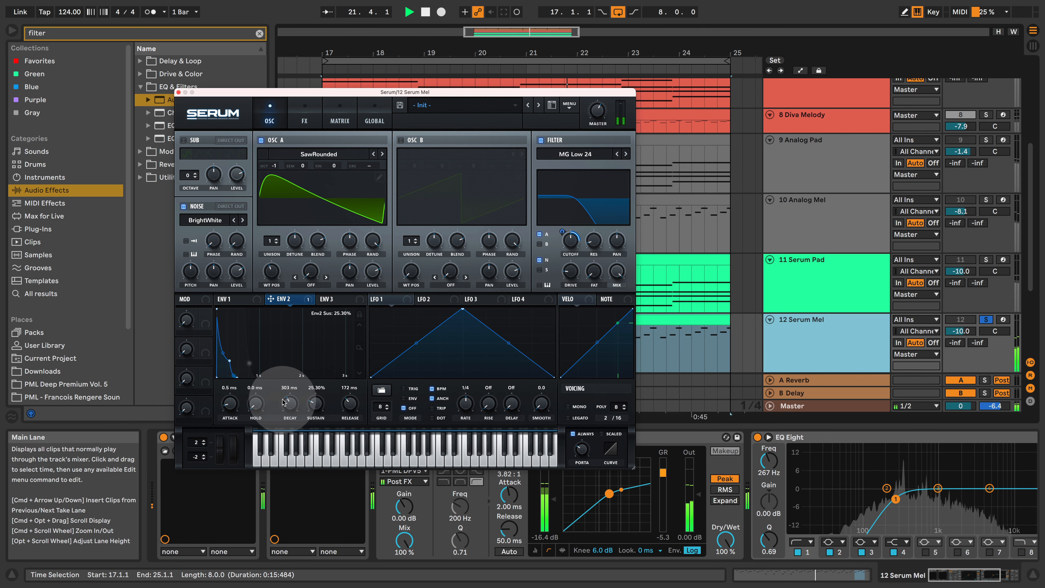
{"action": "mouse_move", "coordinate": [569, 240]}
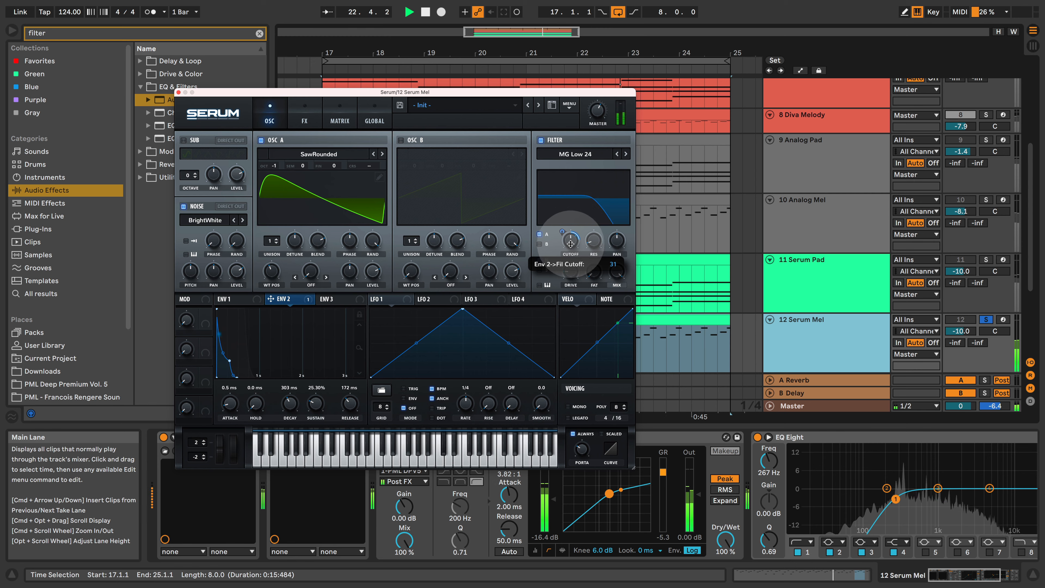
{"action": "left_click_drag", "start_coordinate": [571, 248], "coordinate": [572, 248]}
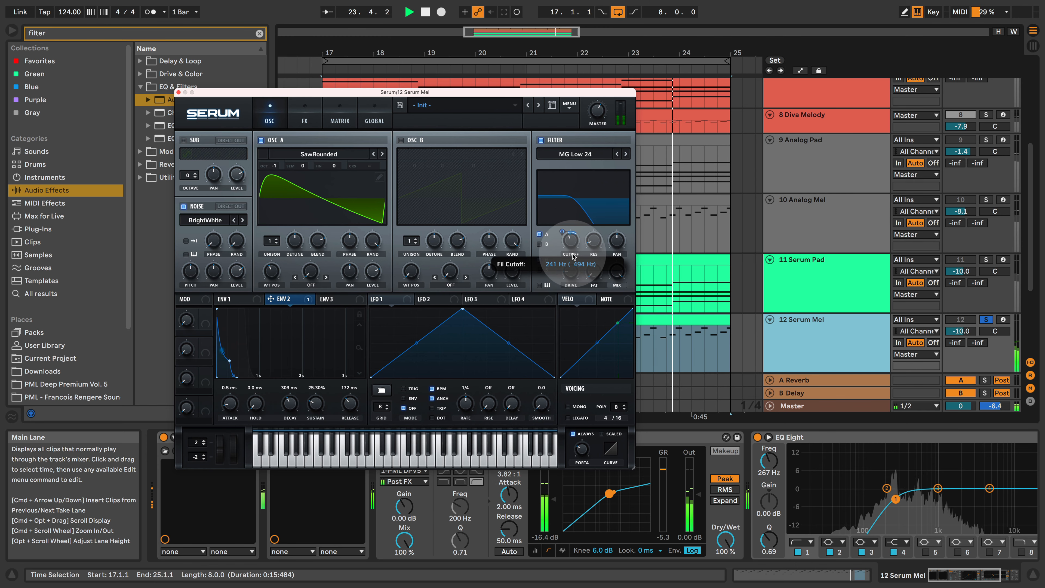
{"action": "left_click_drag", "start_coordinate": [568, 234], "coordinate": [572, 248]}
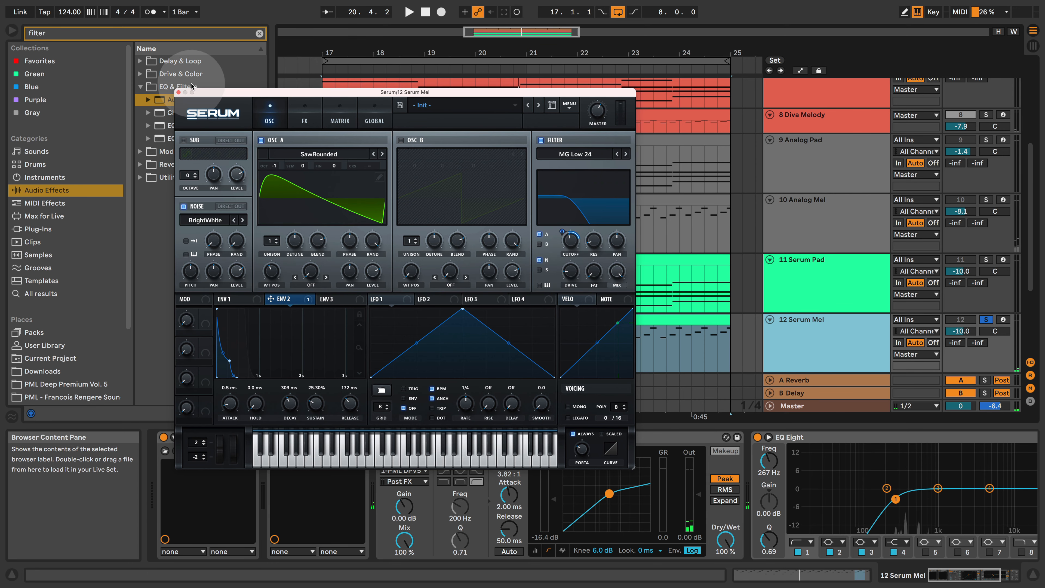
Close the Serum window, unsolo Serum Mel and collapse the device view.
{"action": "left_click", "coordinate": [178, 92]}
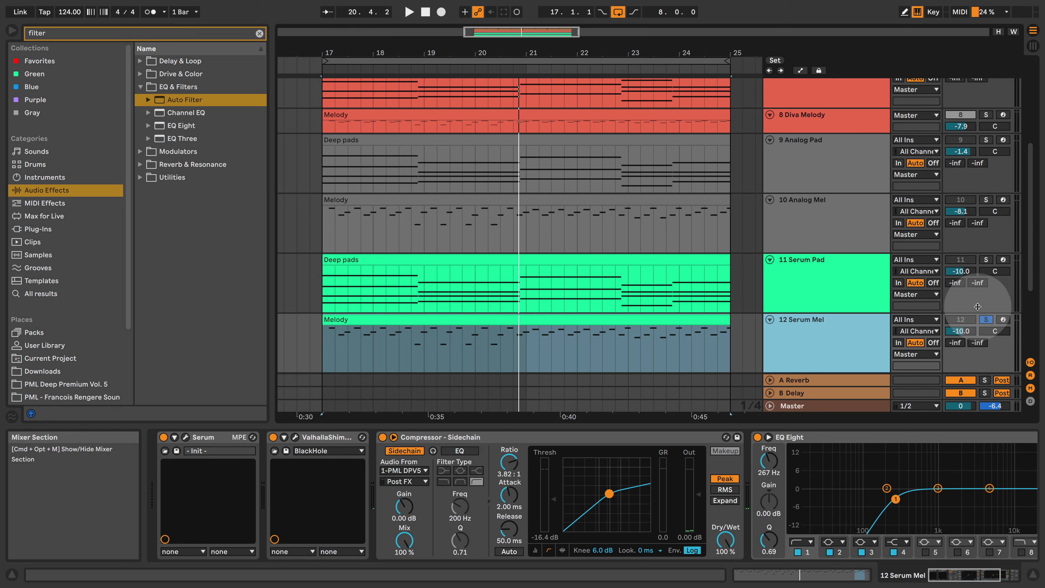
{"action": "left_click", "coordinate": [987, 320]}
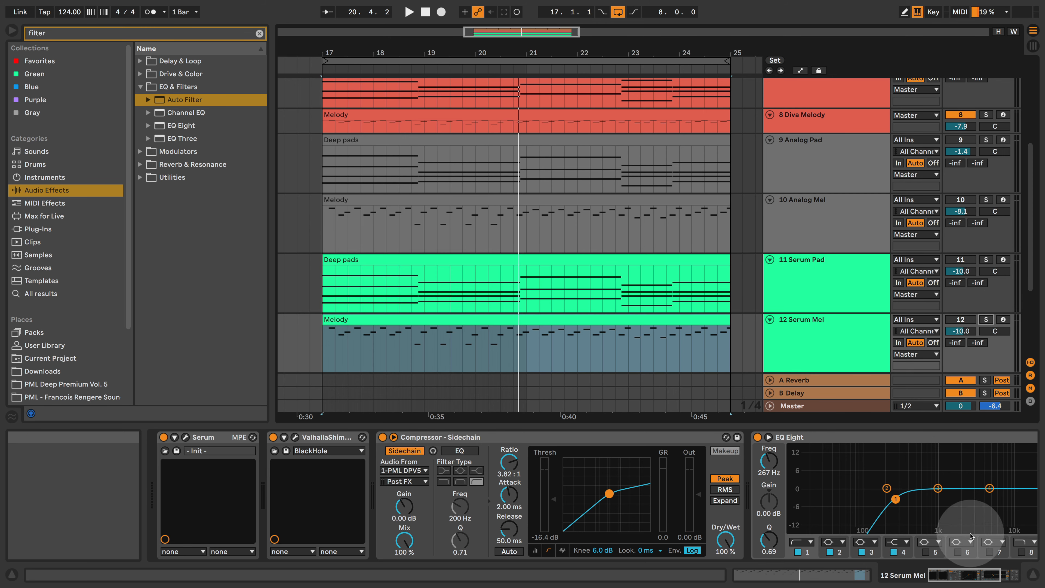
{"action": "left_click", "coordinate": [1033, 575]}
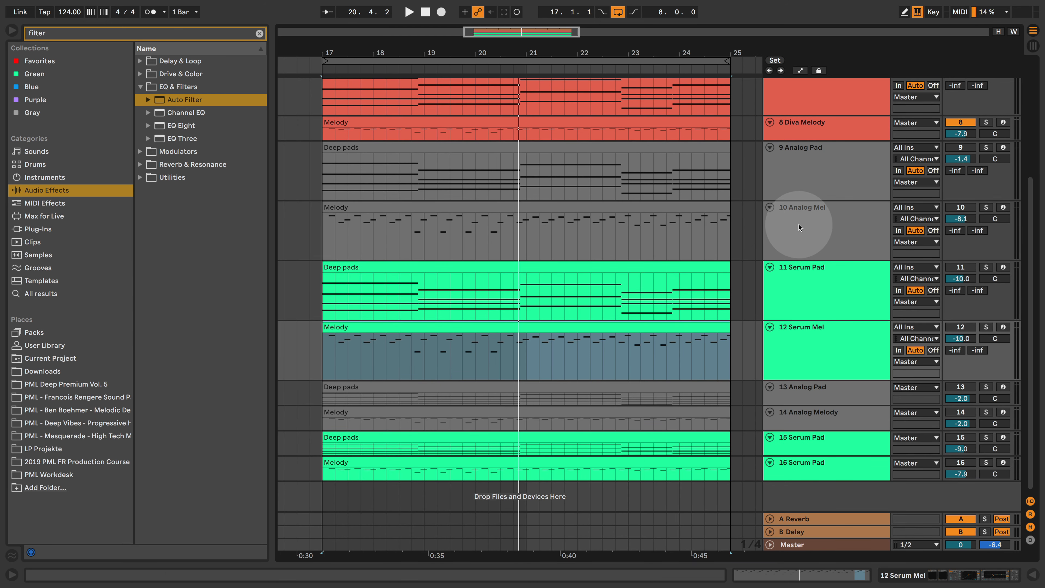
Mute Diva Melody and Diva Pad and activate Serum Mel to audition it in the full mix.
{"action": "scroll", "coordinate": [704, 255], "scroll_direction": "up", "scroll_amount": 3}
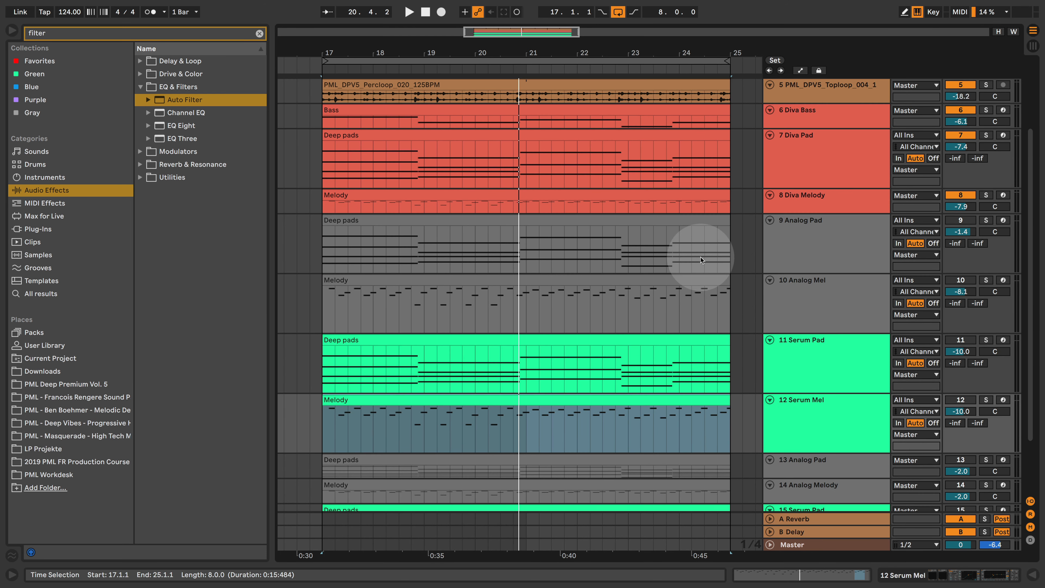
{"action": "left_click", "coordinate": [961, 195]}
{"action": "left_click", "coordinate": [961, 135]}
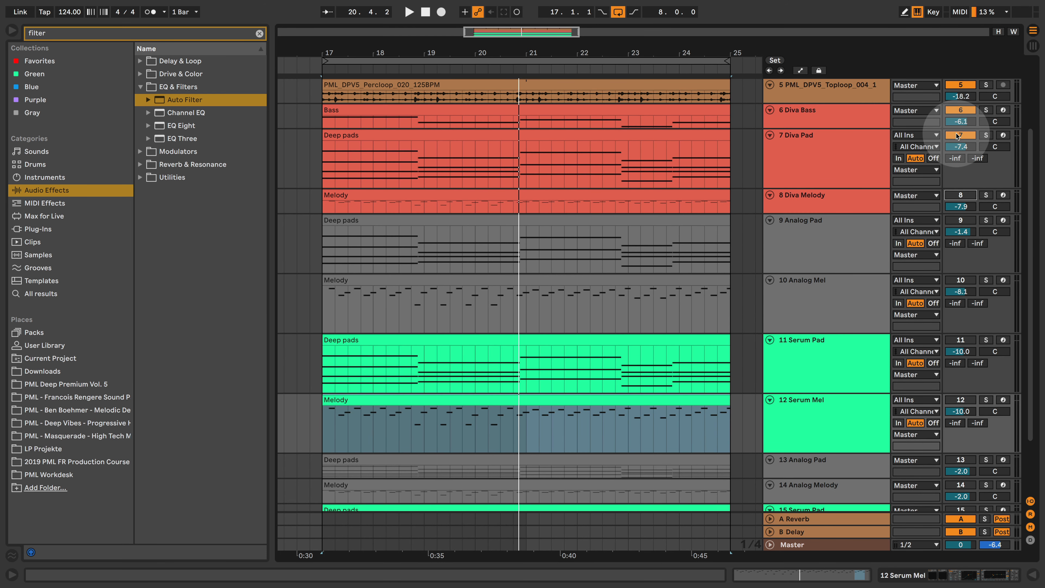
{"action": "left_click", "coordinate": [967, 398]}
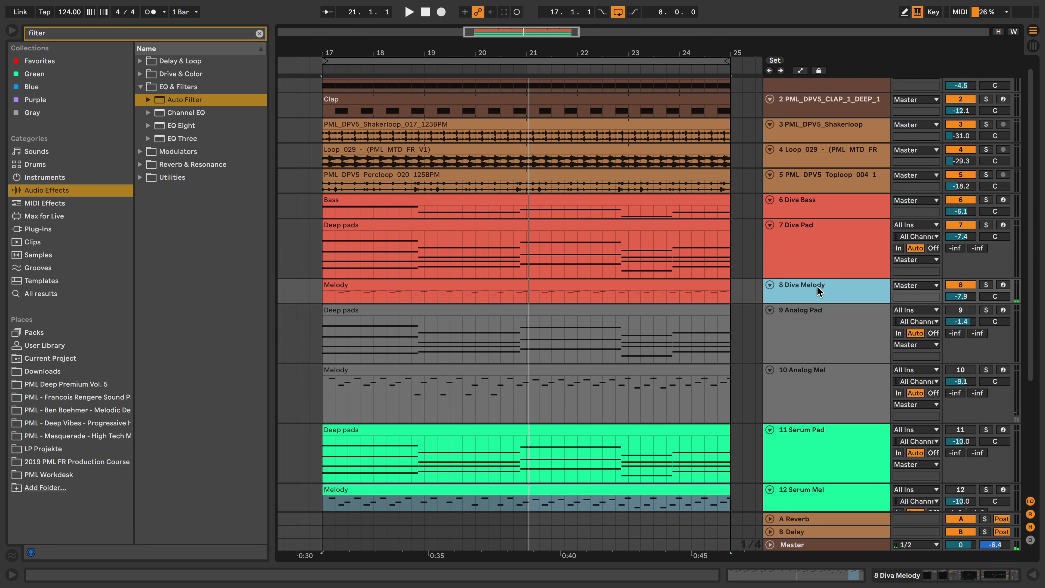
Open the Diva plug-in on the Diva Pad track, review its oscillator, filter and effect settings, and close it.
{"action": "left_click", "coordinate": [827, 233]}
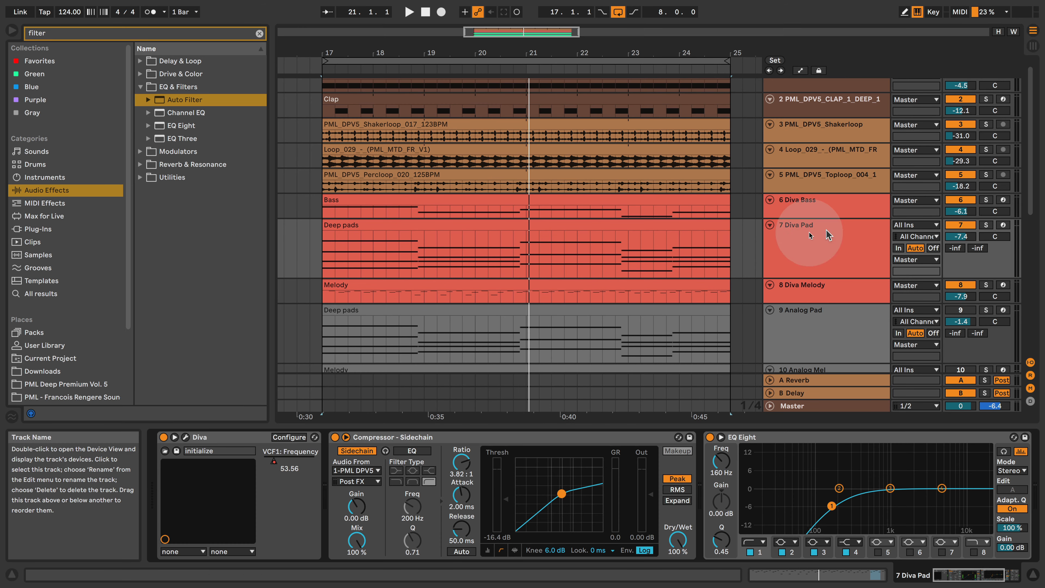
{"action": "left_click", "coordinate": [186, 438]}
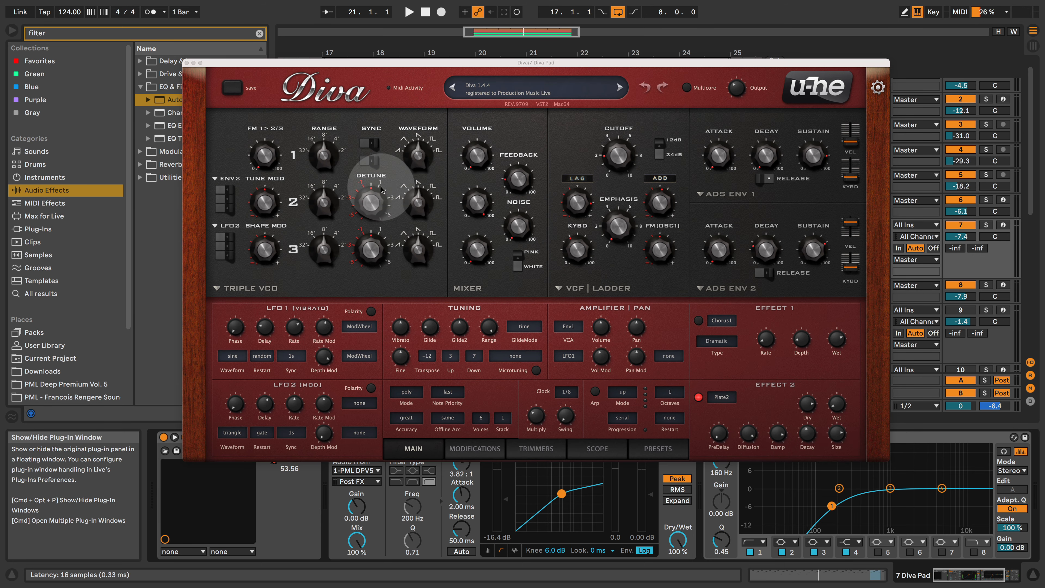
{"action": "left_click", "coordinate": [421, 194]}
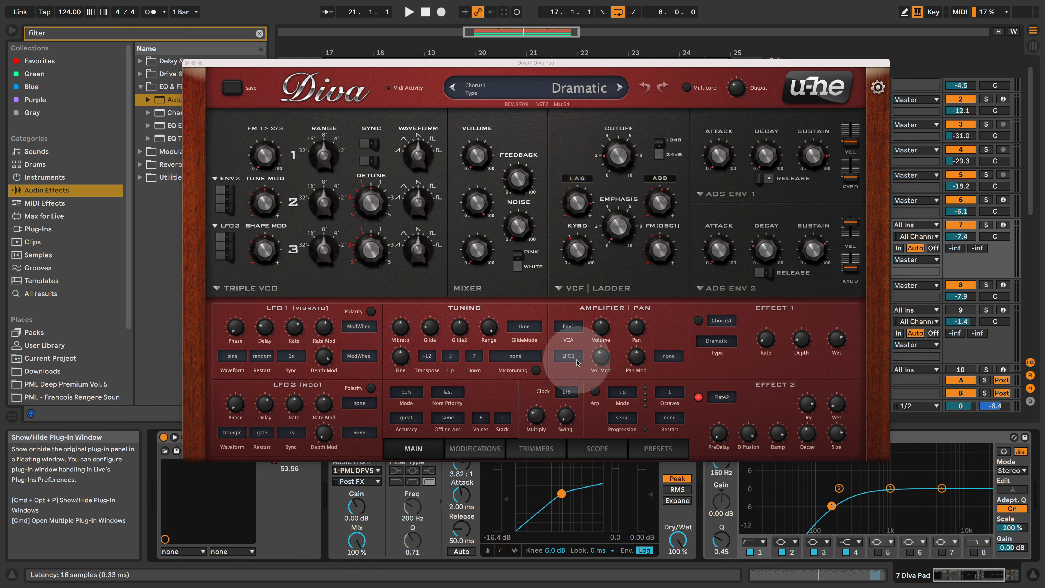
{"action": "left_click", "coordinate": [186, 63]}
{"action": "left_click", "coordinate": [848, 326]}
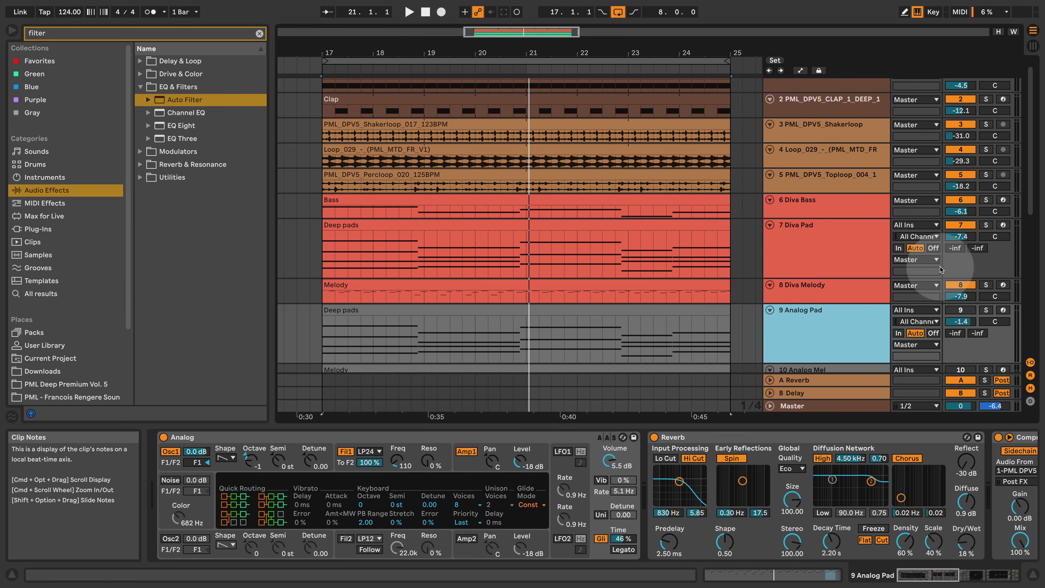
{"action": "scroll", "coordinate": [903, 287], "scroll_direction": "down", "scroll_amount": 2}
{"action": "left_click", "coordinate": [809, 339]}
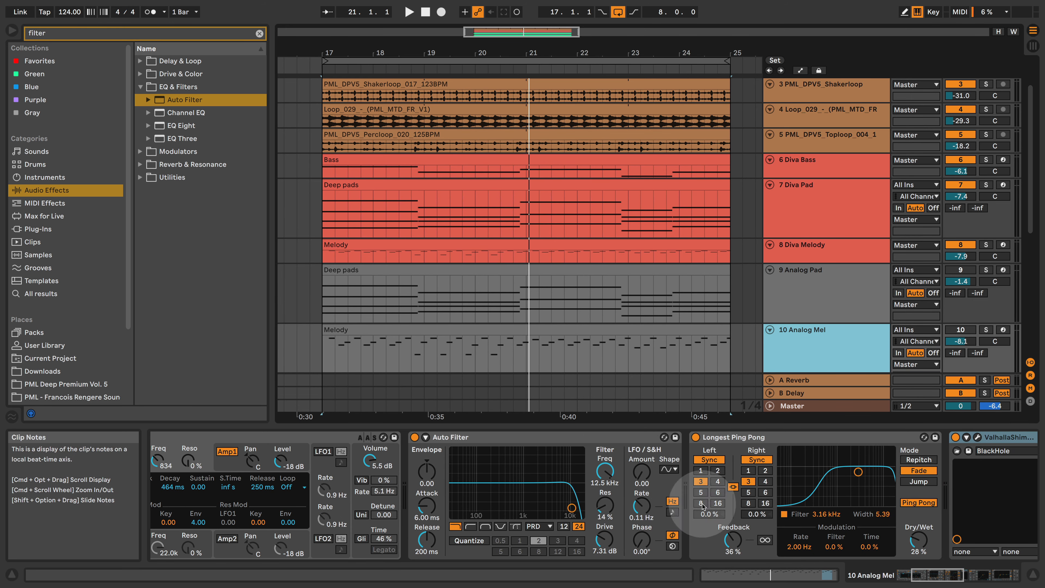
{"action": "left_click", "coordinate": [935, 576]}
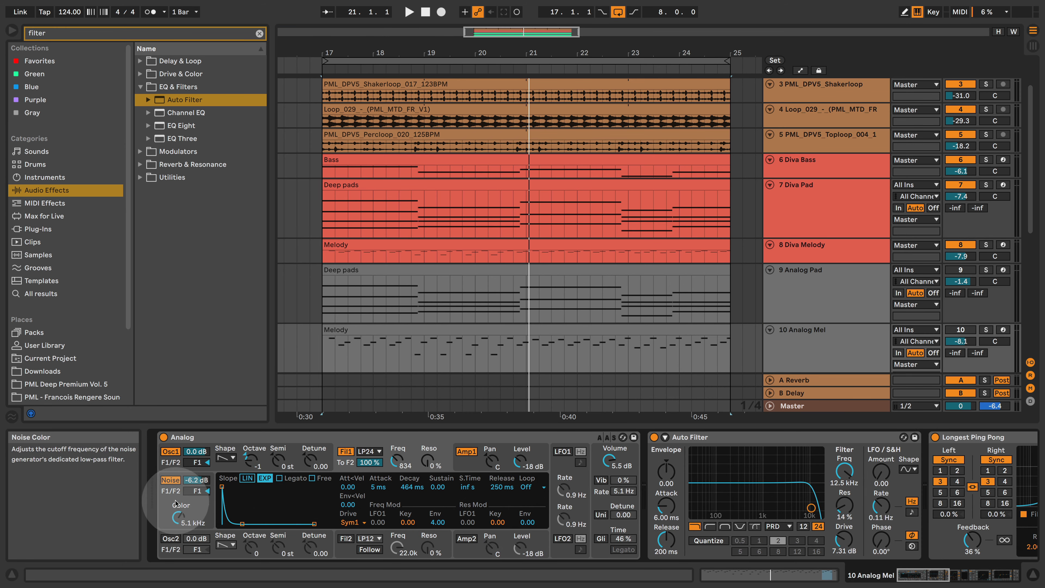
Show the pitch settings of the Analog Mel's first oscillator, then select the Diva Pad track and hide the device view.
{"action": "left_click", "coordinate": [225, 457]}
{"action": "left_click", "coordinate": [233, 479]}
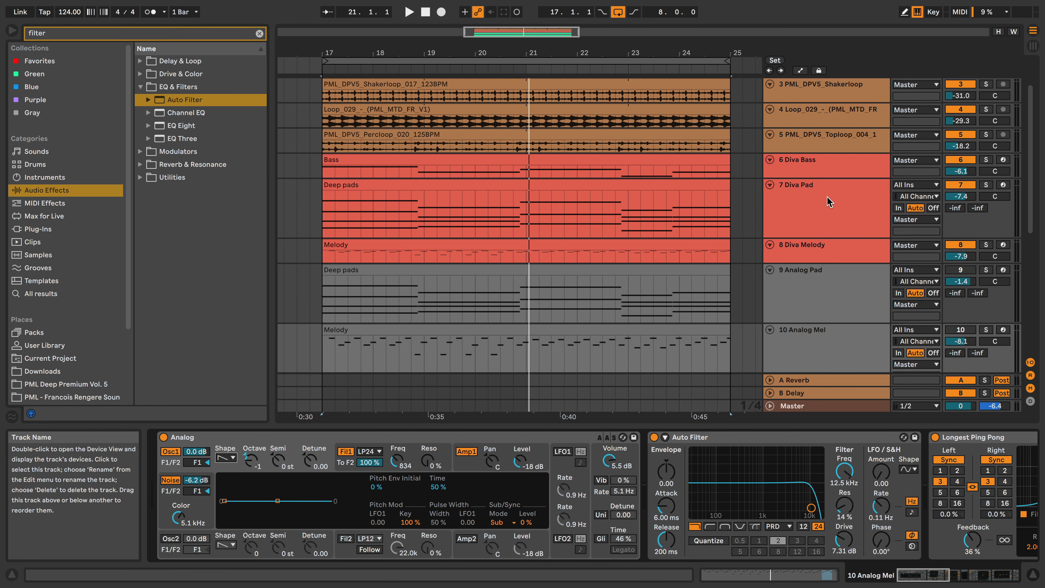
{"action": "left_click", "coordinate": [797, 205]}
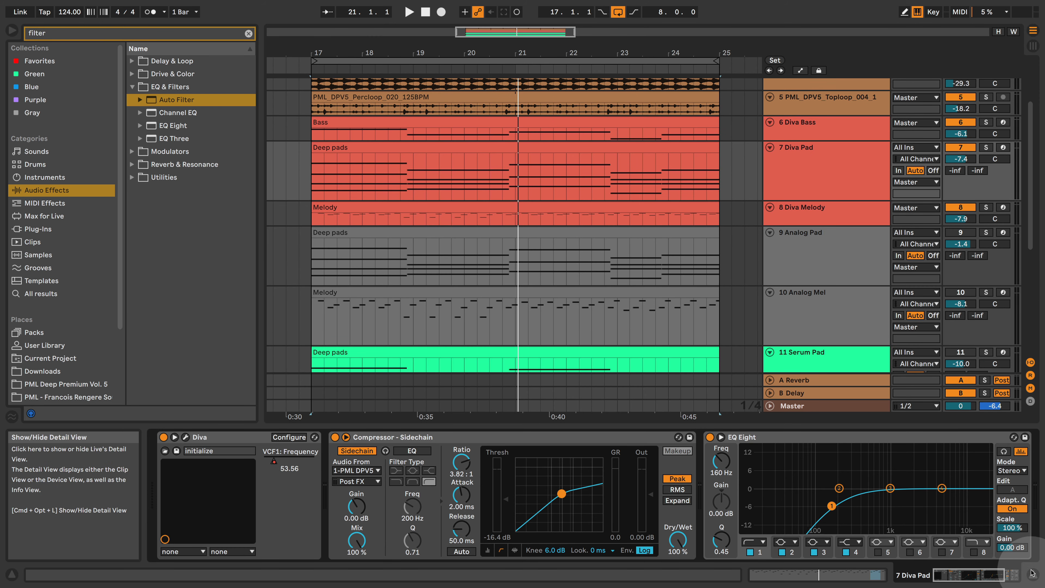
{"action": "left_click", "coordinate": [755, 143]}
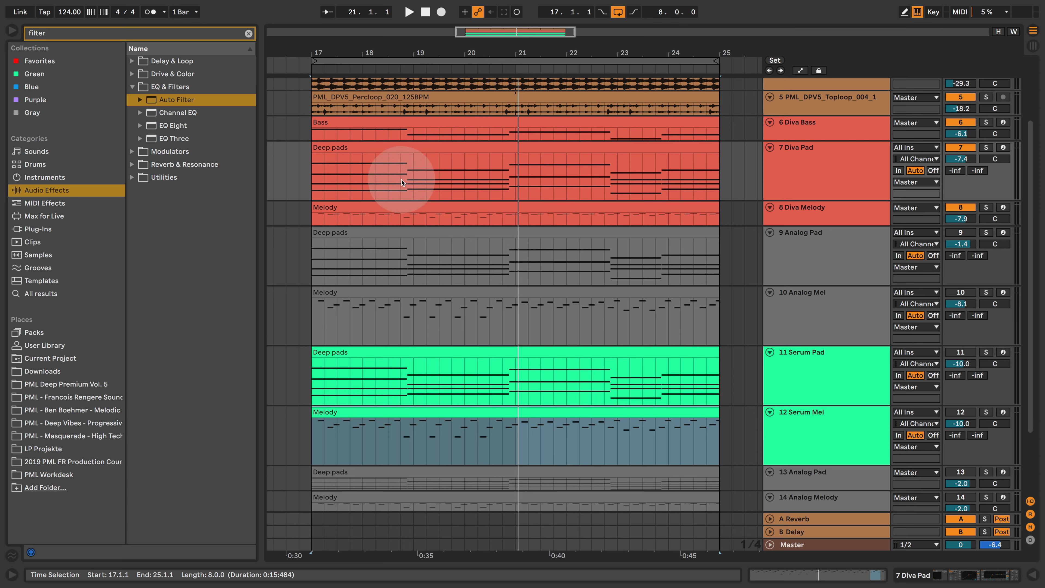
Play the loop, replace Diva Melody and Diva Pad with Analog Mel and Analog Pad, and lower Analog Mel's volume to -9.1 dB.
{"action": "key", "text": "space"}
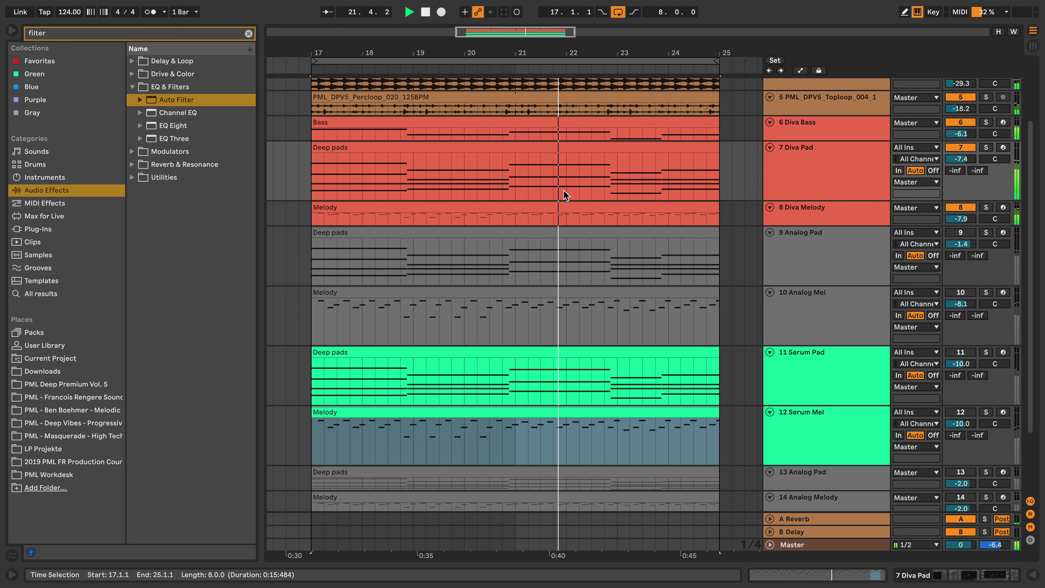
{"action": "left_click", "coordinate": [961, 292]}
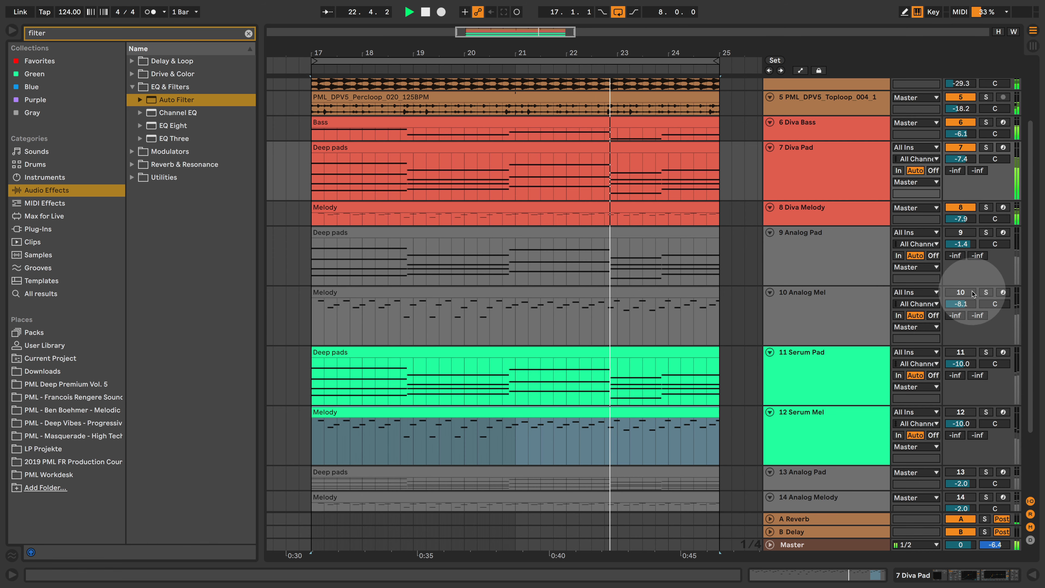
{"action": "left_click", "coordinate": [969, 208]}
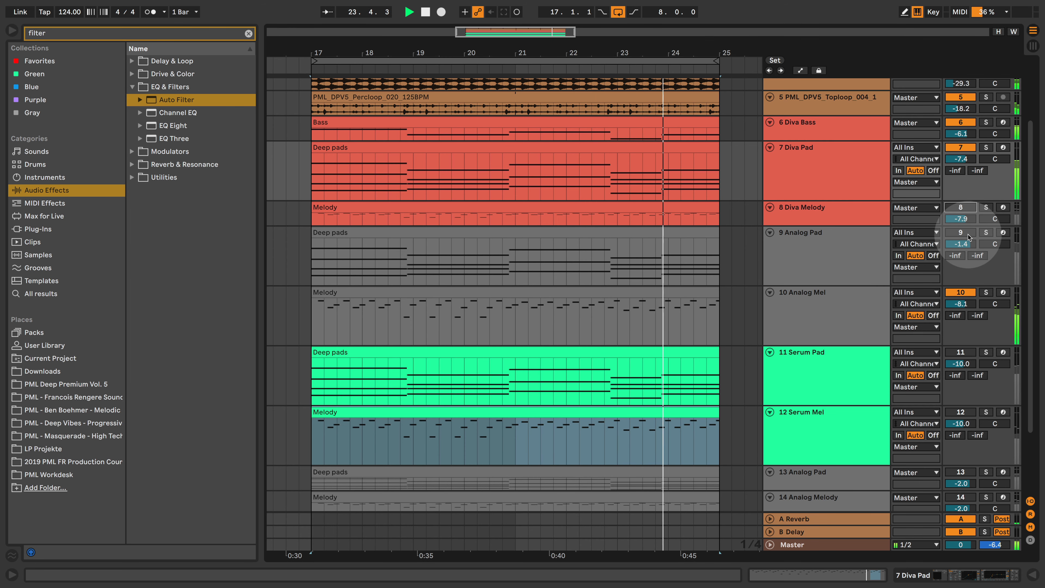
{"action": "left_click_drag", "start_coordinate": [969, 305], "coordinate": [969, 310]}
{"action": "left_click", "coordinate": [961, 232]}
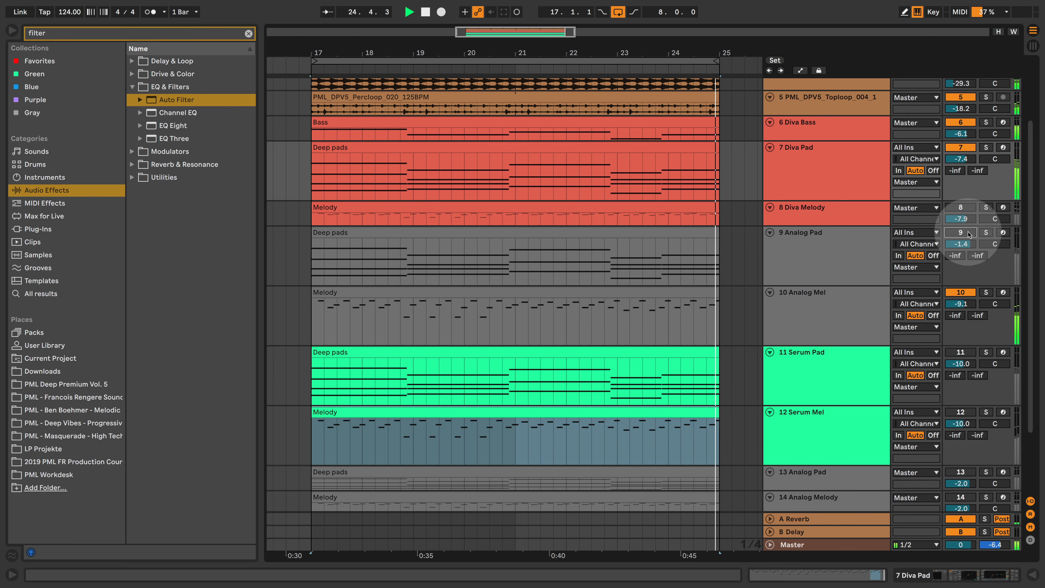
{"action": "left_click", "coordinate": [961, 147]}
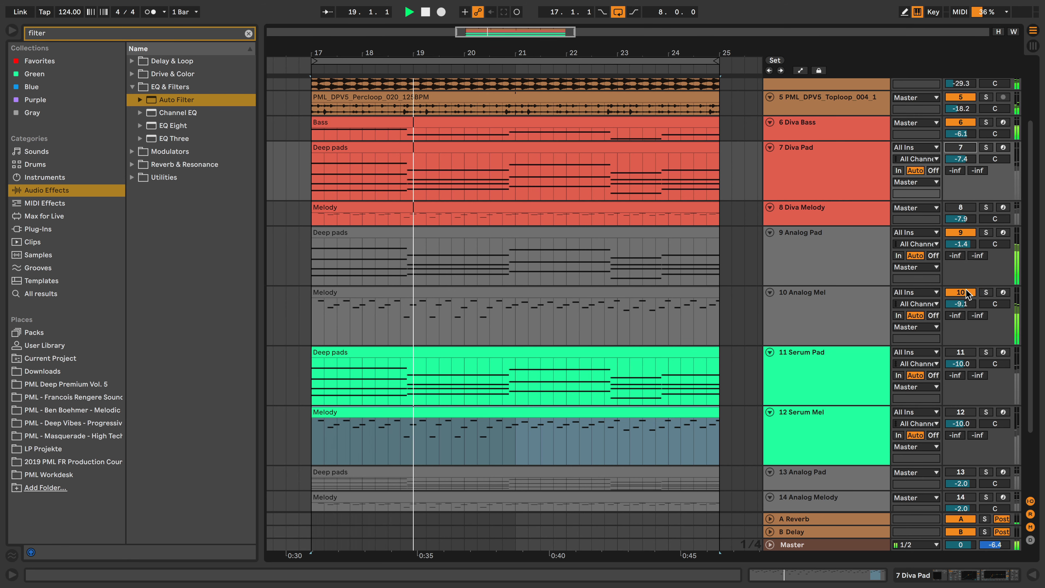
Activate Serum Pad and Serum Mel and mute Analog Pad and Analog Mel to compare the sounds in the mix.
{"action": "left_click", "coordinate": [960, 352]}
{"action": "left_click", "coordinate": [961, 232]}
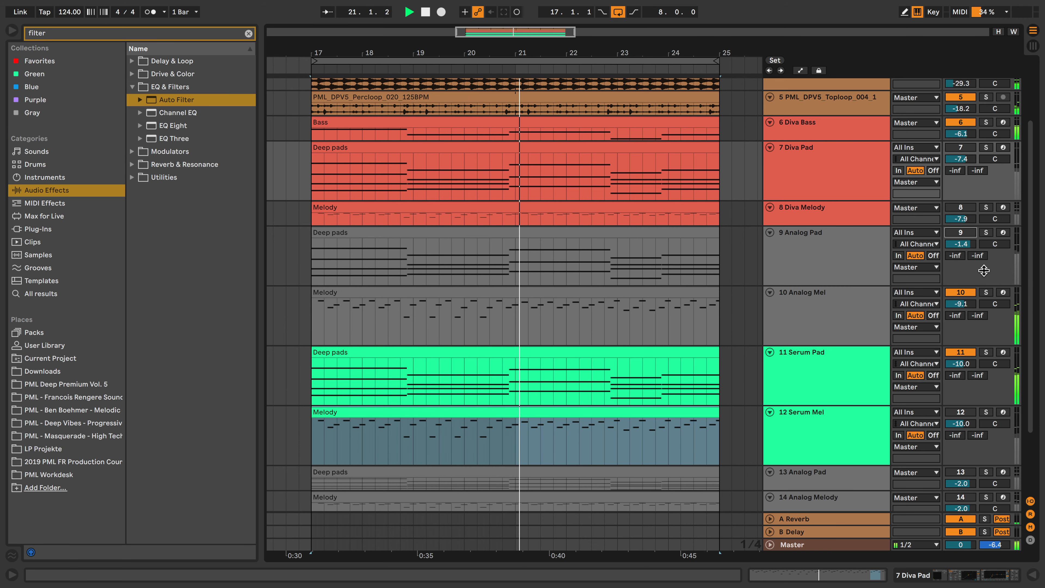
{"action": "left_click", "coordinate": [960, 411]}
{"action": "left_click", "coordinate": [961, 292]}
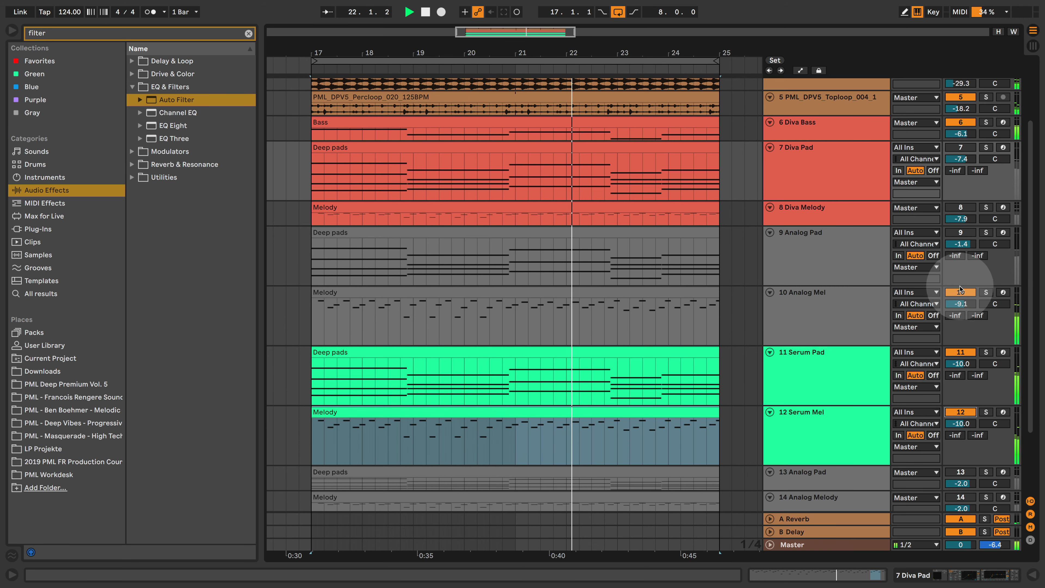
In Serum on the Serum Mel track, fine-tune the noise level and filter cutoff, and set Env 2's release to 108 ms and sustain to 23.46%.
{"action": "double_click", "coordinate": [821, 427]}
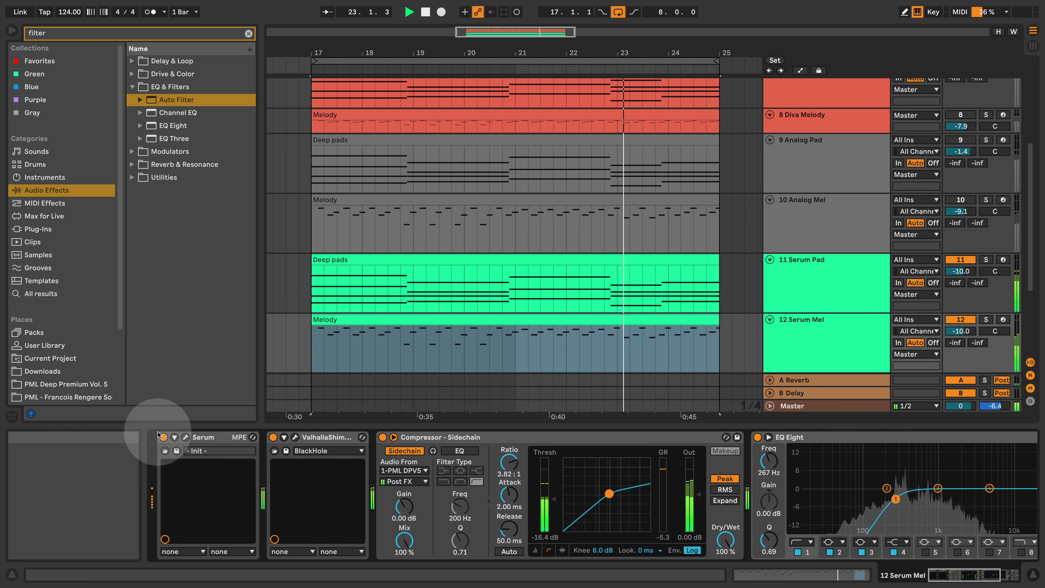
{"action": "left_click", "coordinate": [186, 436]}
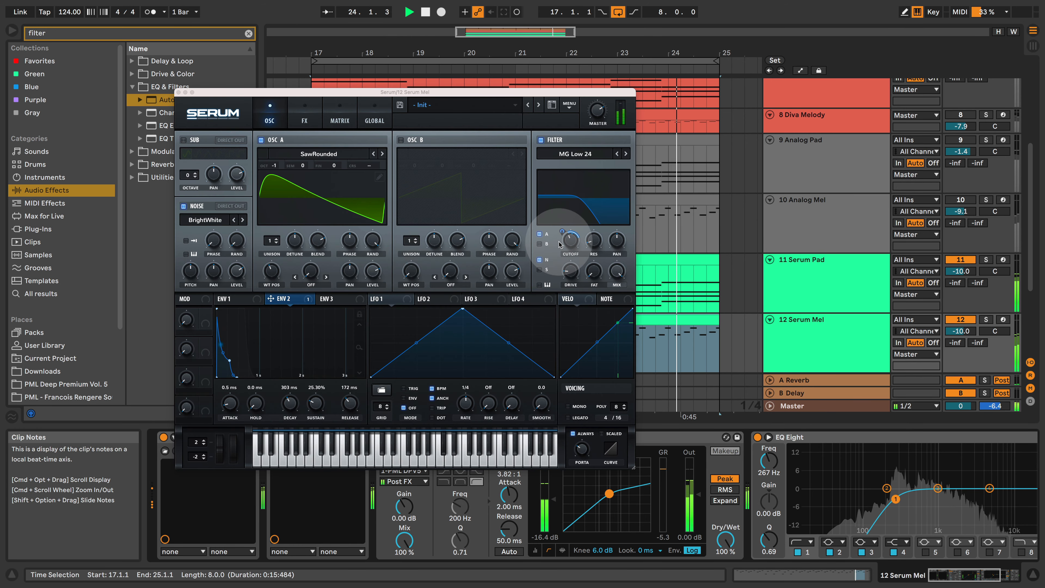
{"action": "double_click", "coordinate": [571, 239]}
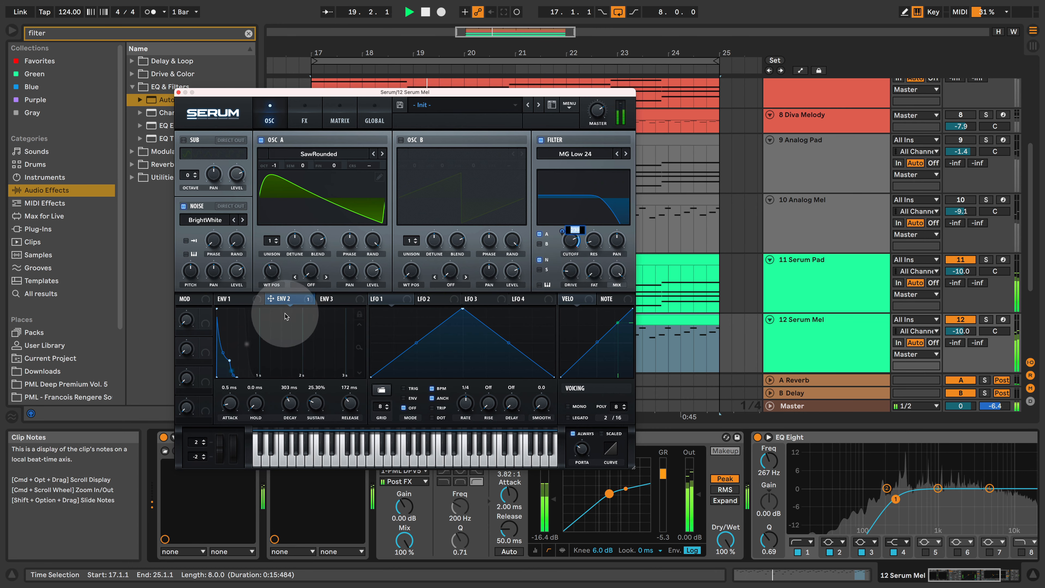
{"action": "left_click_drag", "start_coordinate": [236, 270], "coordinate": [238, 296]}
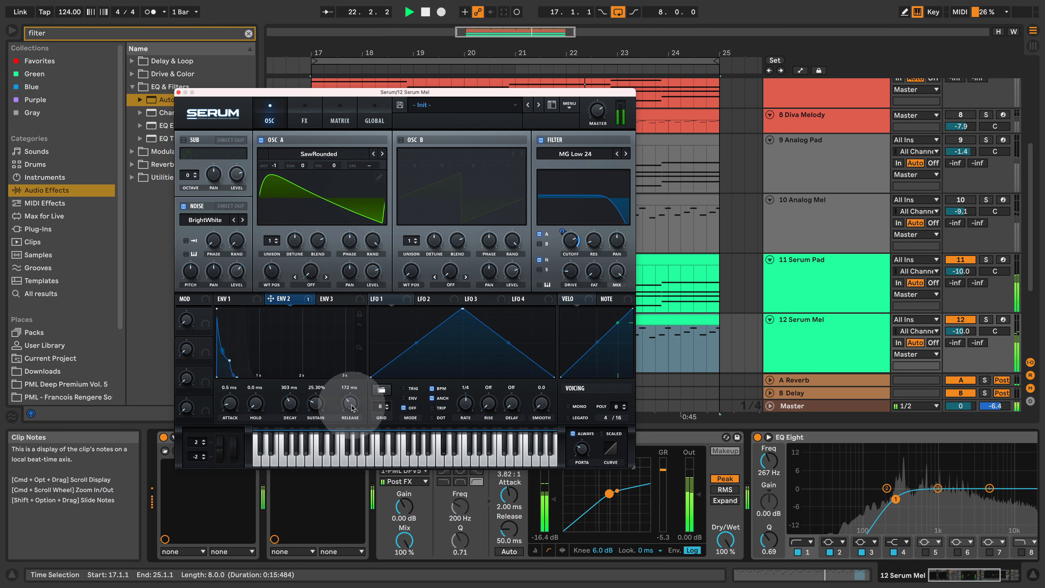
{"action": "left_click_drag", "start_coordinate": [352, 408], "coordinate": [319, 407]}
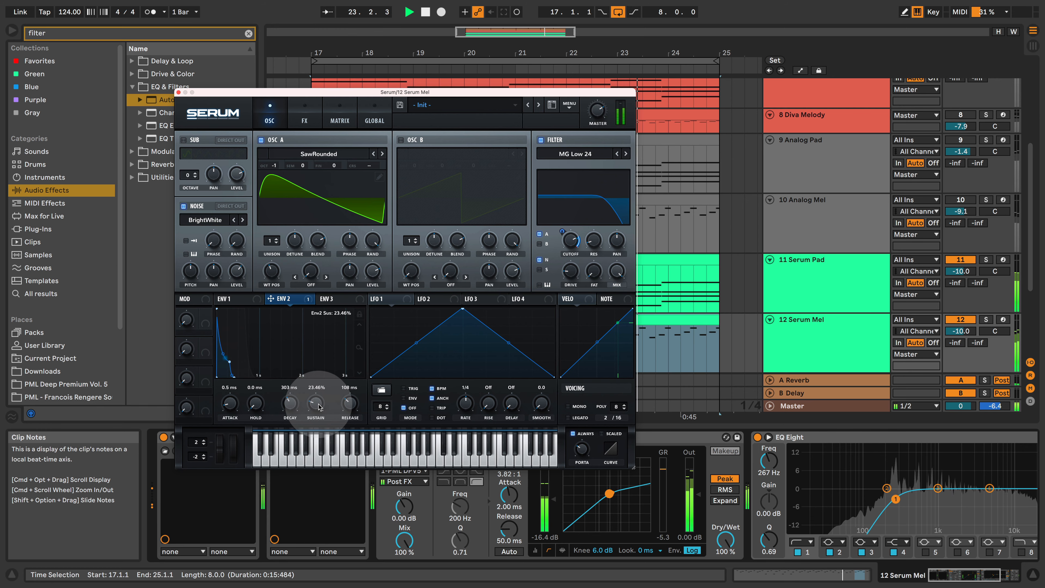
{"action": "mouse_move", "coordinate": [571, 241]}
{"action": "left_mouse_down"}
{"action": "mouse_move", "coordinate": [568, 231]}
{"action": "mouse_move", "coordinate": [566, 266]}
{"action": "mouse_move", "coordinate": [567, 256]}
{"action": "left_mouse_up"}
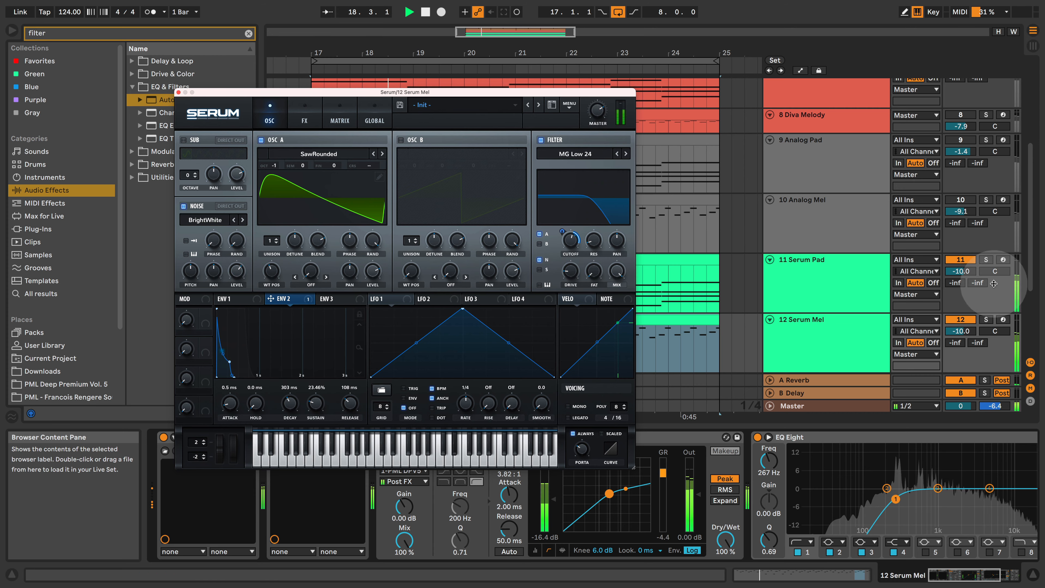
Close the Serum window, reactivate Analog Mel and Analog Pad, and mute Serum Mel and Serum Pad.
{"action": "left_click", "coordinate": [961, 200]}
{"action": "left_click", "coordinate": [975, 320]}
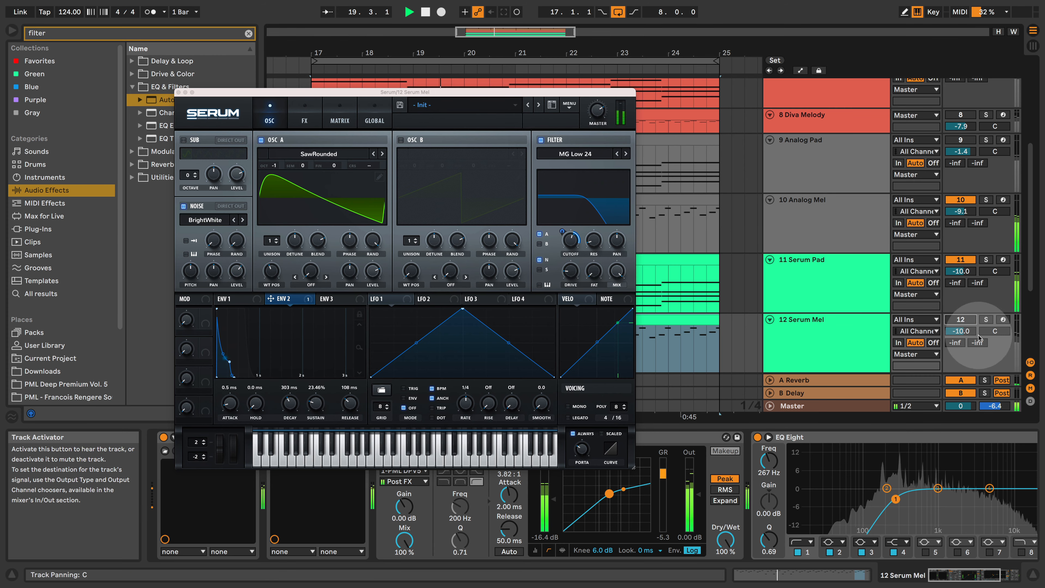
{"action": "left_click", "coordinate": [178, 93]}
{"action": "scroll", "coordinate": [957, 257], "scroll_direction": "up", "scroll_amount": 5}
{"action": "scroll", "coordinate": [957, 175], "scroll_direction": "down", "scroll_amount": 2}
{"action": "left_click", "coordinate": [961, 199]}
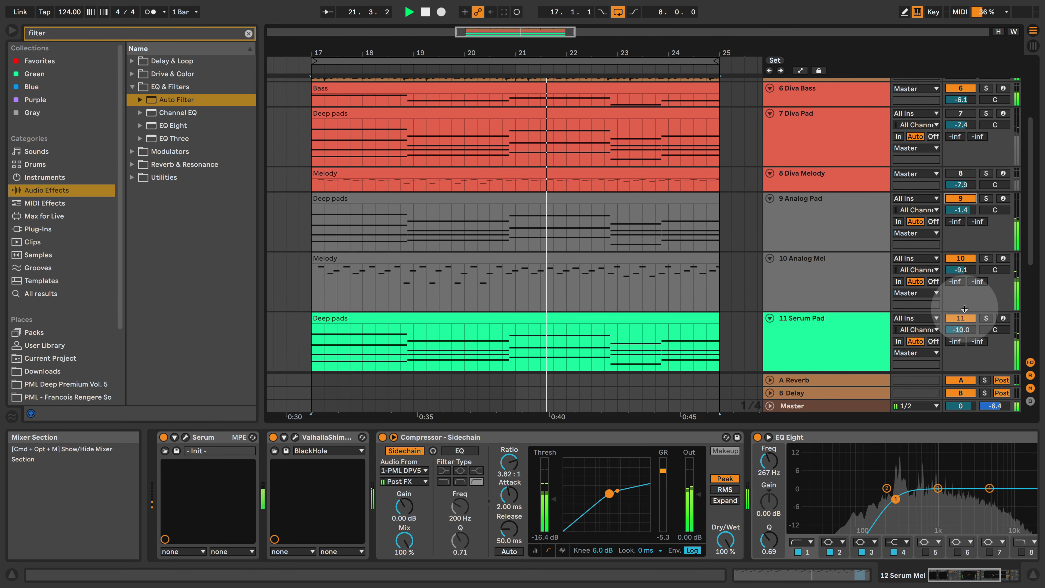
{"action": "left_click", "coordinate": [961, 318]}
{"action": "scroll", "coordinate": [870, 251], "scroll_direction": "up", "scroll_amount": 1}
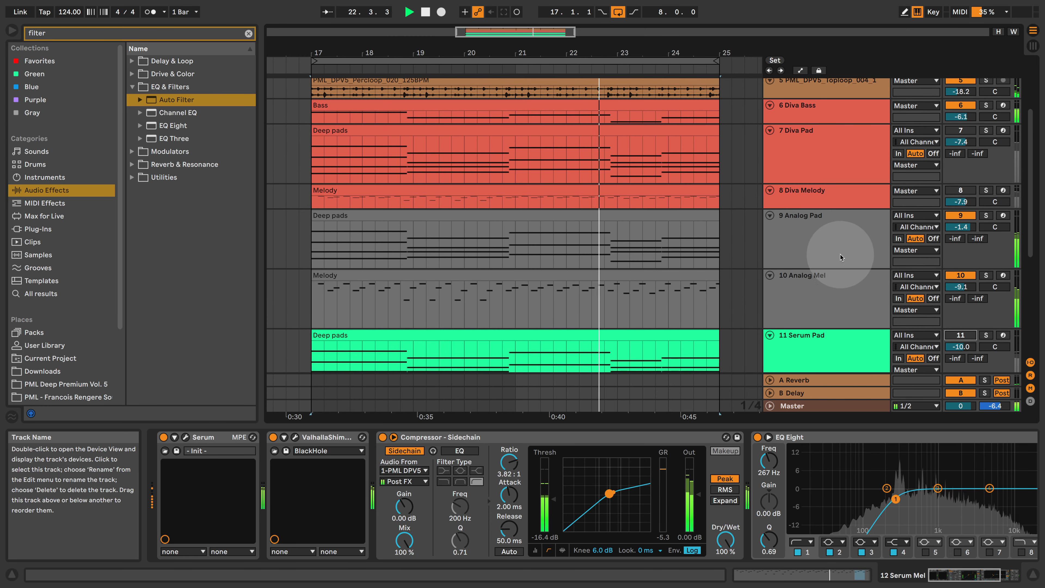